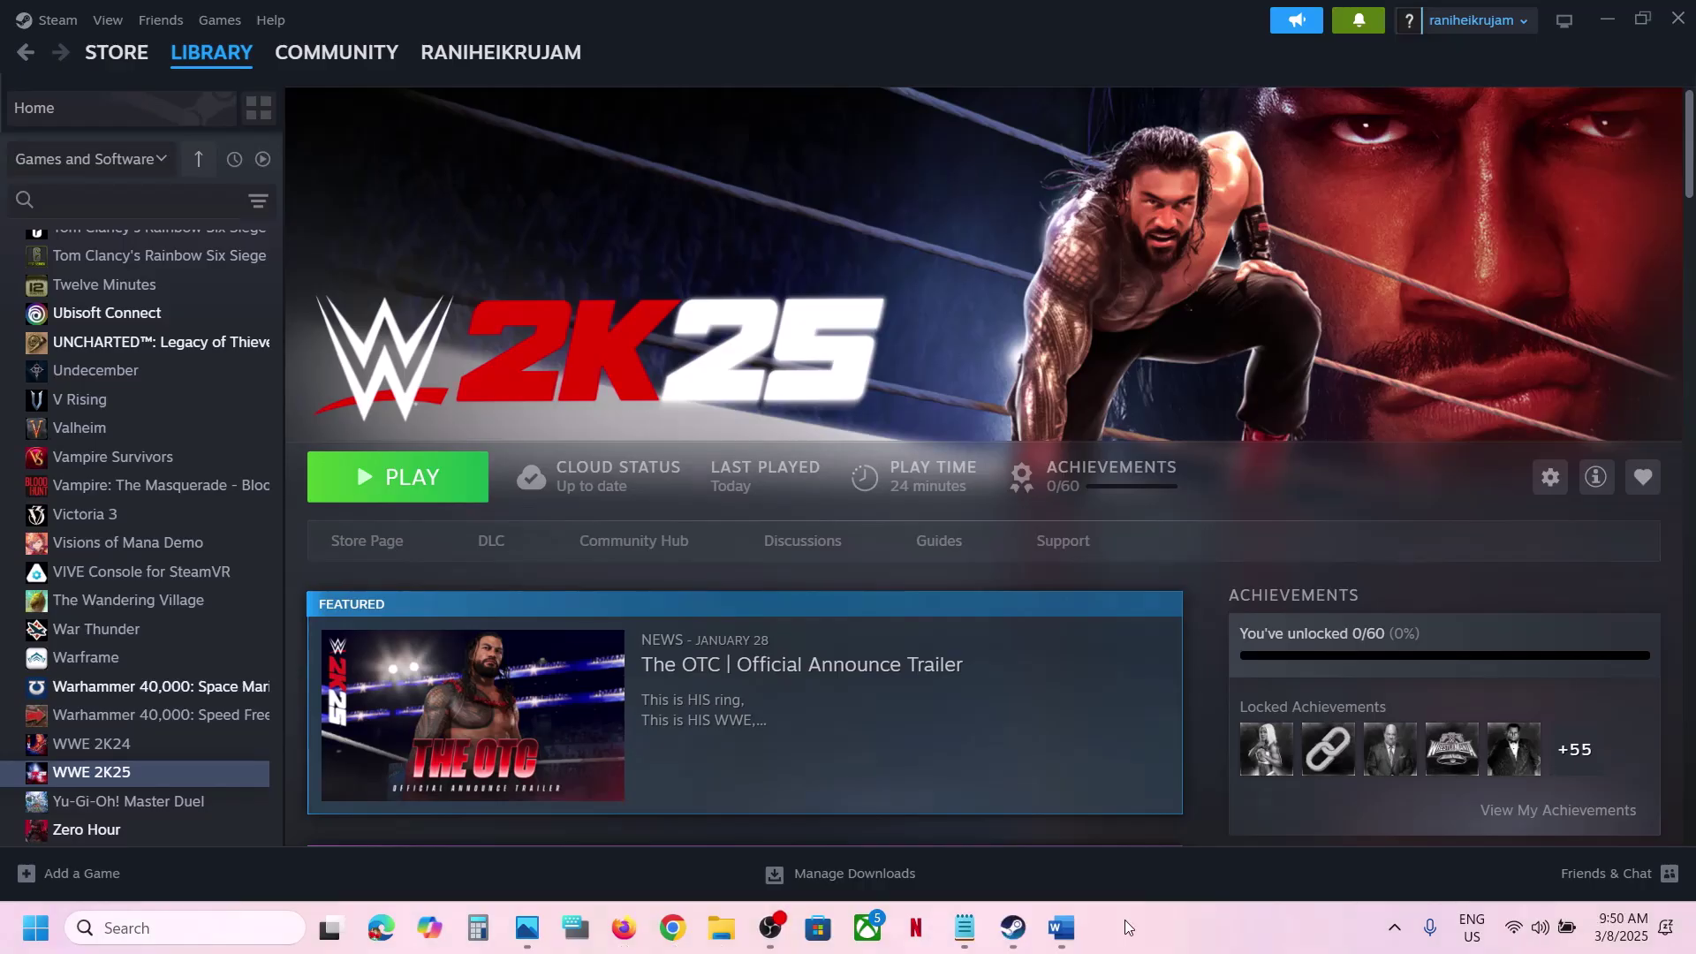
Step: Highlight the 'Verify the game files' step in the fix notes
click(1061, 928)
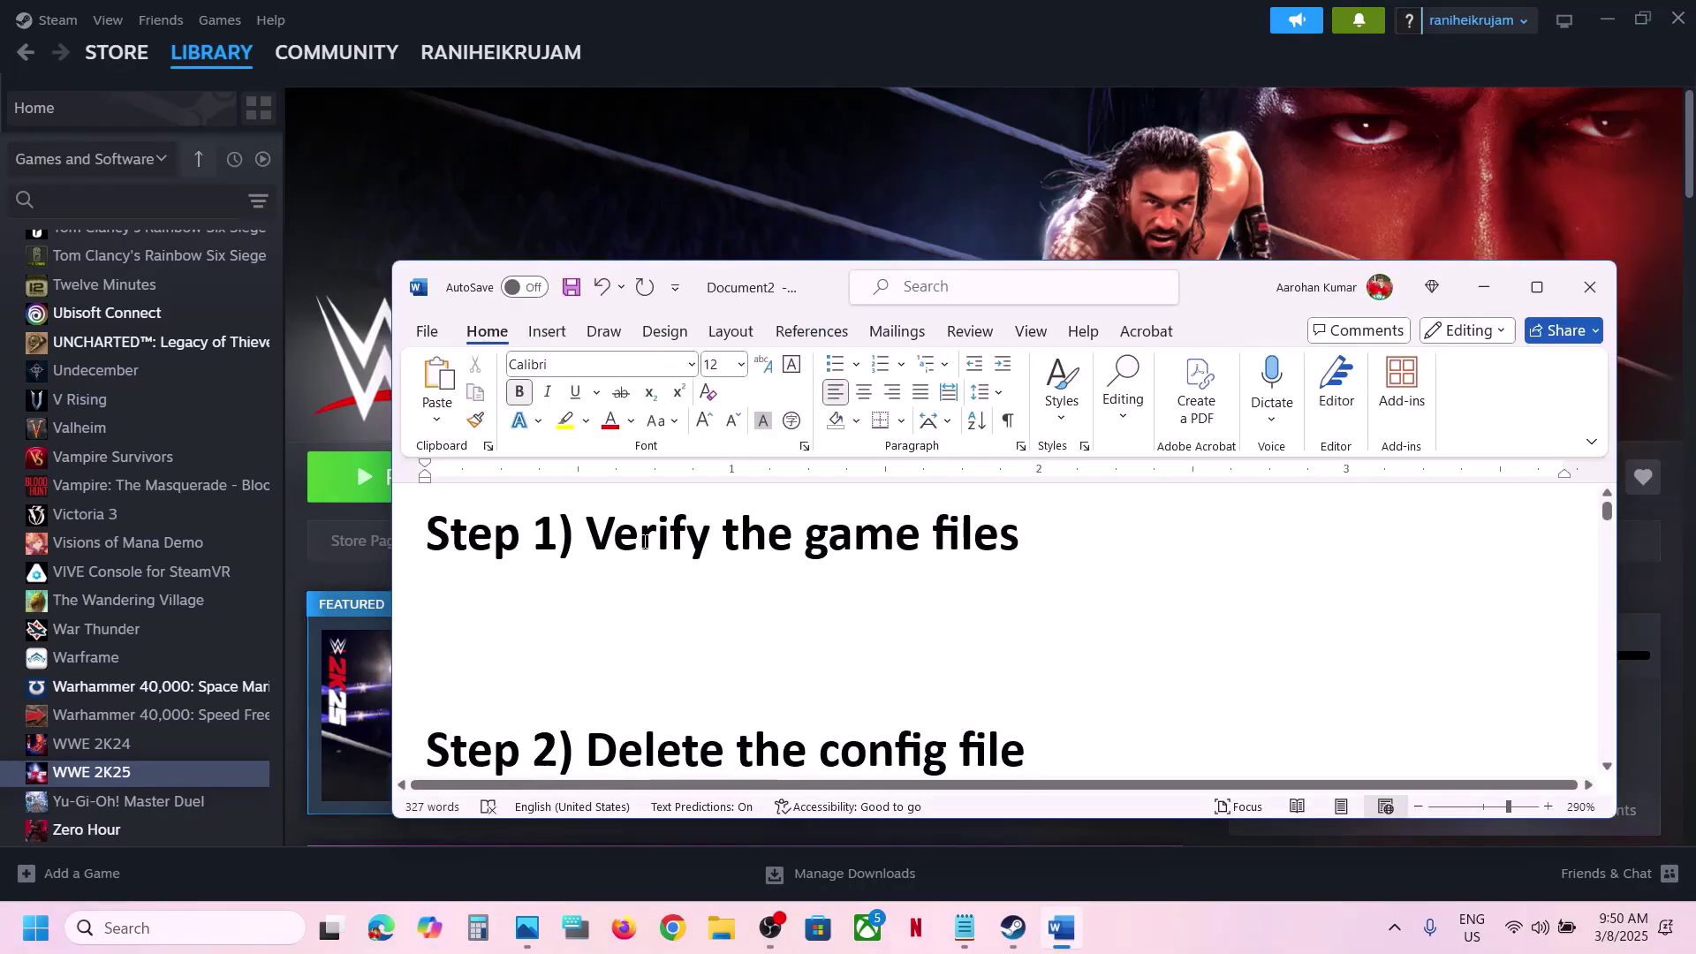
drag(587, 535, 1022, 535)
click(716, 146)
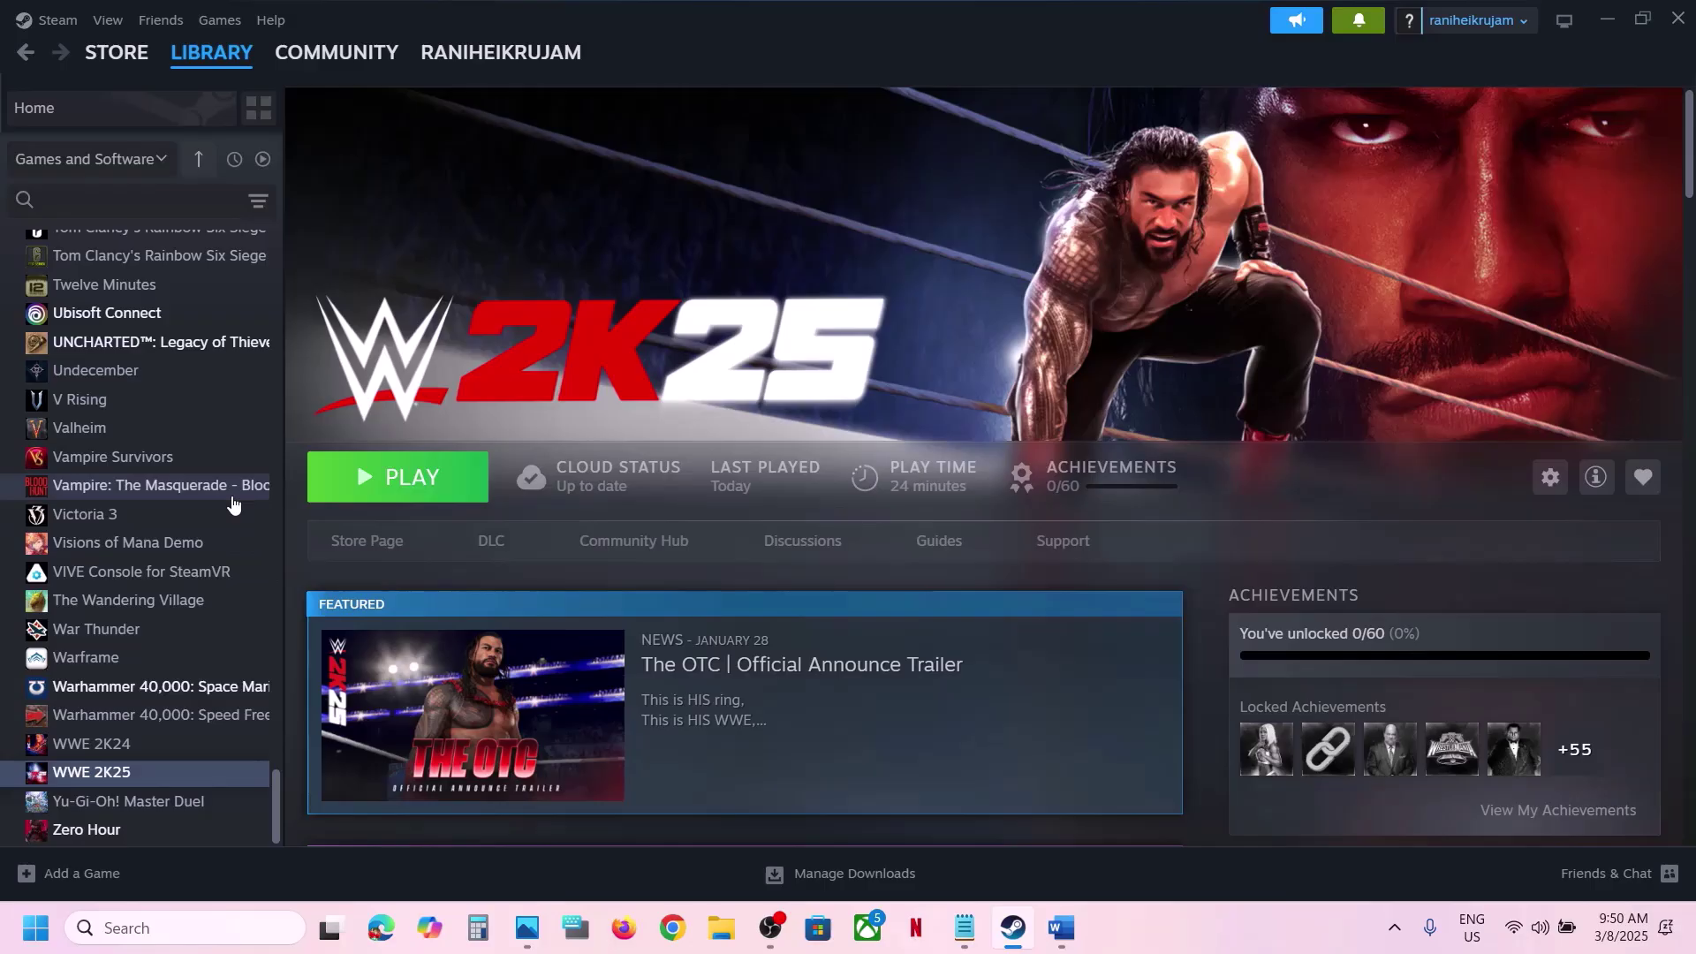
Step: Verify the integrity of WWE 2K25's game files from its Installed Files properties
right_click(130, 772)
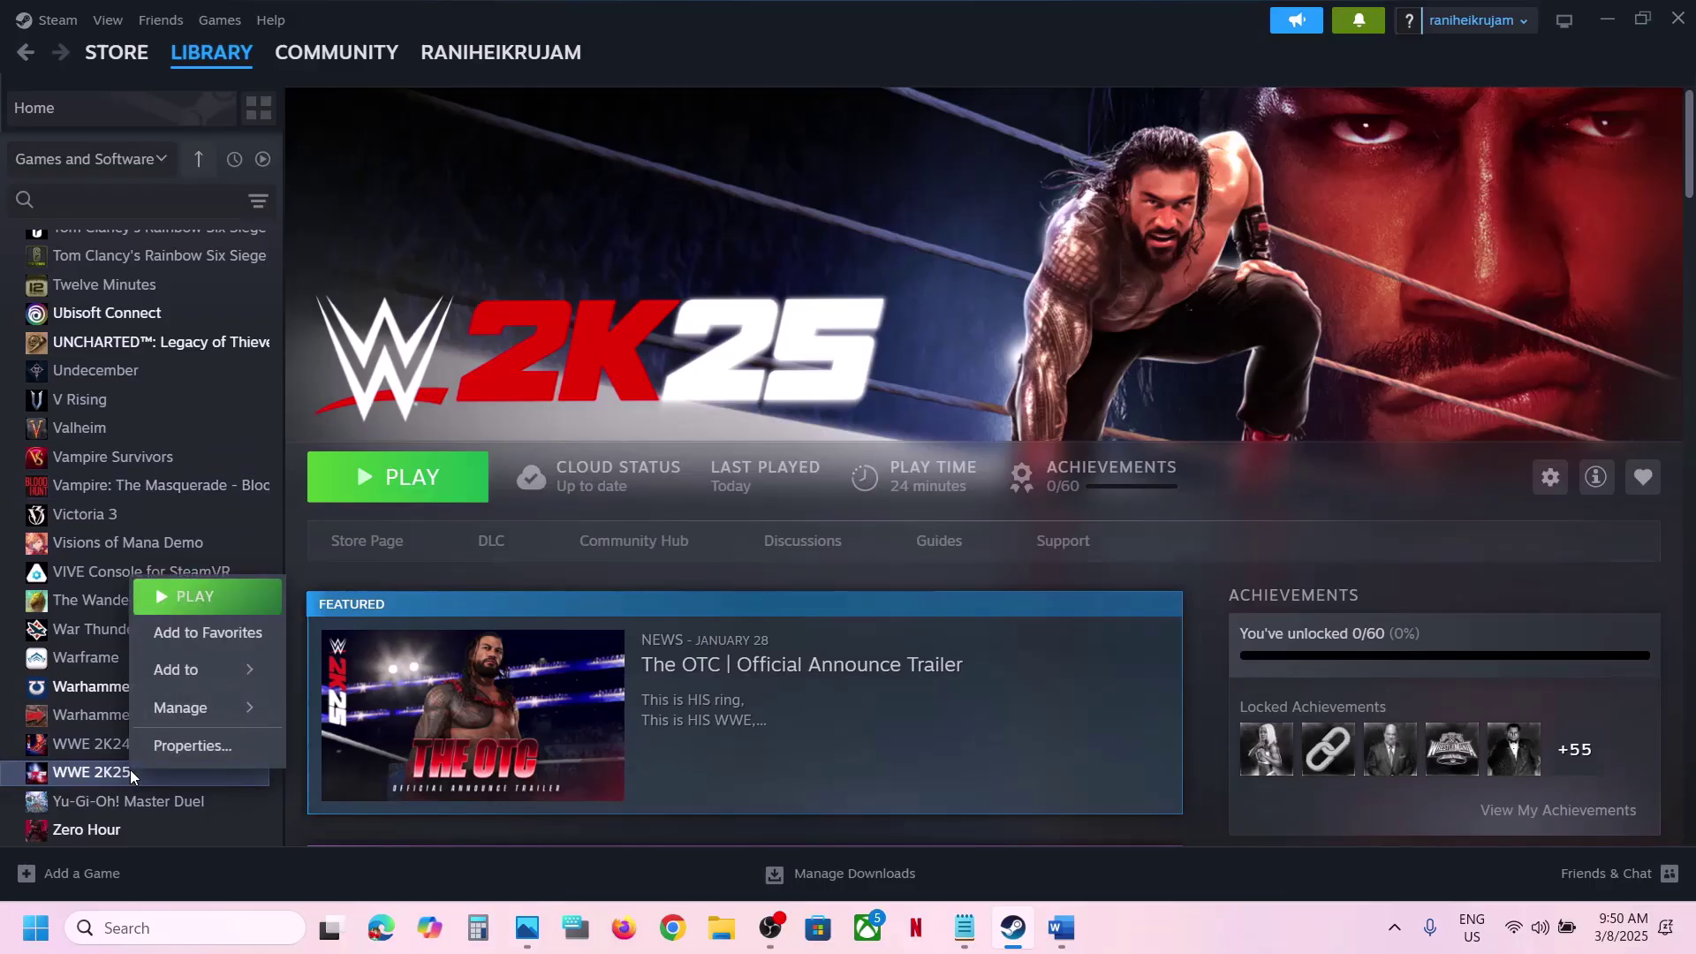
click(224, 749)
click(530, 306)
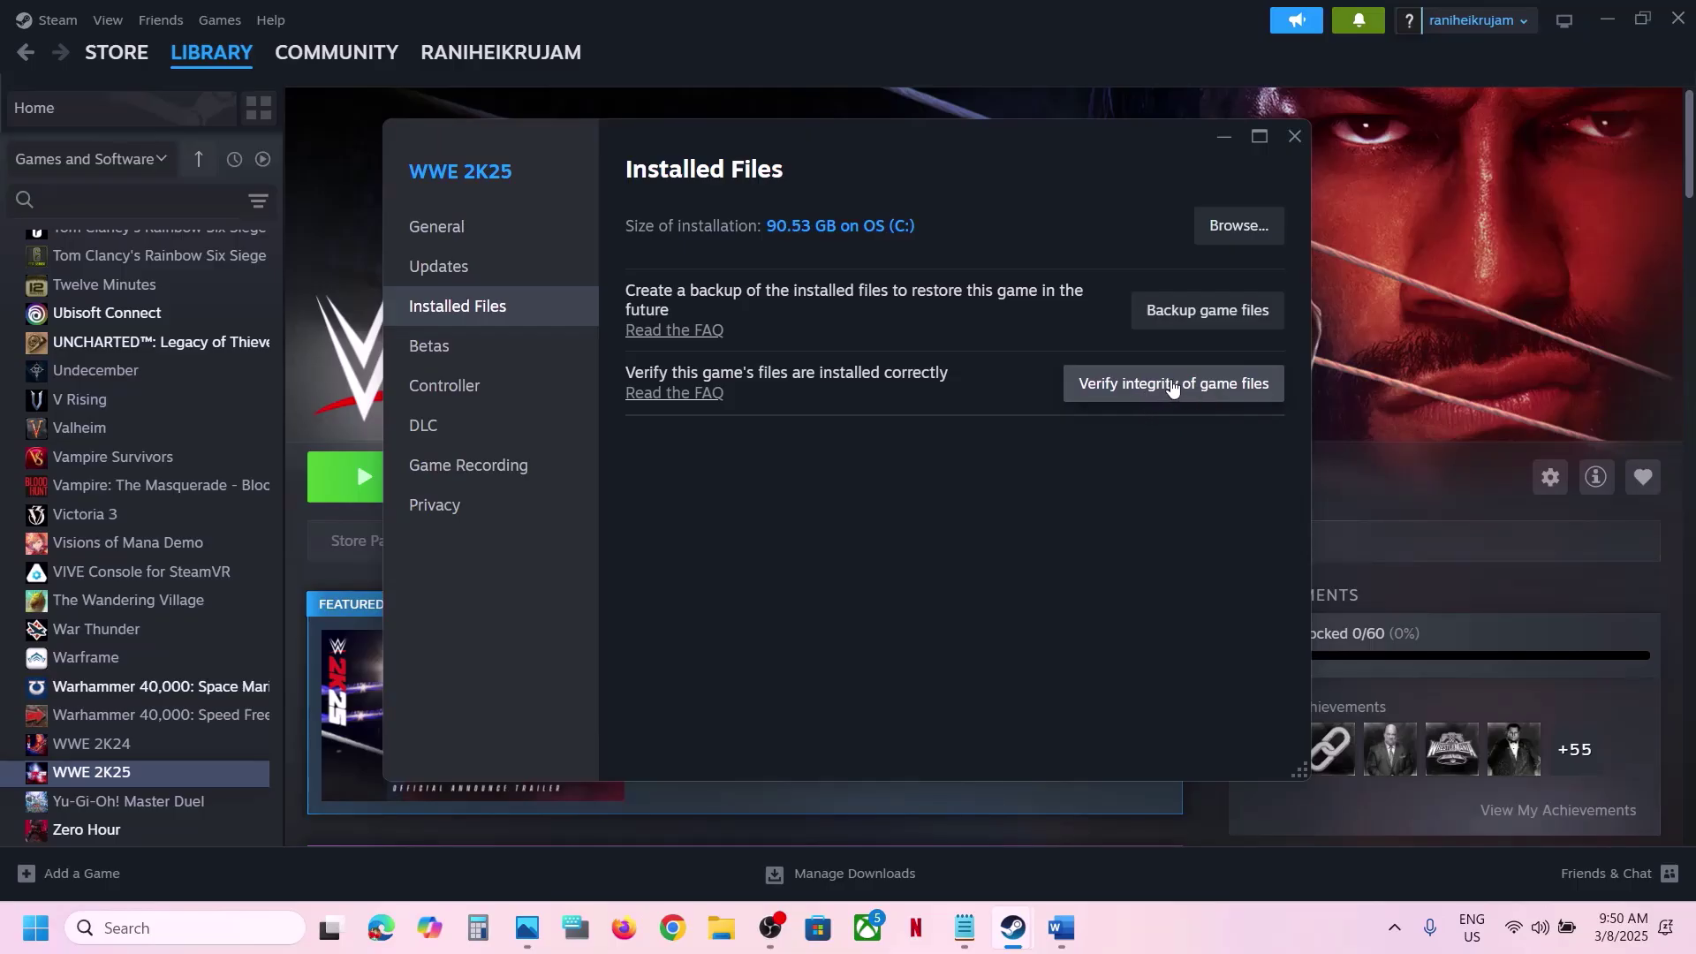
click(1295, 135)
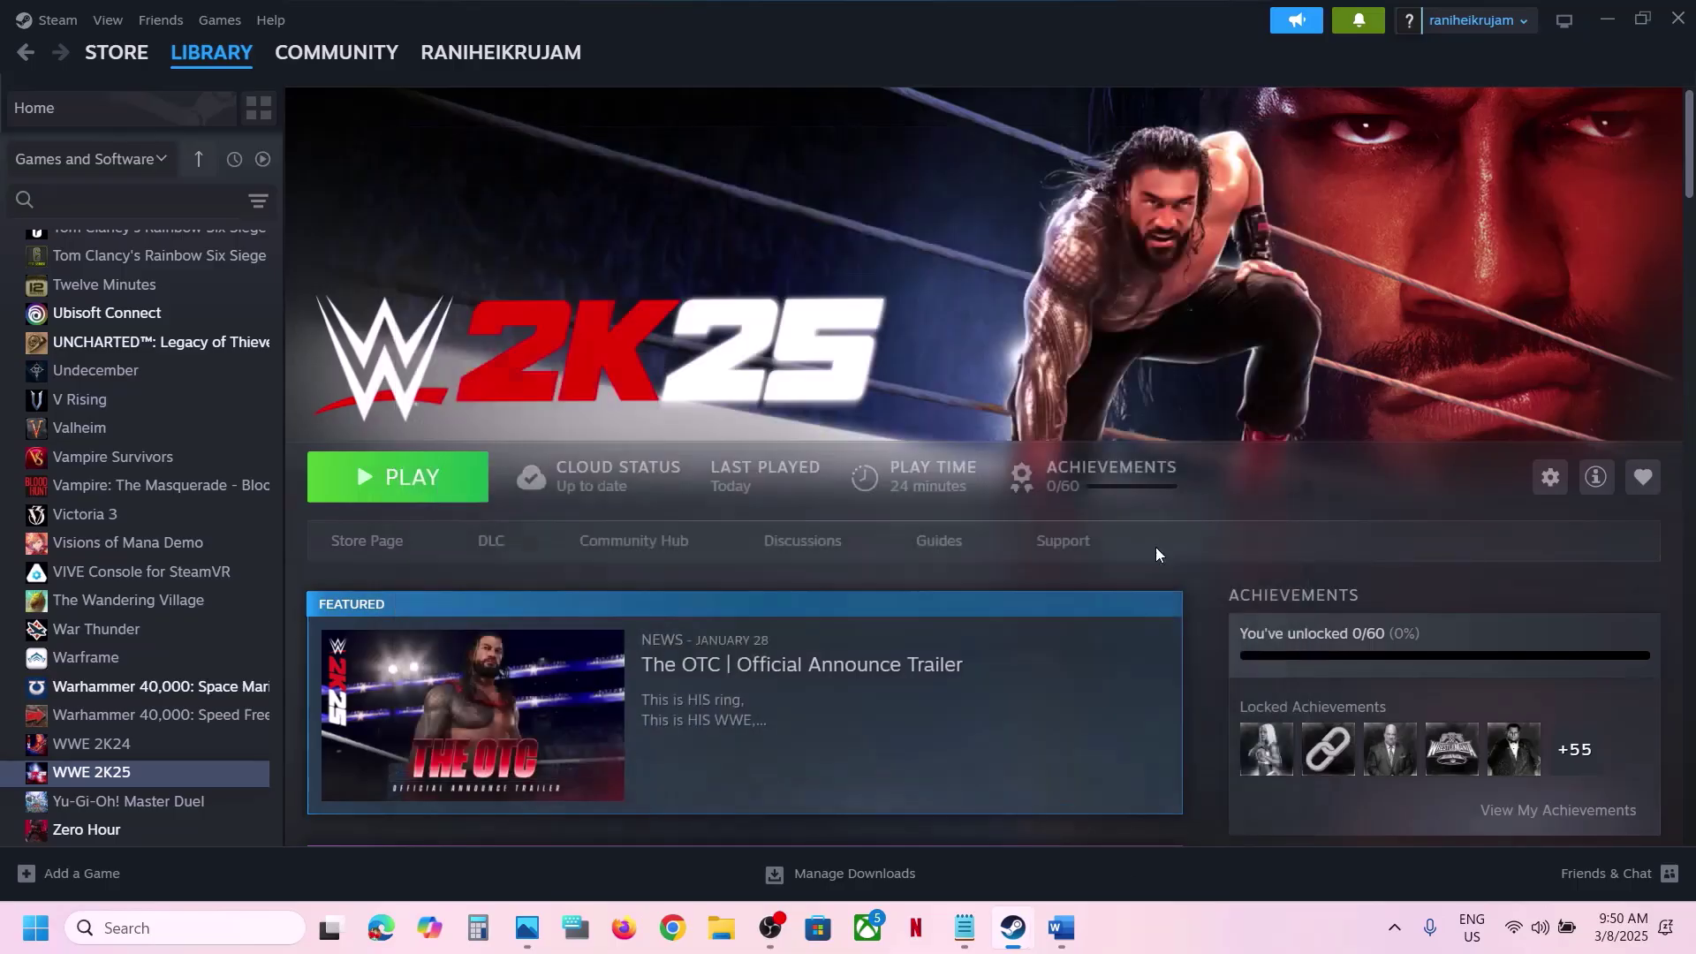
Step: Highlight the 'Delete the config file' step in the fix notes
click(1065, 934)
scroll(691, 633, down, 3)
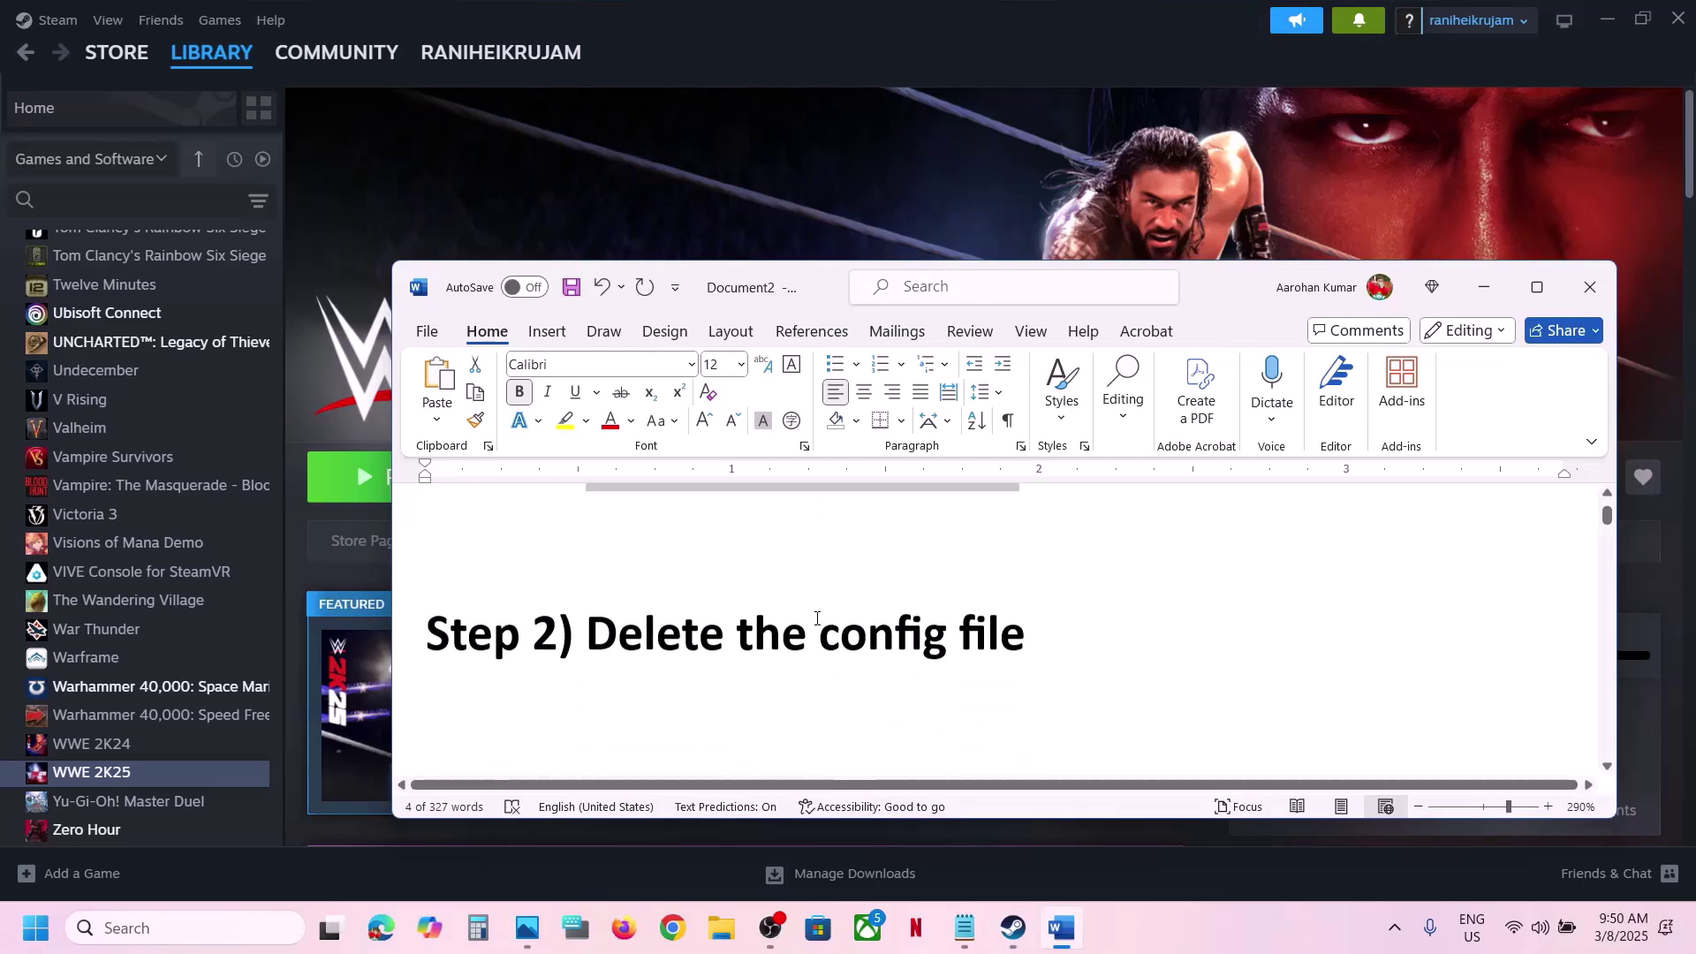
drag(589, 618, 1027, 618)
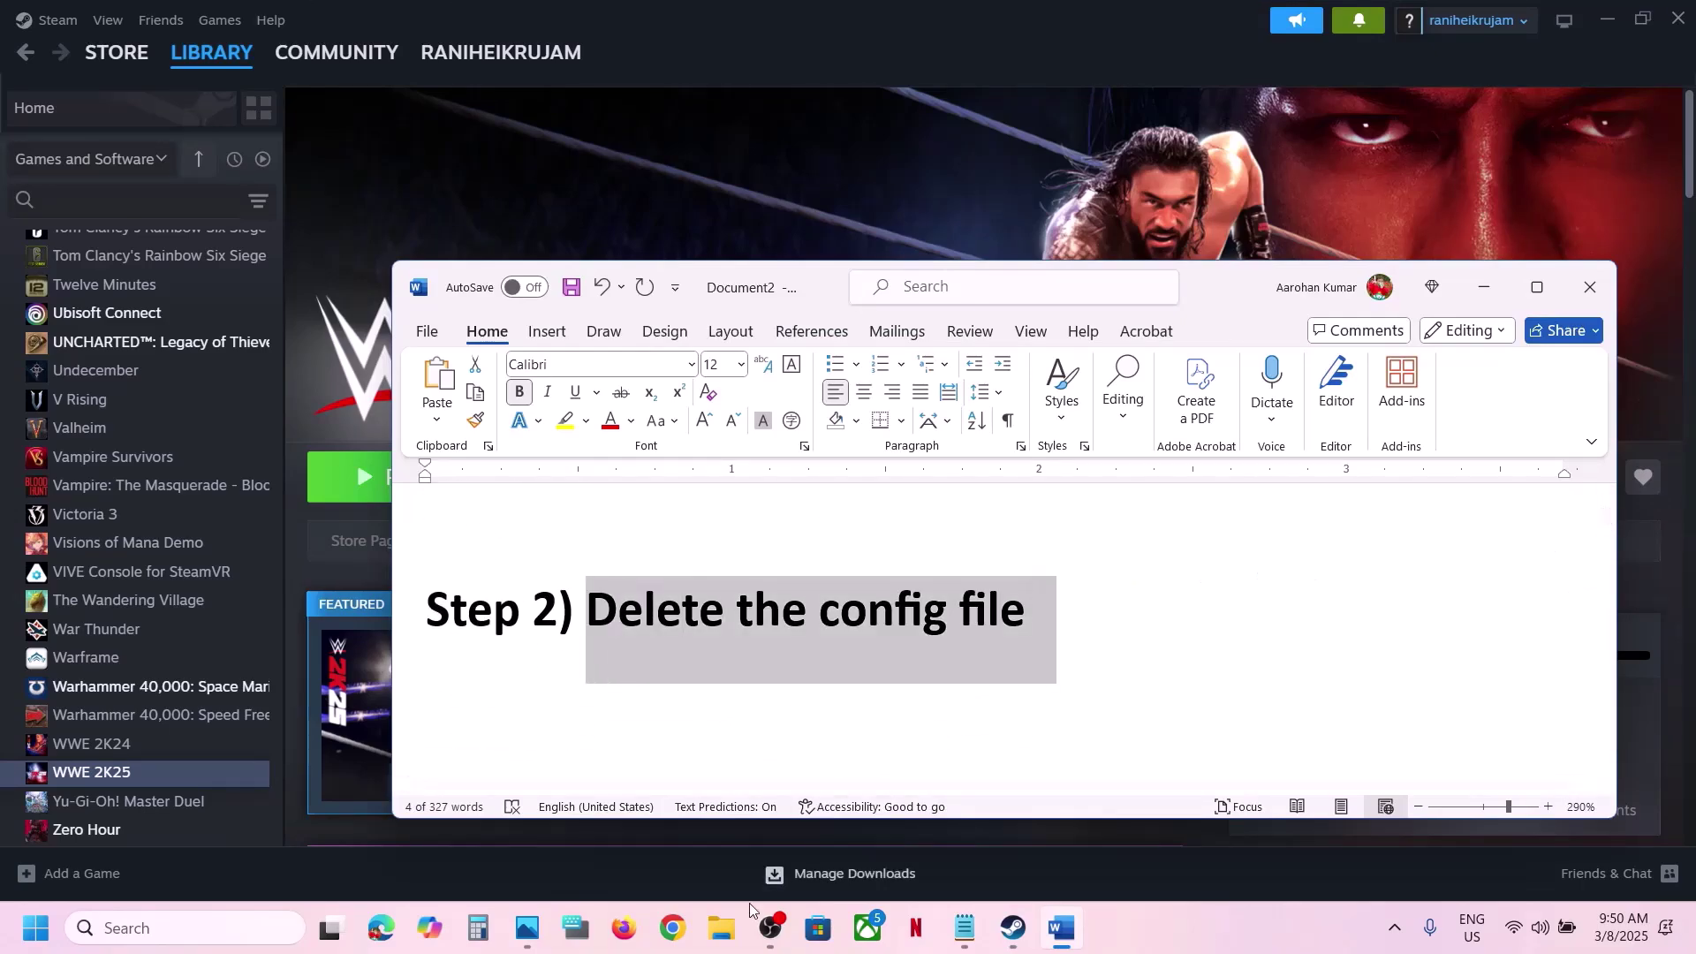
Step: Rename the config file in Documents\WWE2K25 to config.old
click(723, 939)
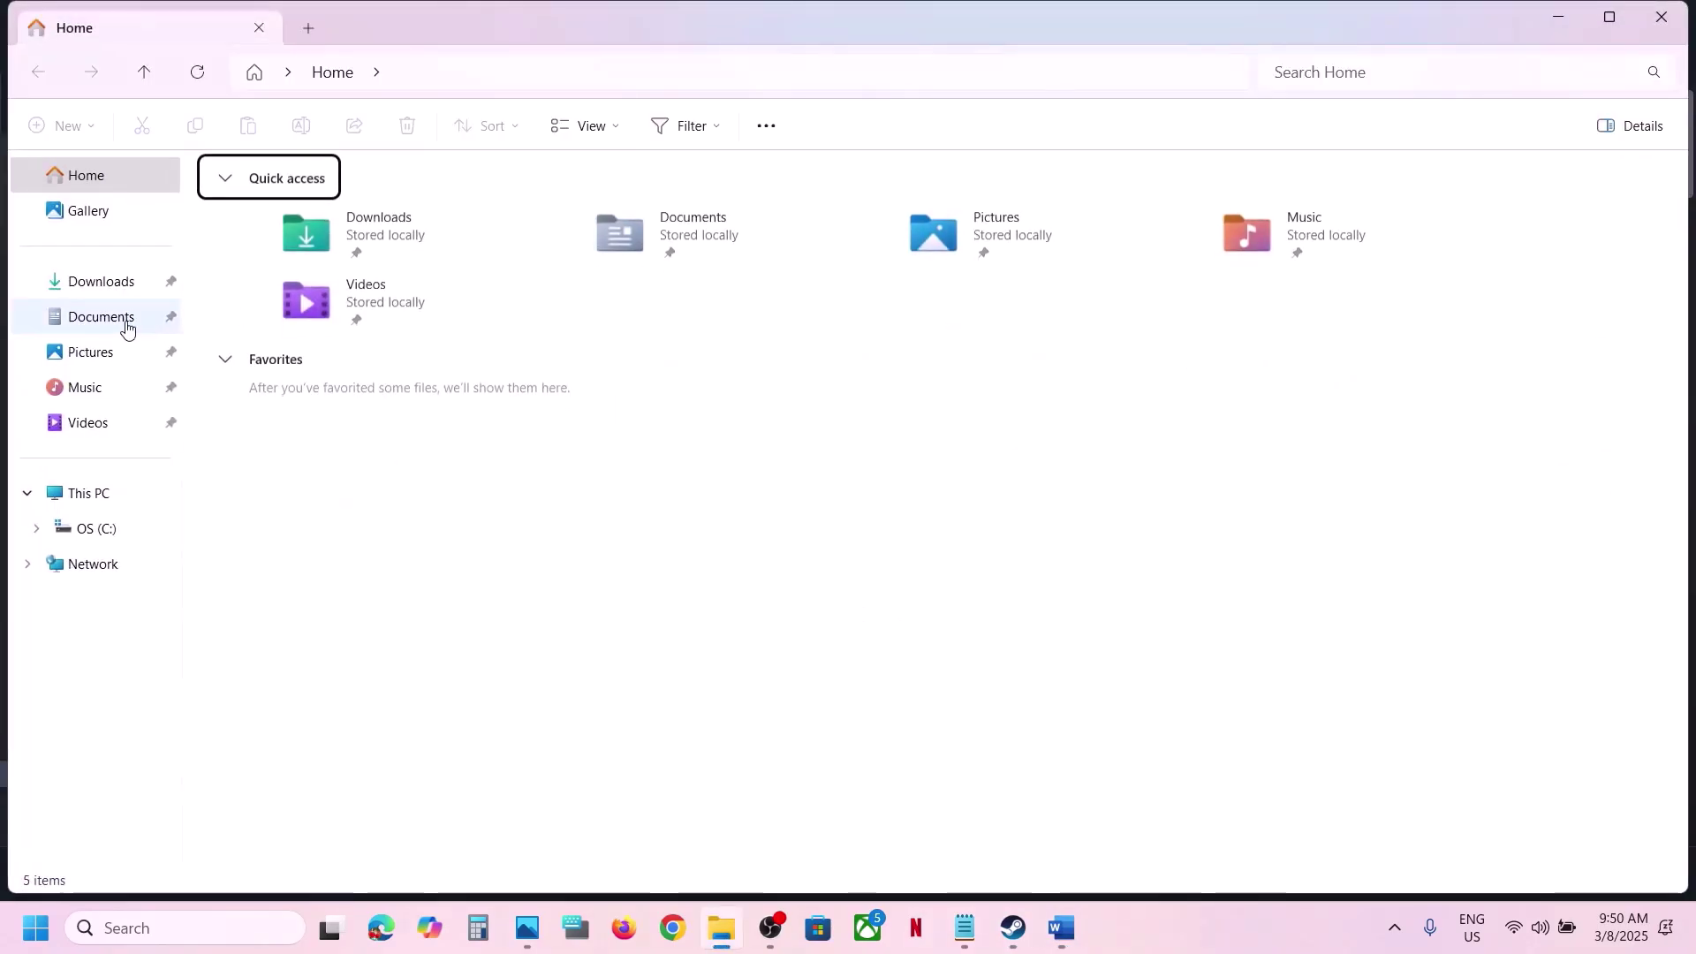
click(124, 320)
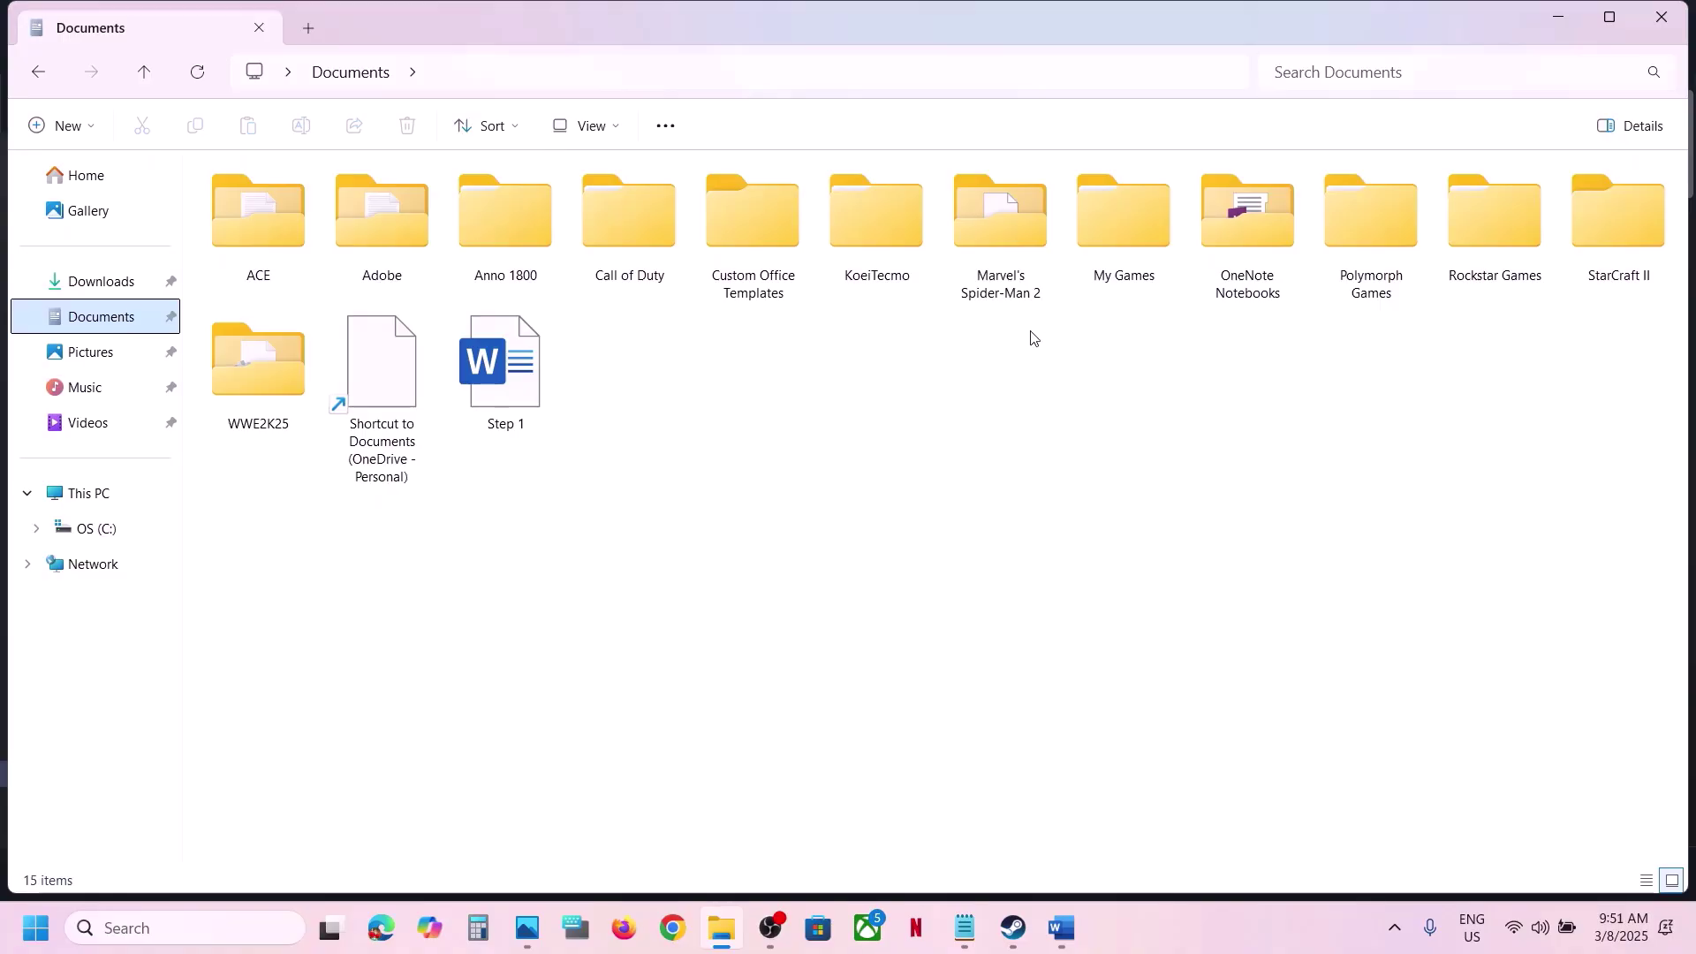
double_click(261, 418)
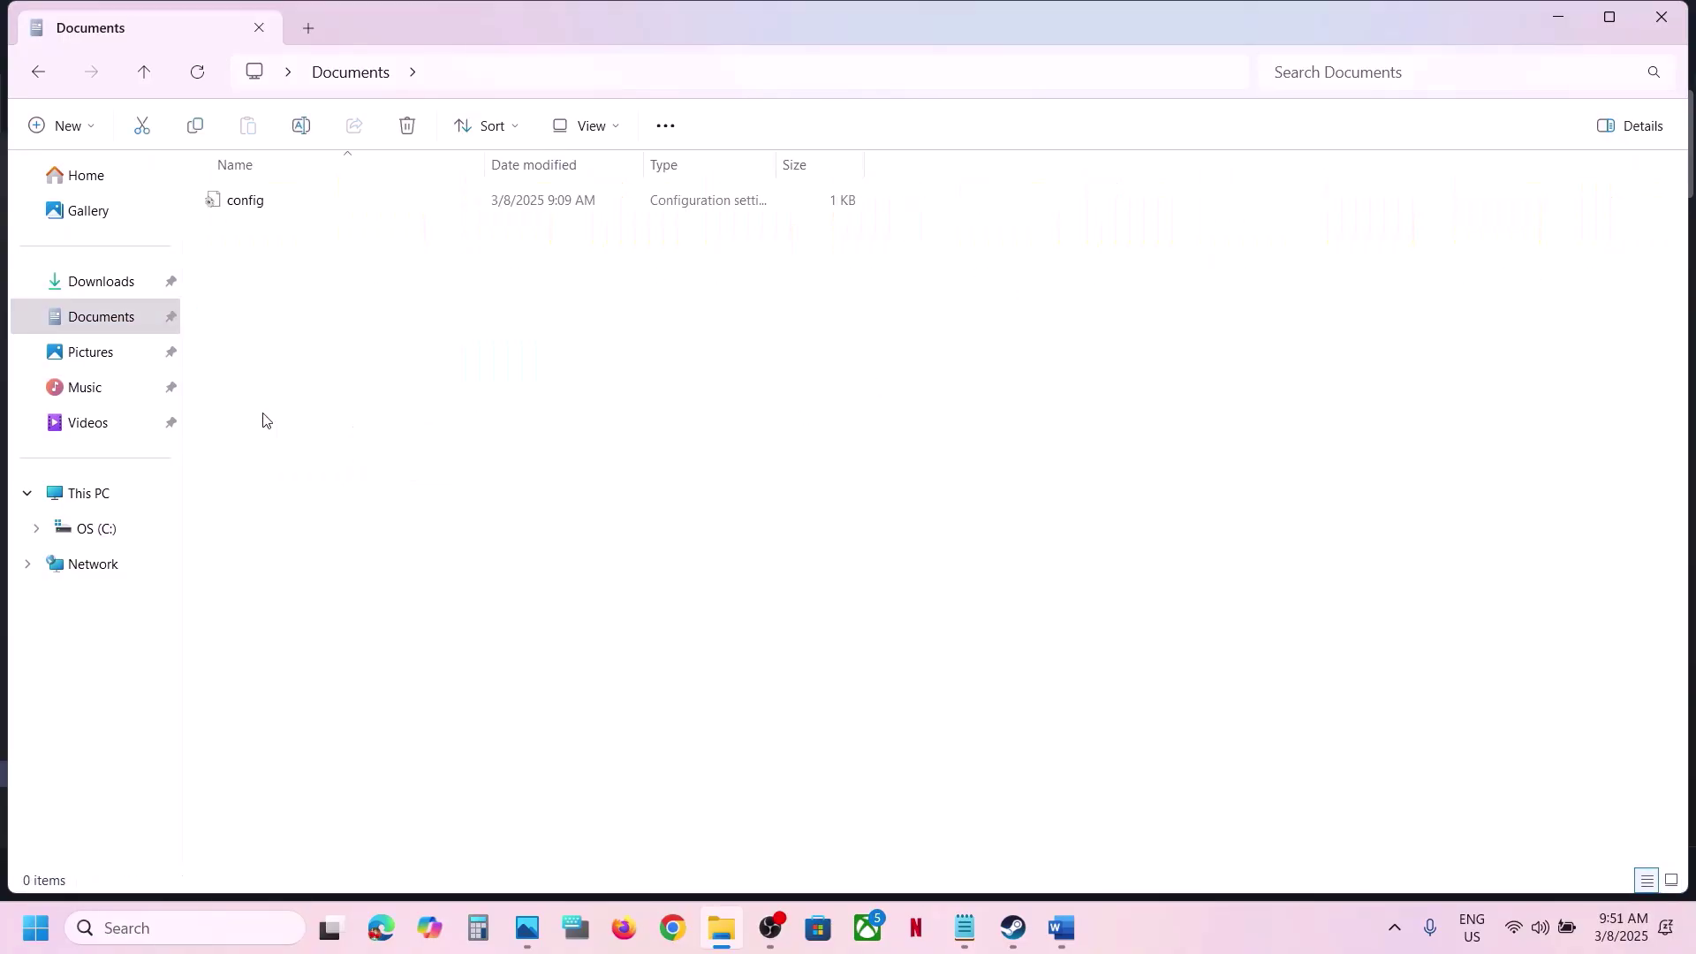
click(265, 210)
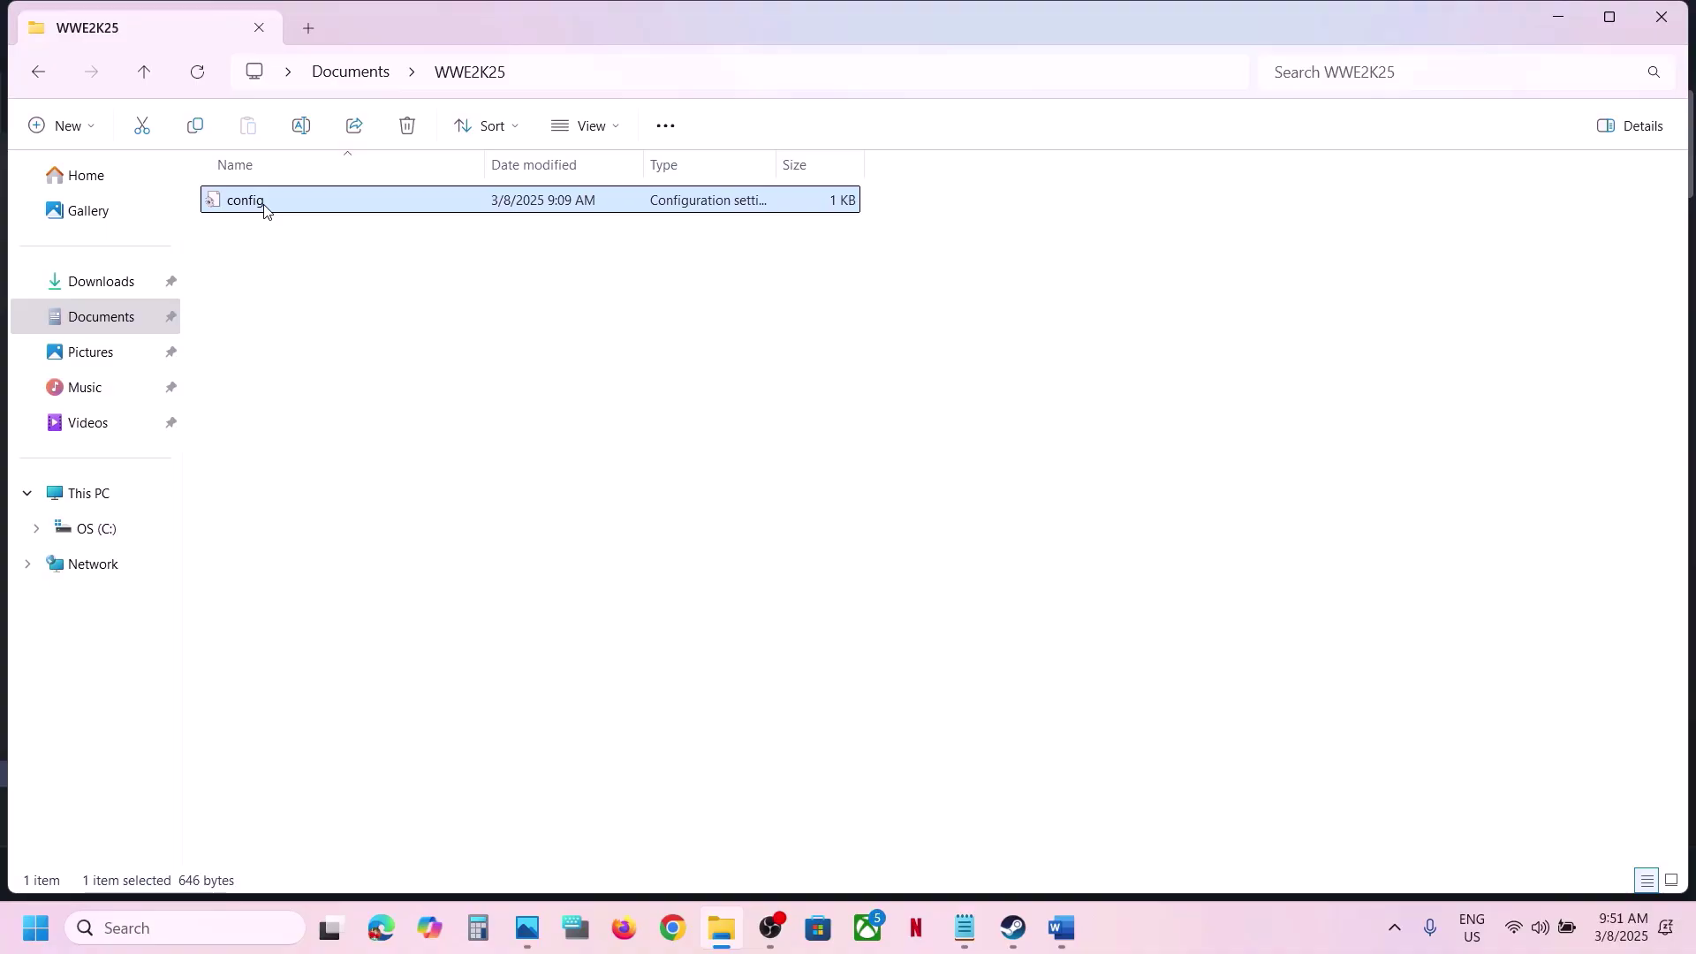
right_click(264, 211)
click(442, 237)
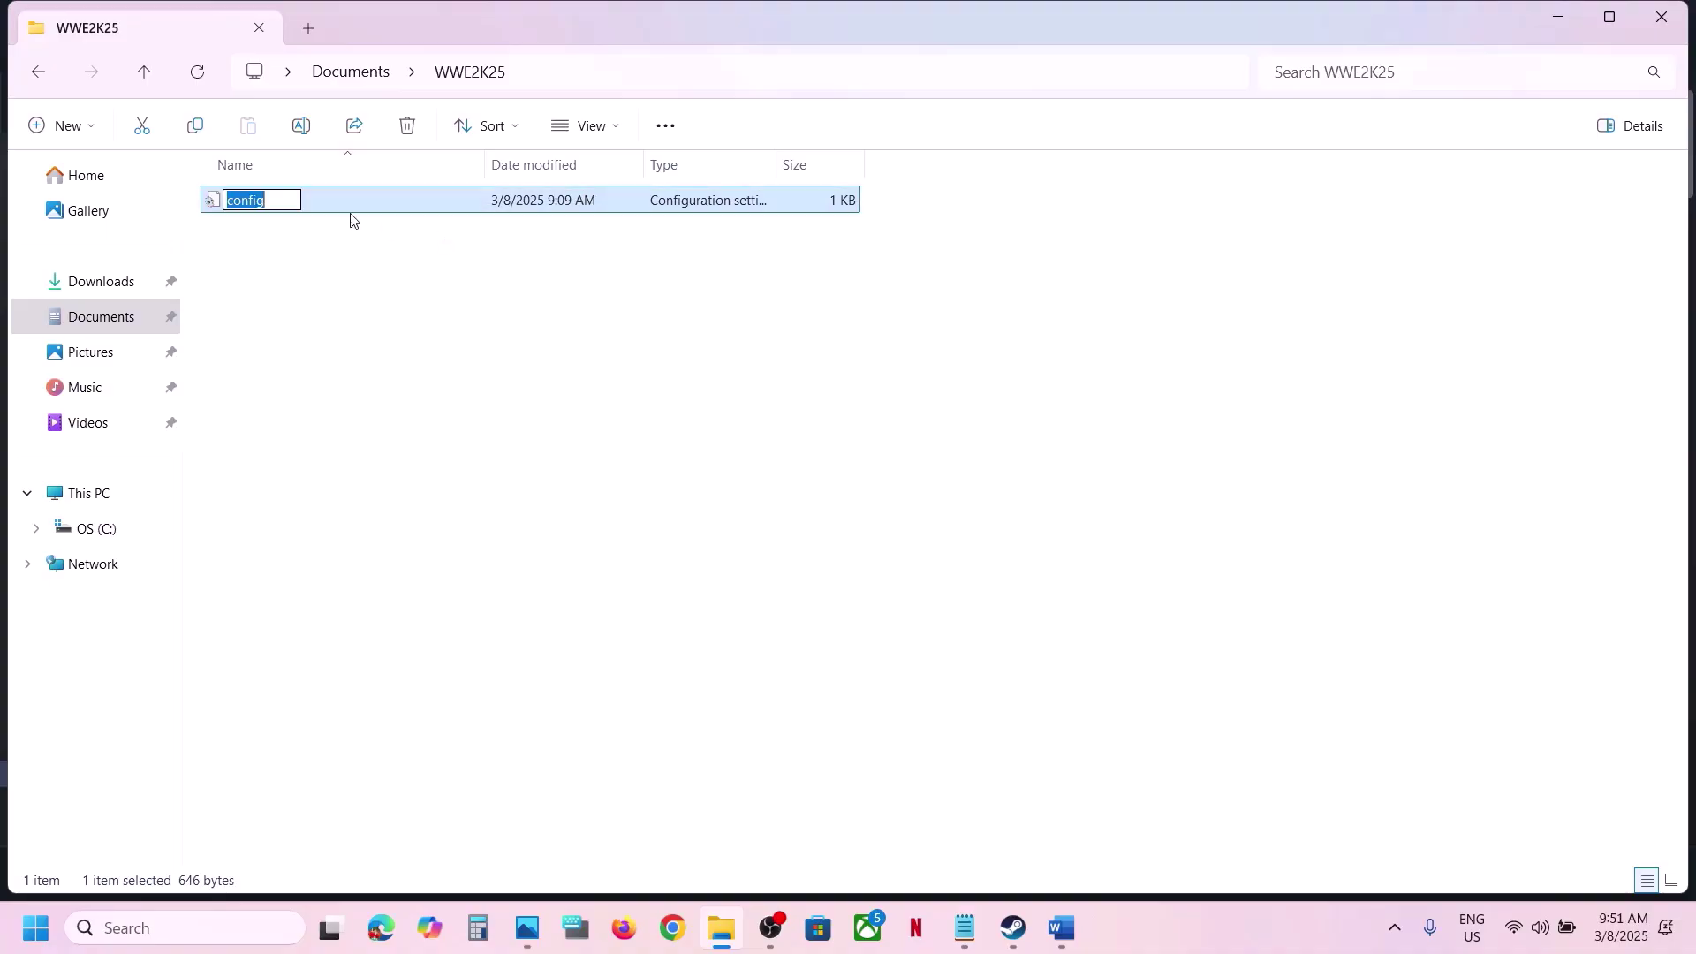
text(.old)
key(Return)
click(914, 626)
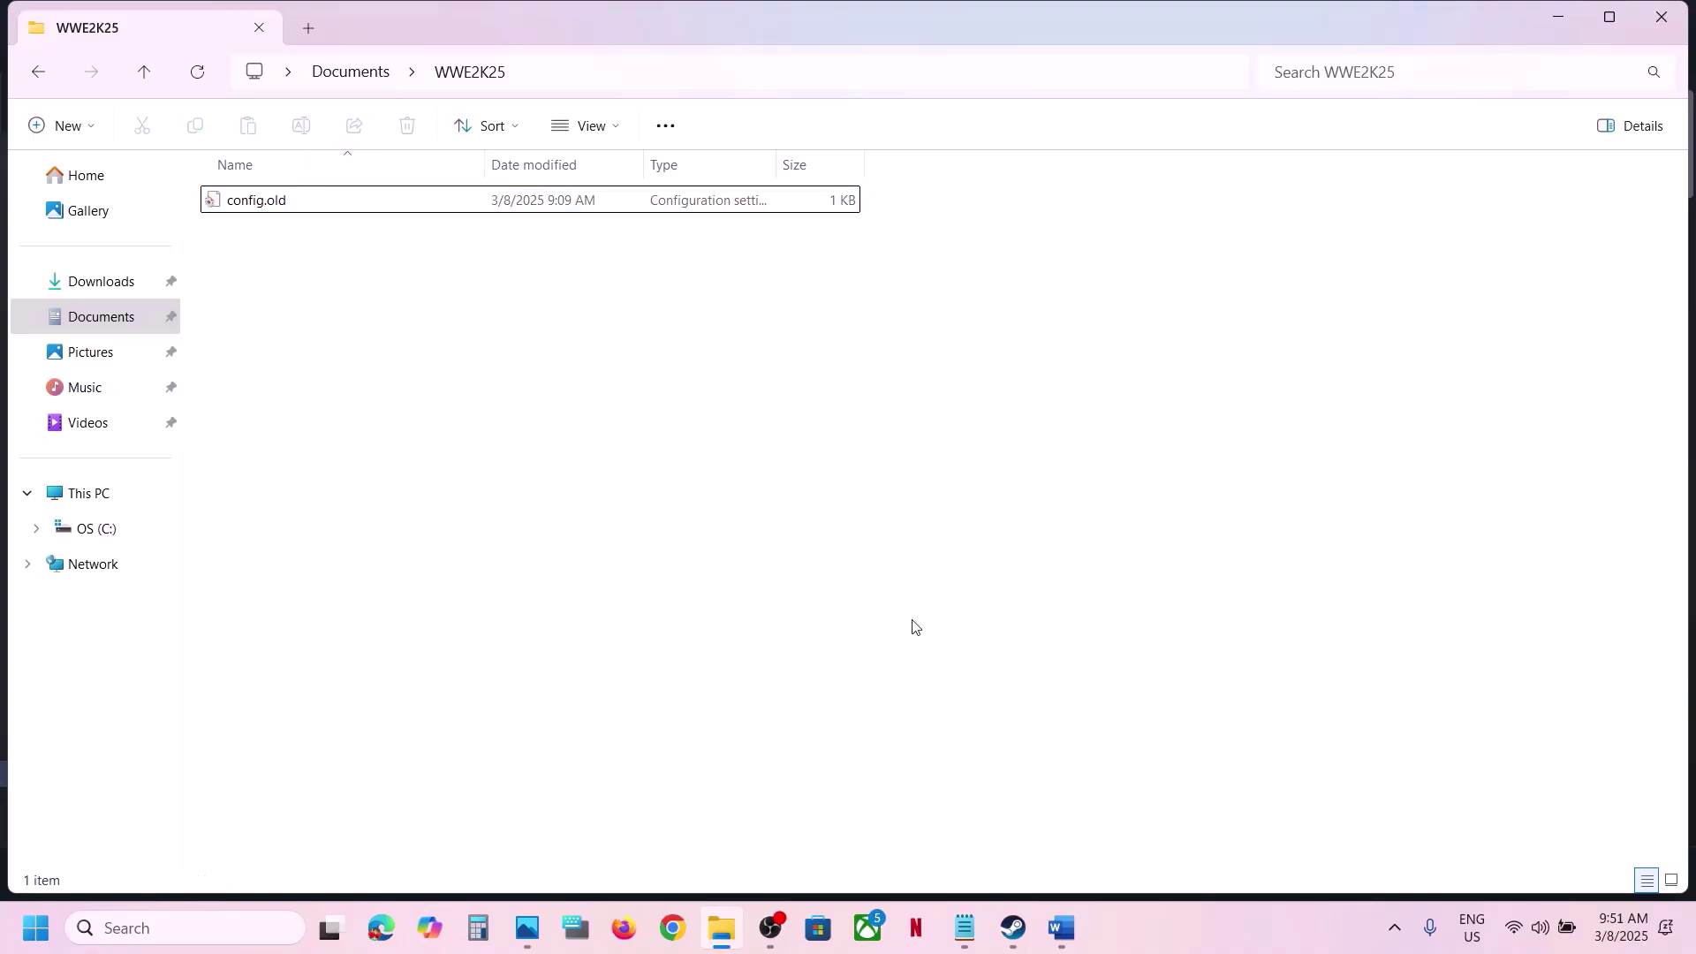
click(1061, 927)
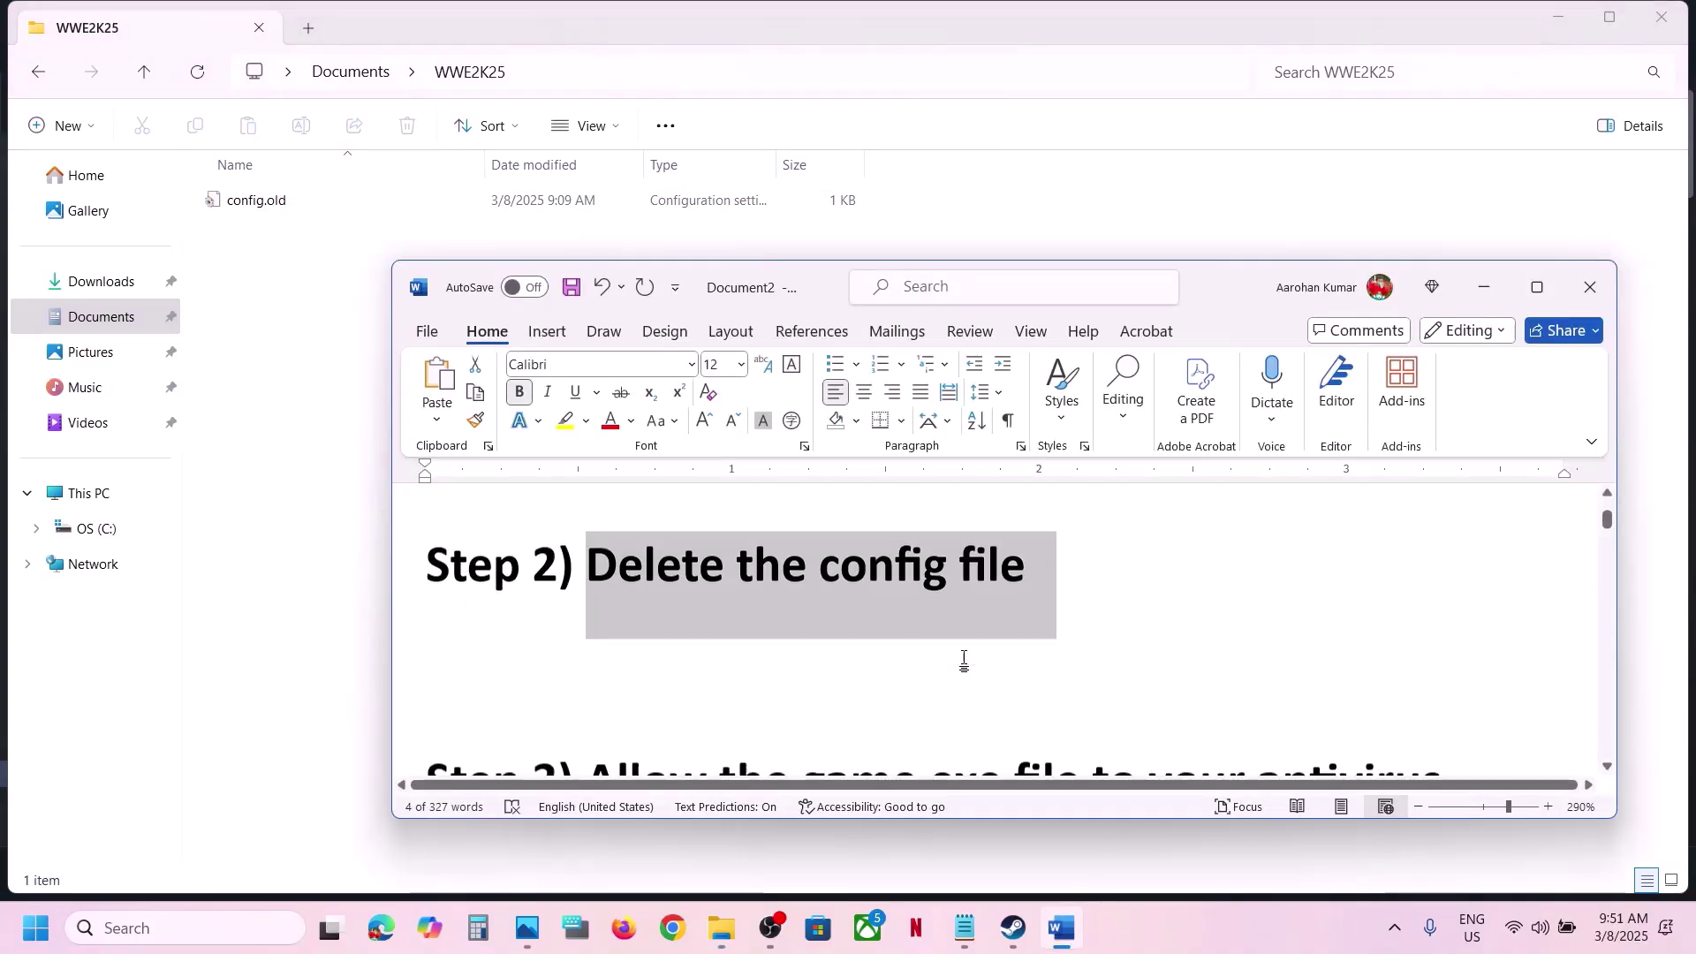
Step: Maximize the Word notes and highlight Step 3, allowing the game exe through antivirus and firewall
scroll(964, 659, down, 2)
drag(613, 629, 608, 682)
click(598, 677)
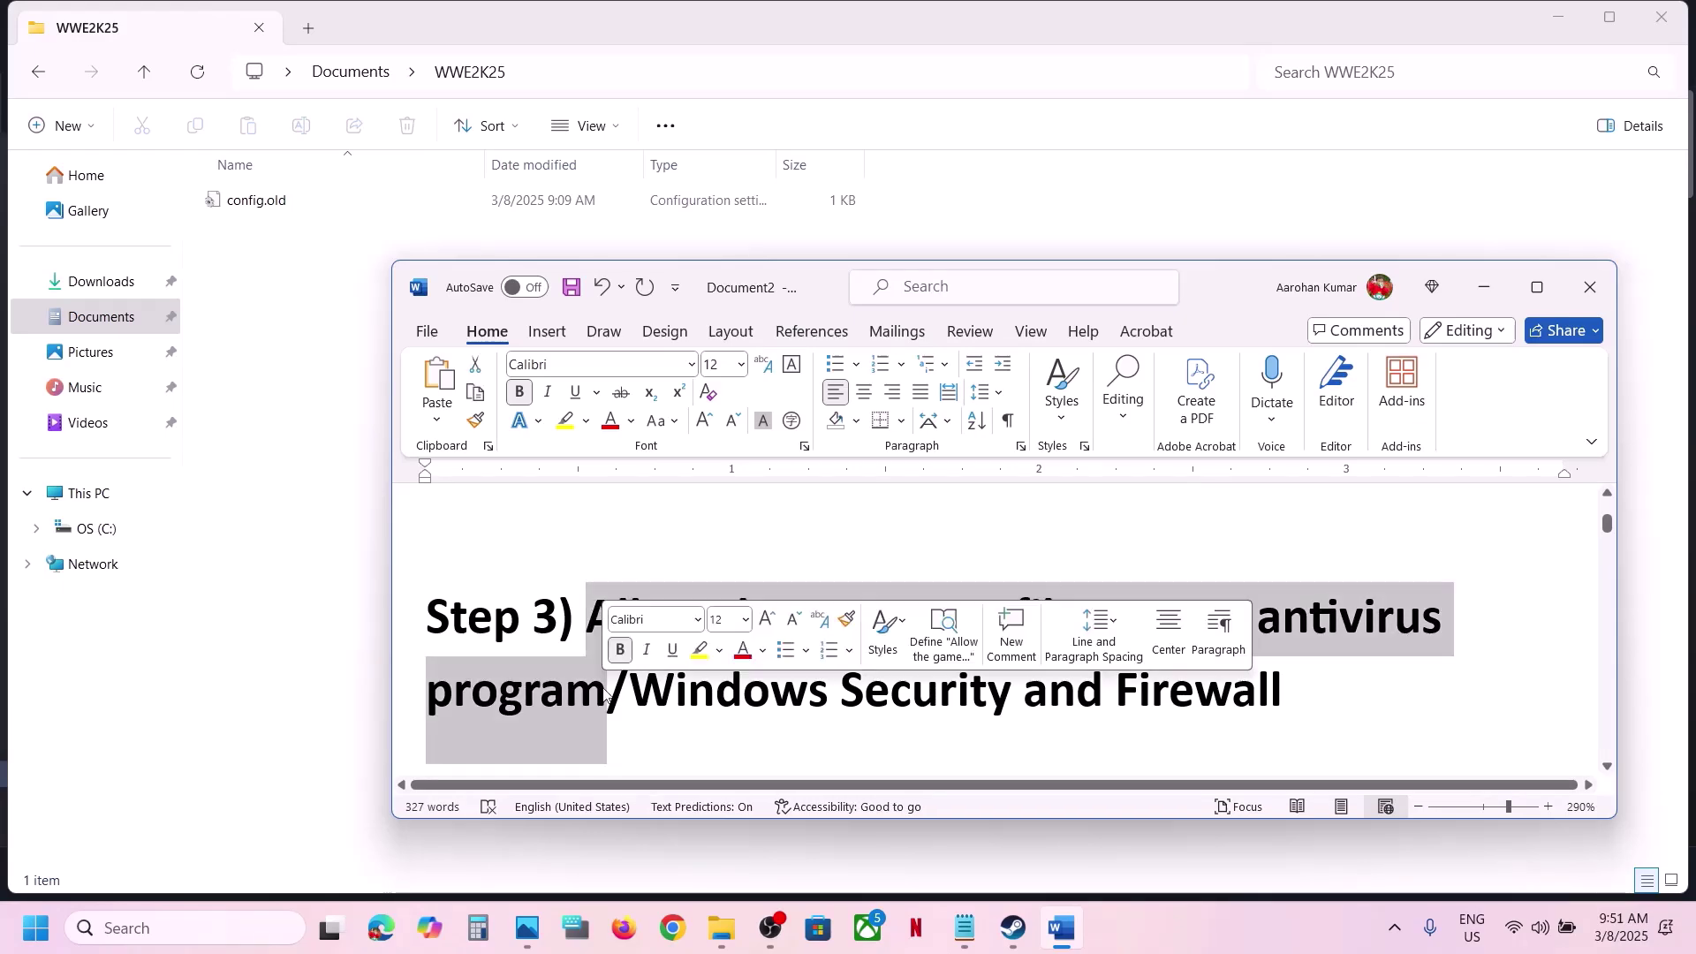
click(606, 693)
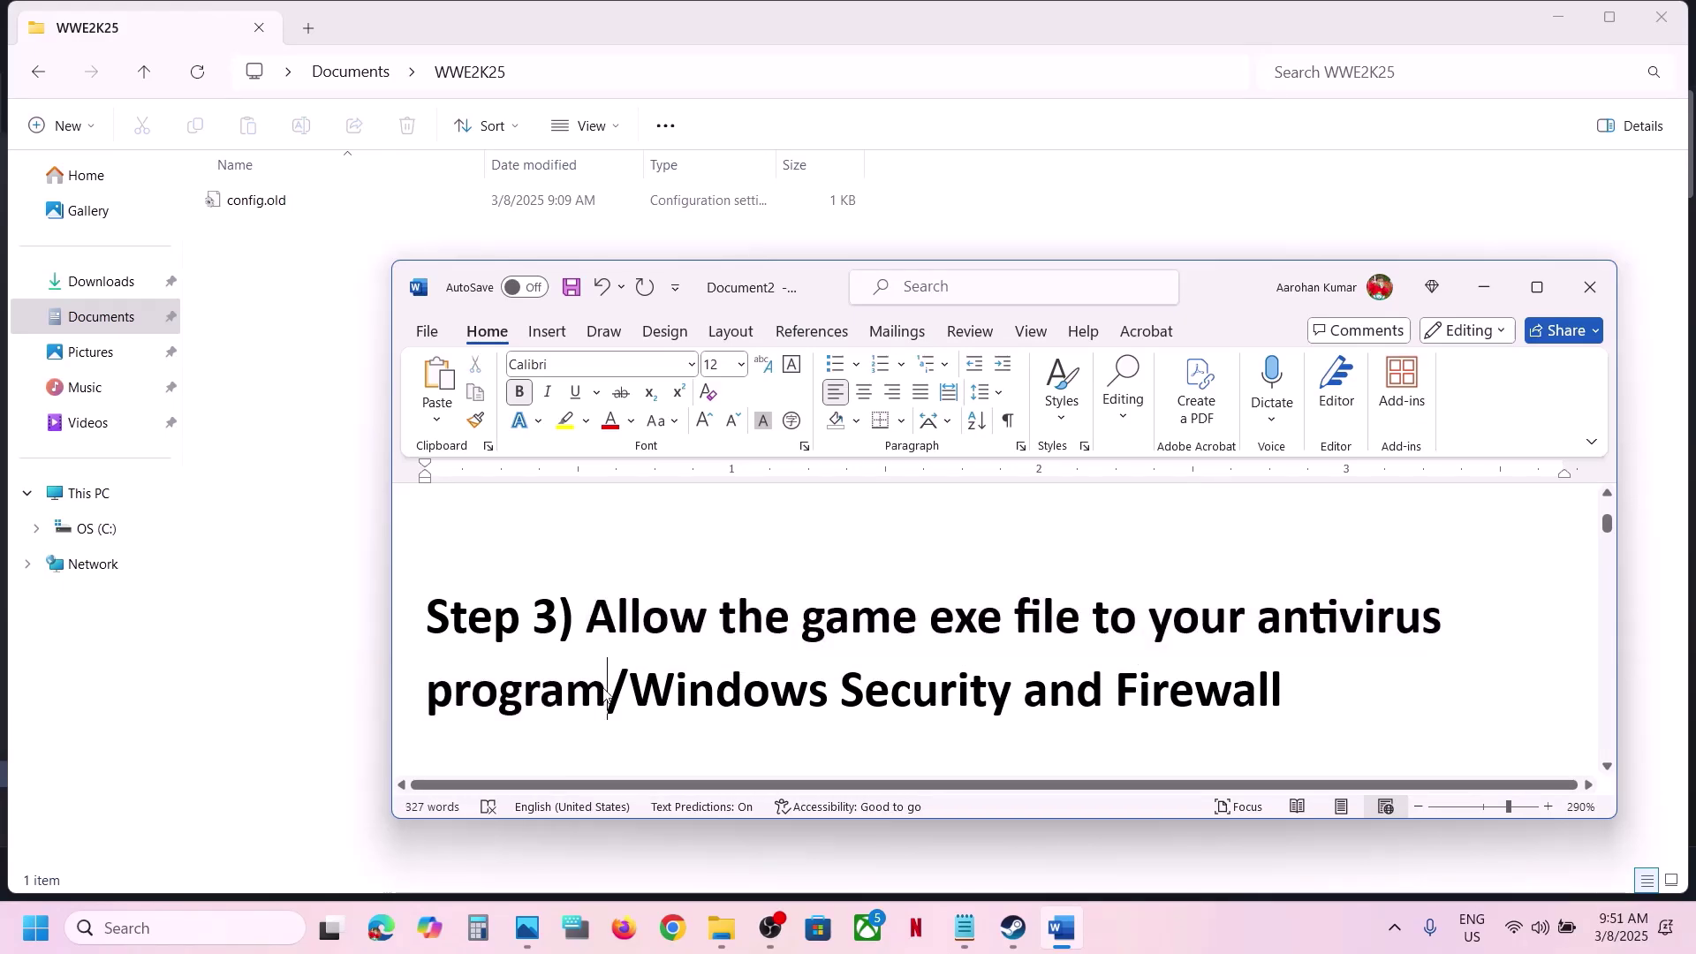
click(1537, 288)
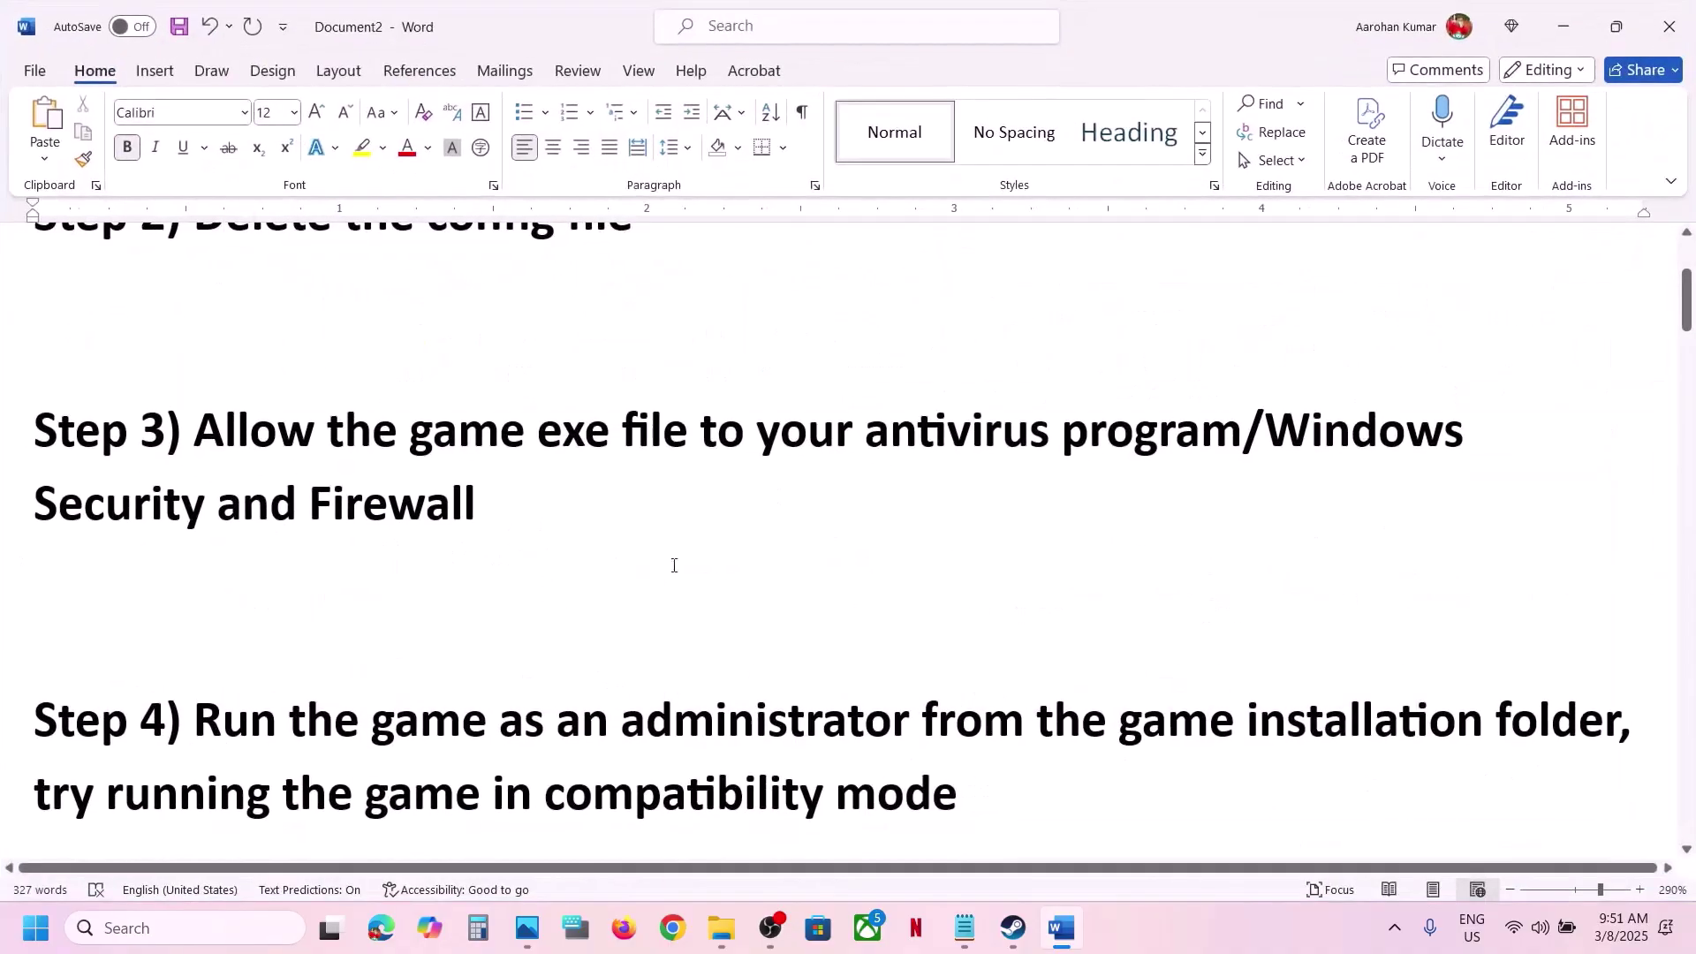
scroll(663, 573, up, 2)
scroll(553, 606, down, 2)
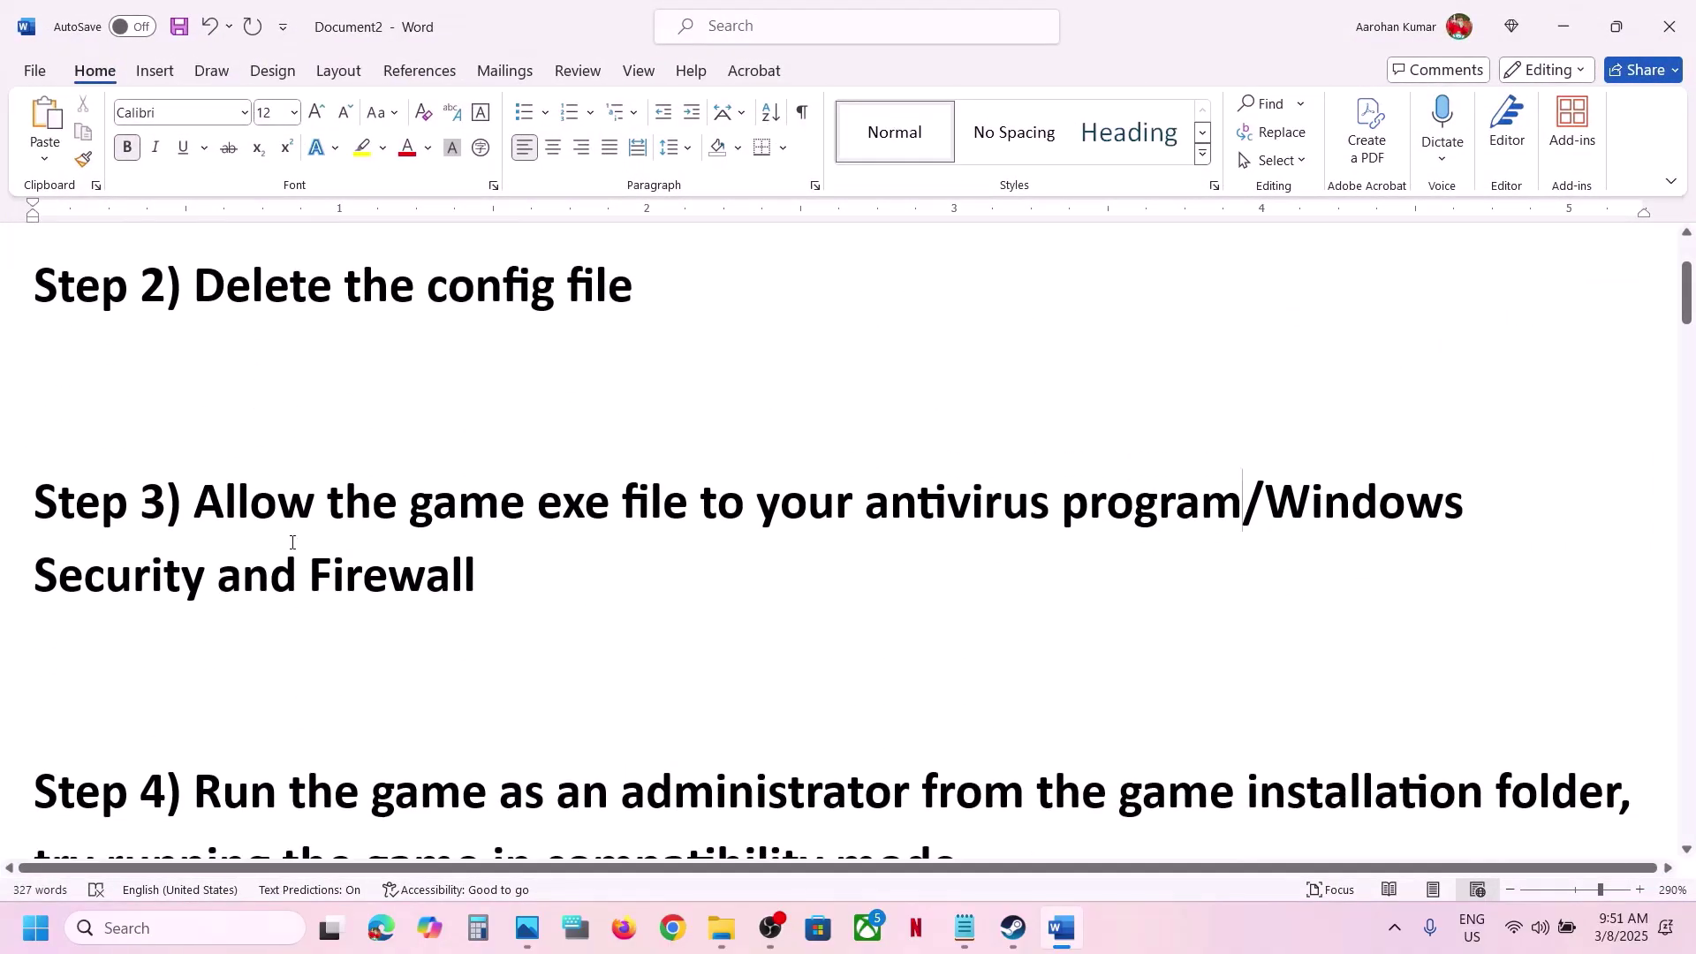
drag(237, 521, 1237, 506)
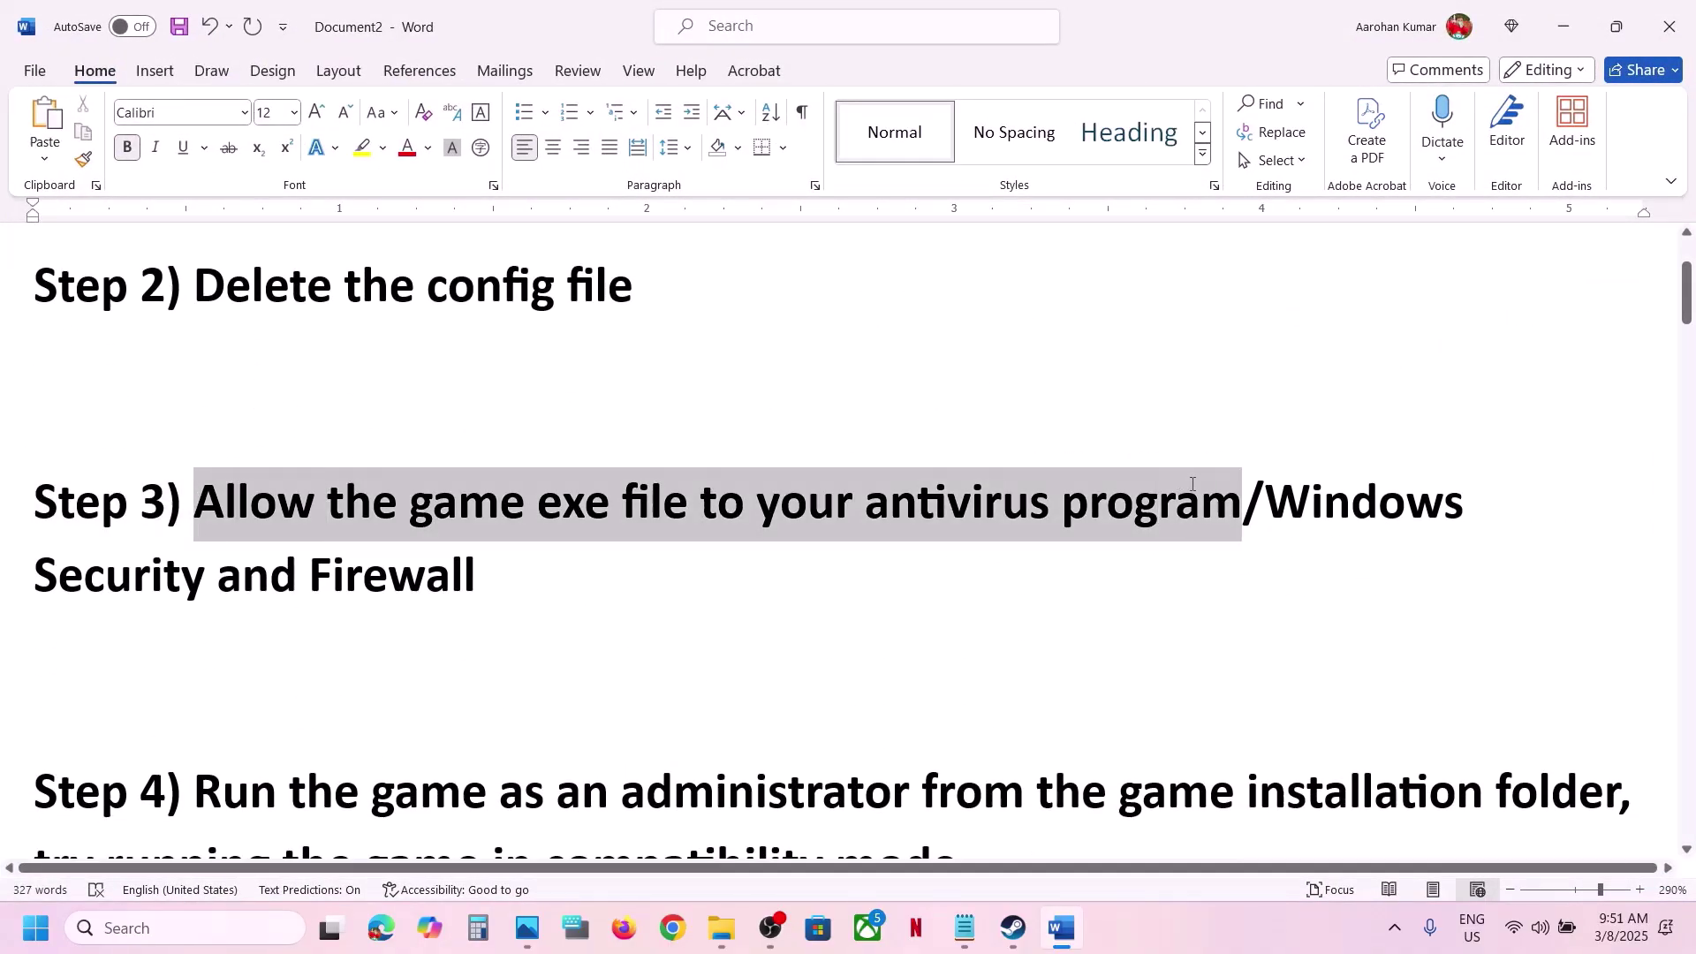
click(898, 623)
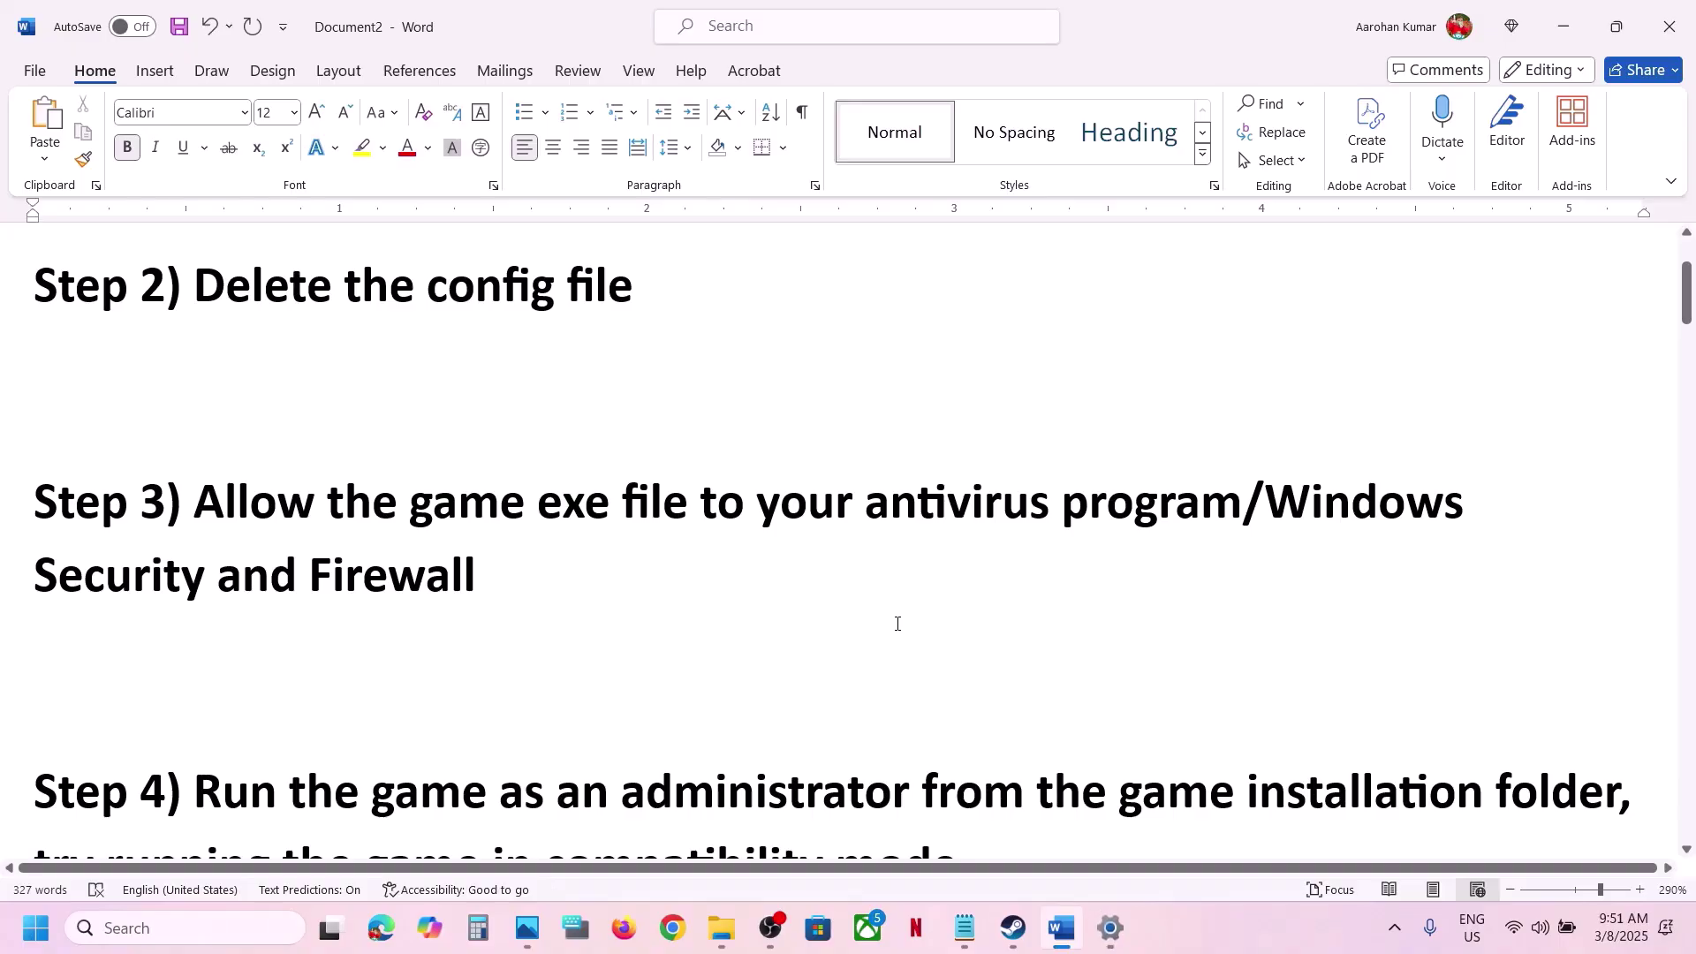
Step: Reach Virus & threat protection via Settings' Privacy & security > Windows Security
click(1111, 927)
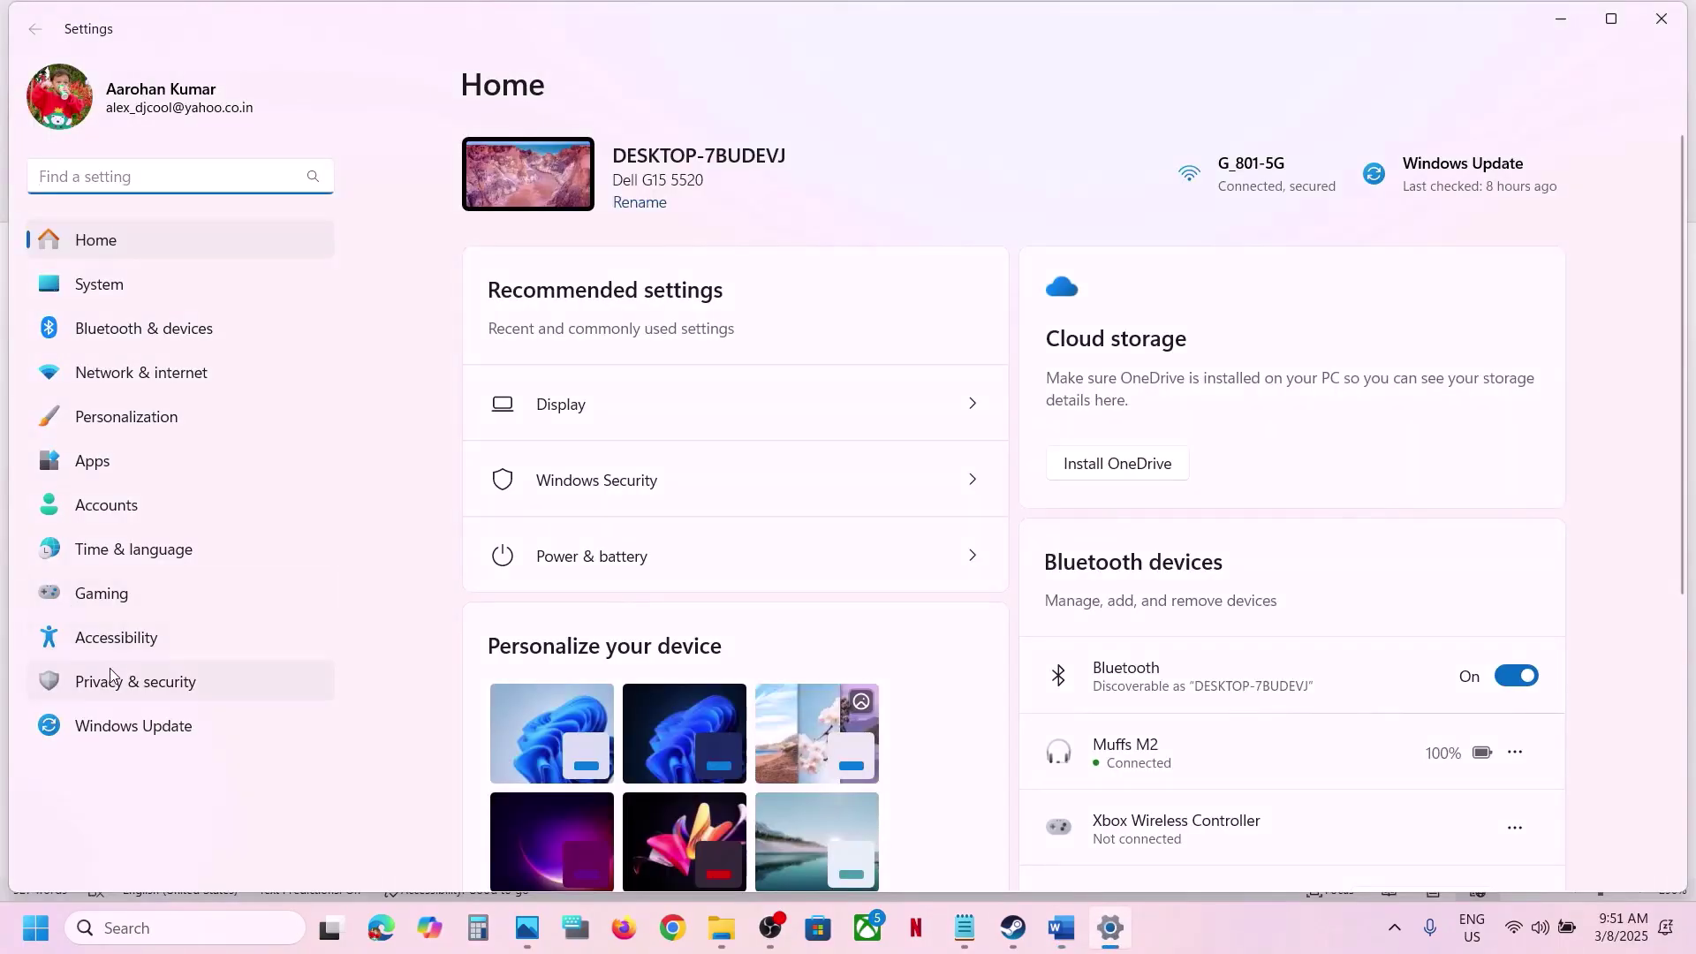
click(112, 680)
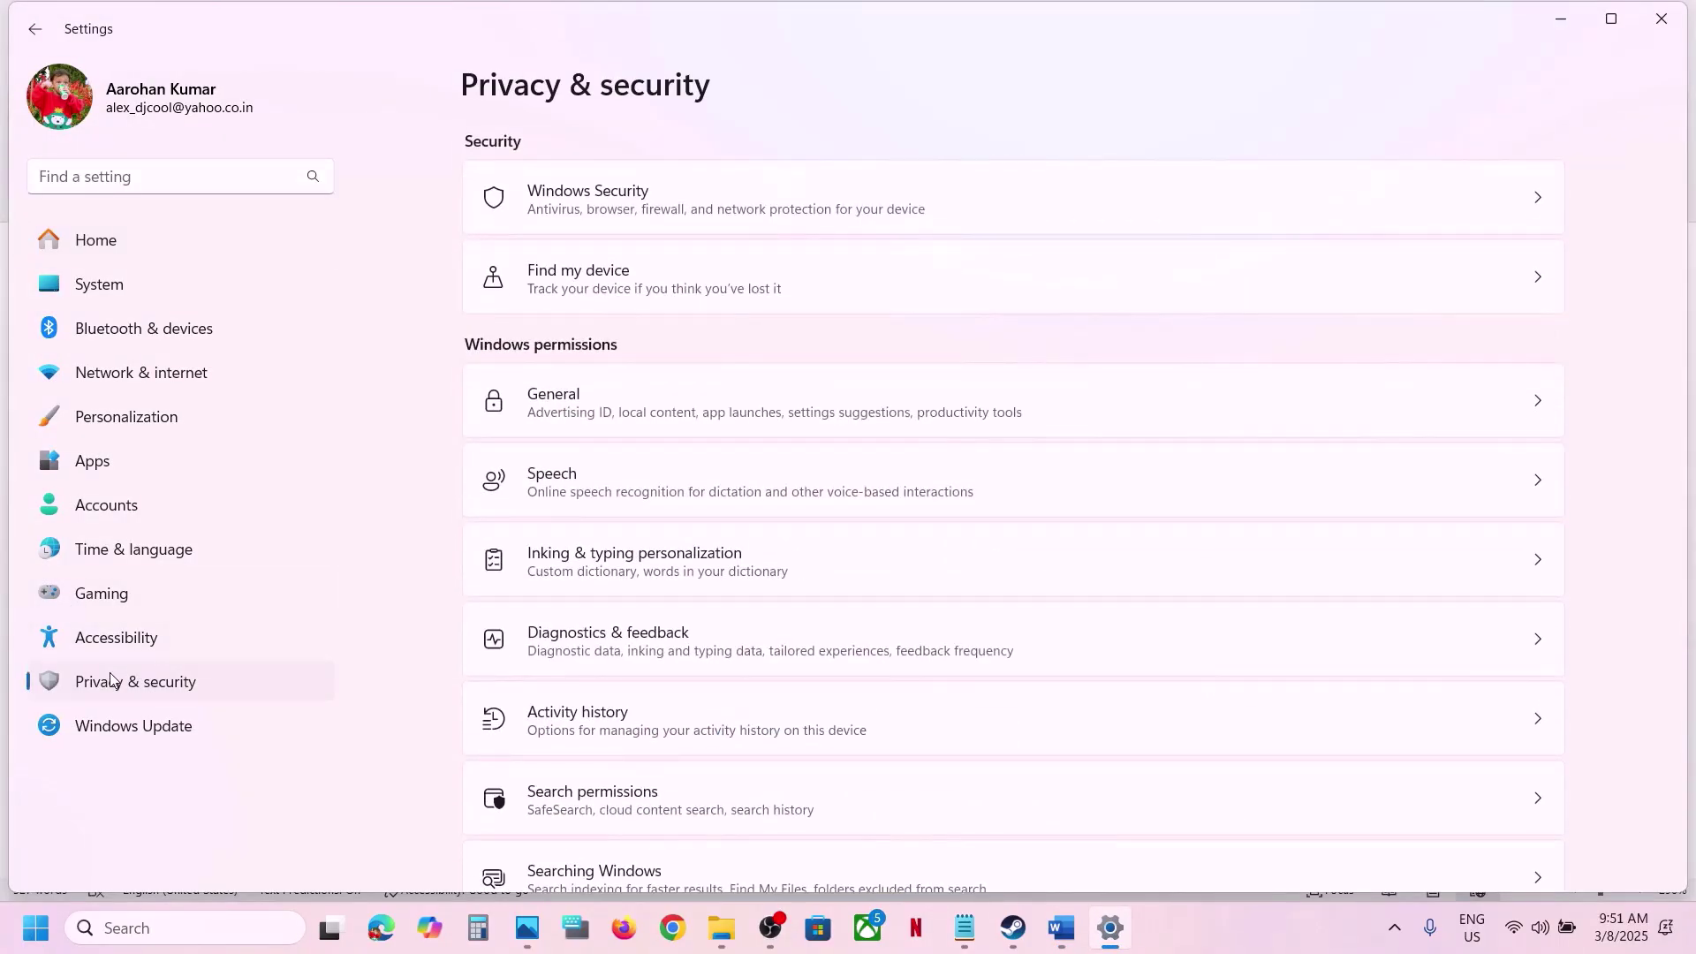
click(687, 208)
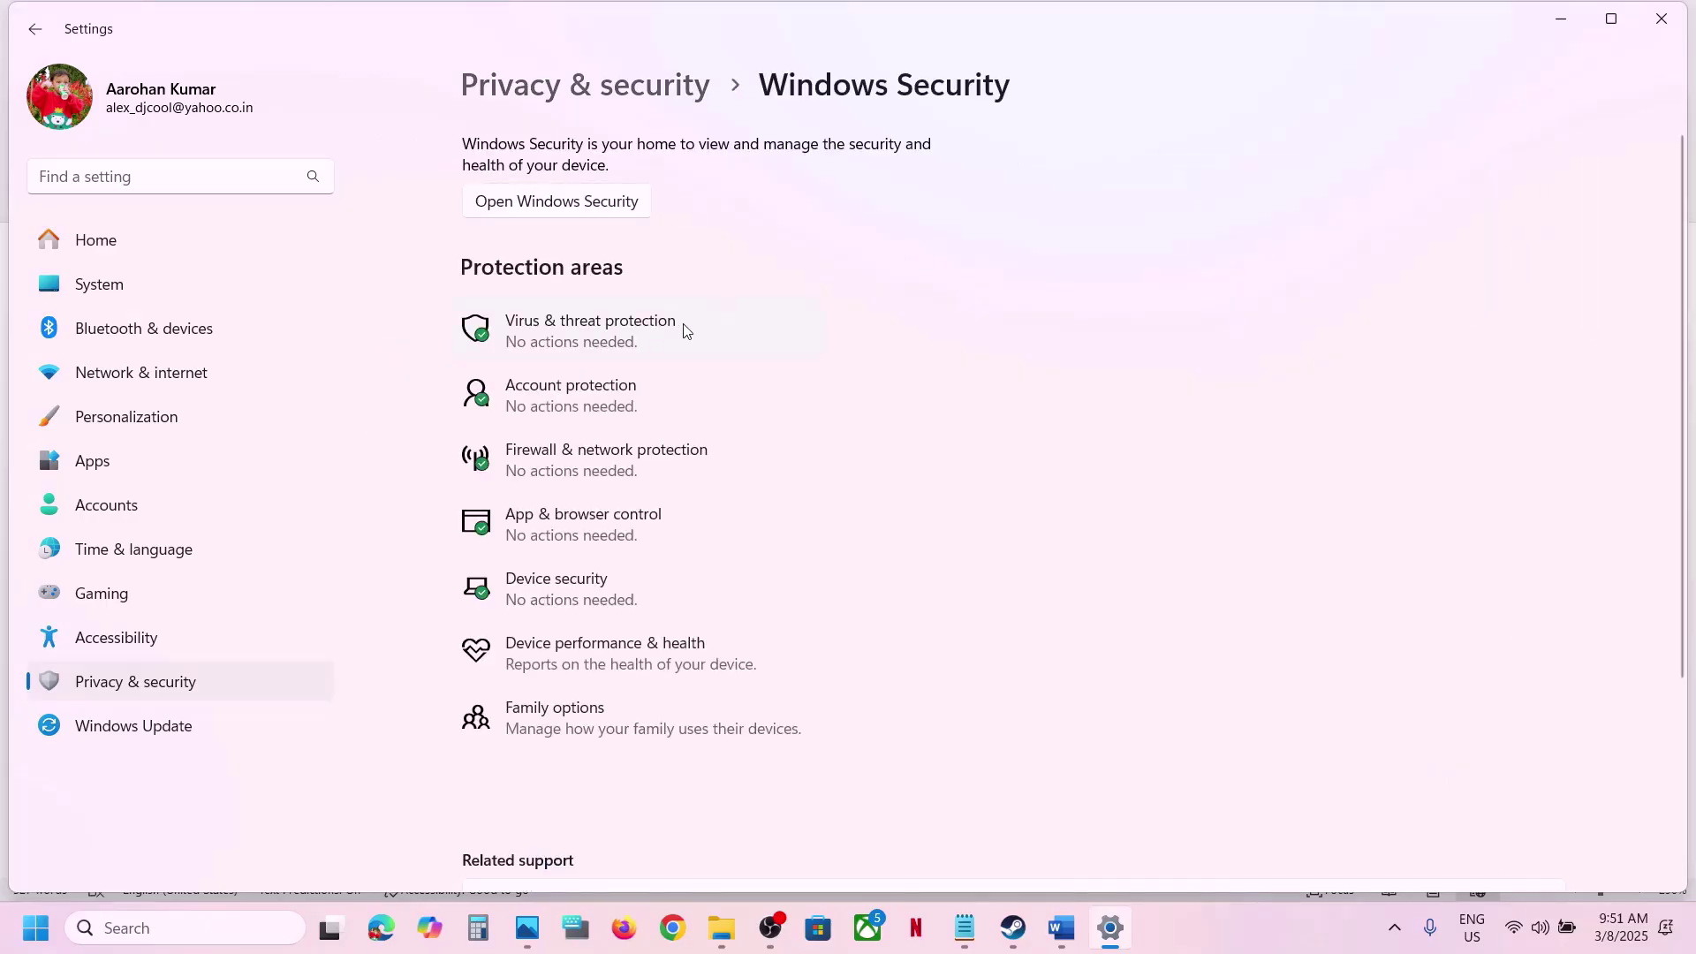
click(639, 344)
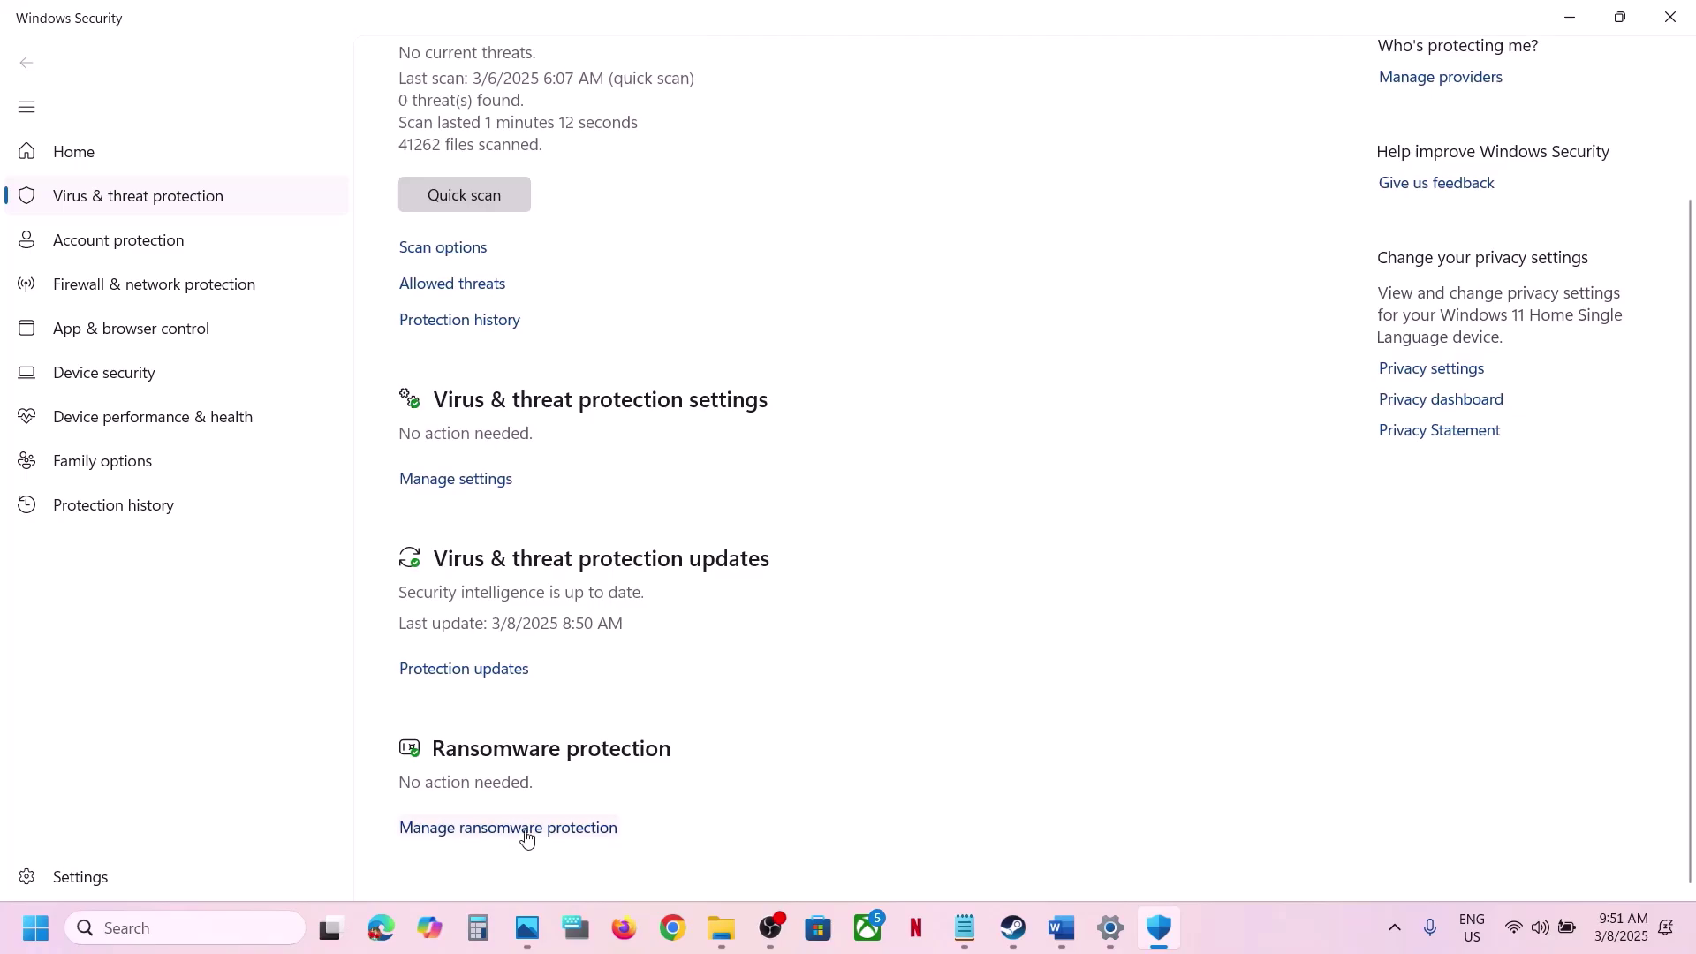
Step: Start adding an app allowed through Controlled folder access under Ransomware protection
click(512, 829)
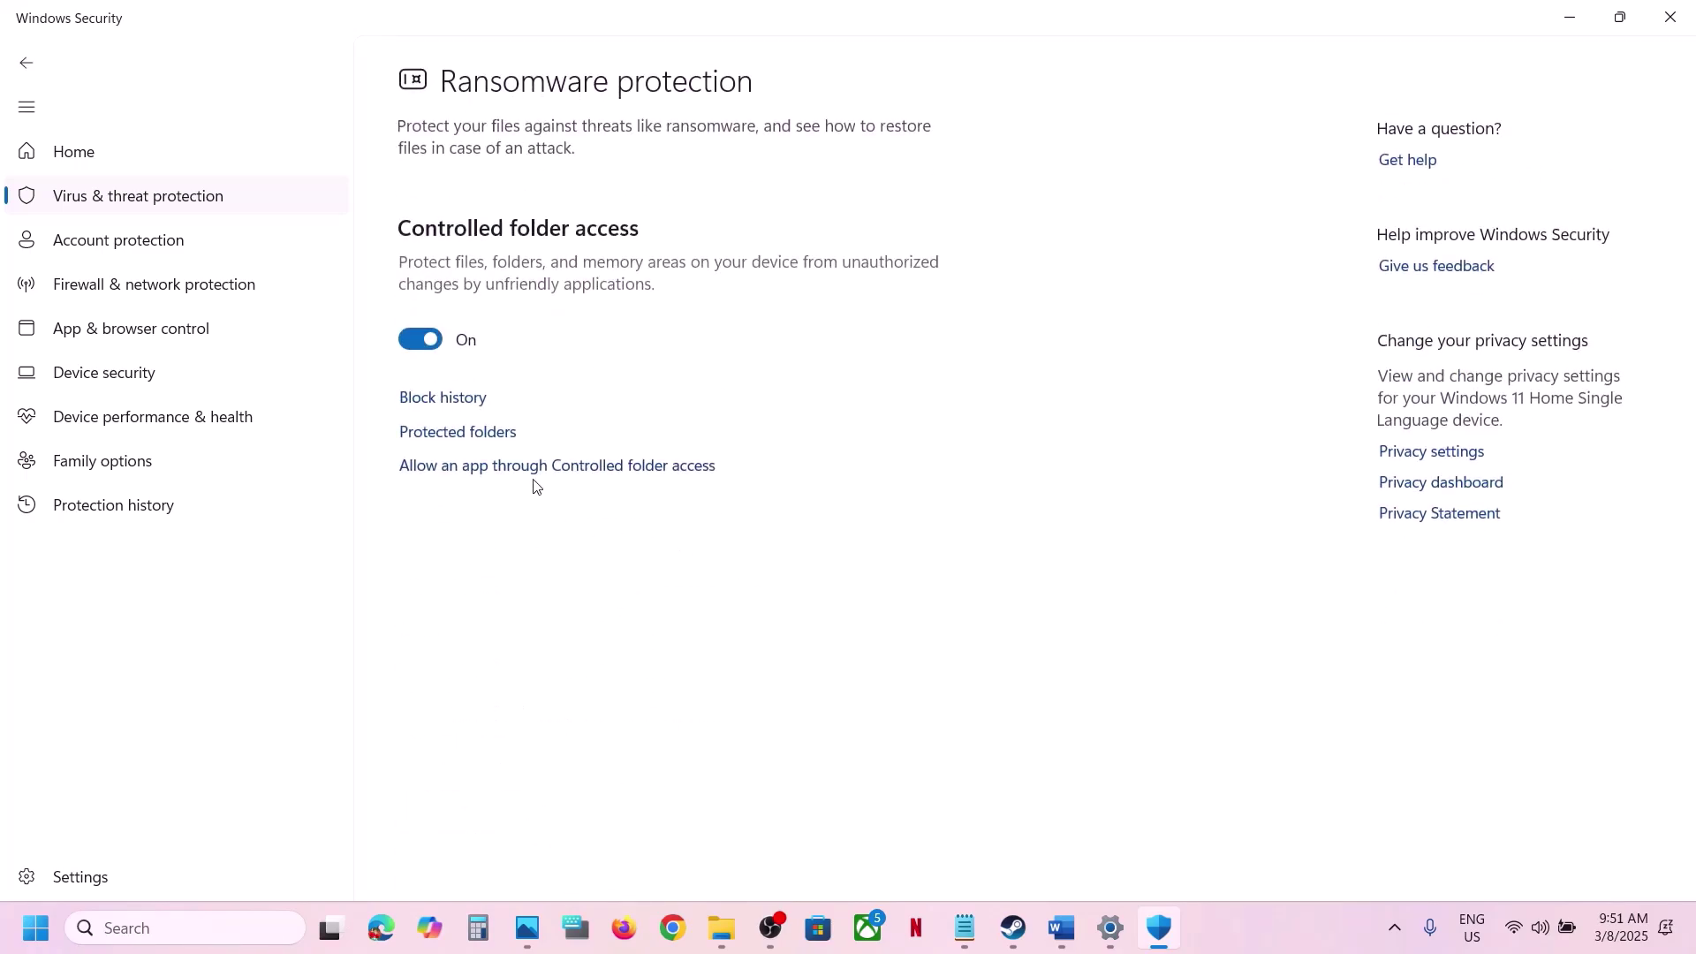
click(566, 471)
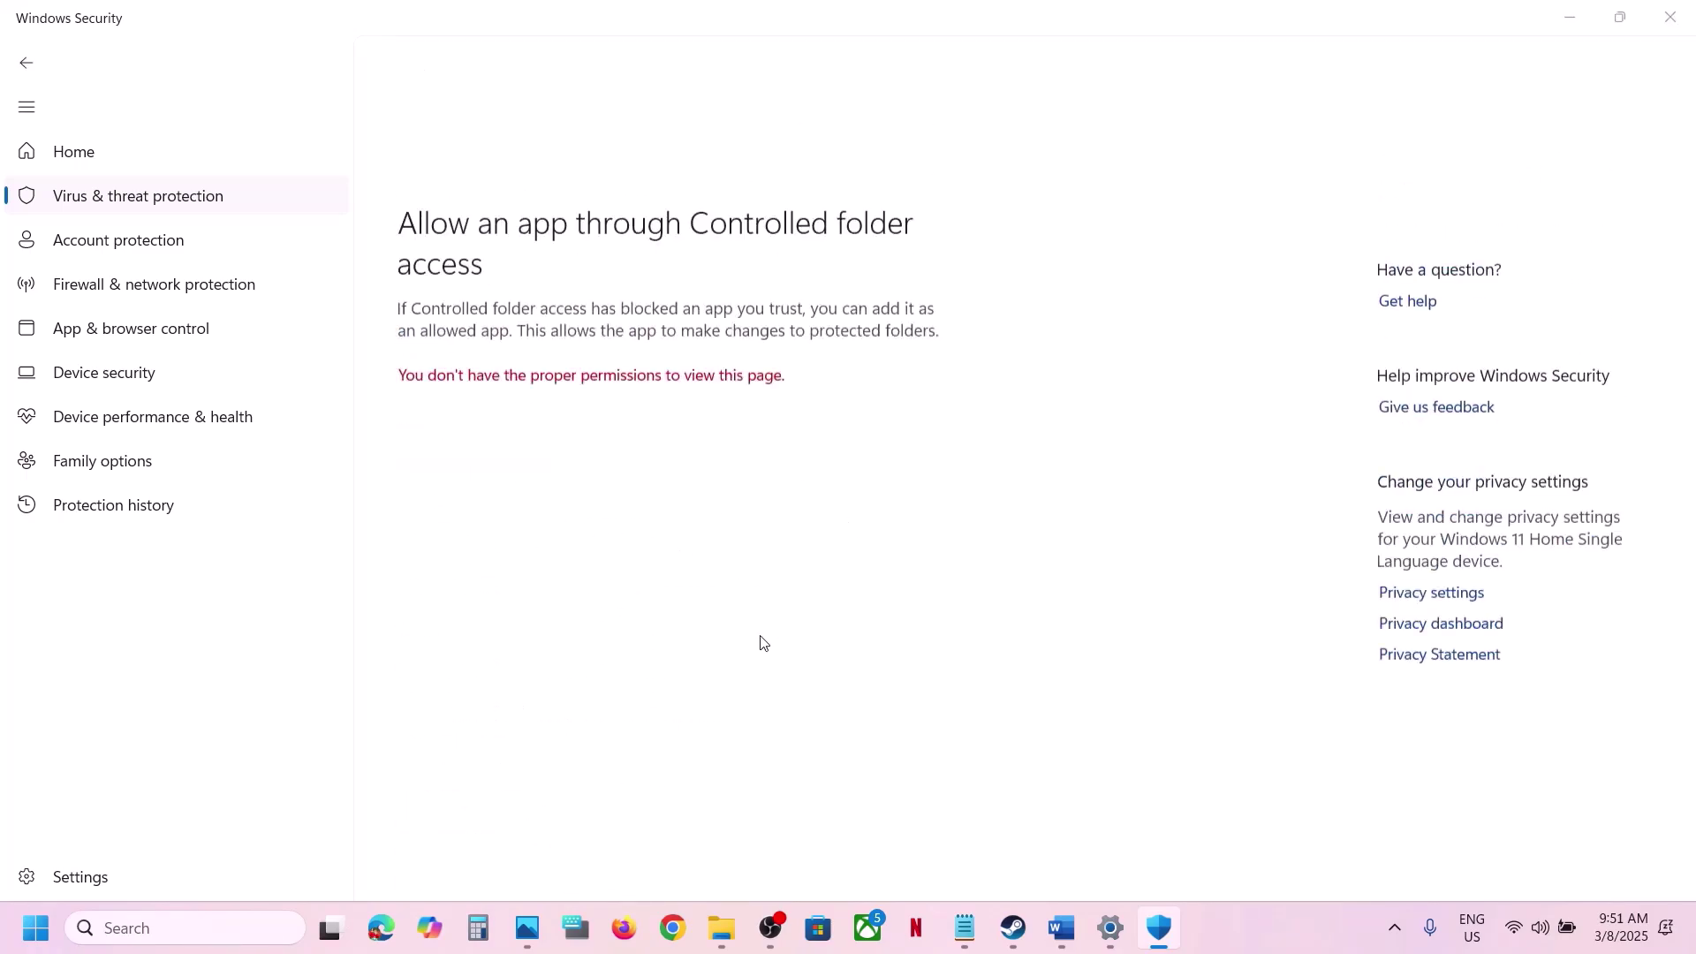
scroll(686, 253, down, 4)
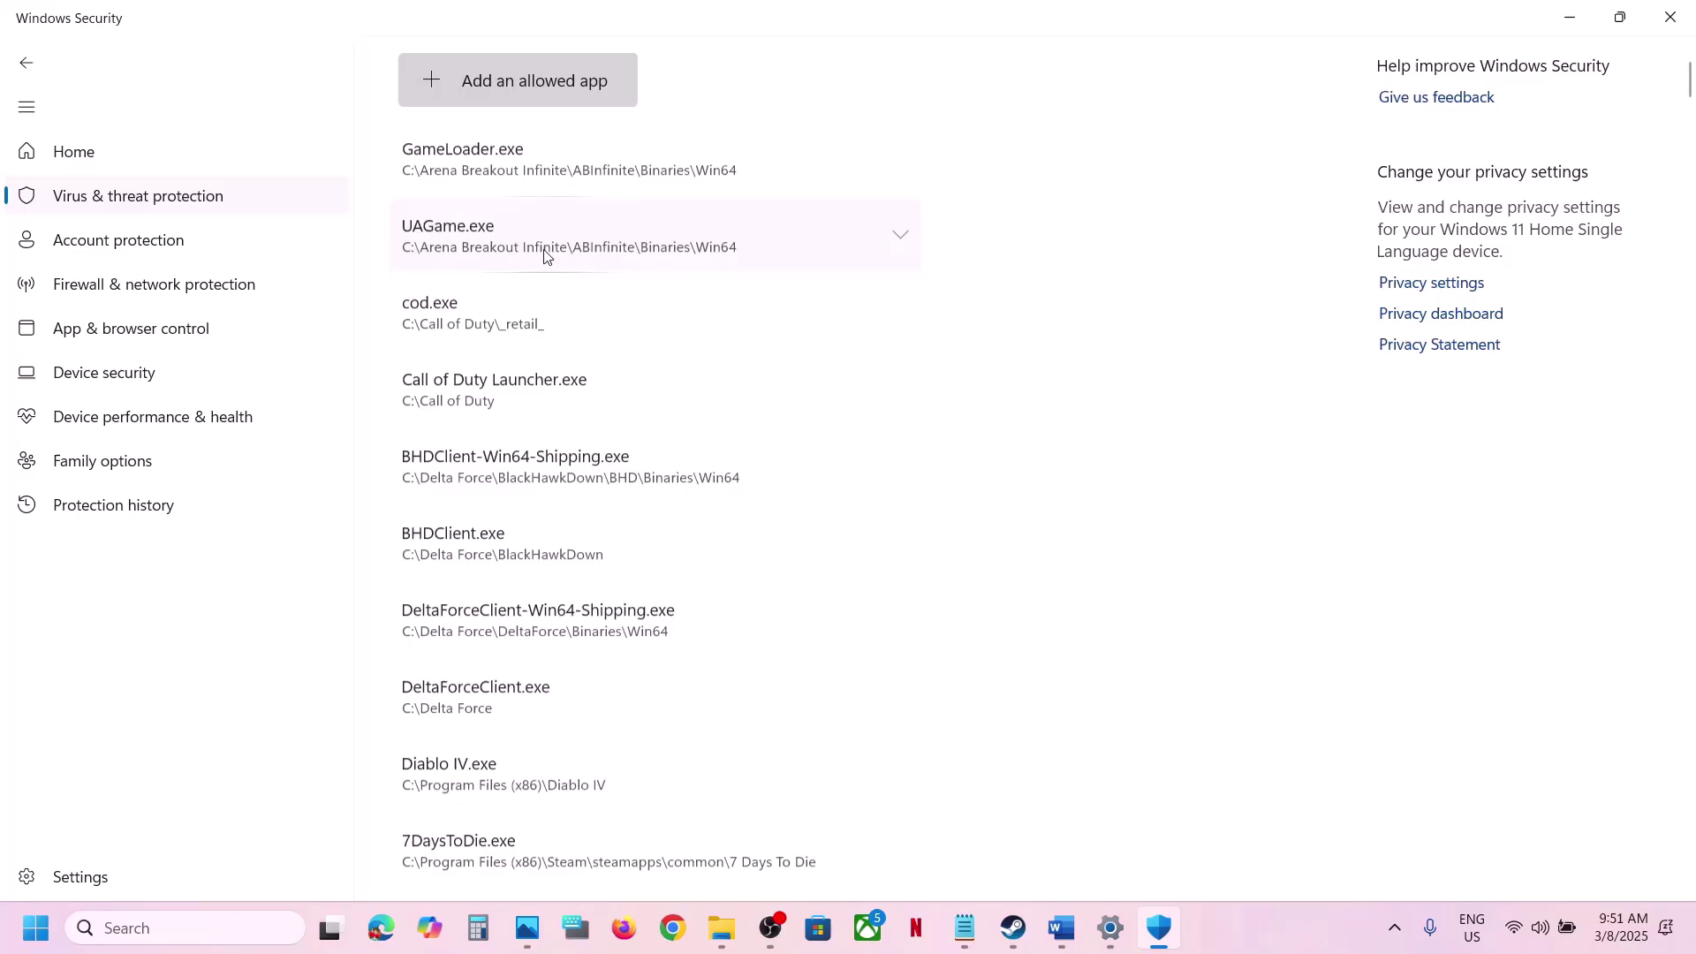
click(527, 99)
click(512, 154)
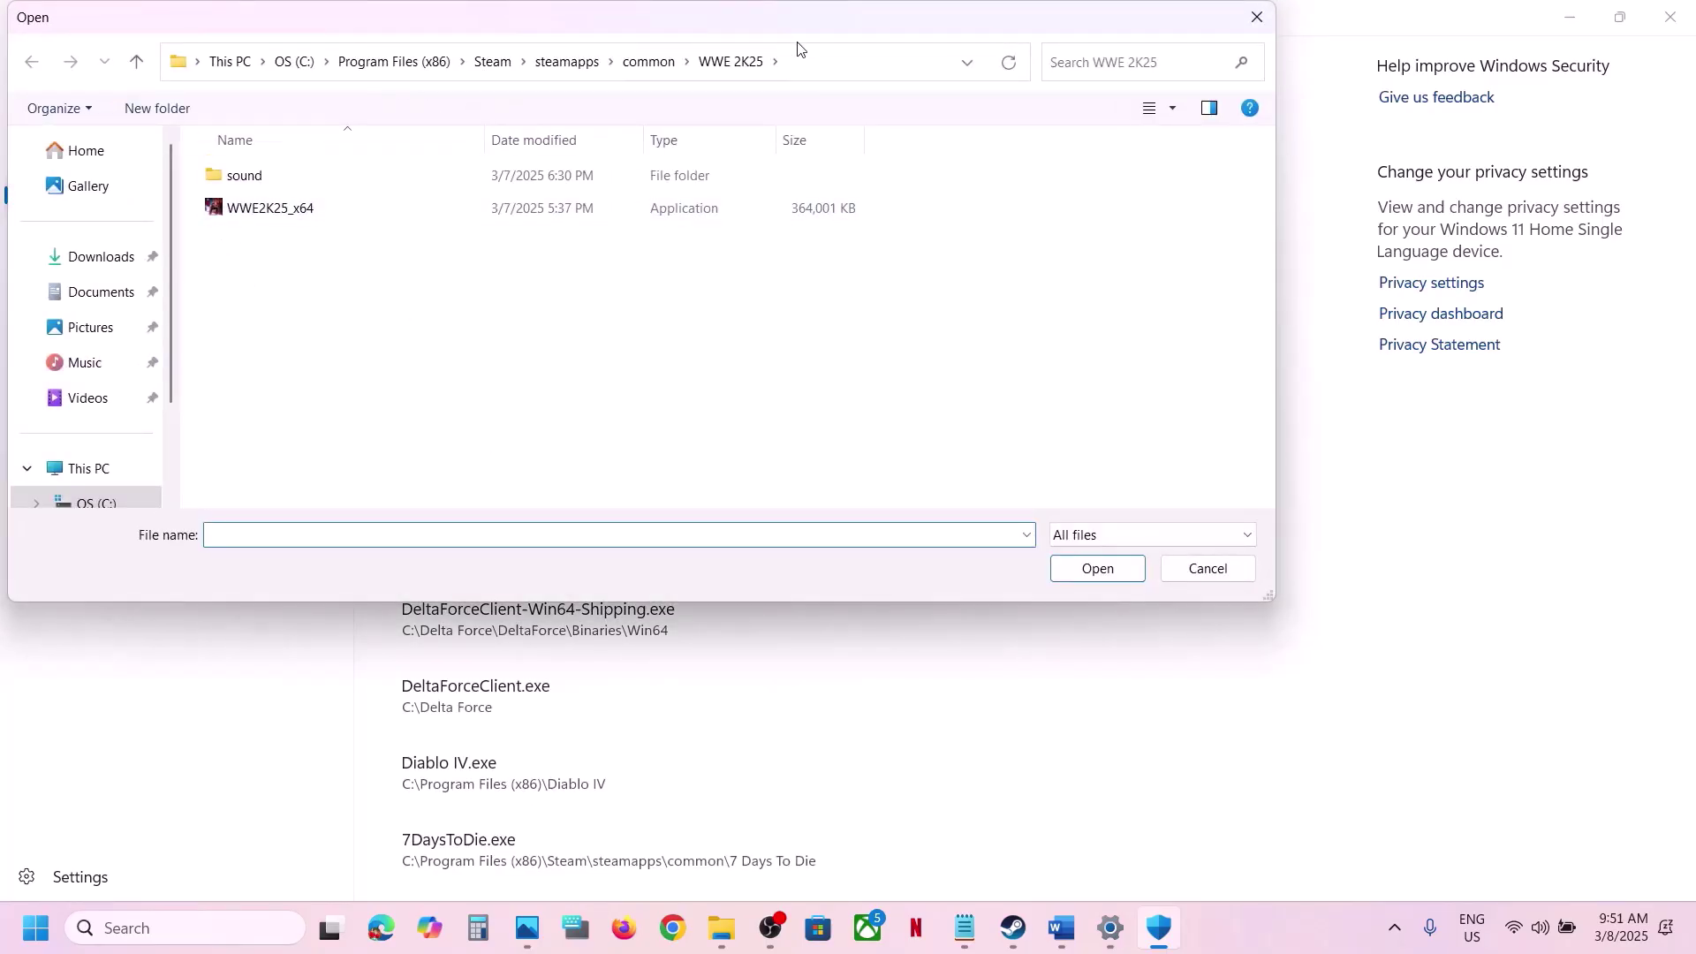
Step: Select WWE2K25_x64 from the common\WWE 2K25 folder as the allowed app
click(769, 63)
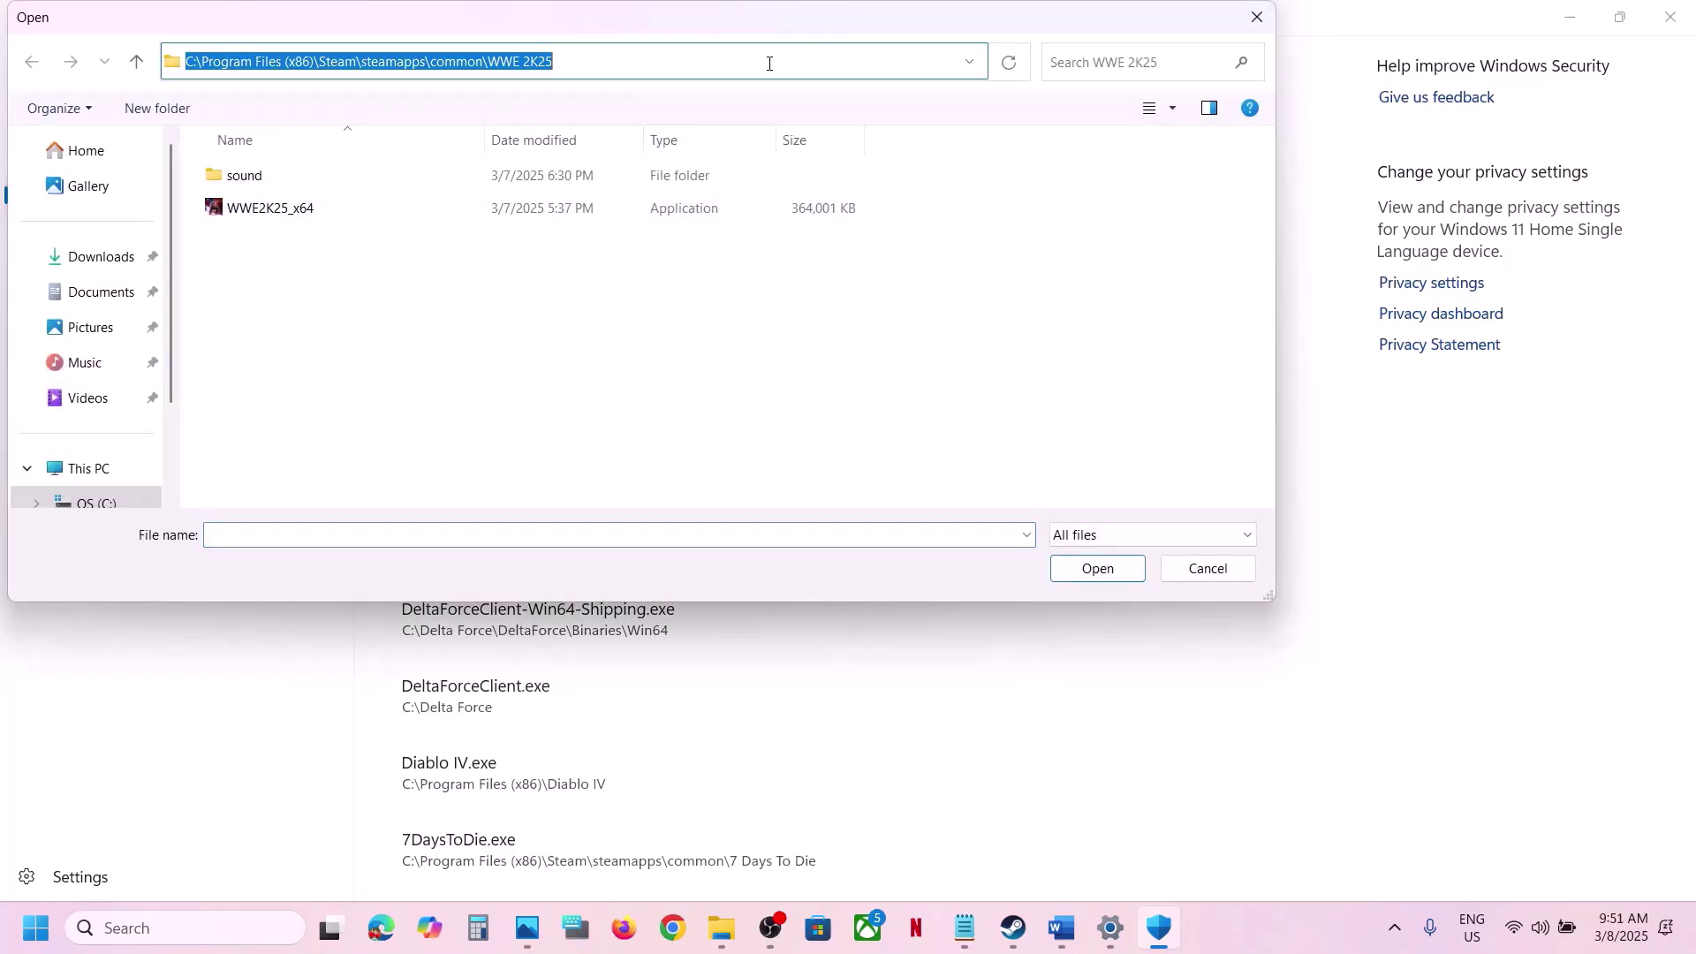
click(371, 293)
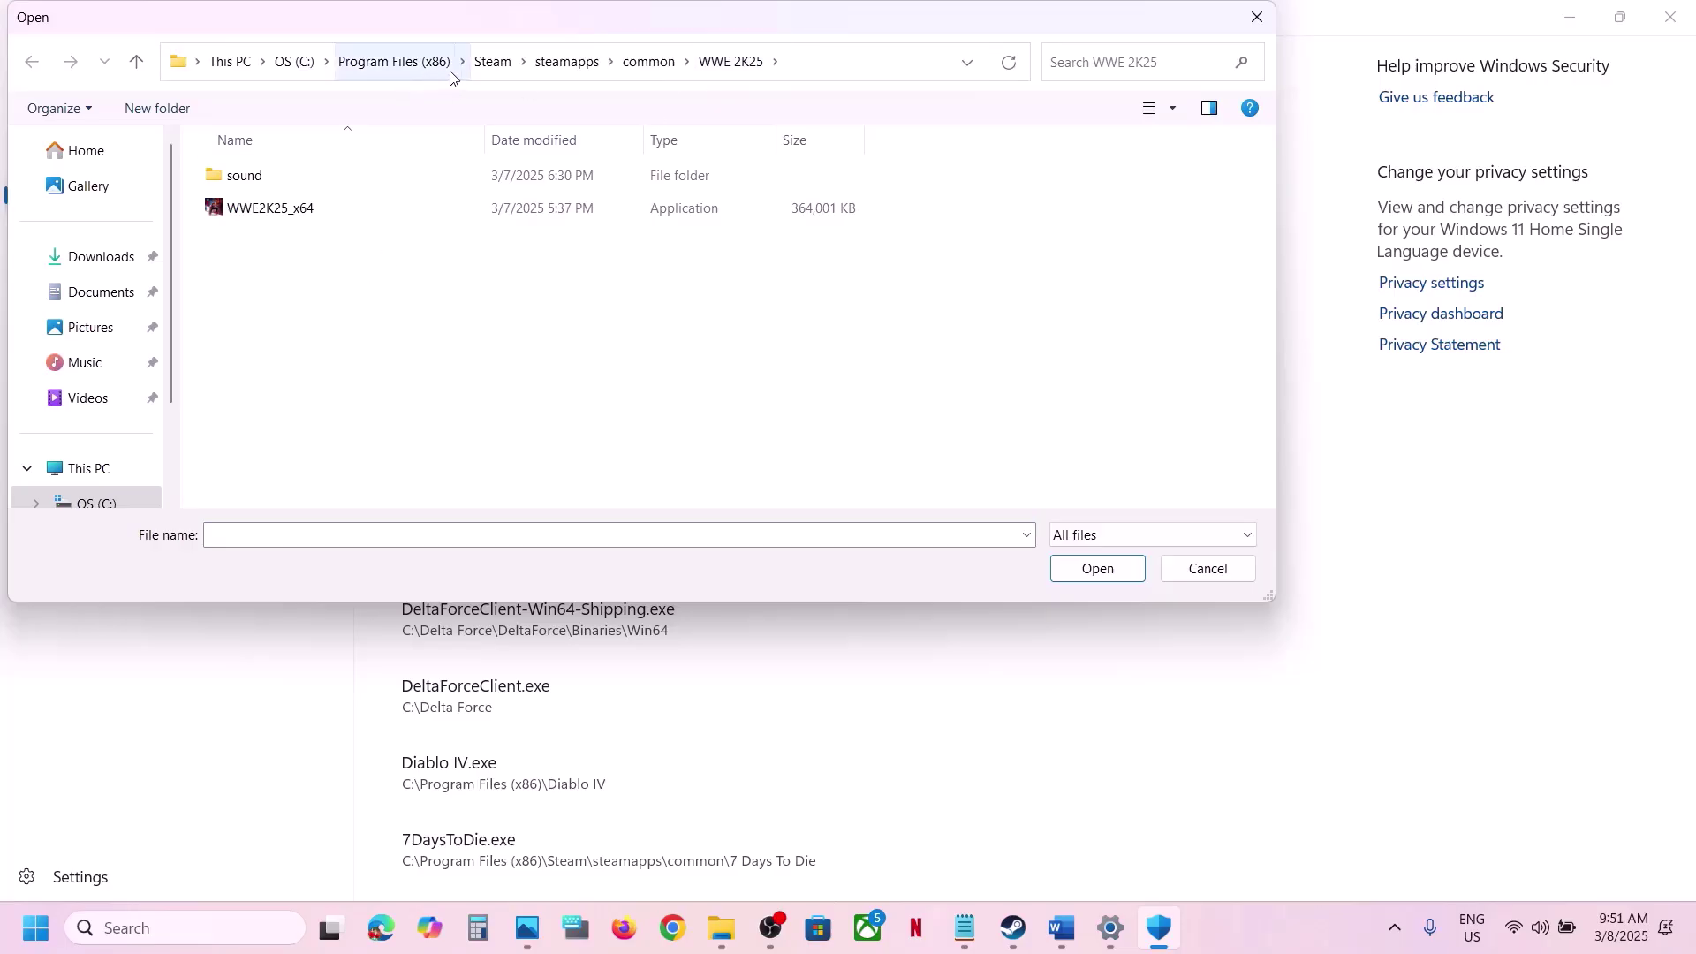
click(649, 62)
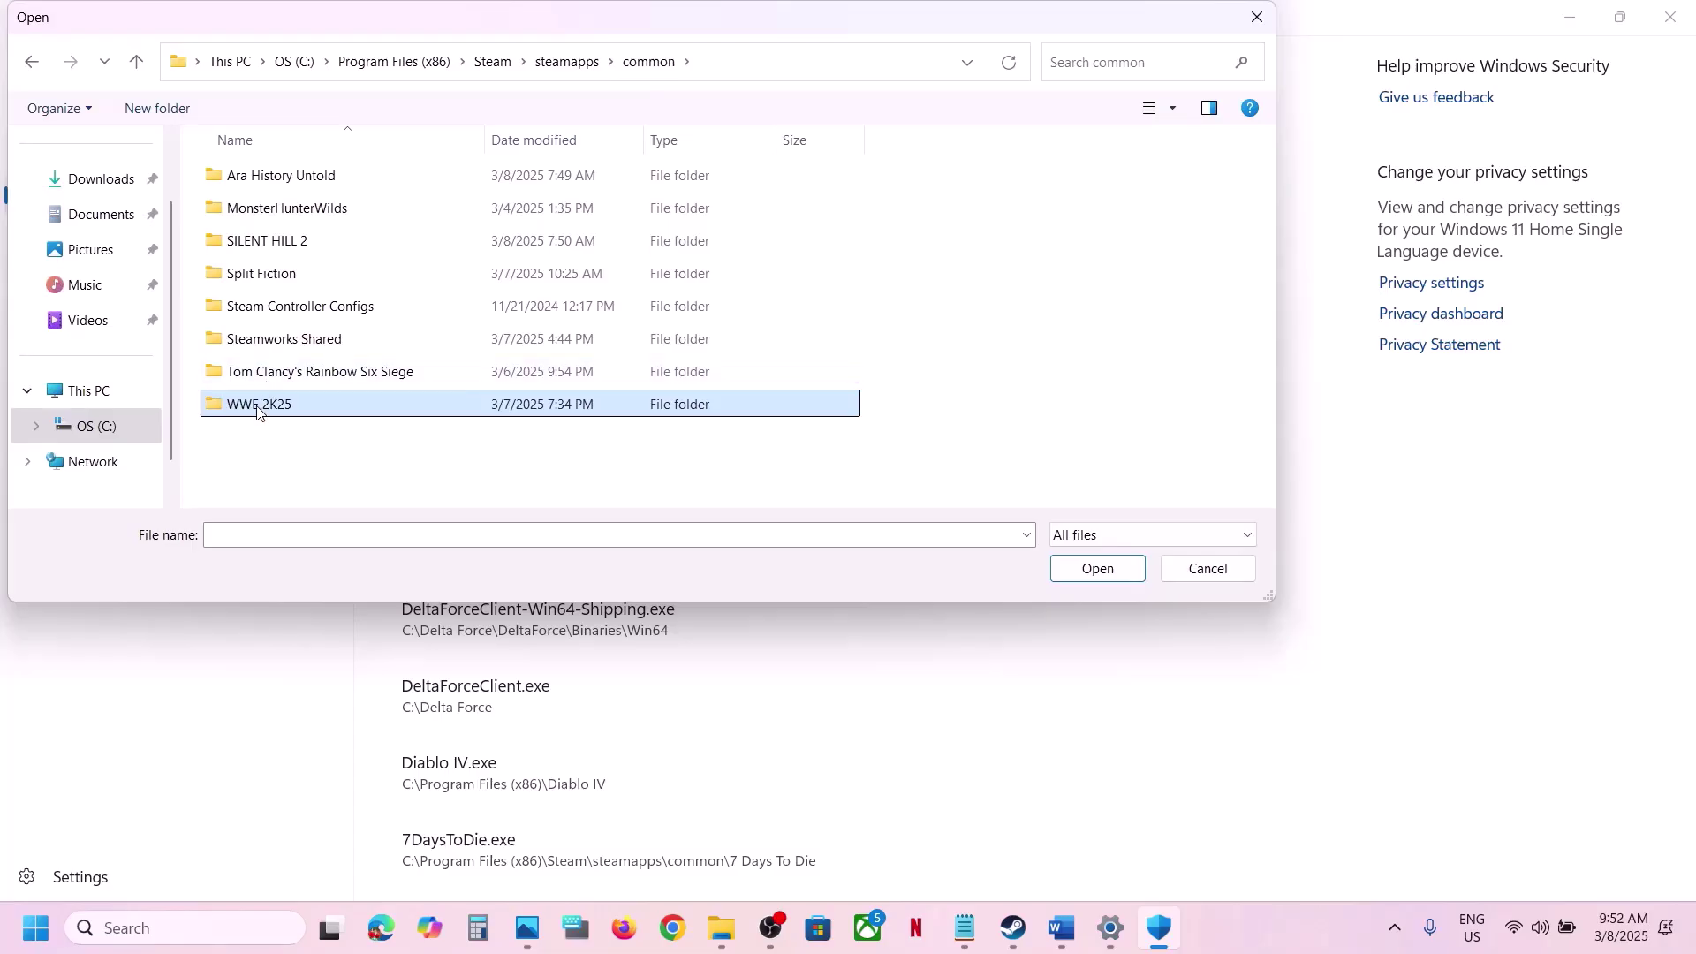
double_click(257, 406)
click(258, 212)
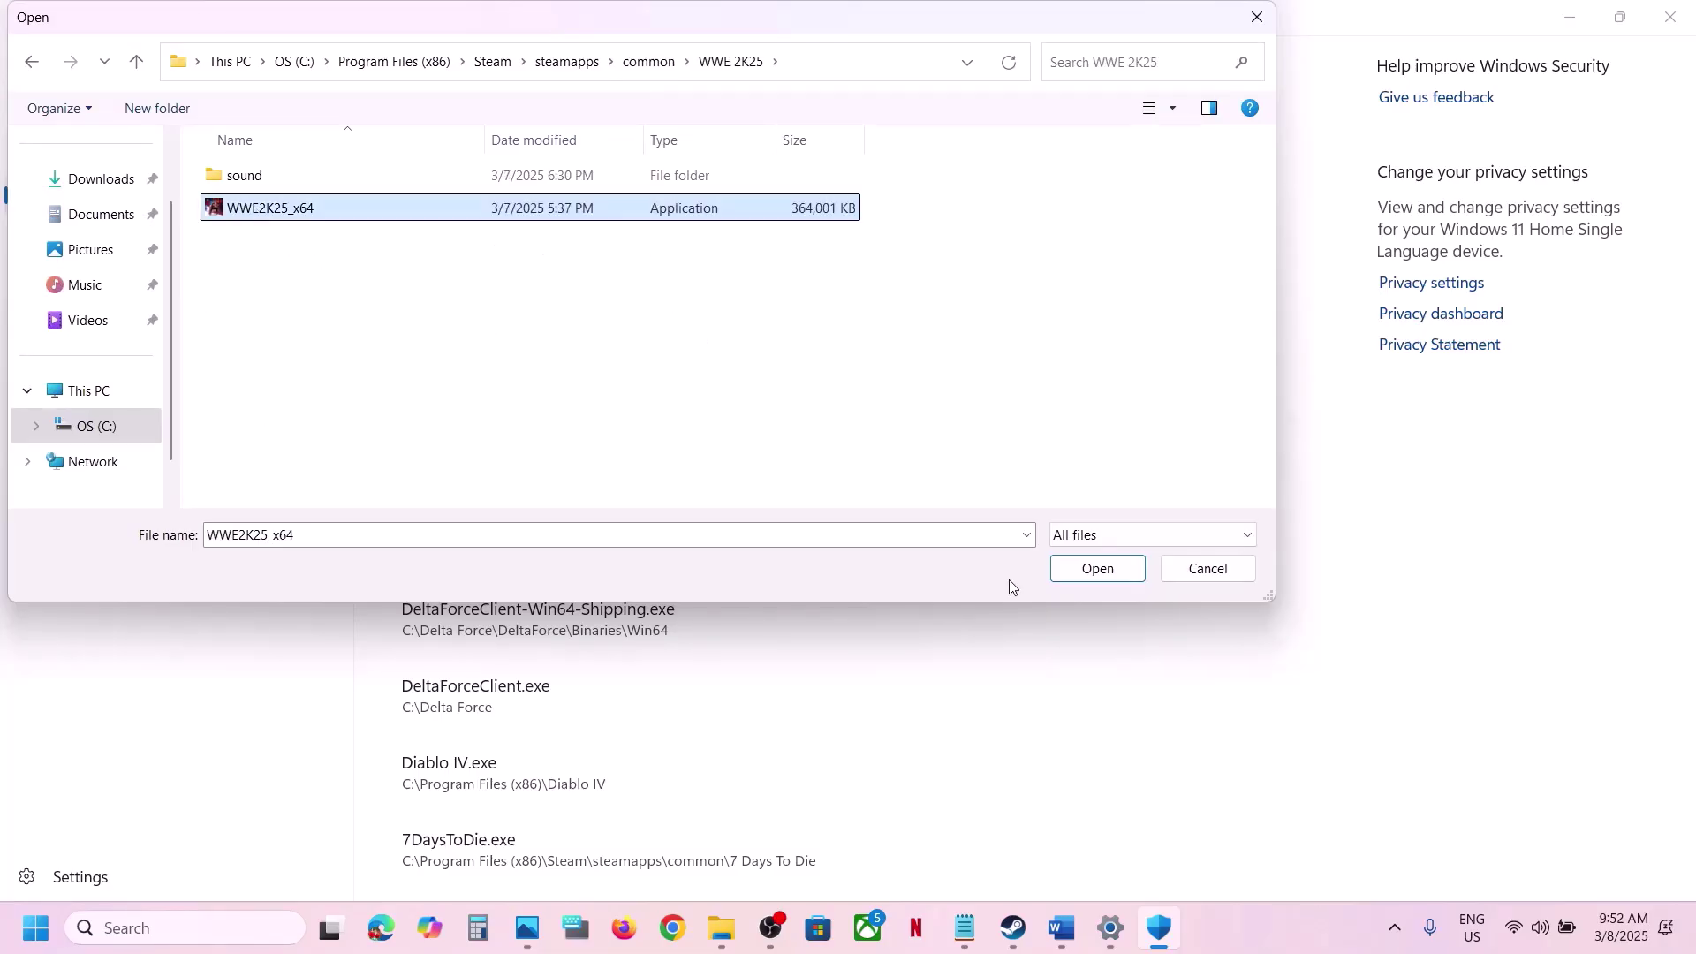
click(1085, 574)
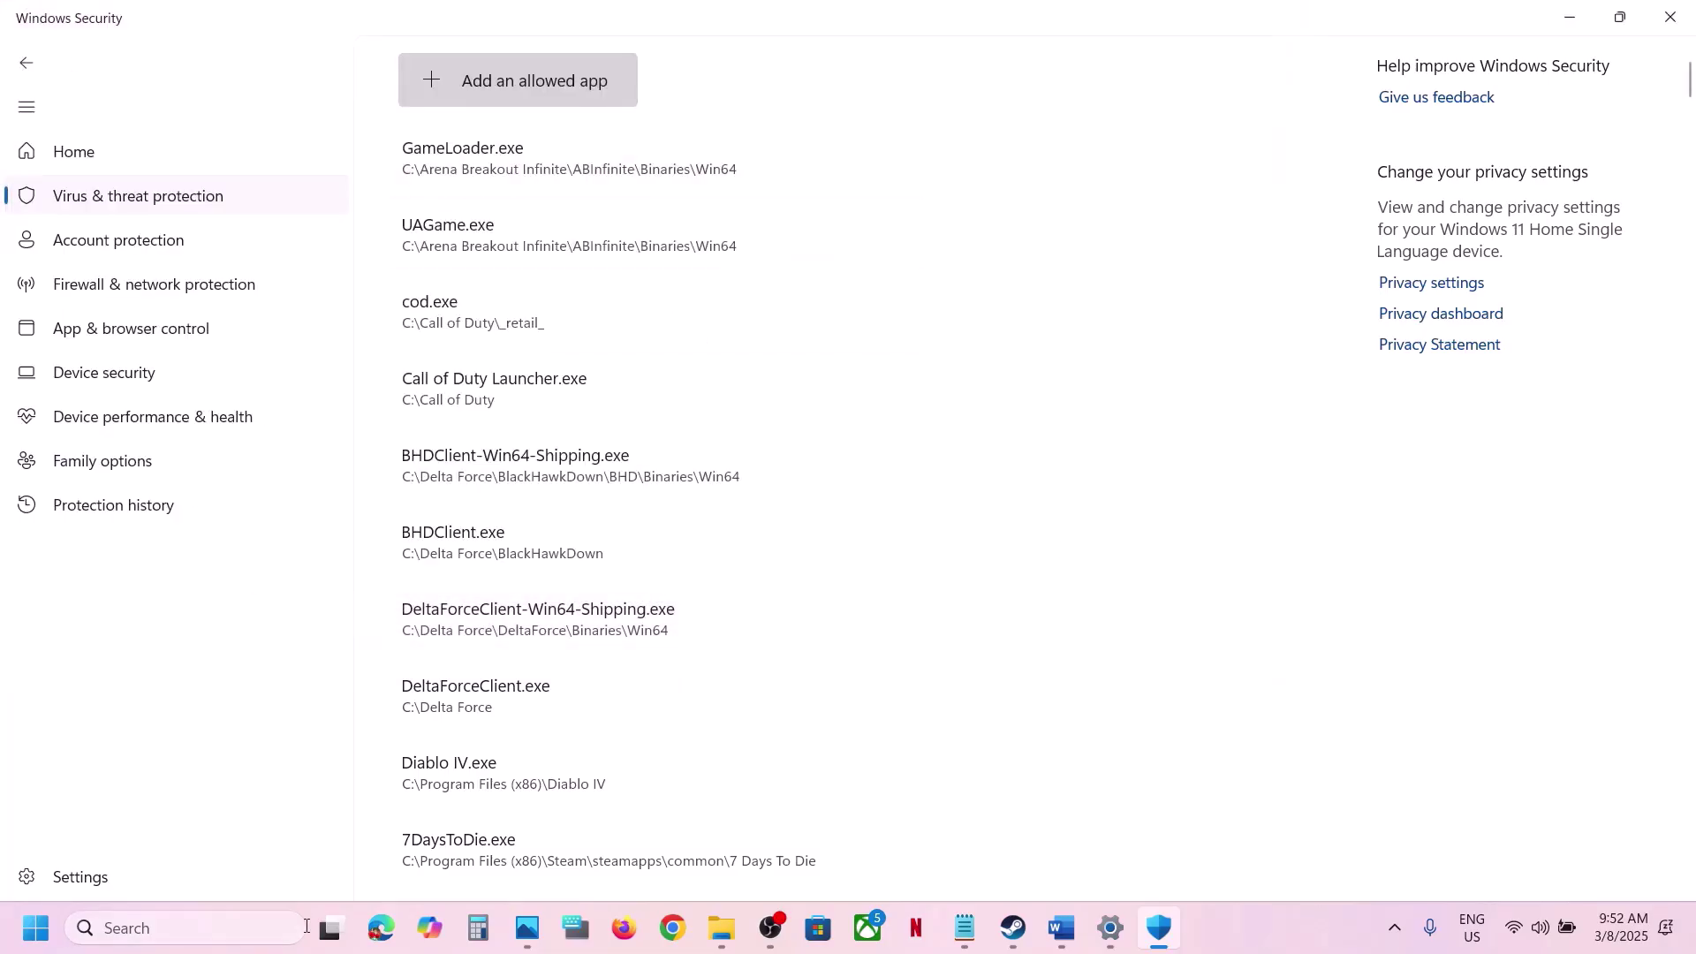
Step: Open Control Panel's Windows Defender Firewall allowed apps list and unlock it for changes
click(240, 931)
text(con)
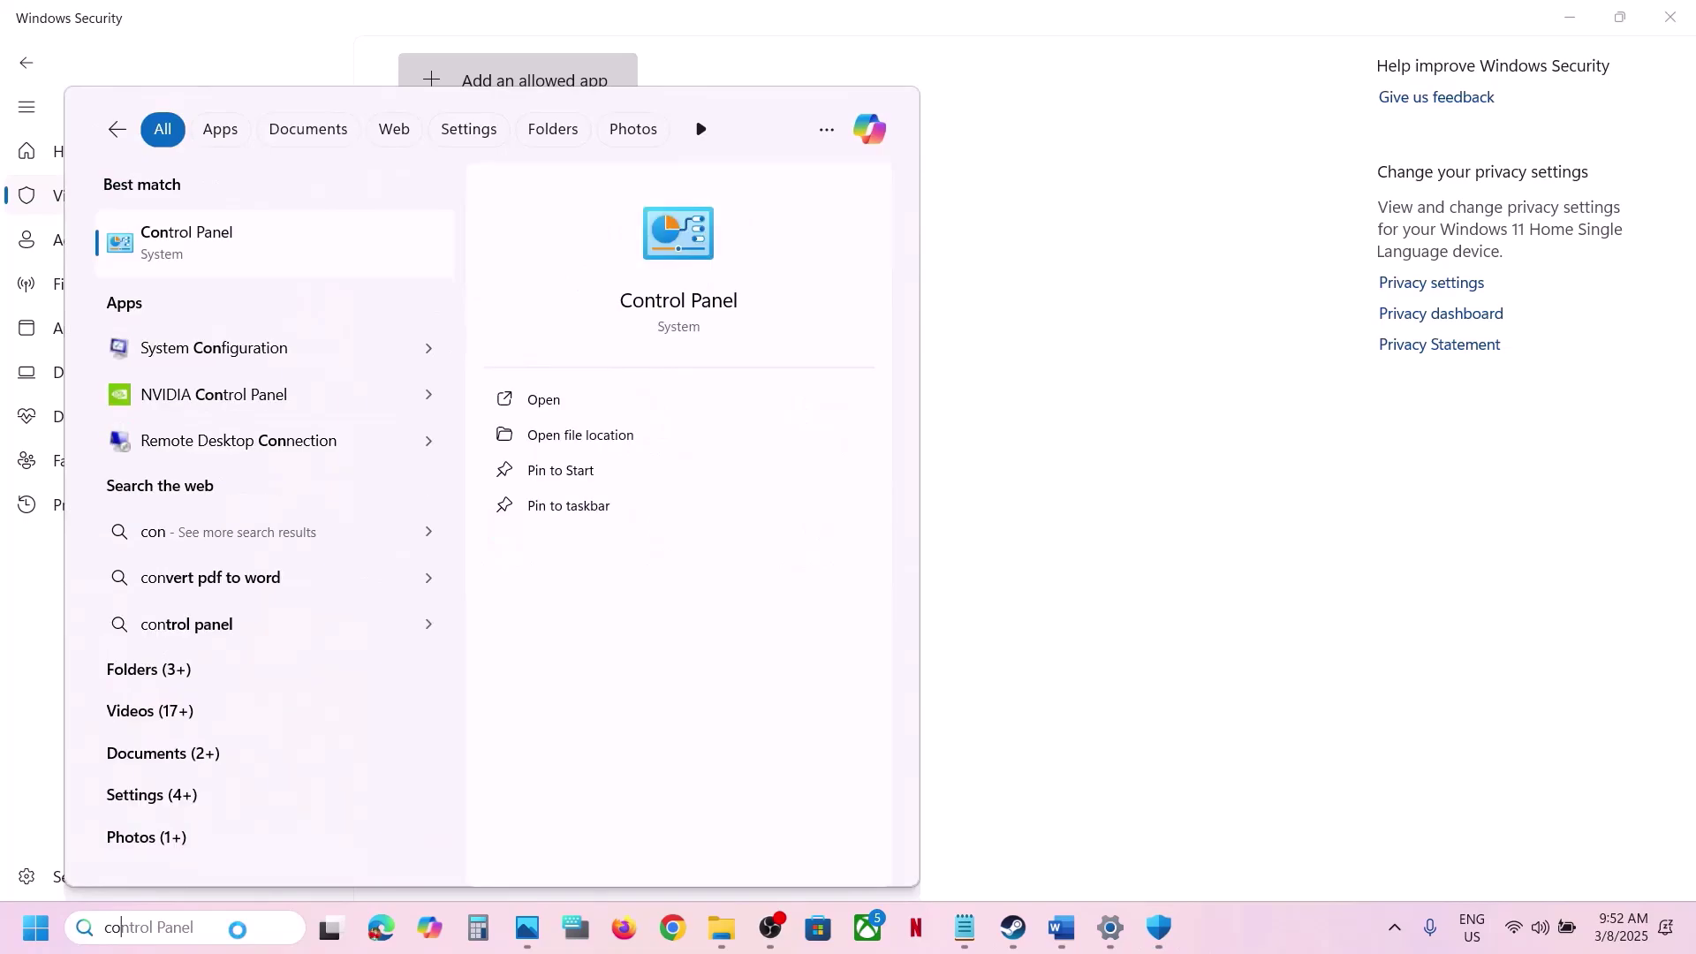
key(BackSpace)
key(BackSpace)
key(BackSpace)
text(control)
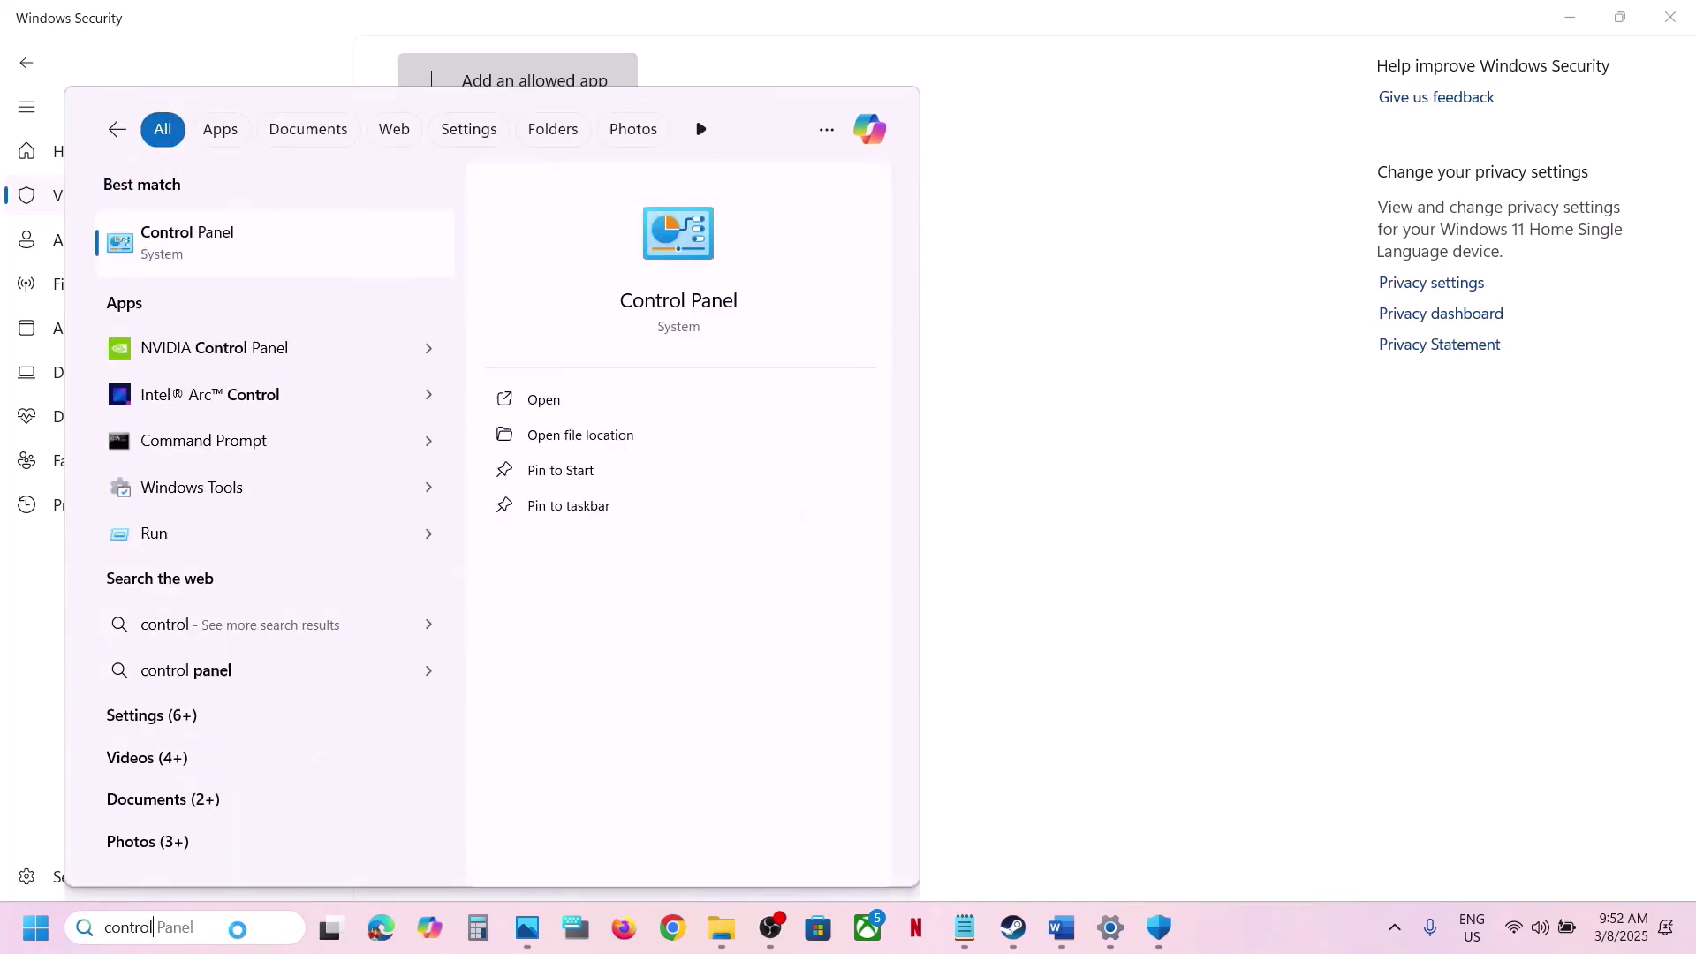
key(Return)
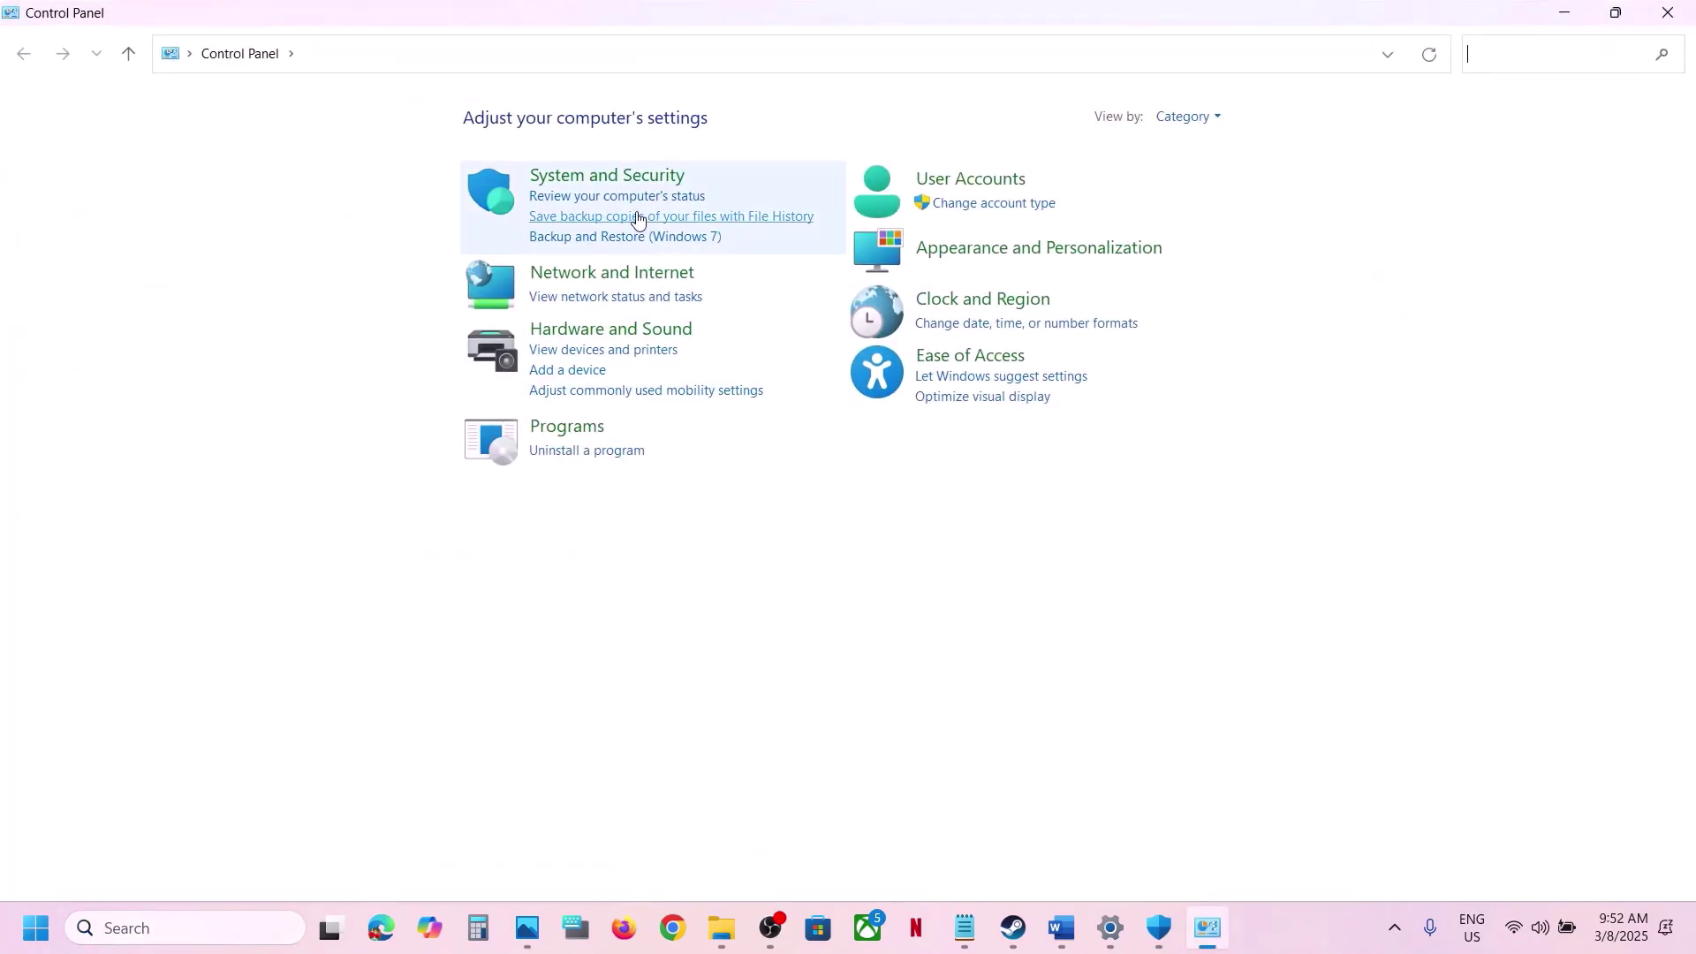
click(610, 181)
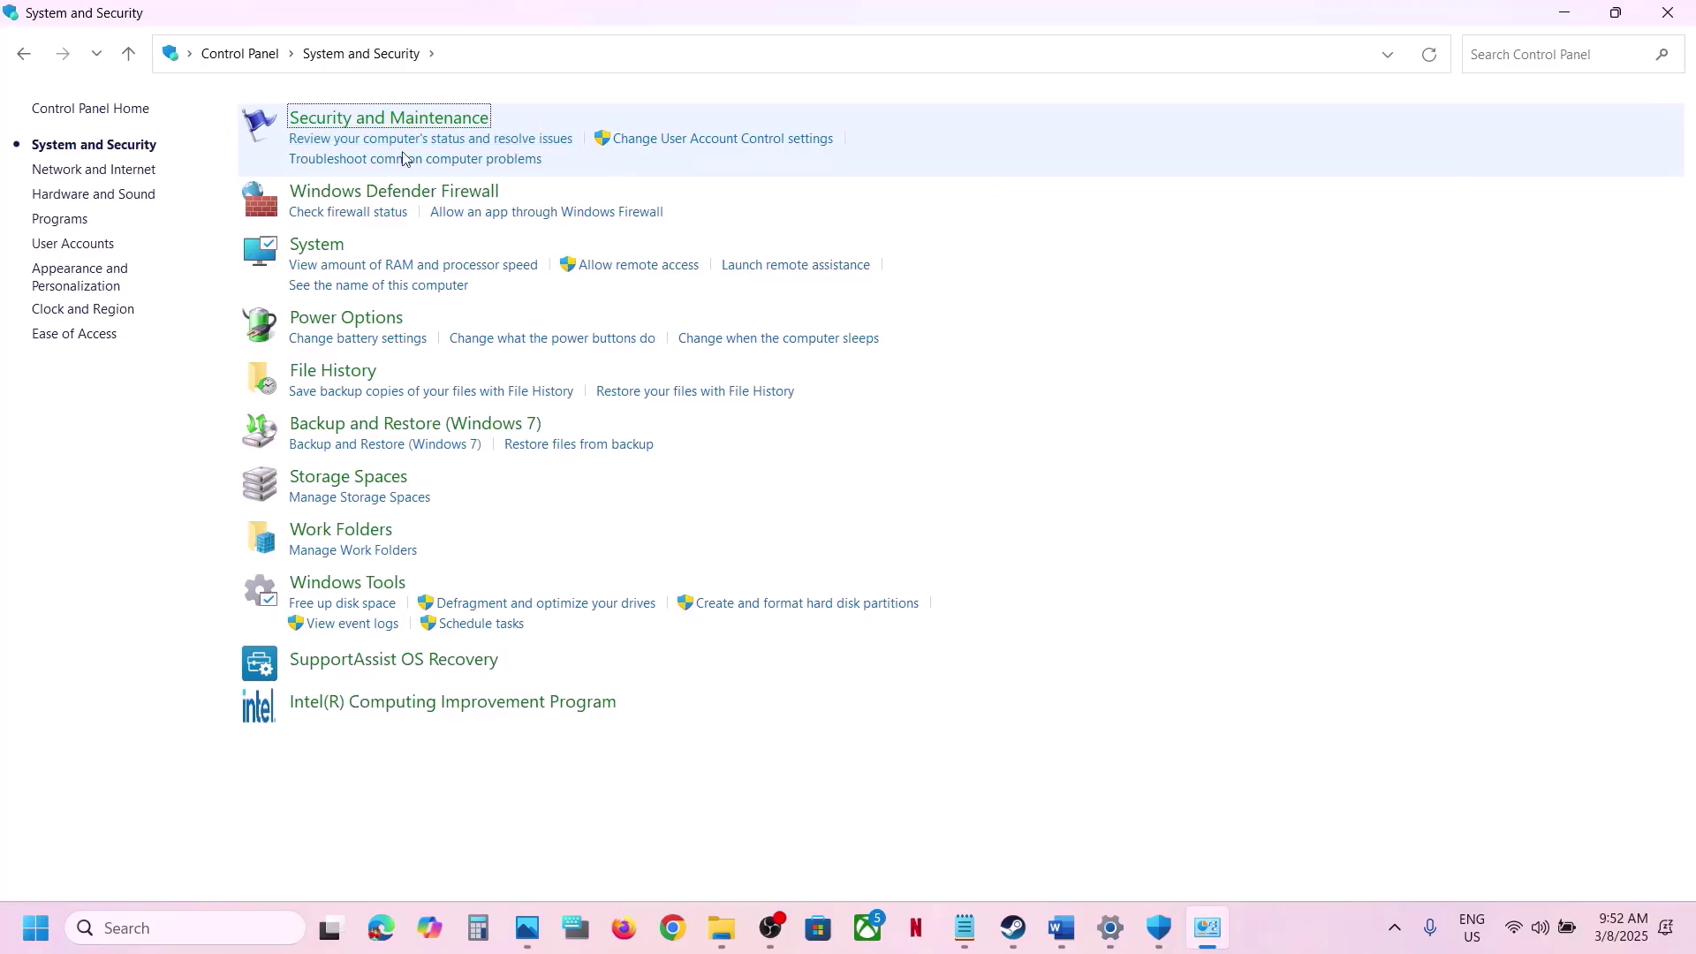
click(376, 191)
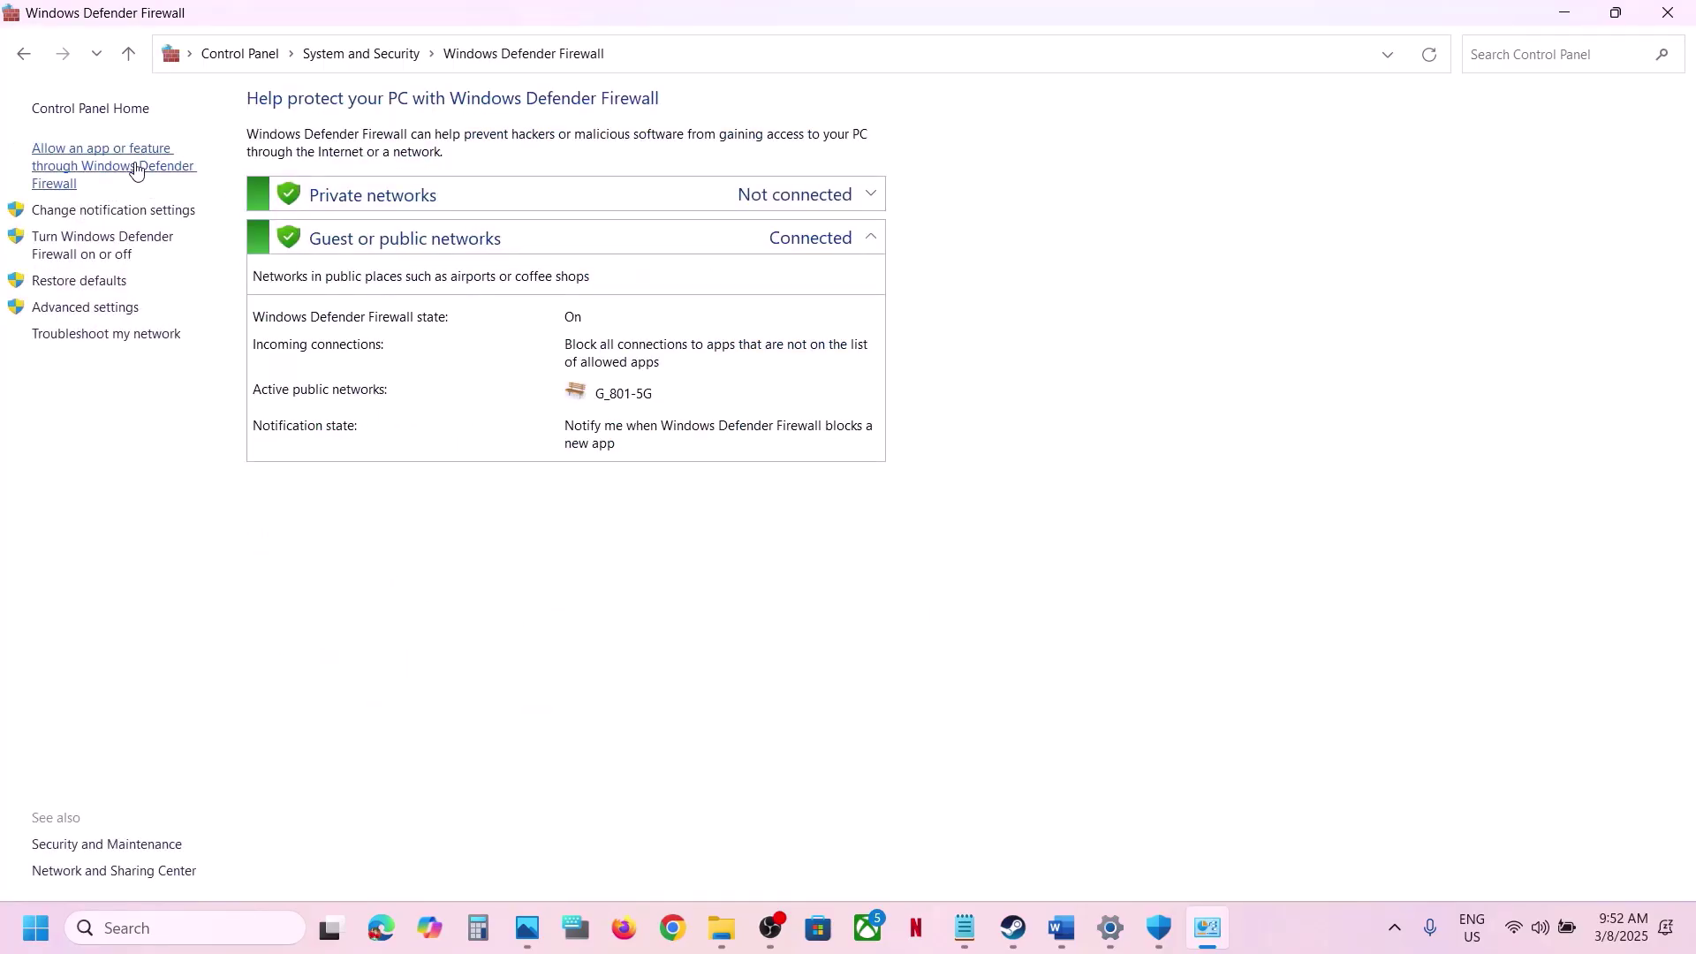
click(136, 171)
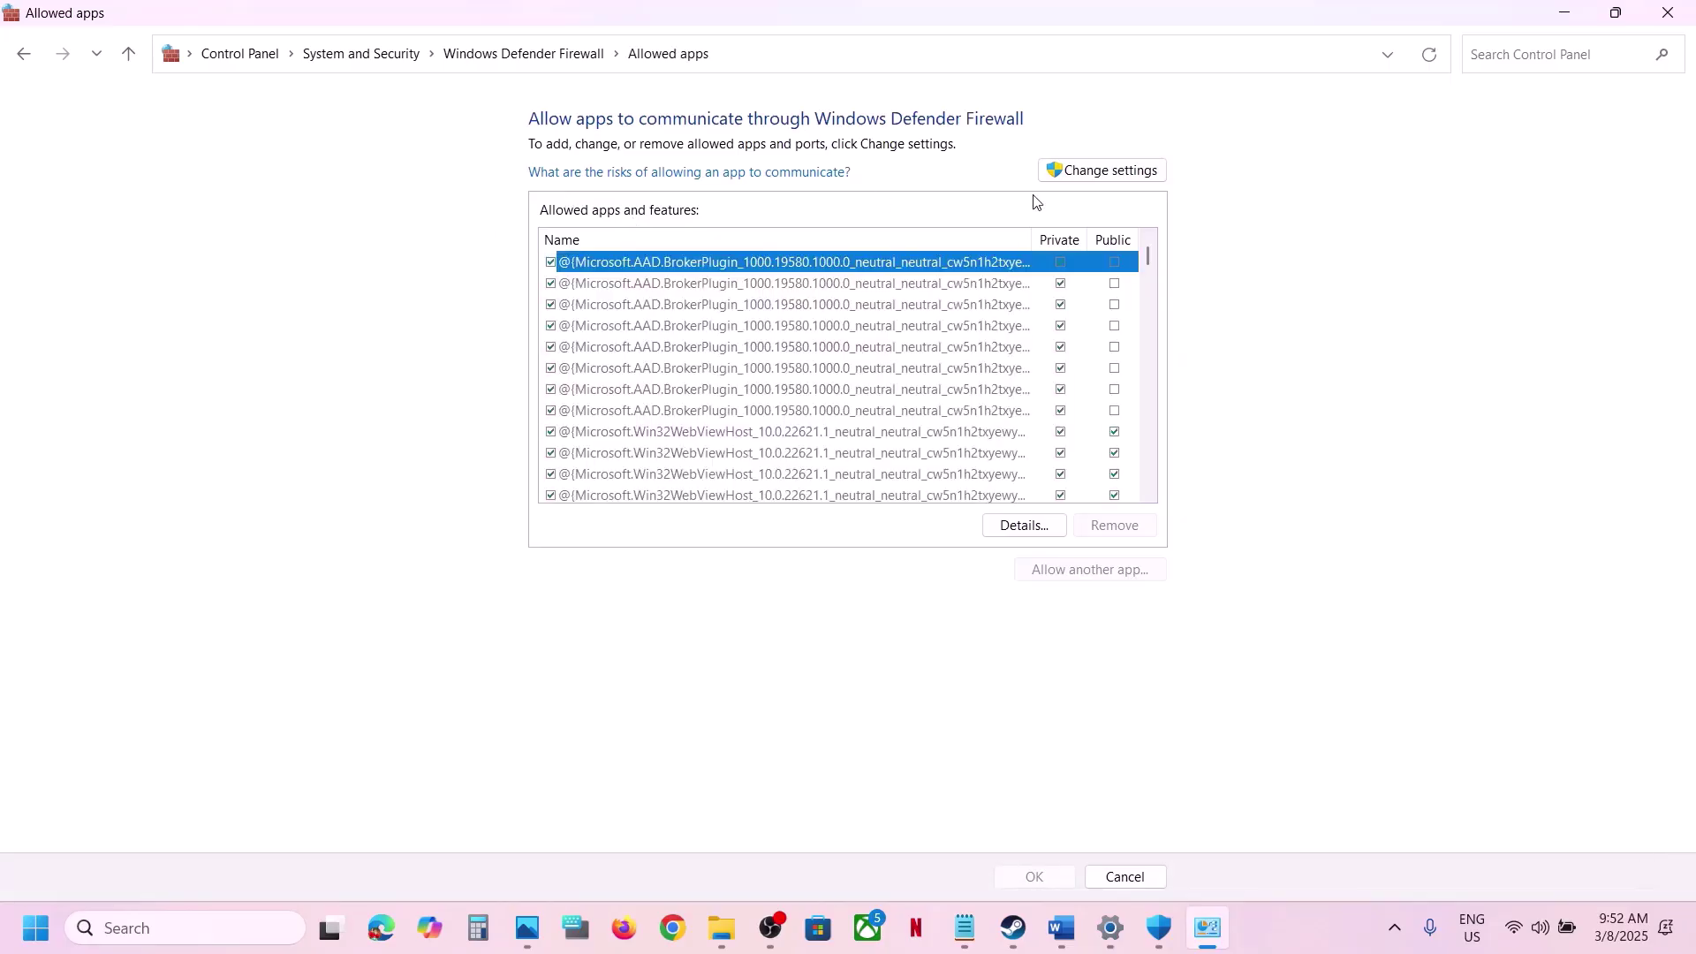
click(1104, 173)
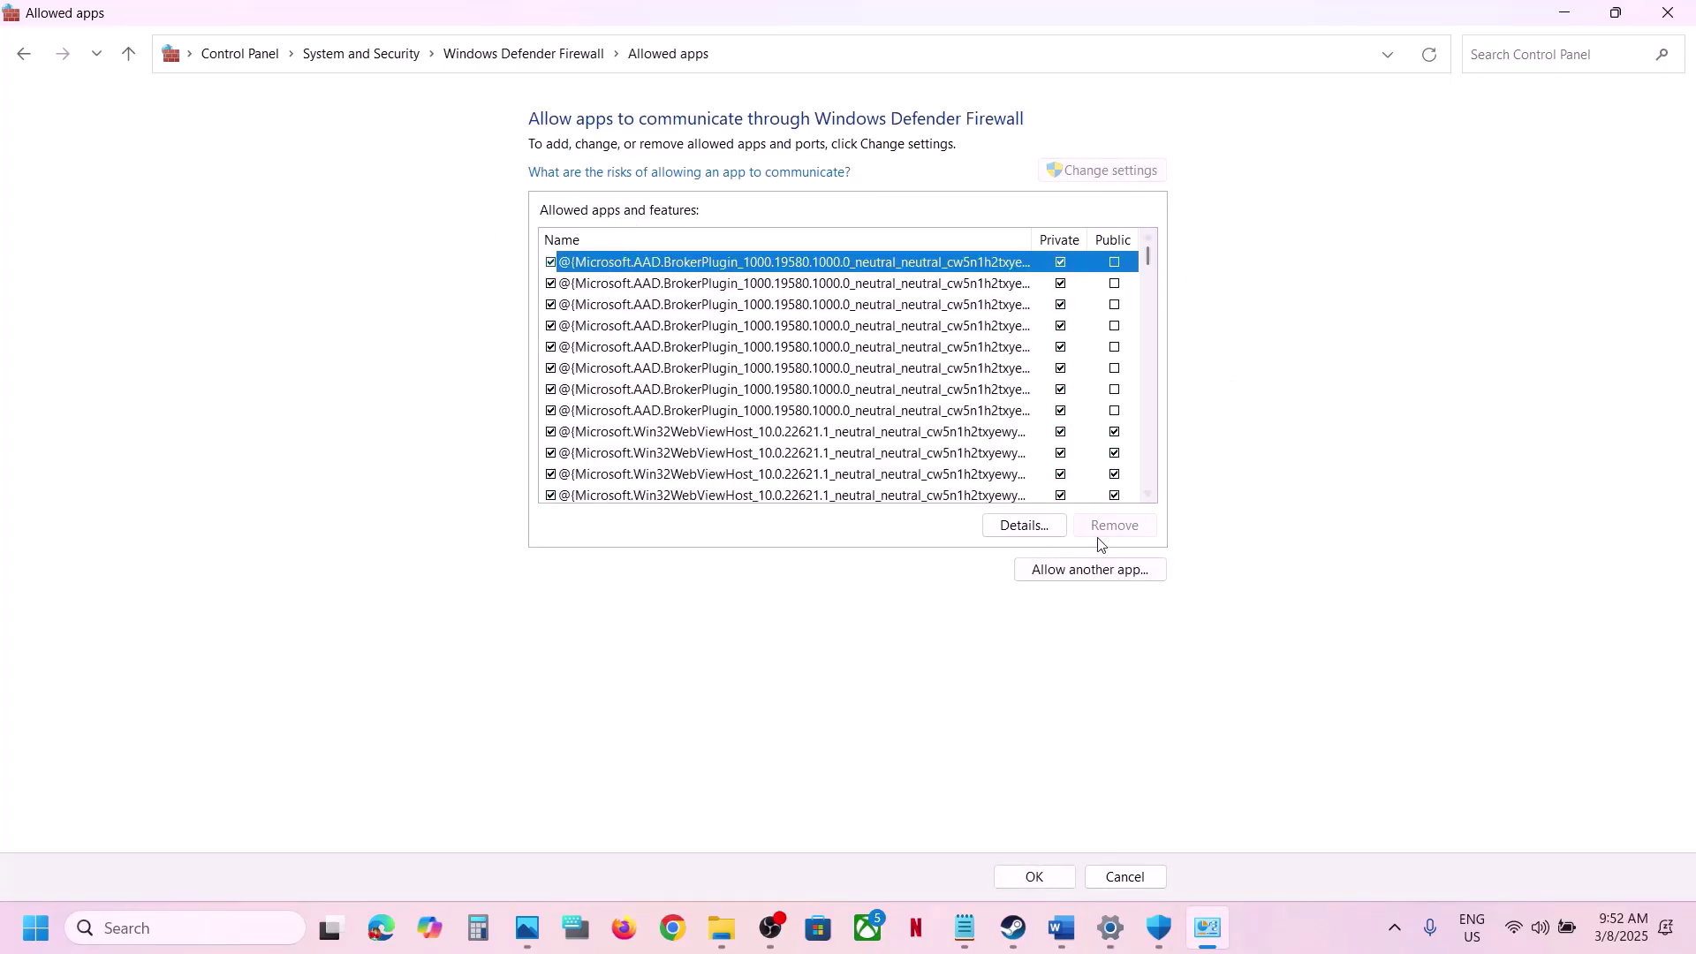
Step: Add the WWE2K25_x64 executable as another app allowed through the firewall
click(1073, 568)
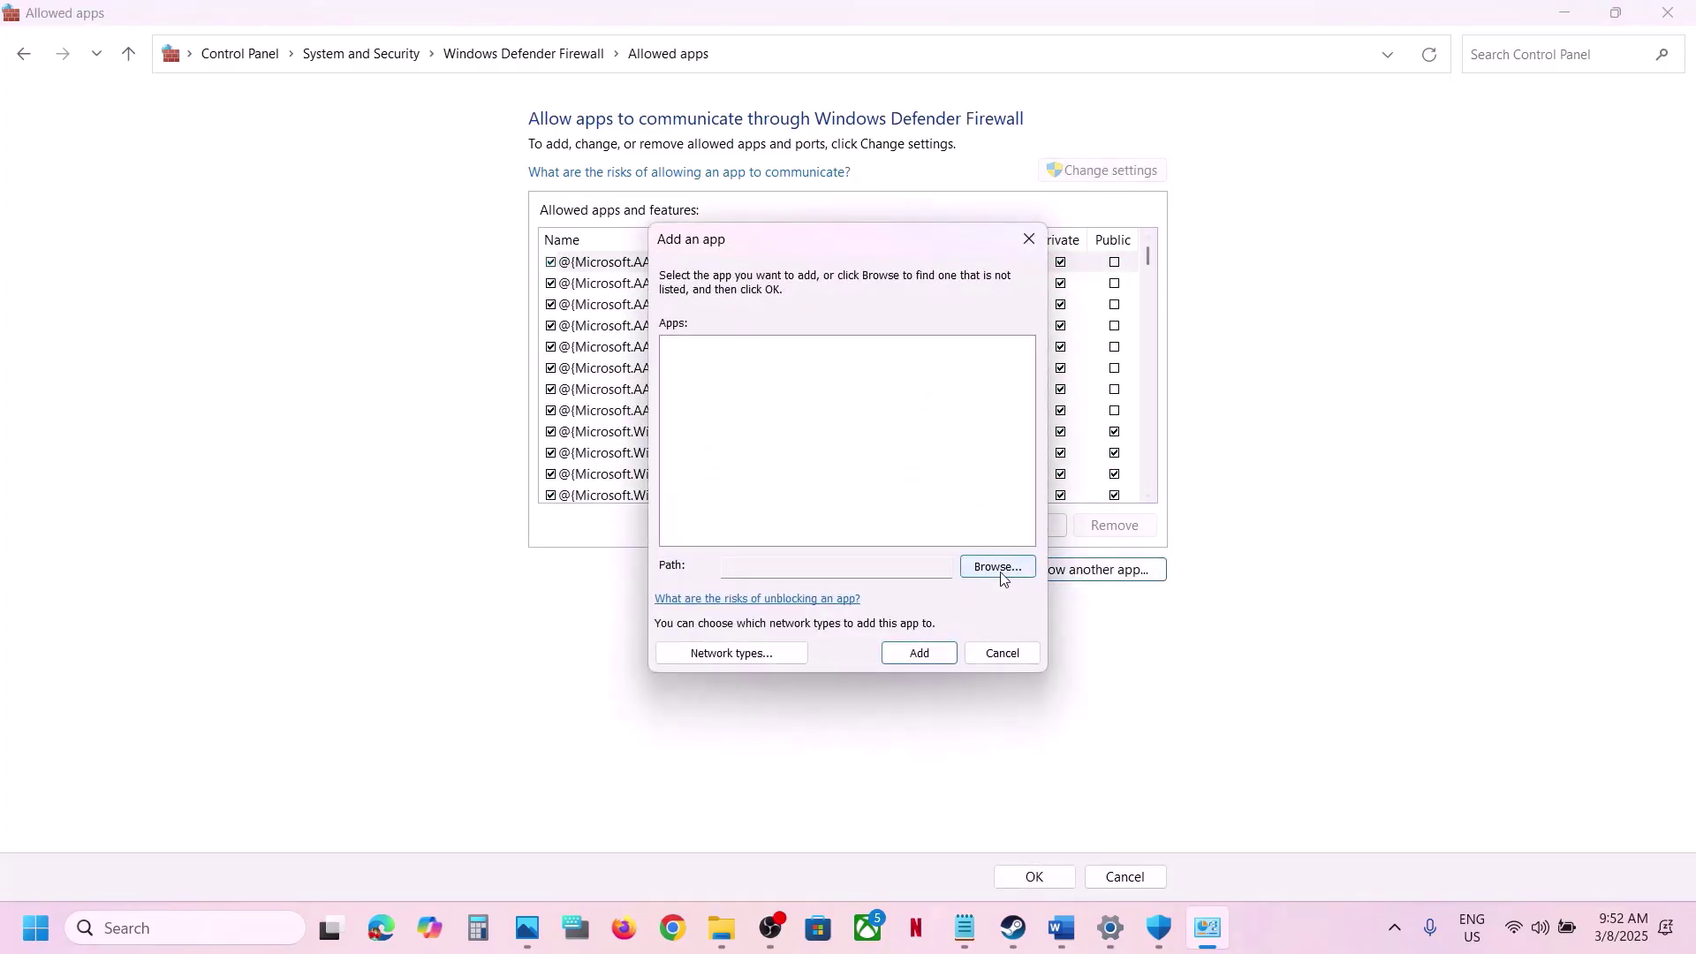
click(1002, 576)
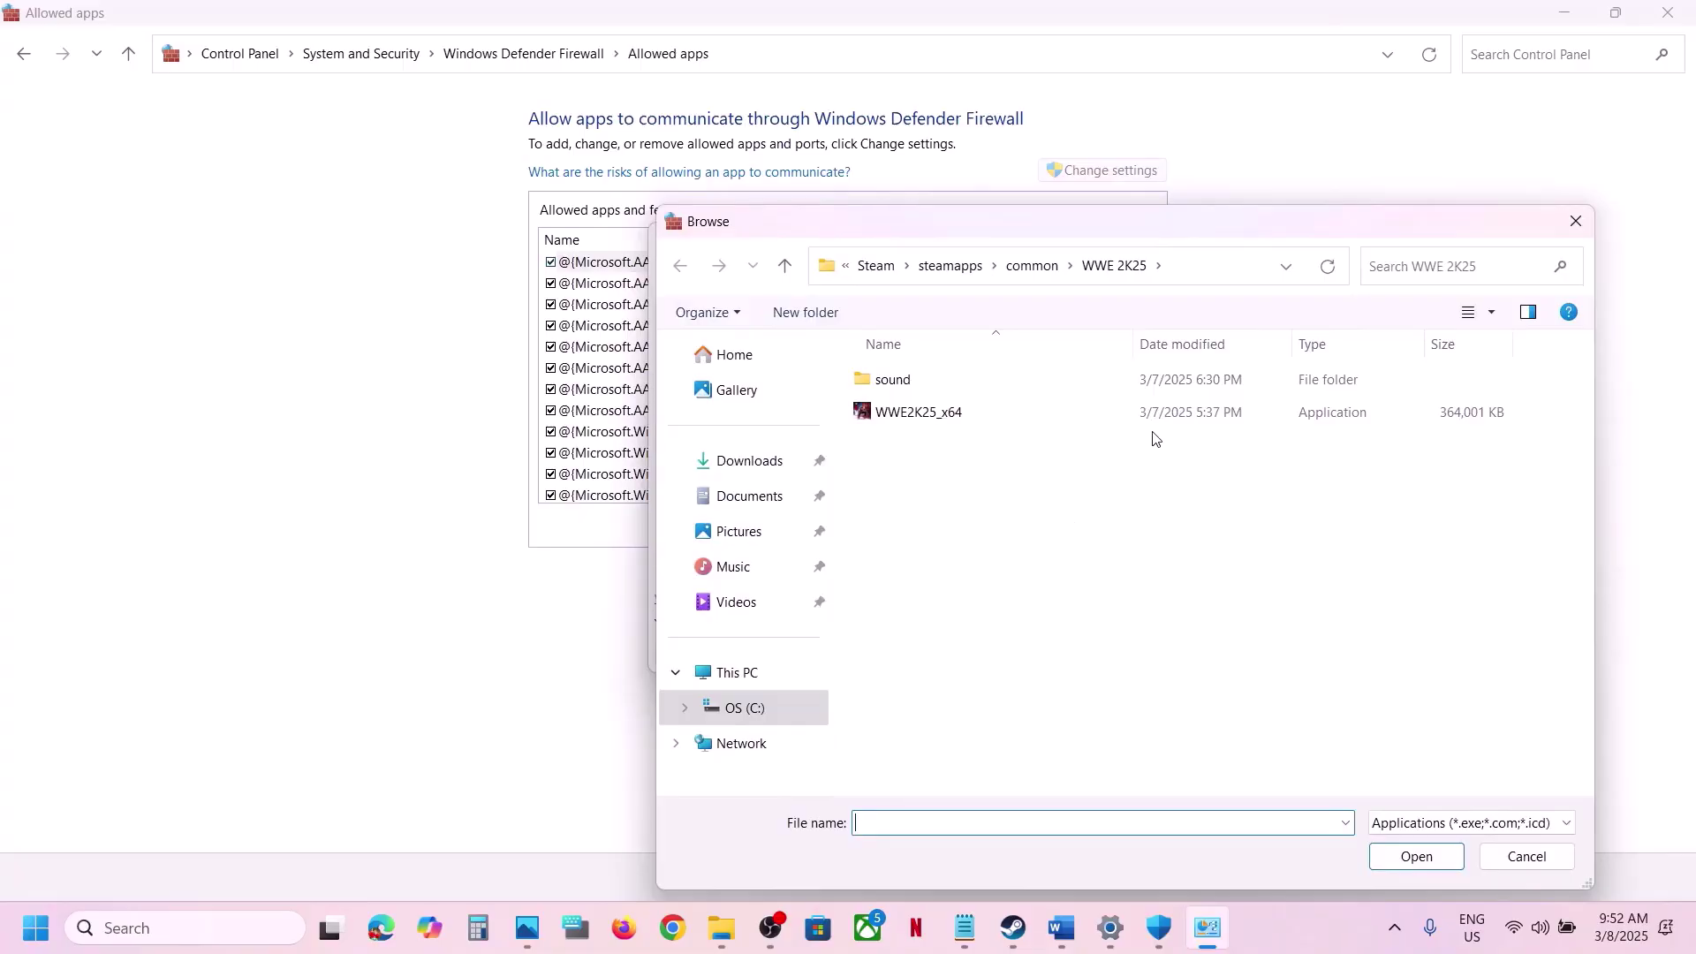
click(961, 415)
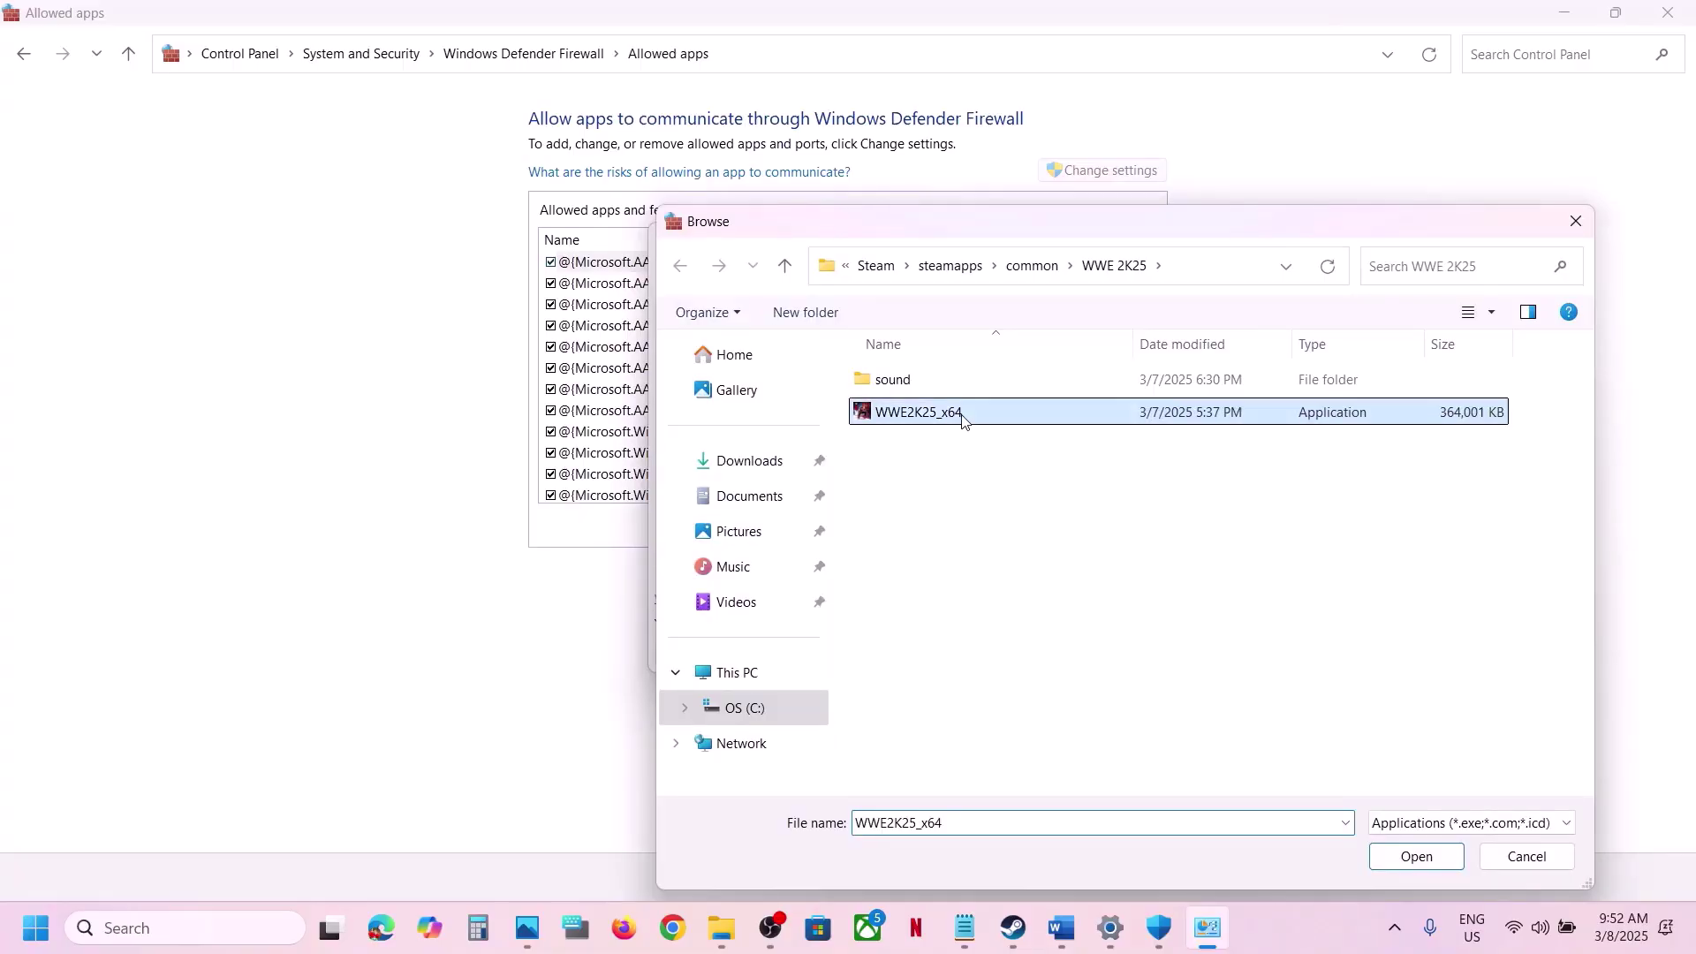
click(1446, 863)
click(936, 655)
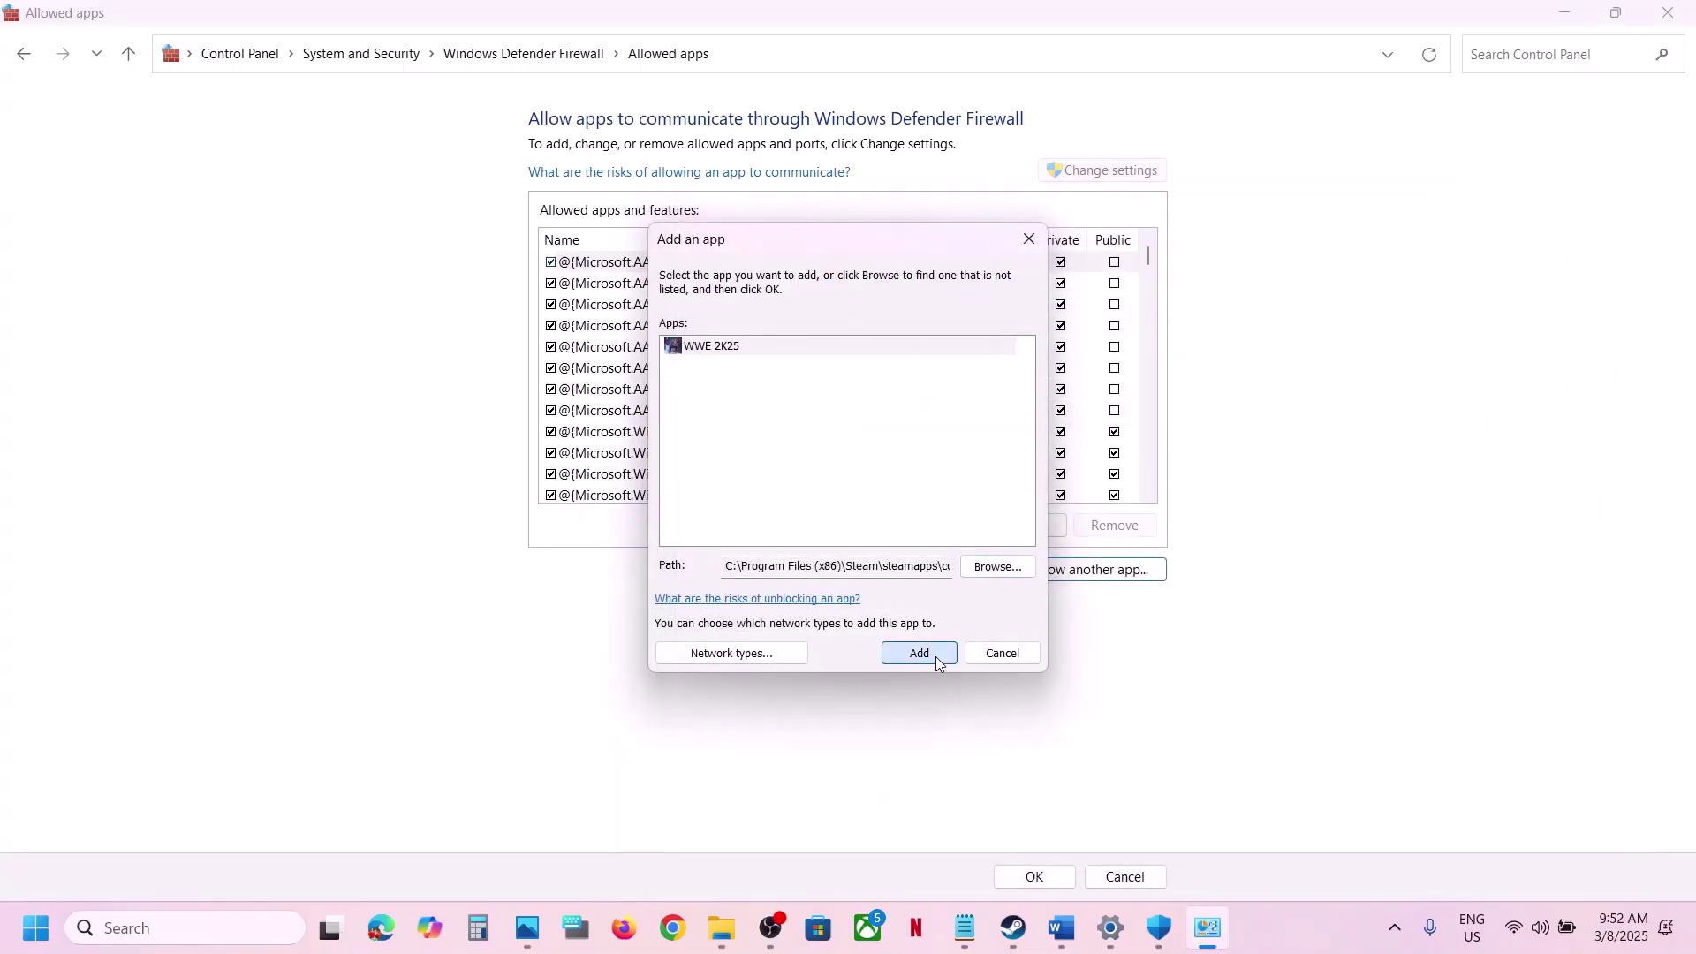
key(Return)
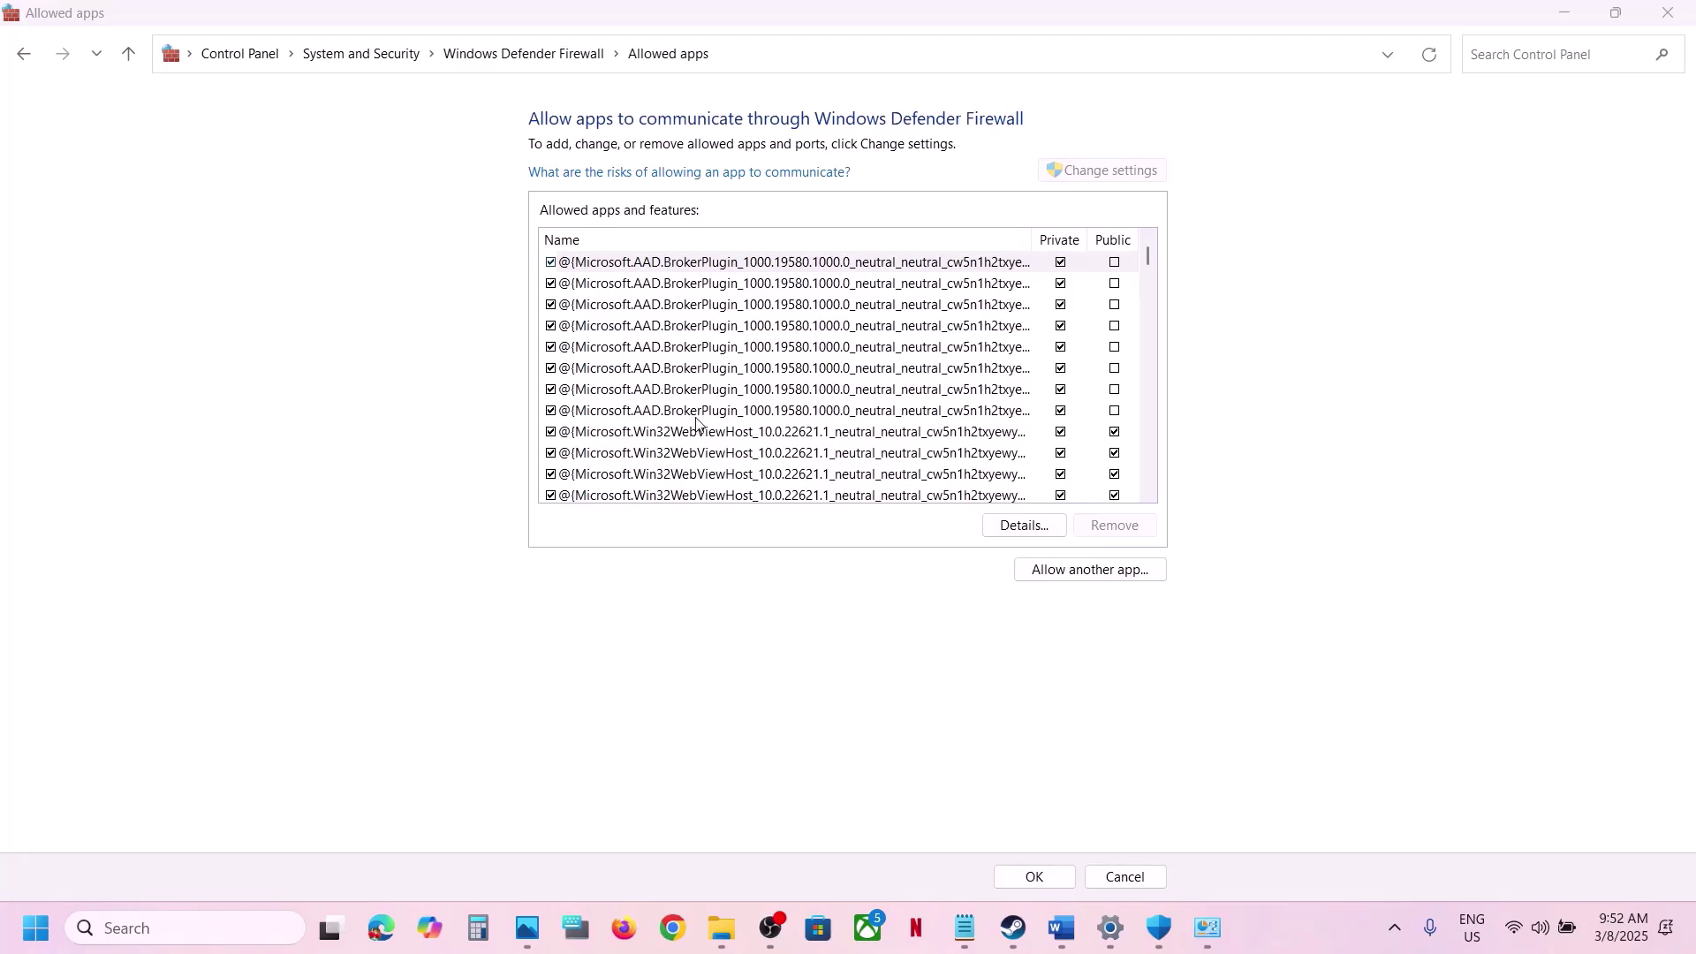
Step: Tick WWE 2K25's entry in the allowed apps list, then close the window
click(696, 419)
key(w)
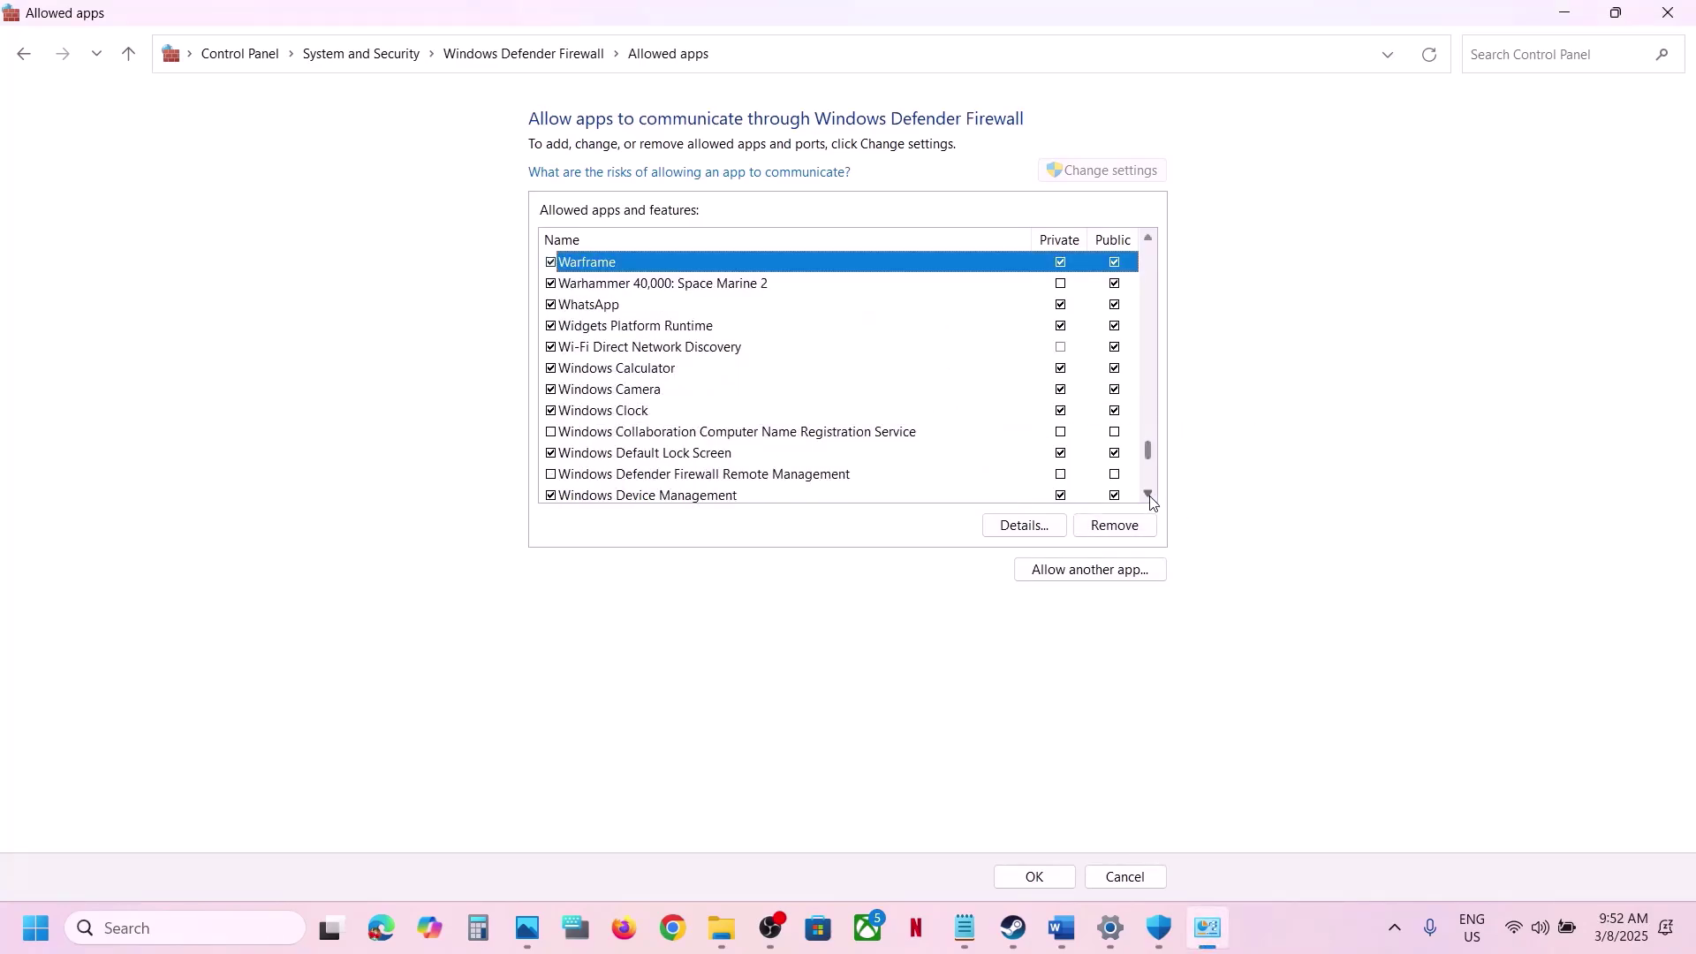
drag(1151, 501, 1151, 501)
click(639, 439)
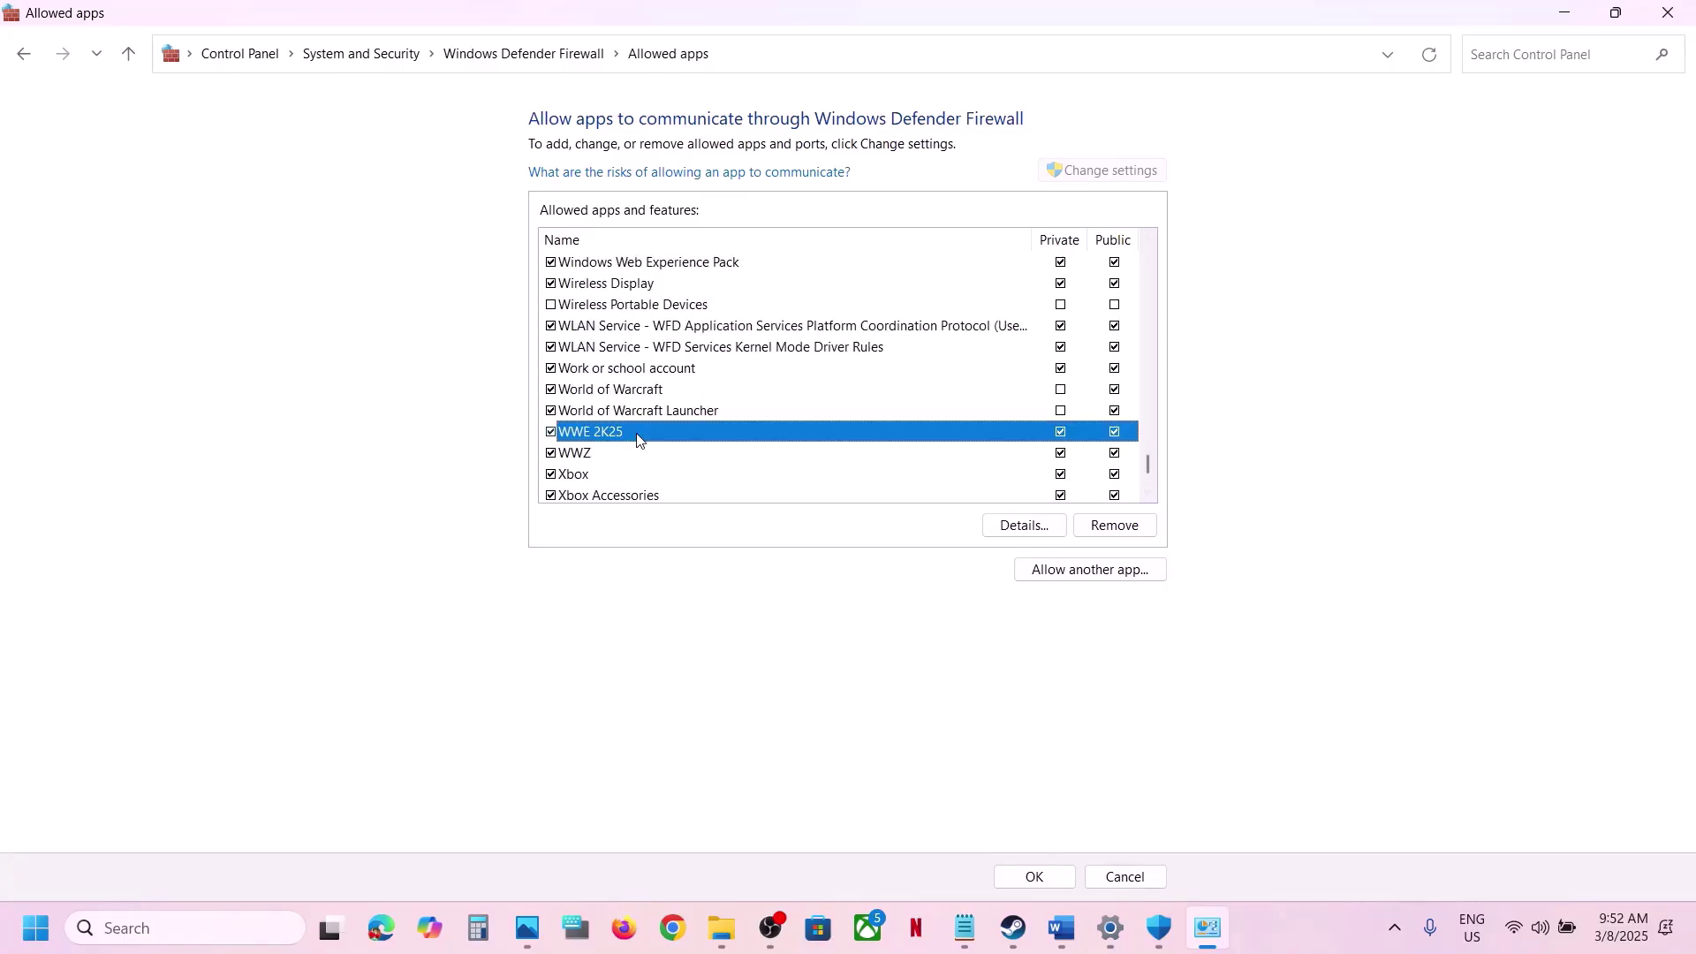
click(1665, 16)
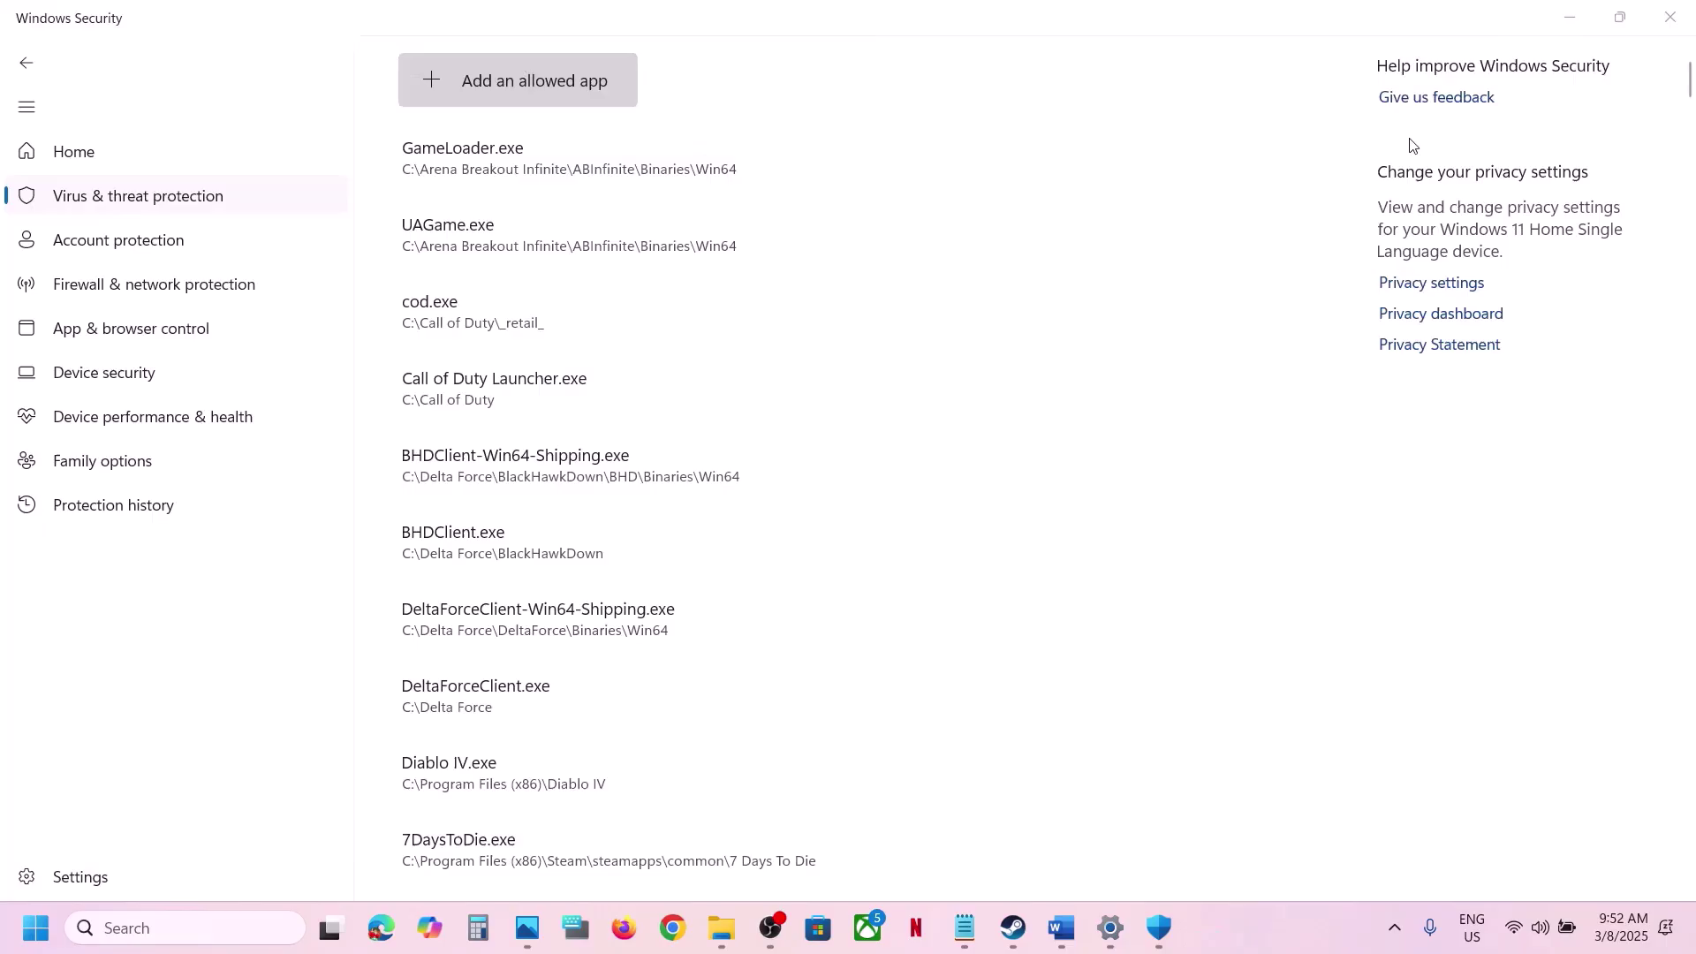
Step: Close Windows Security and Settings, select Step 4 on running as administrator, return to Steam
click(1661, 27)
click(1674, 11)
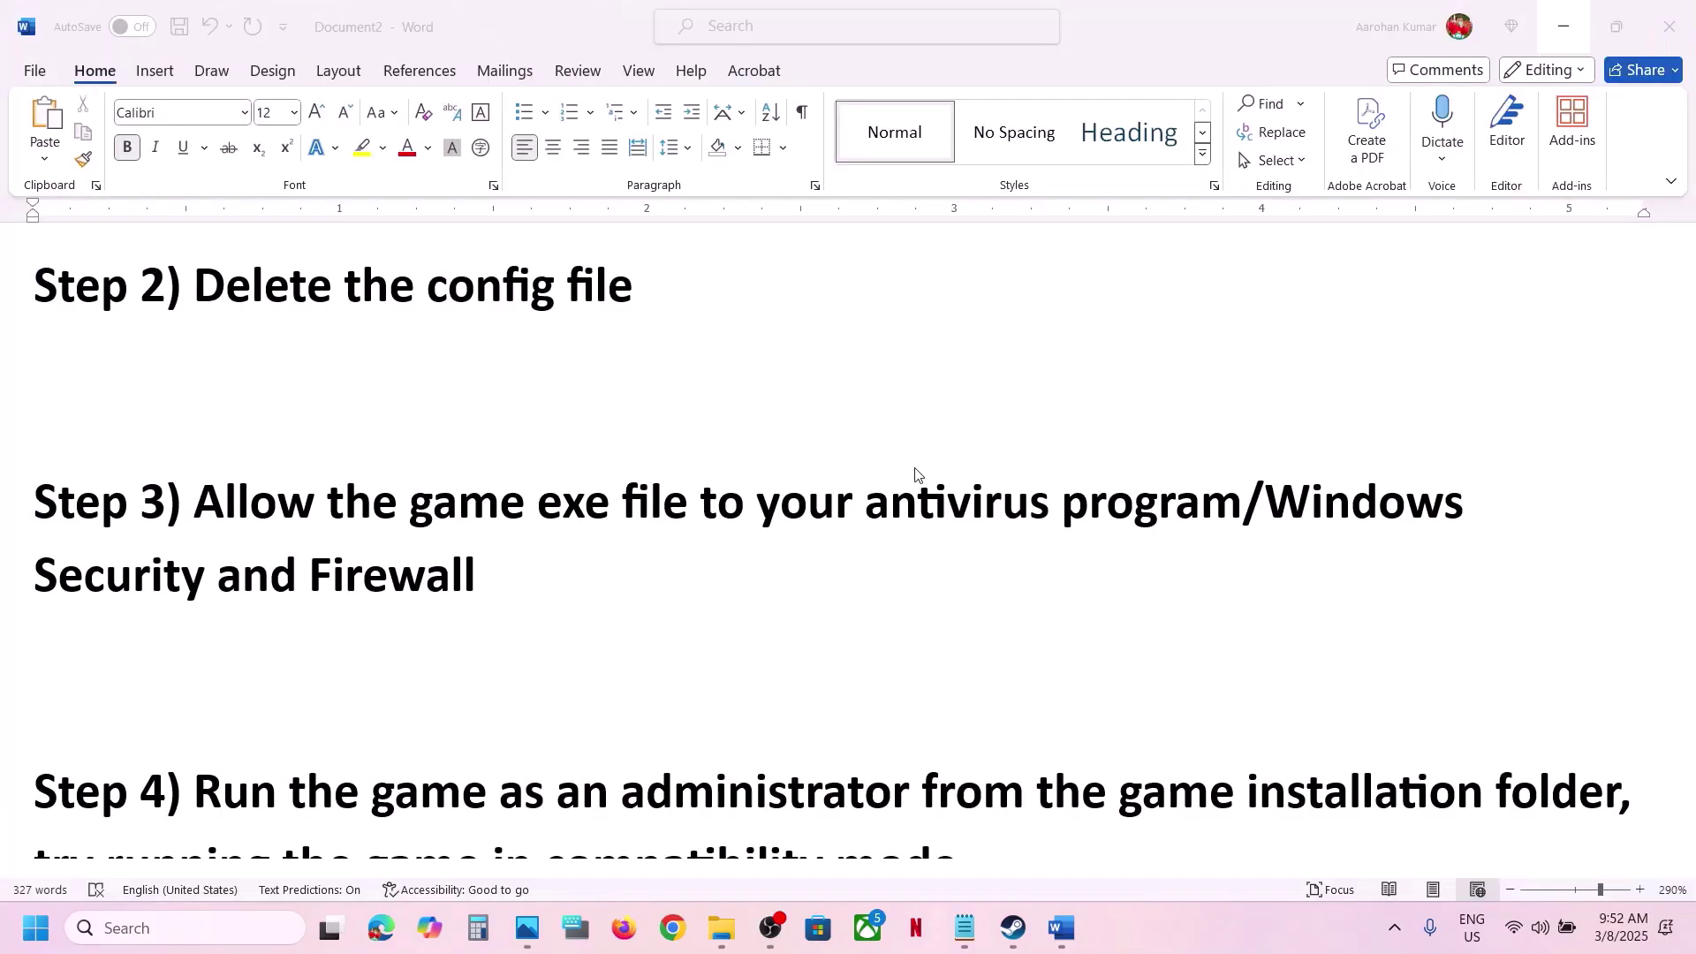
scroll(752, 642, down, 3)
scroll(284, 548, up, 1)
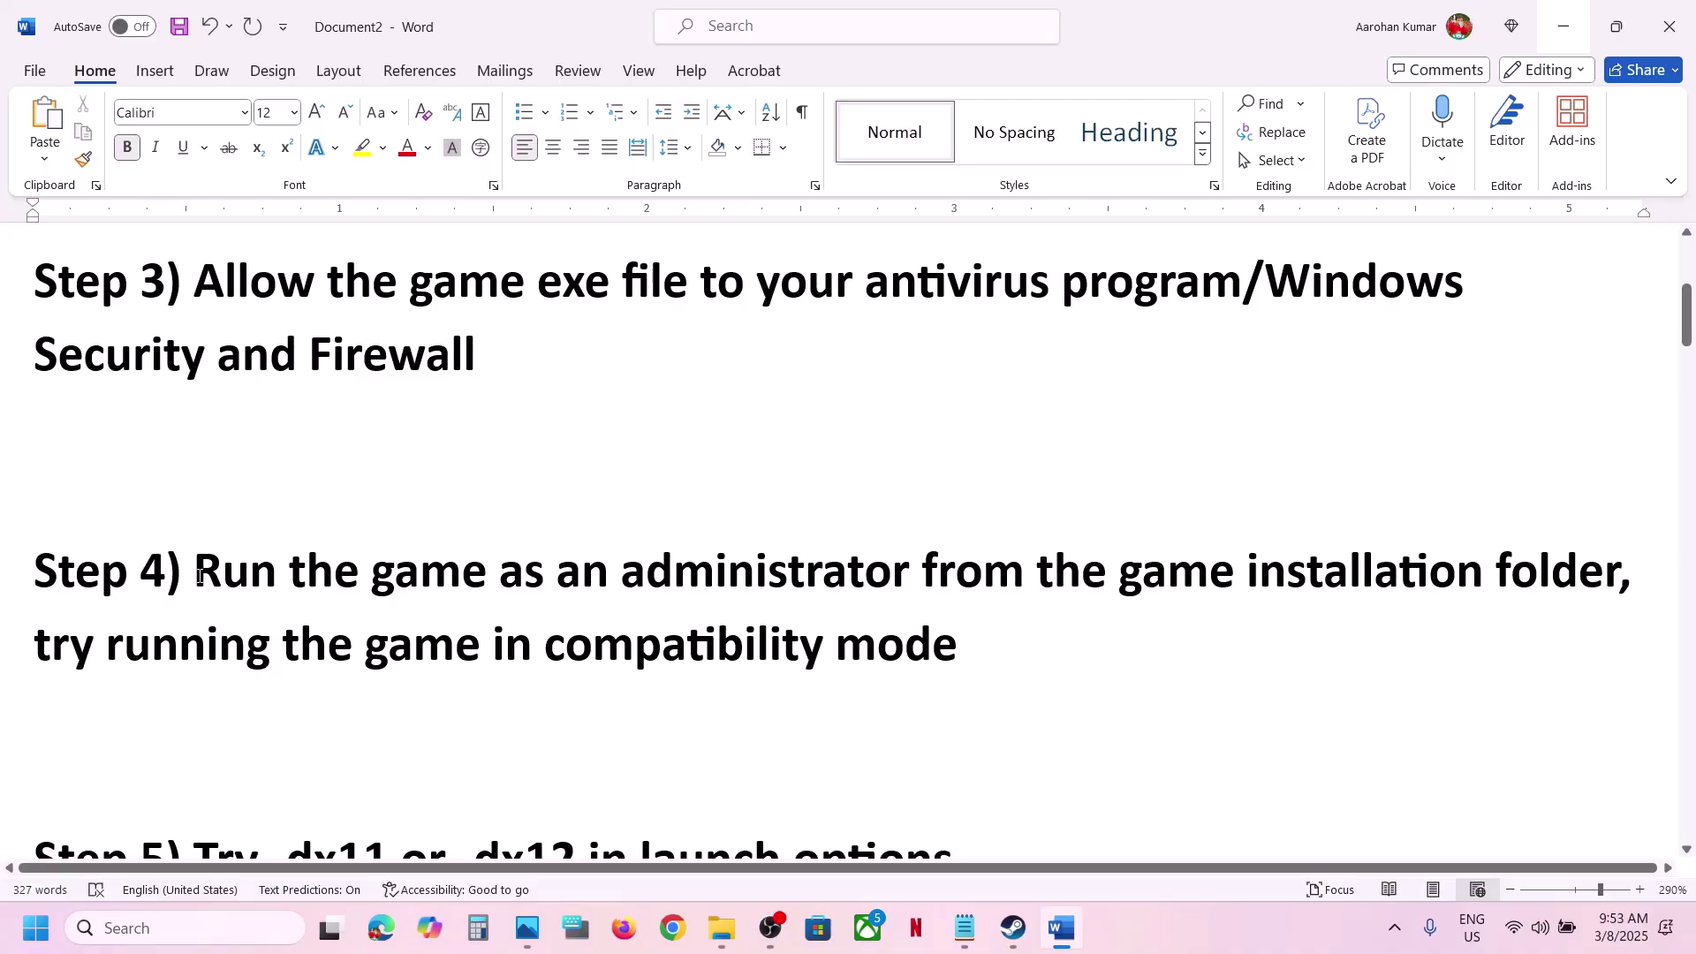
drag(200, 576, 1250, 624)
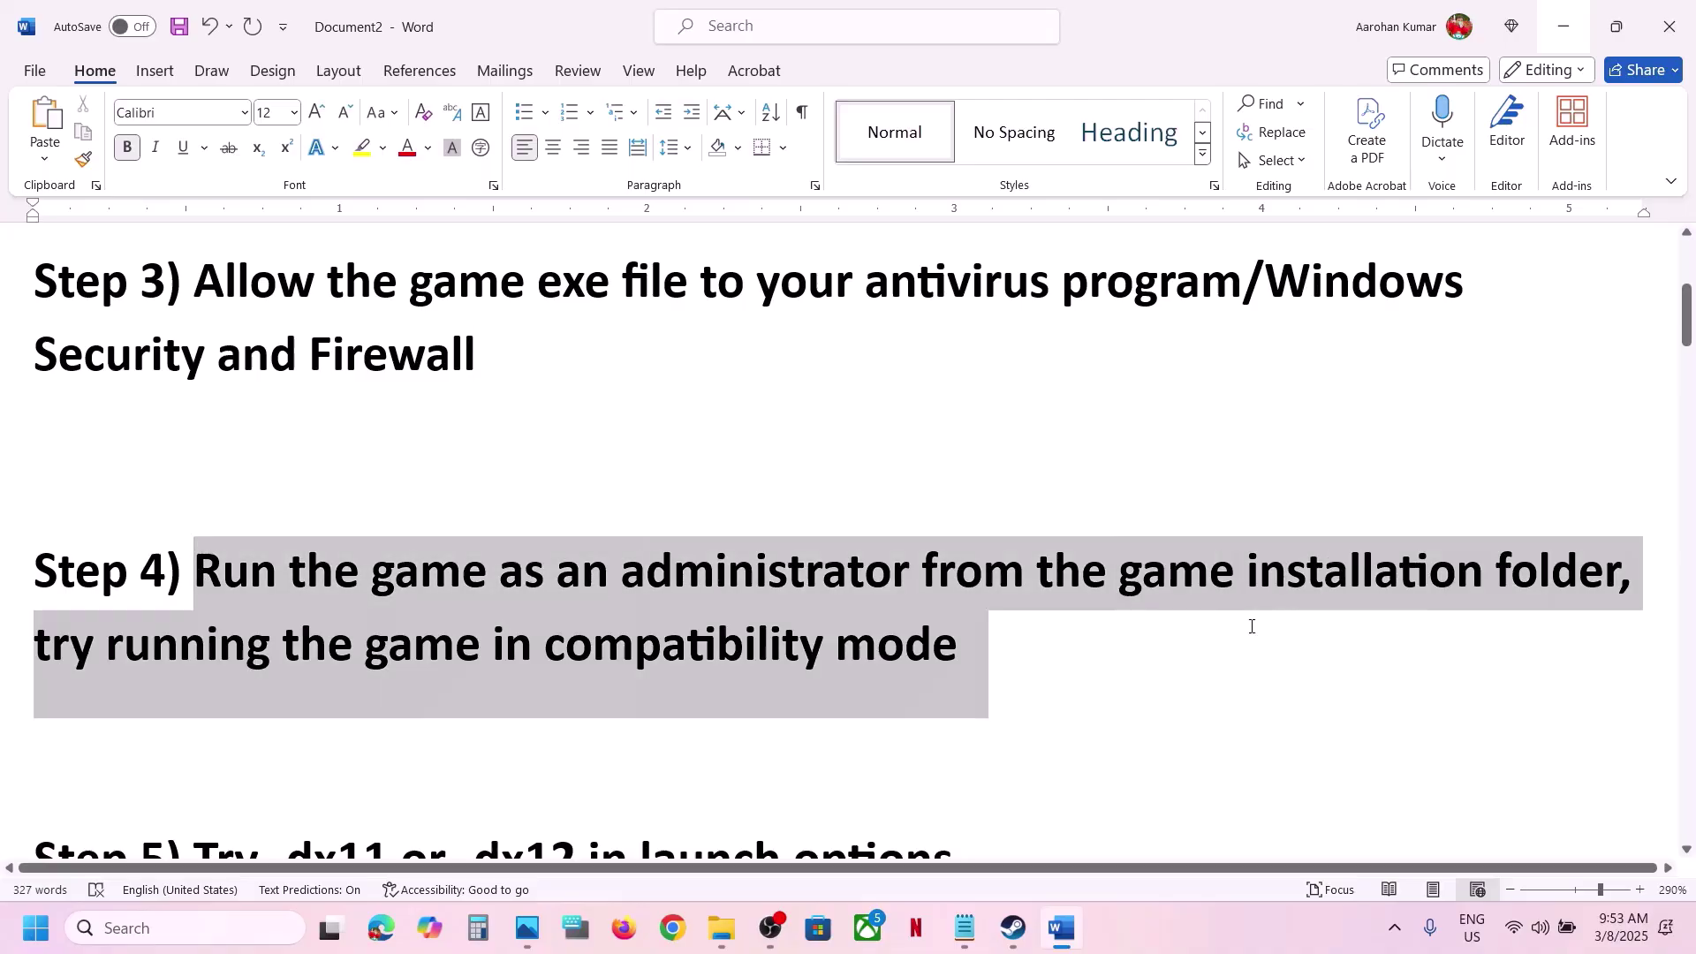
click(1006, 942)
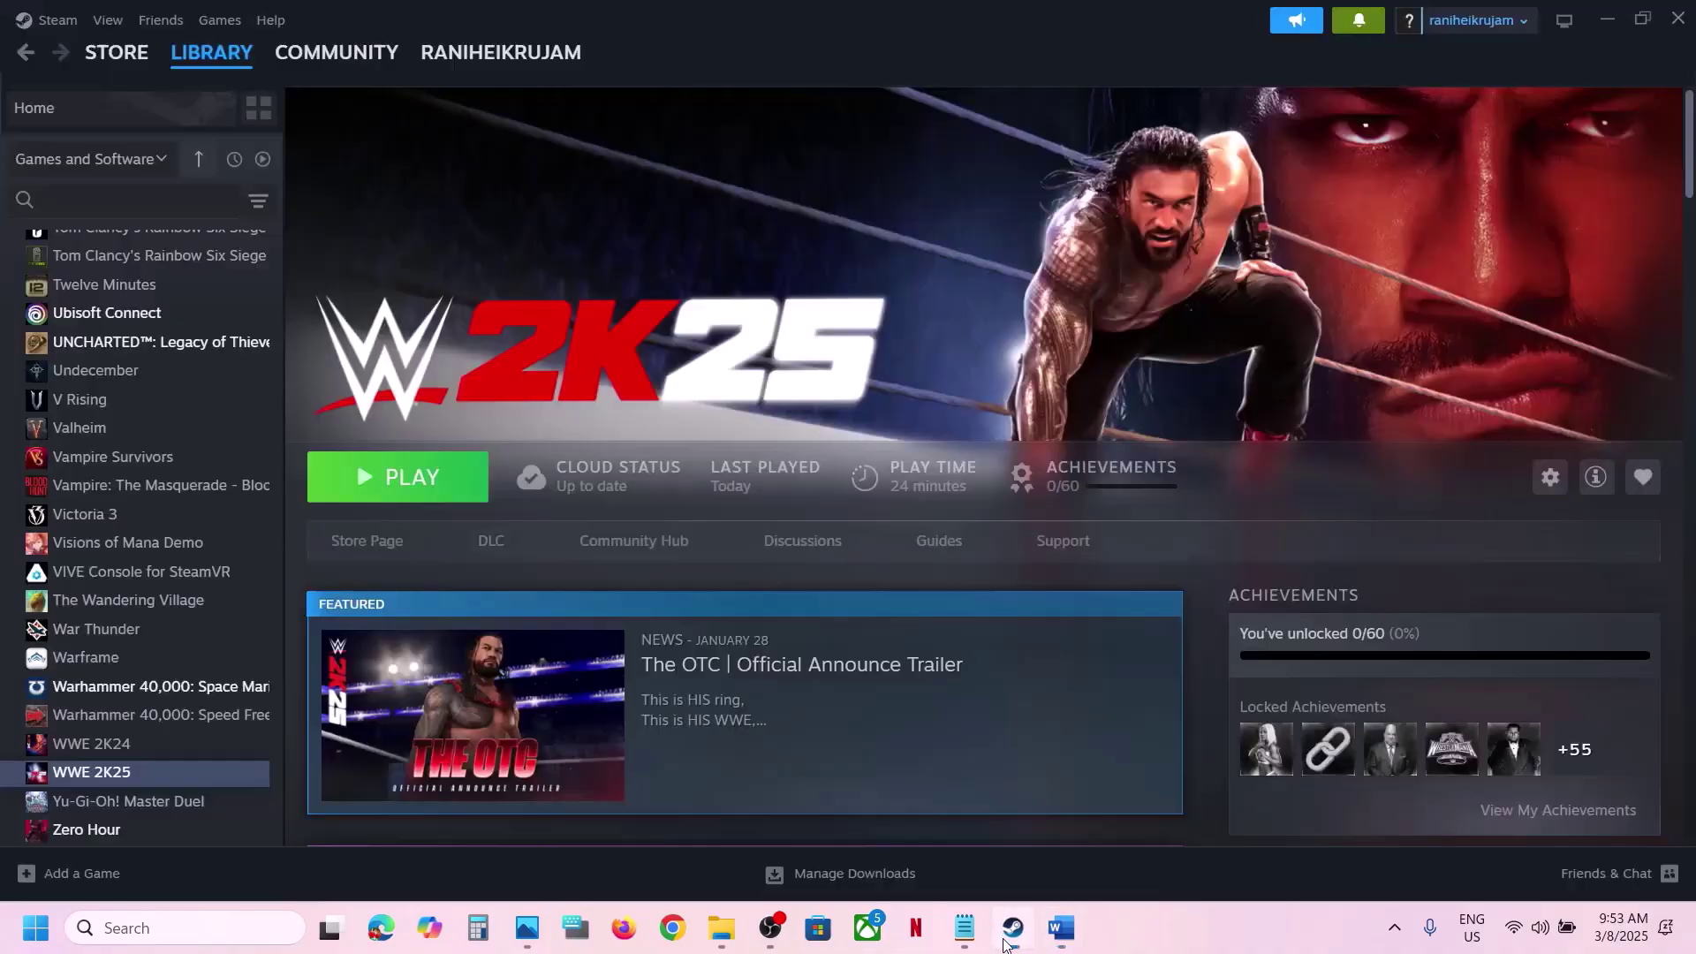
Step: Set WWE2K25_x64 in the game's local install folder to run as administrator
right_click(167, 777)
mouse_move(252, 710)
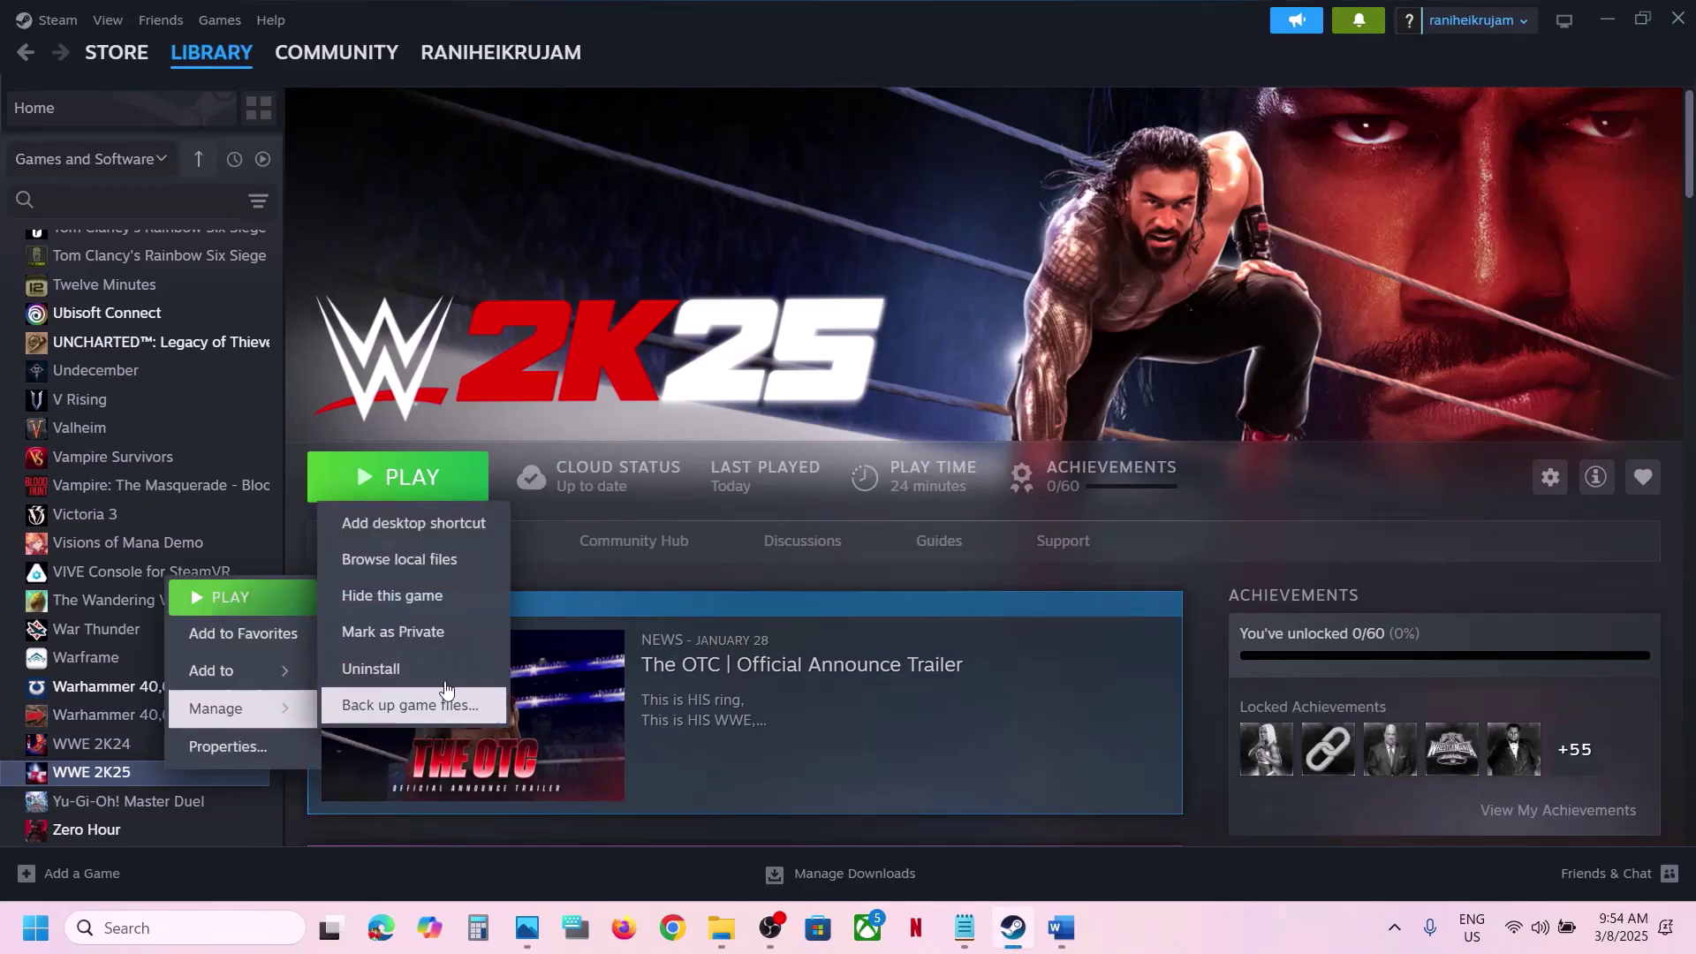
click(387, 573)
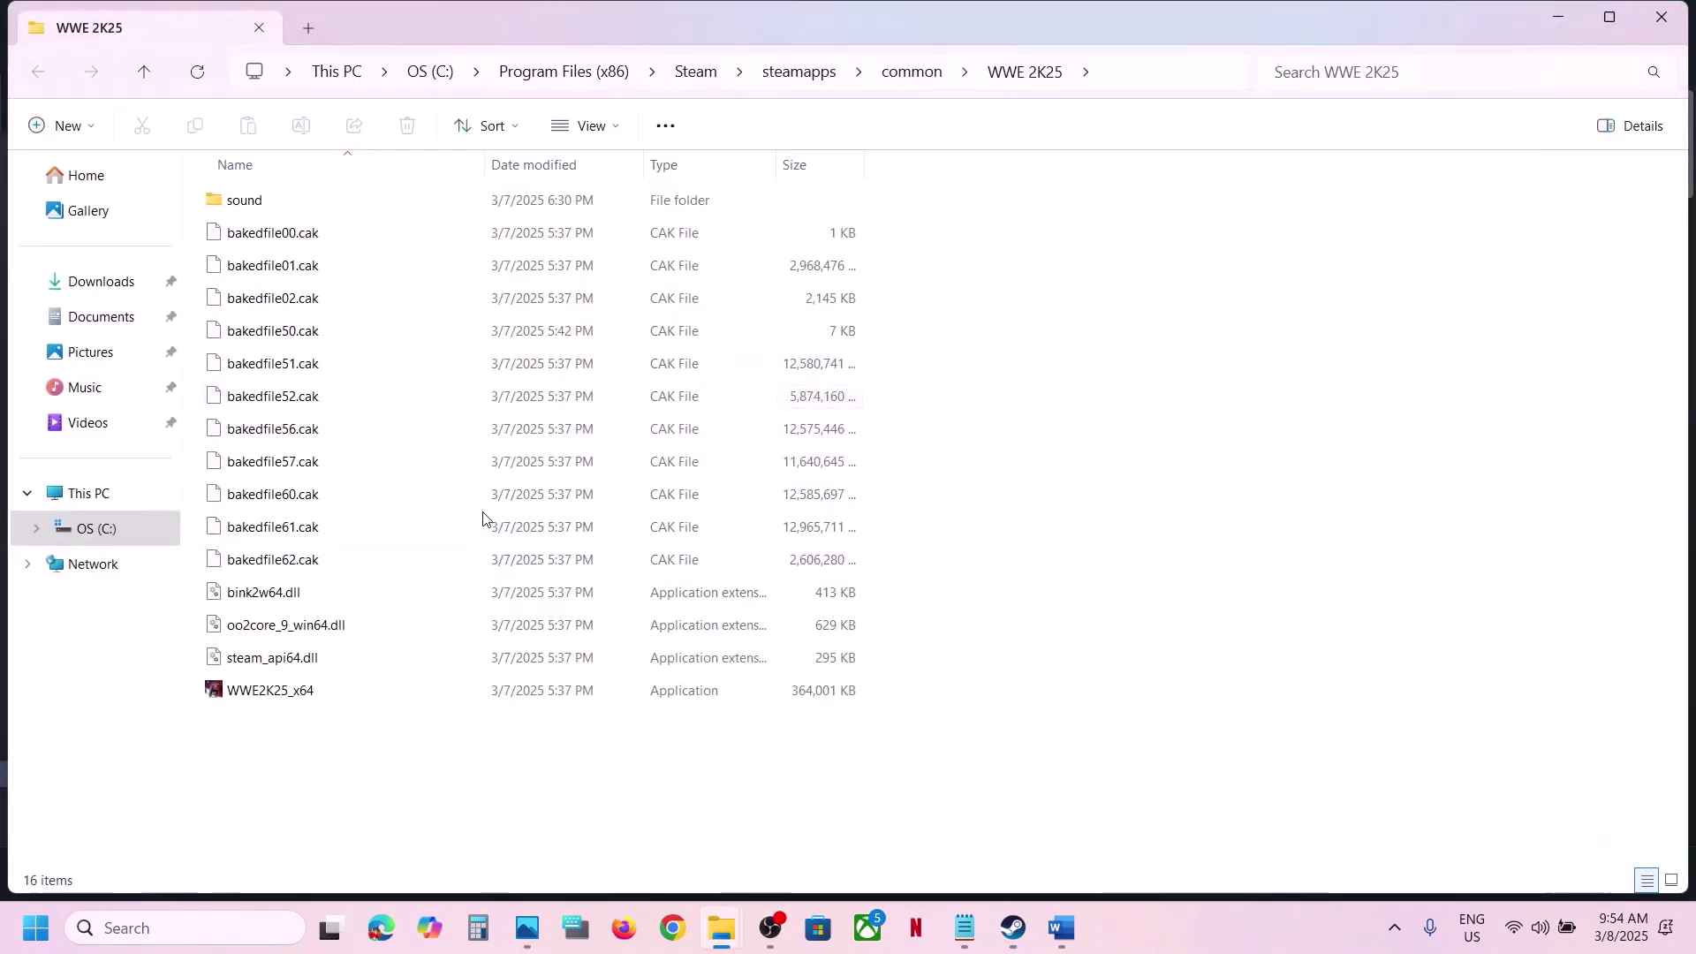
click(308, 698)
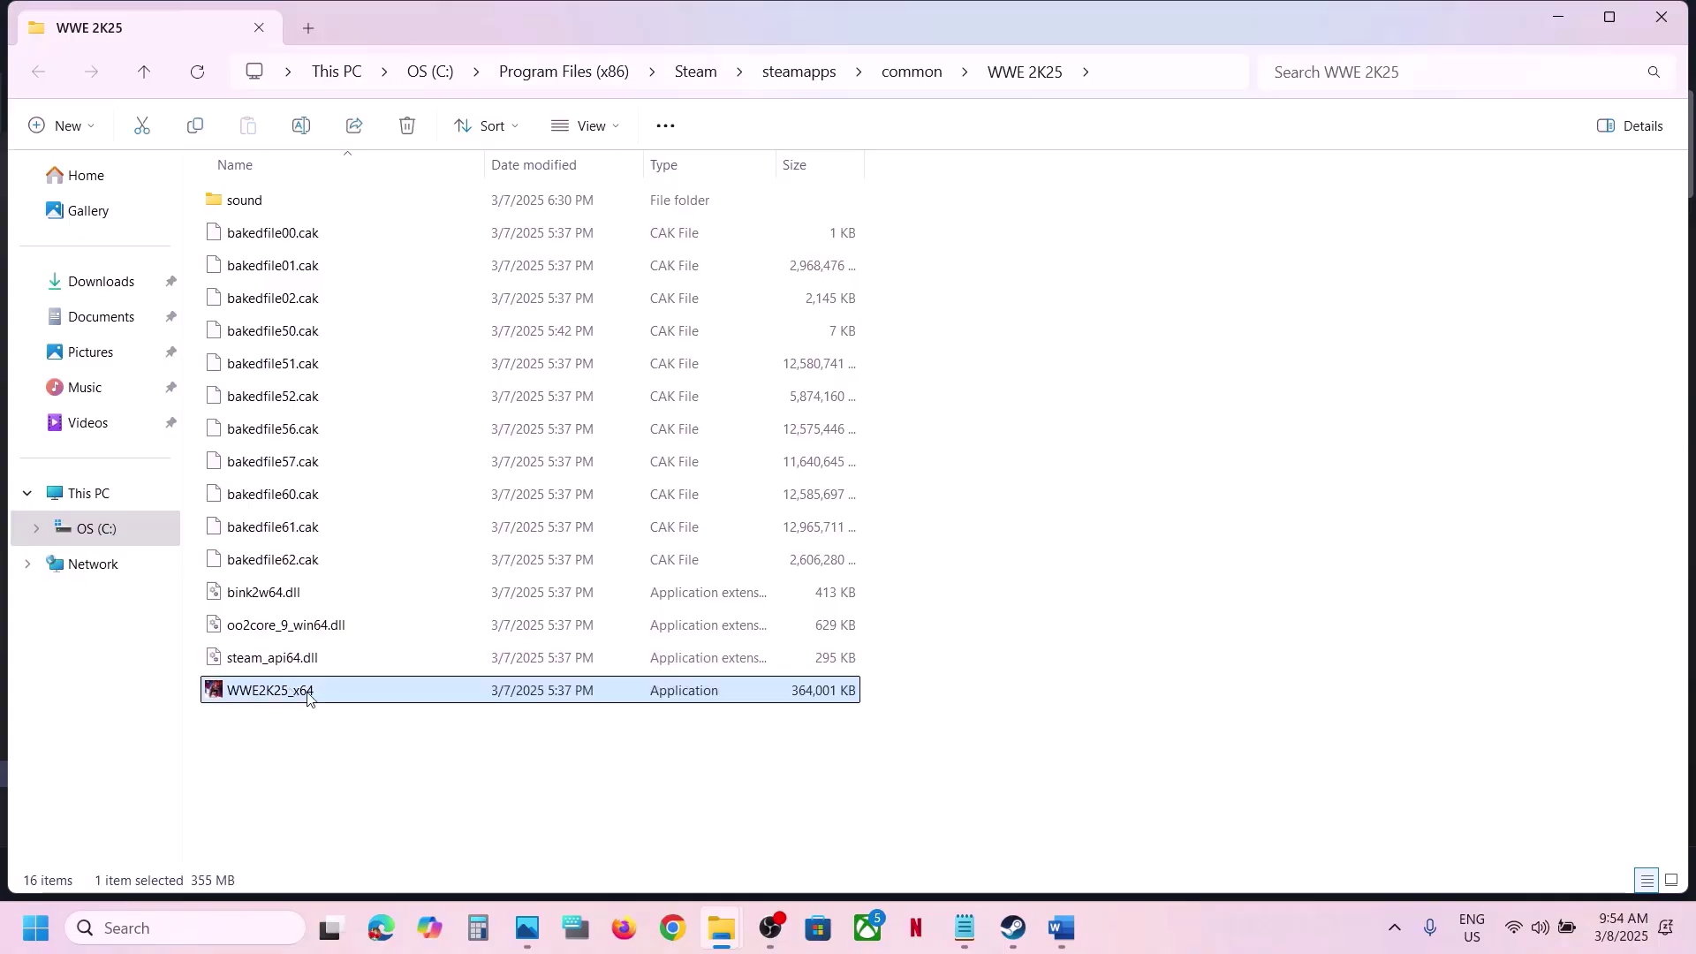
right_click(347, 701)
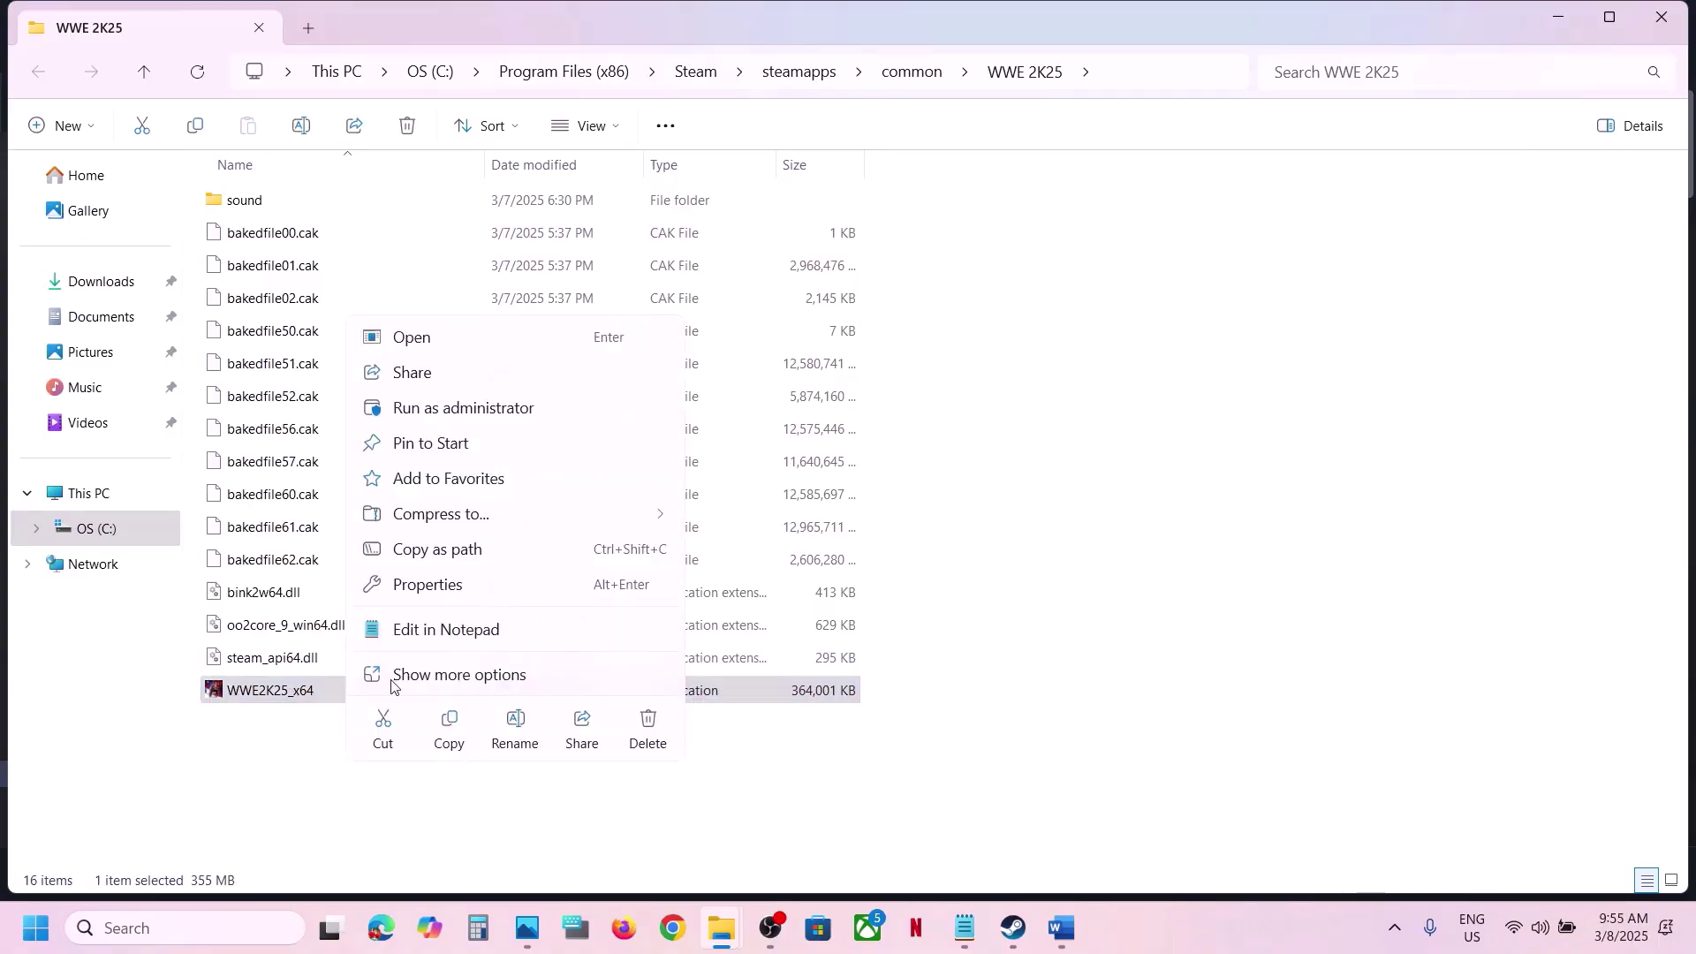
click(484, 587)
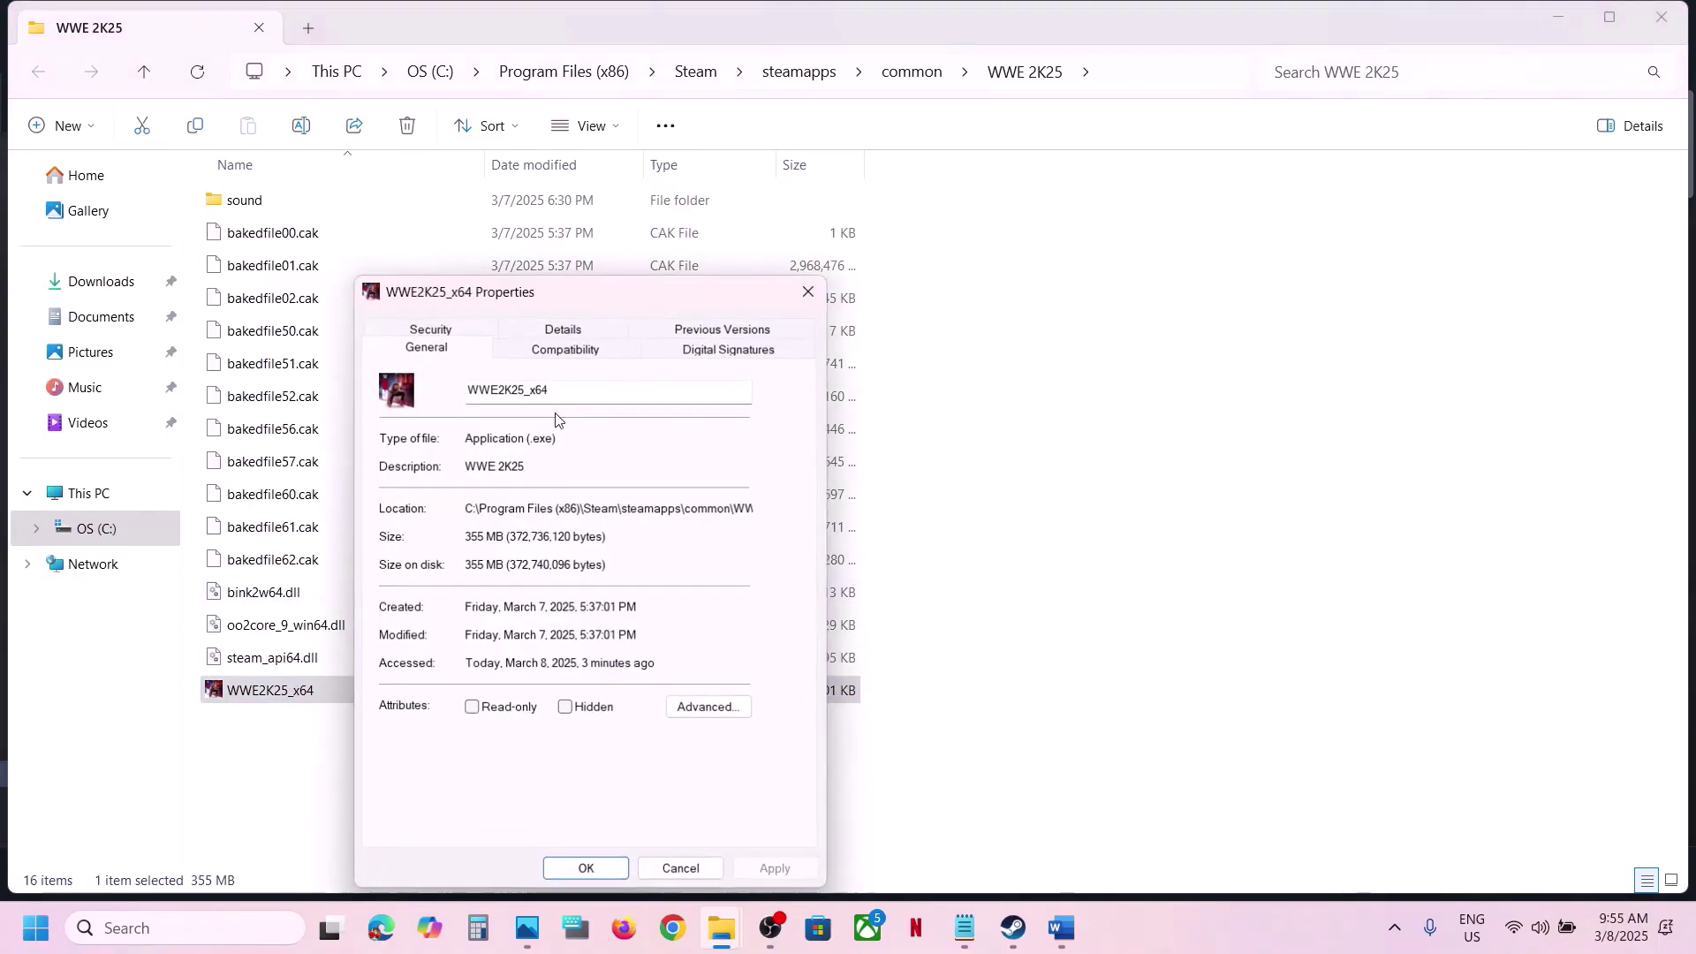
click(544, 358)
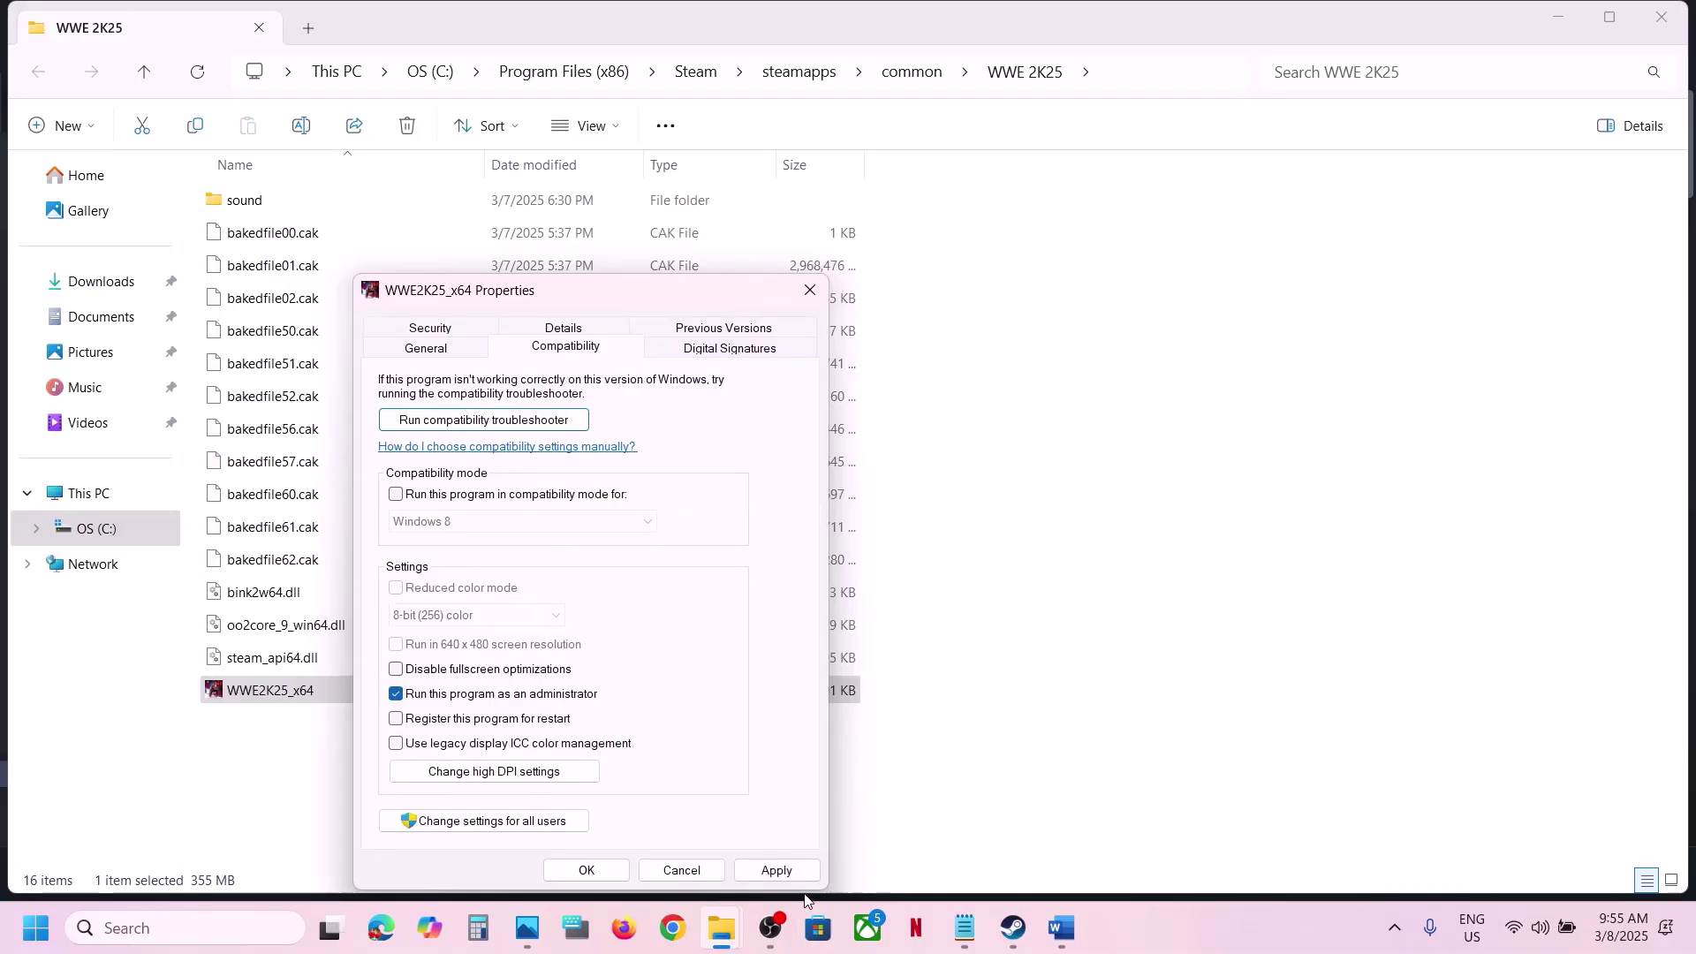
click(789, 873)
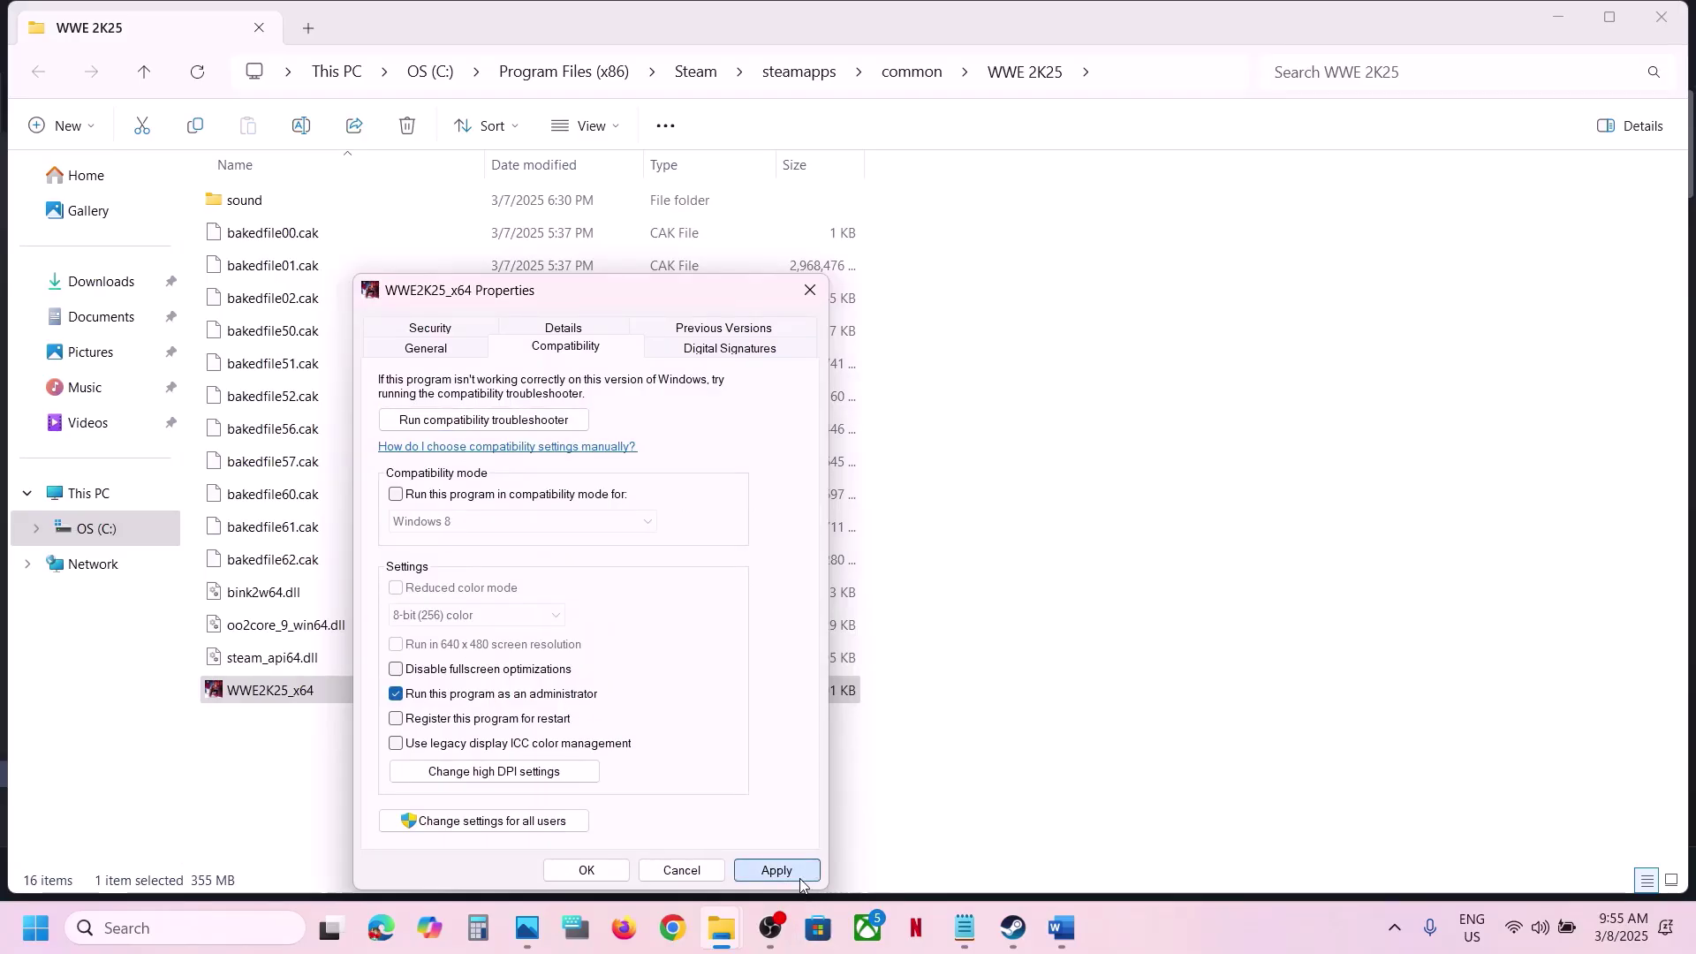
click(594, 868)
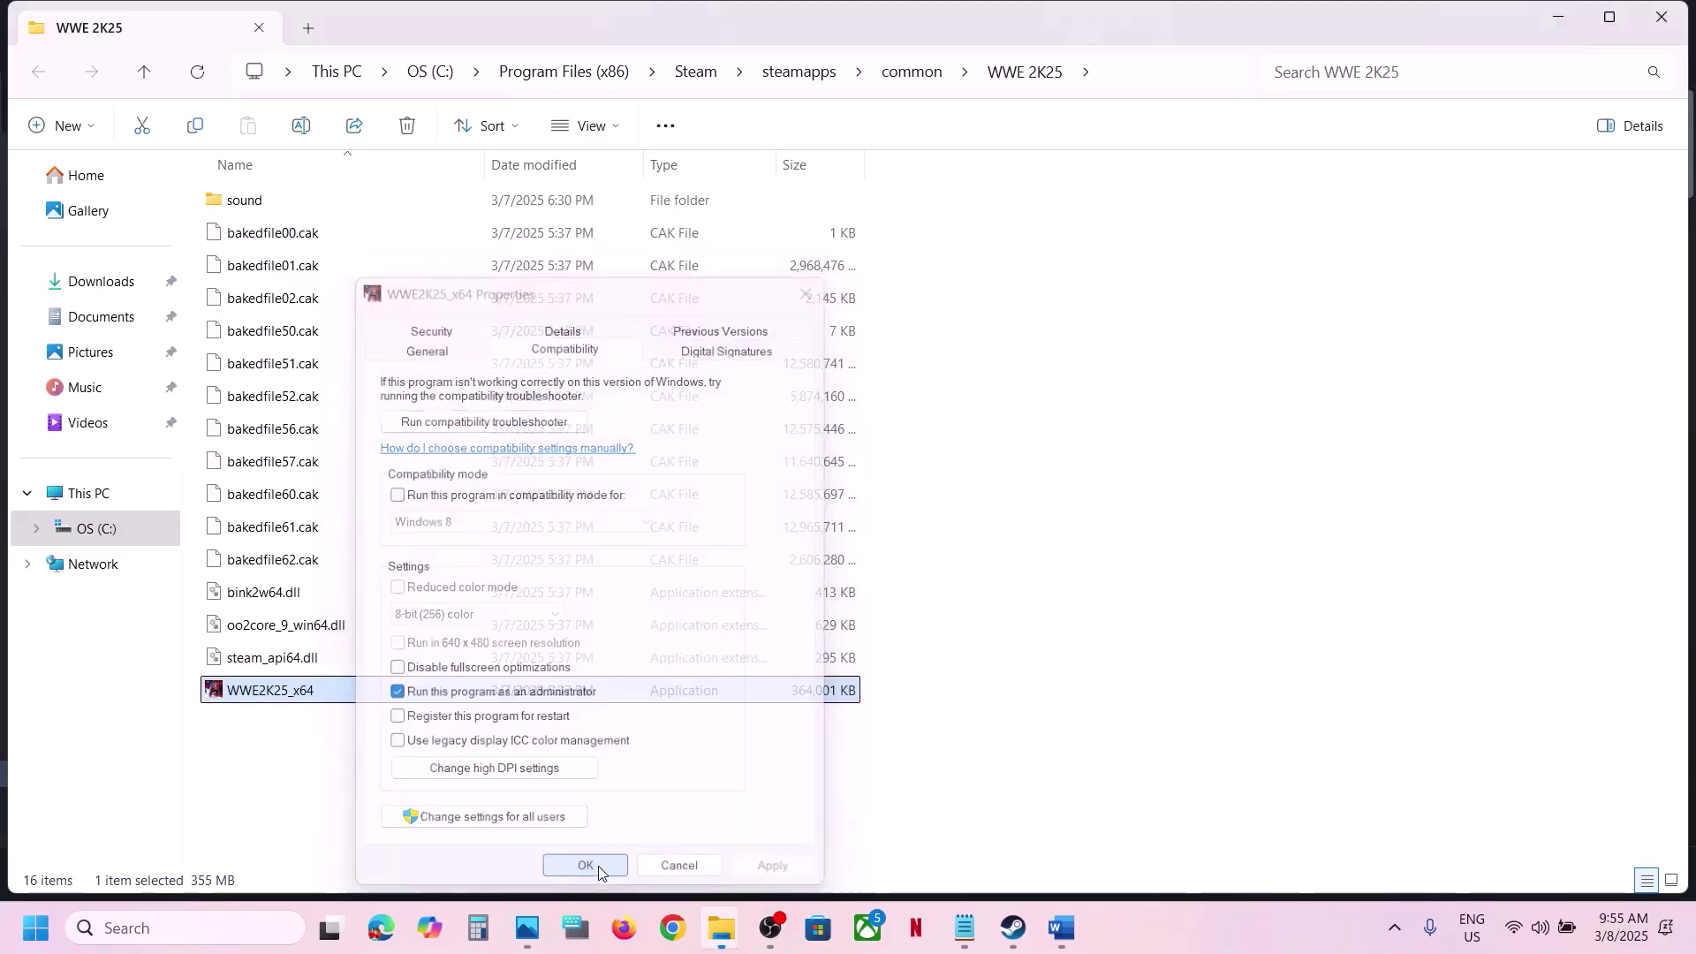
Step: Turn on Windows 8 compatibility mode for WWE2K25_x64 and apply it
right_click(311, 704)
click(430, 594)
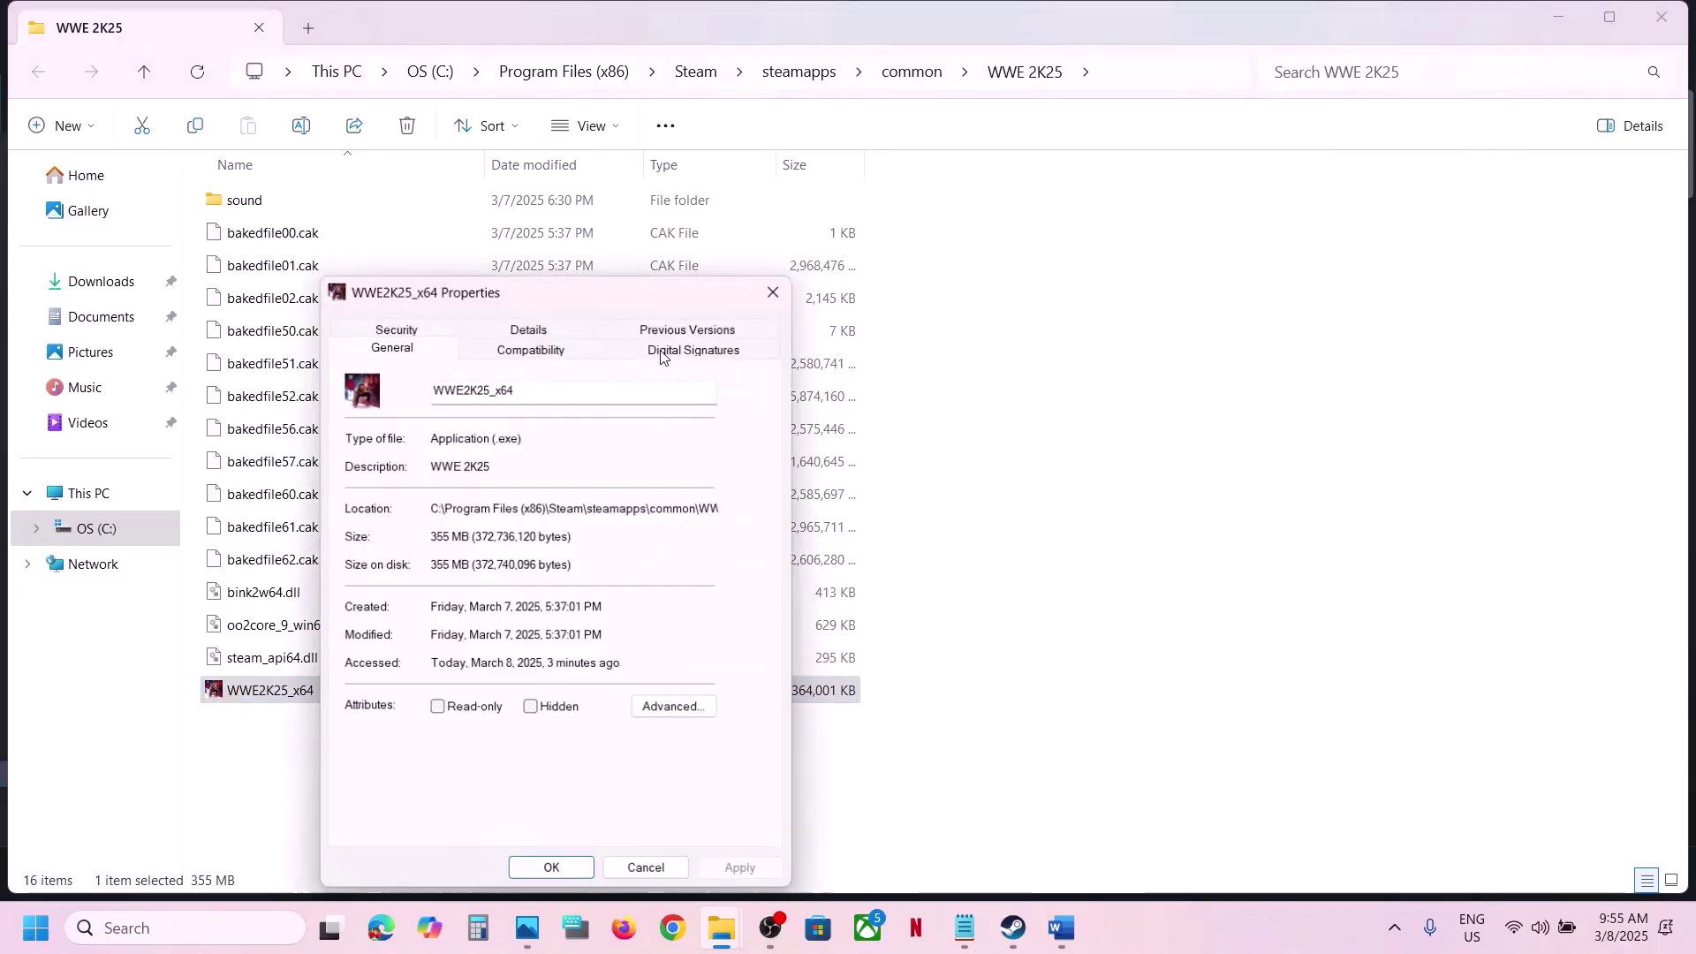
click(537, 352)
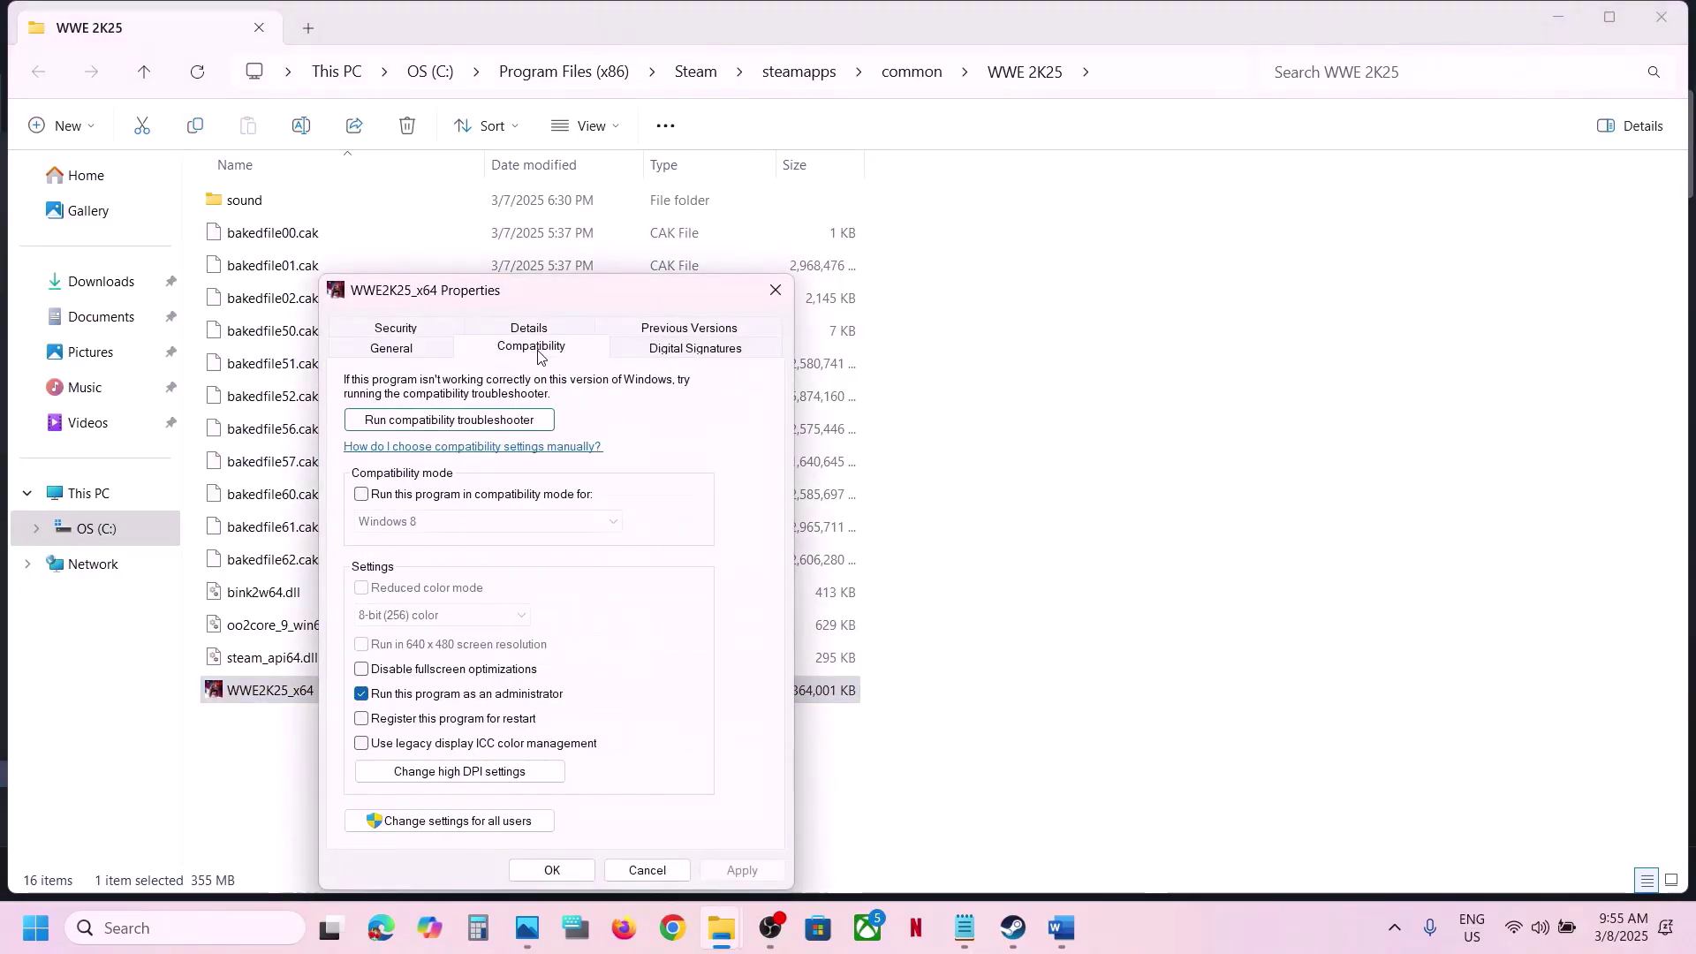
click(362, 495)
click(751, 872)
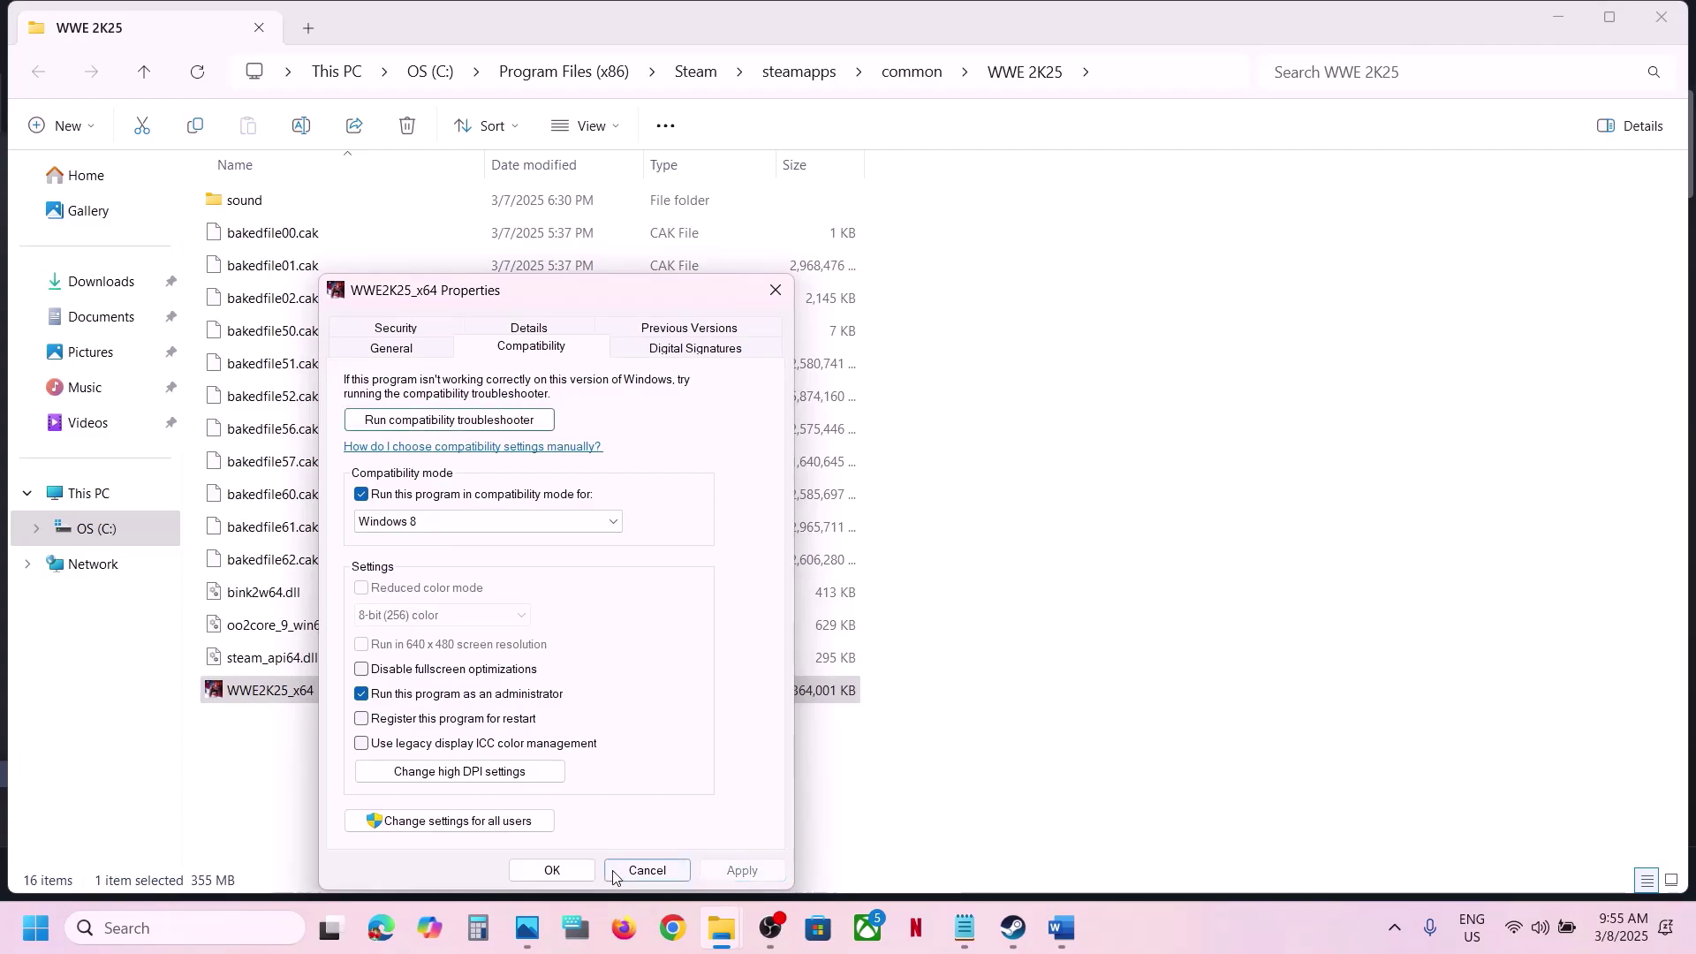
click(579, 872)
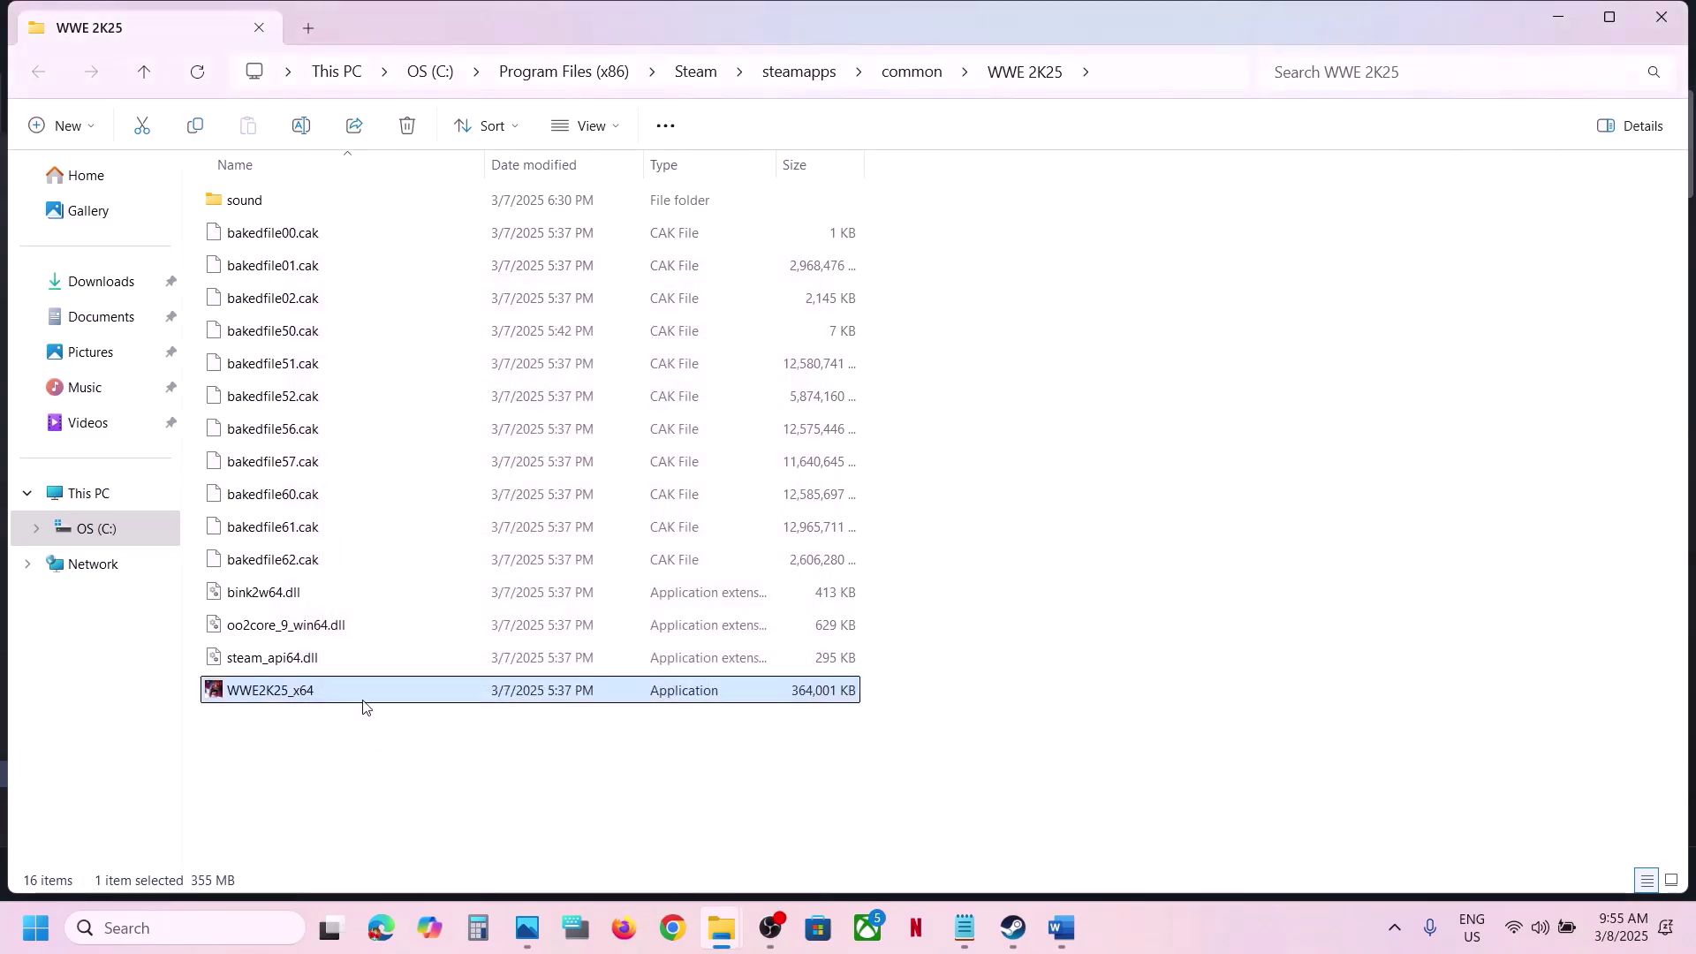
Step: Switch WWE2K25_x64 to Windows 7 compatibility with fullscreen optimizations disabled
right_click(363, 701)
click(463, 595)
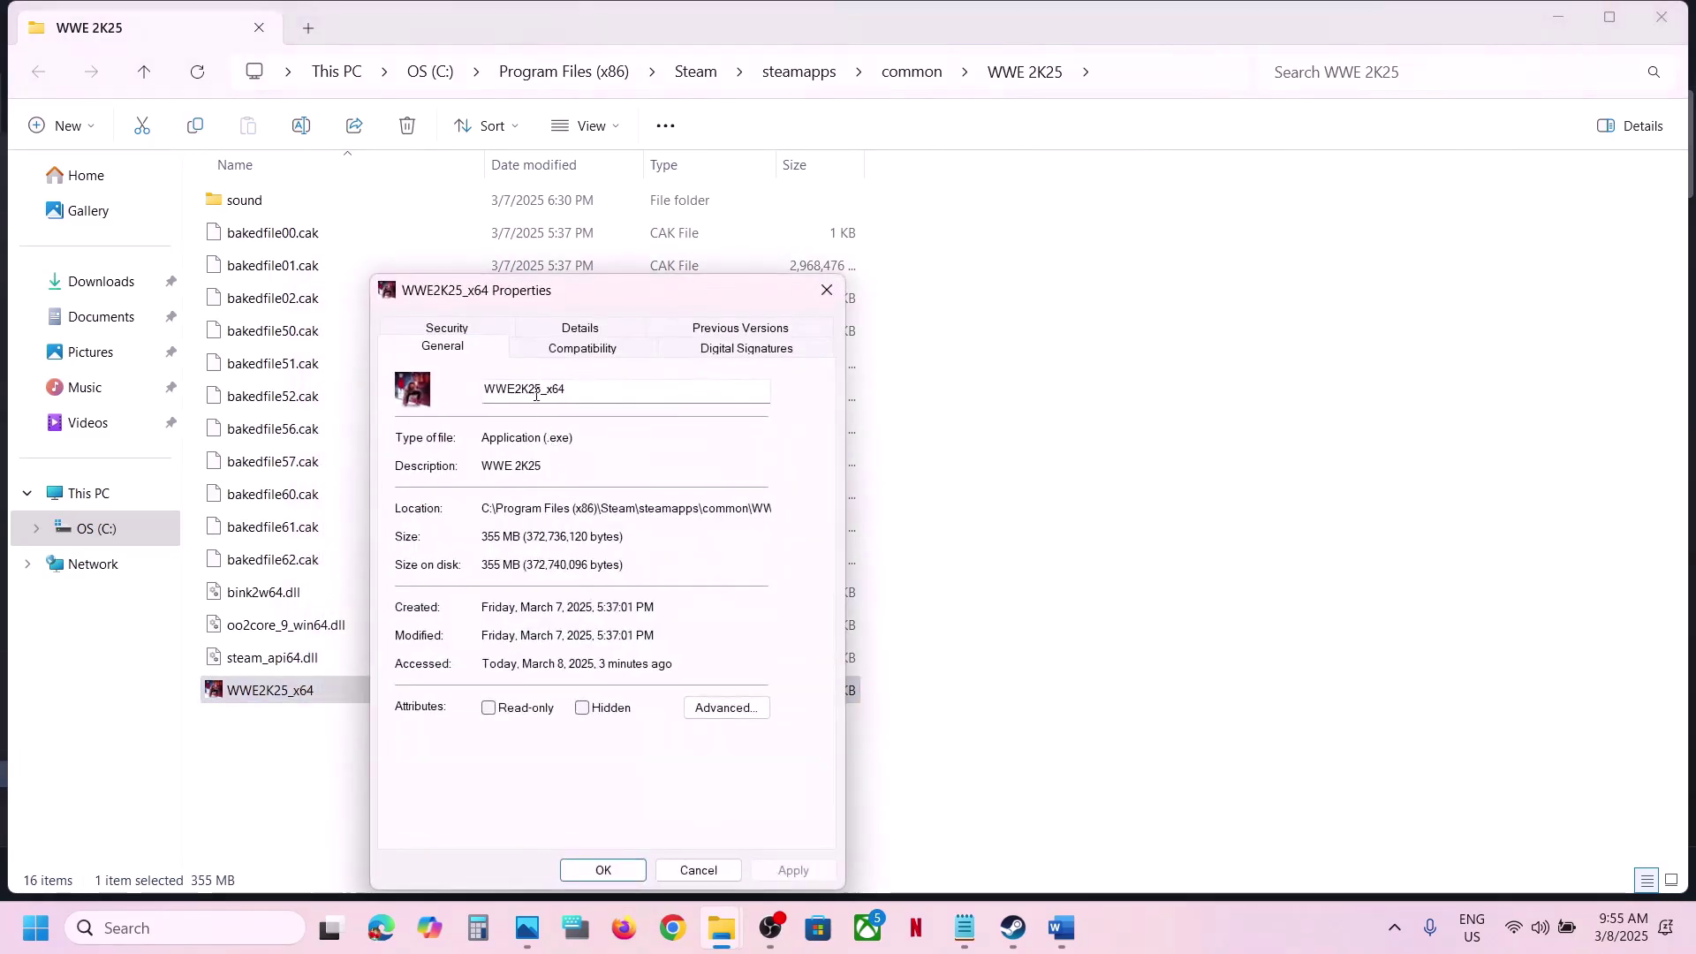
click(554, 353)
click(530, 521)
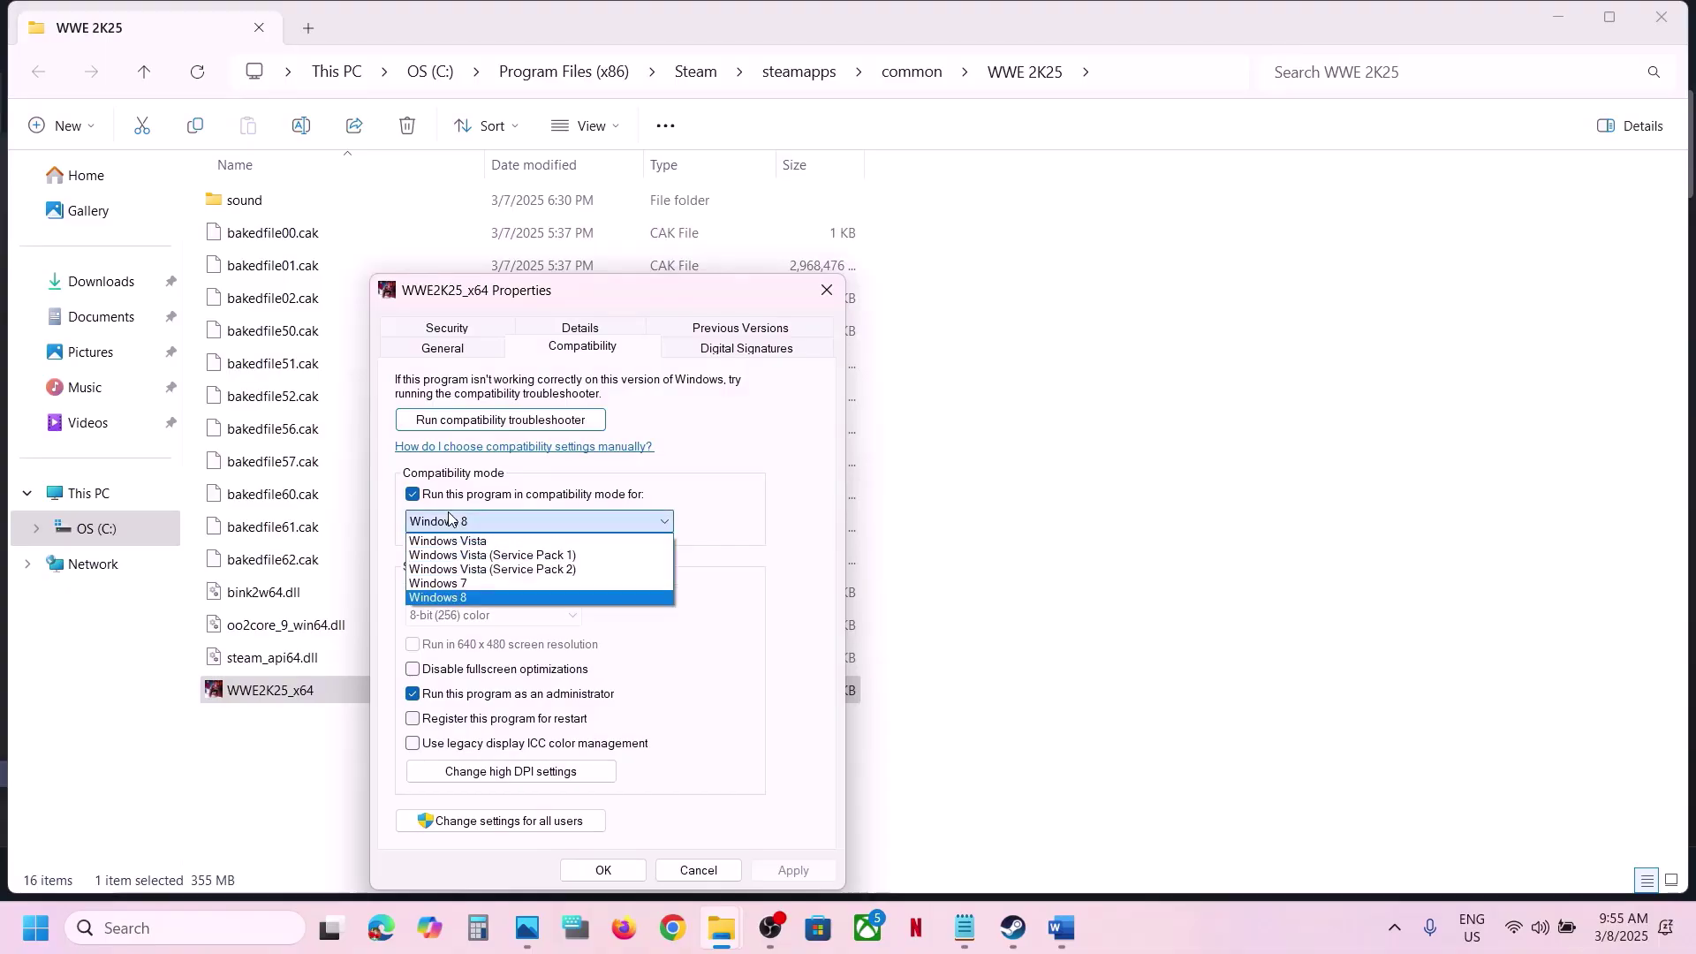
click(472, 587)
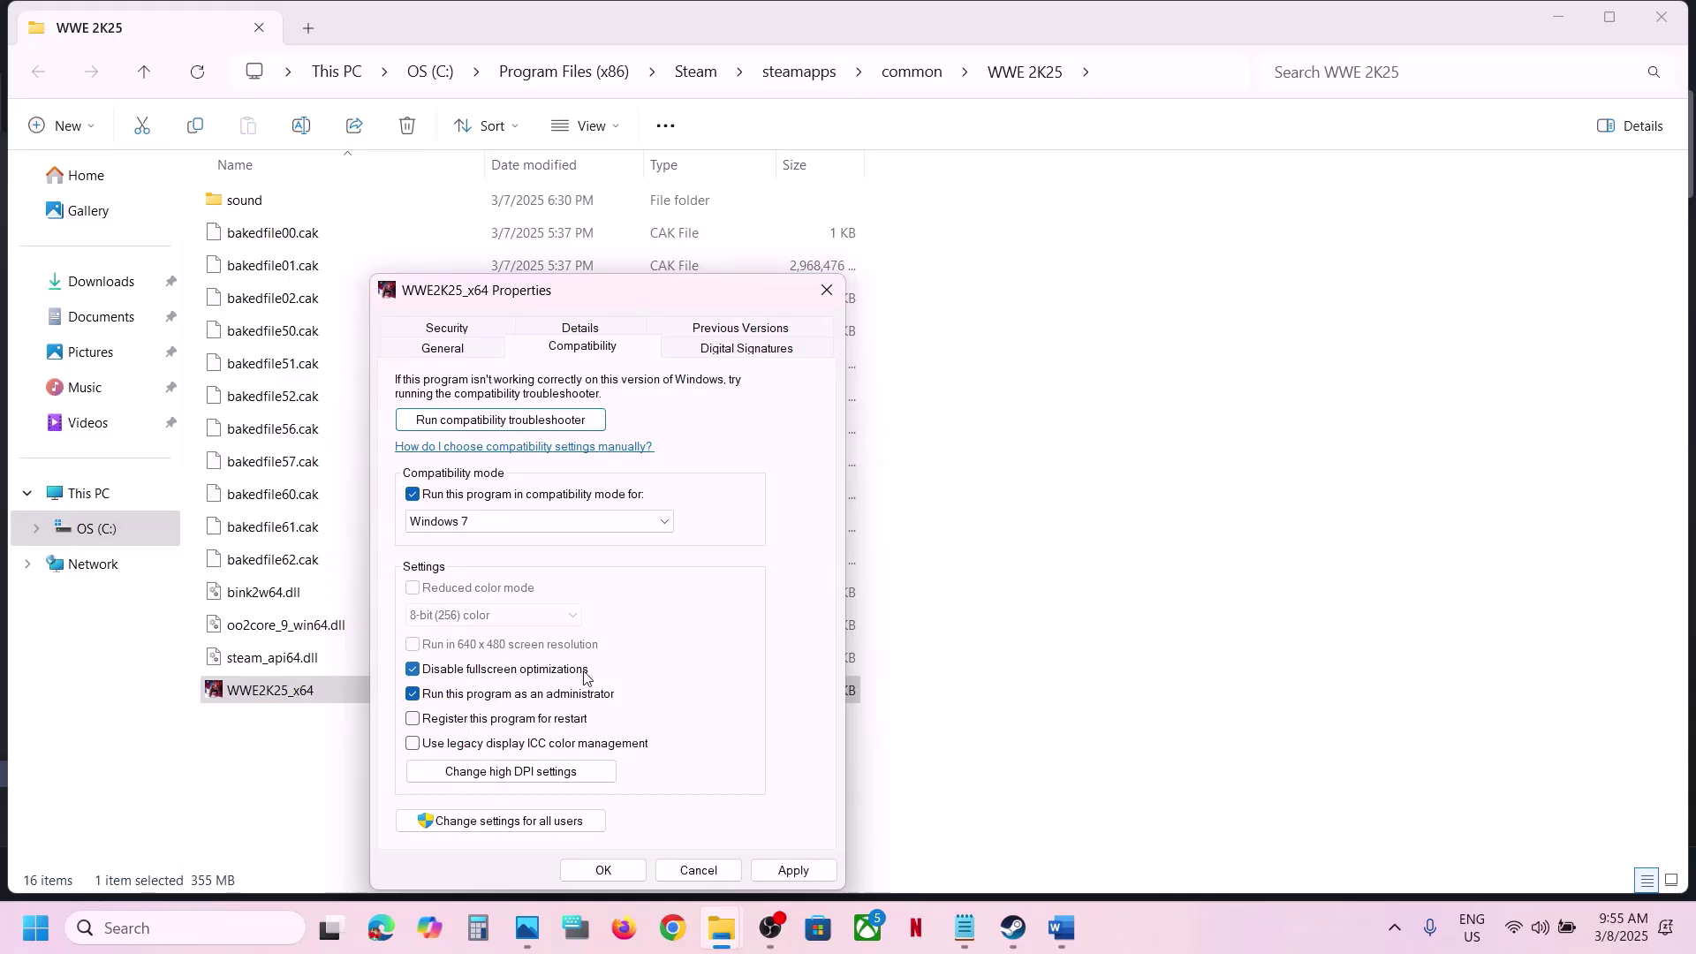
click(773, 867)
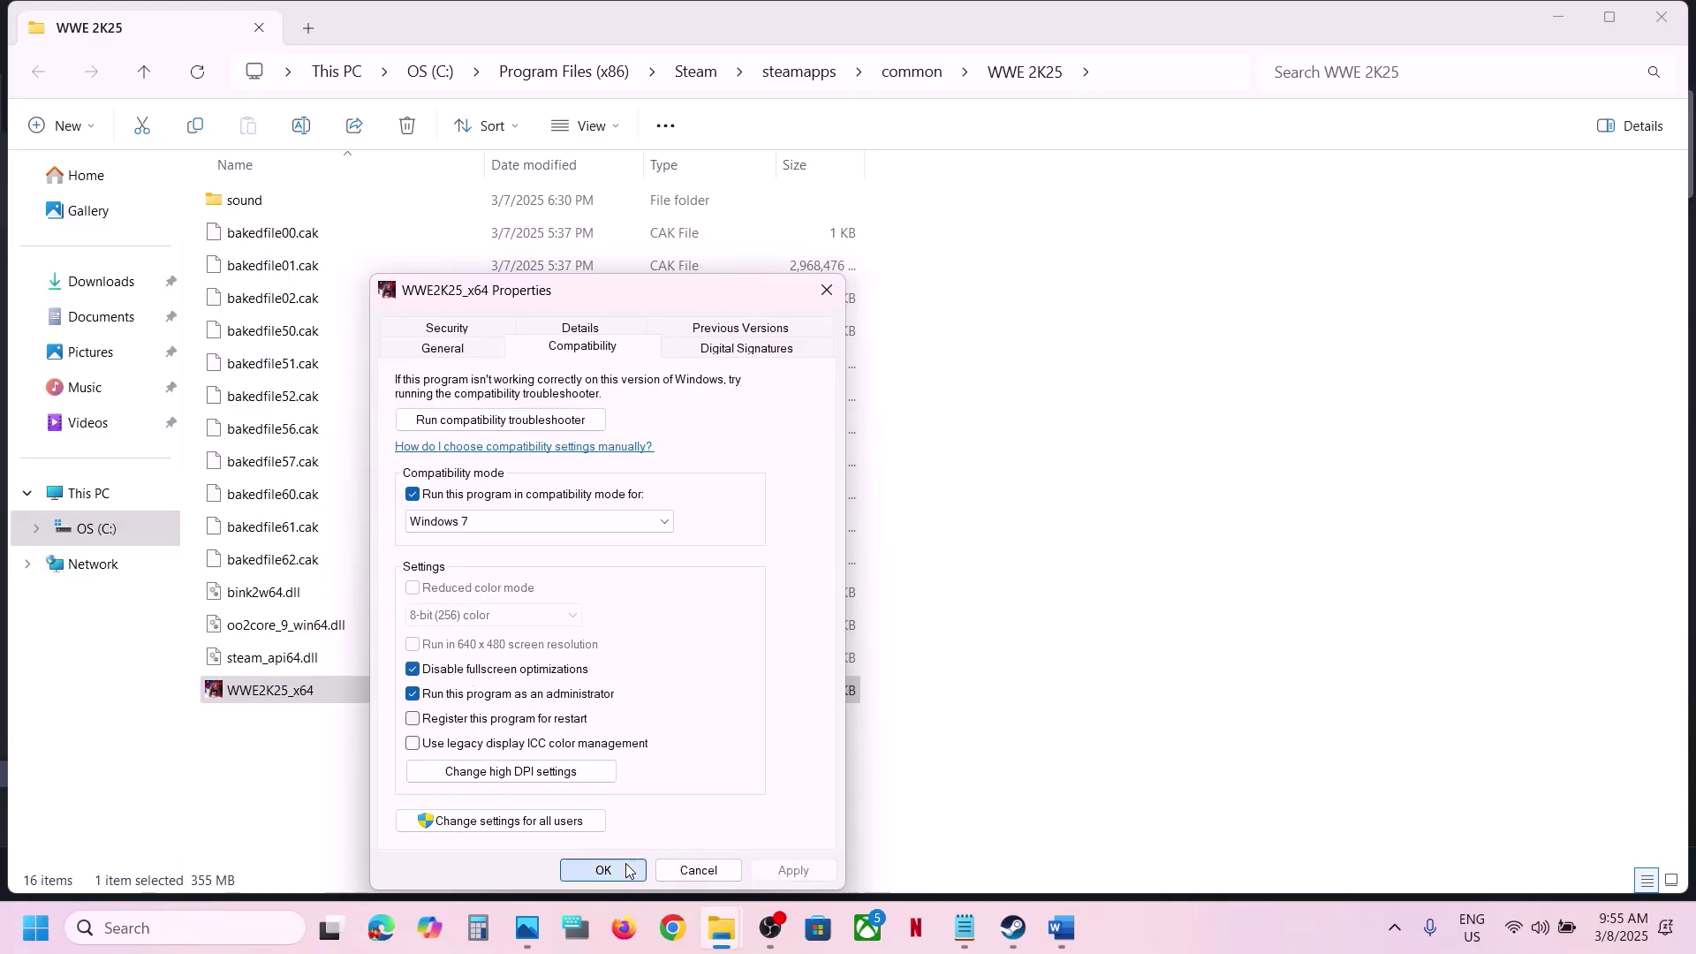
click(601, 869)
Step: Clear compatibility mode, fullscreen optimizations and run-as-administrator on WWE2K25_x64, then return to Steam
right_click(292, 696)
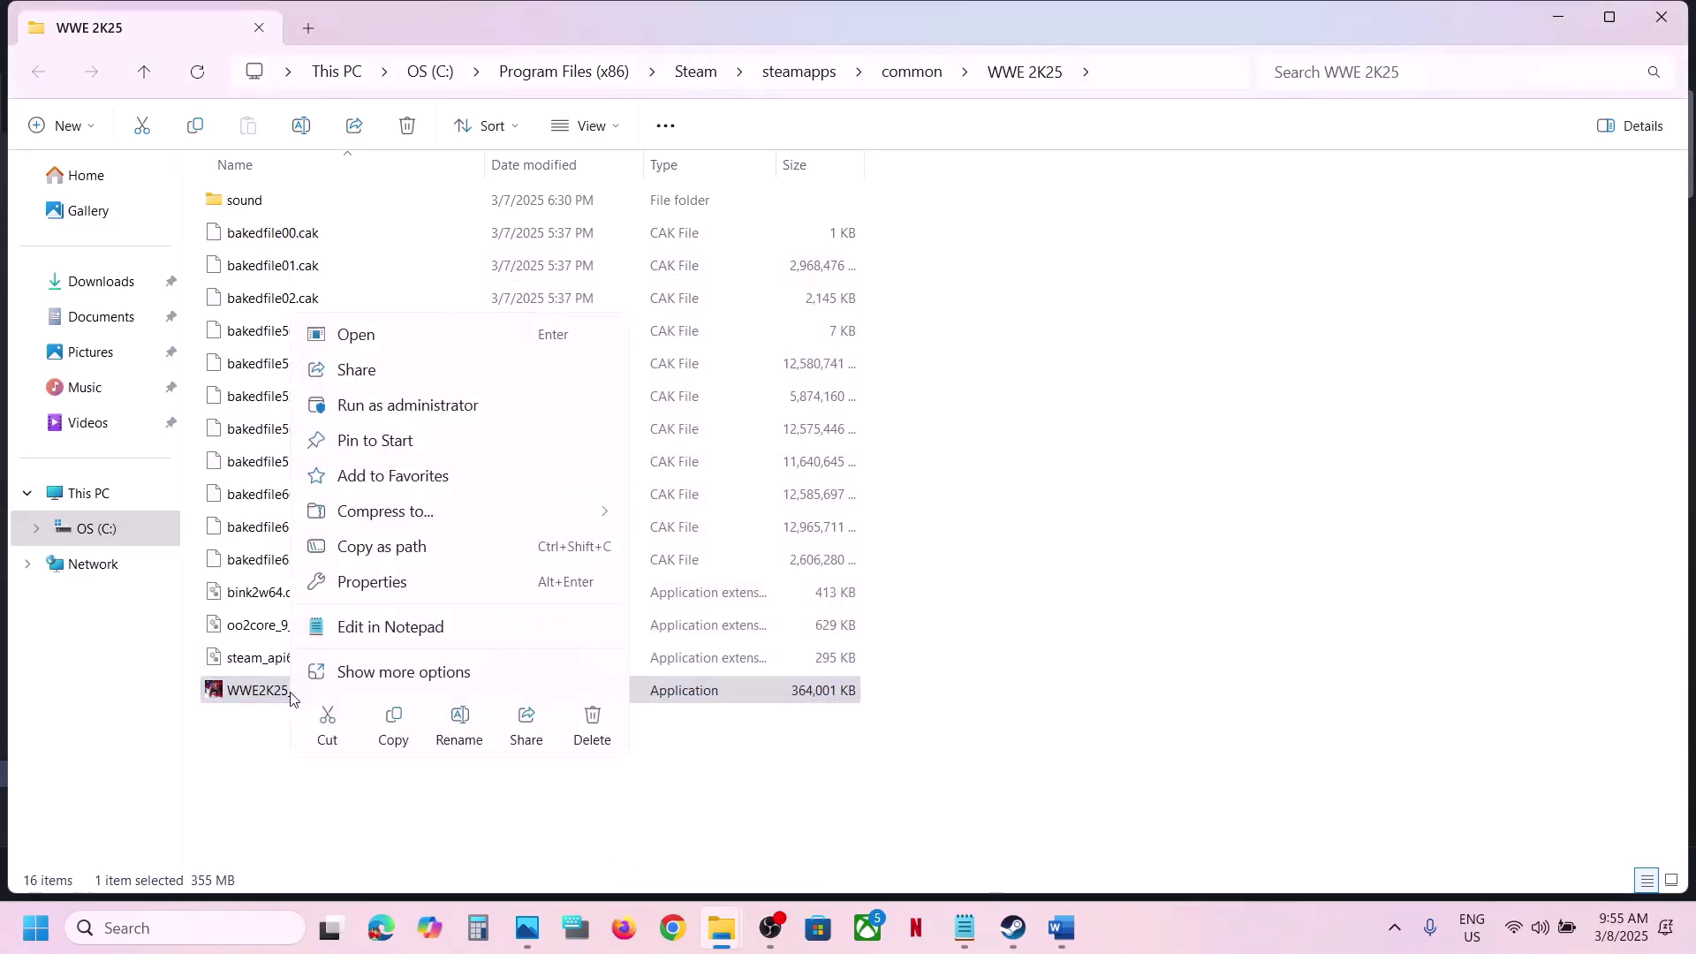
click(433, 580)
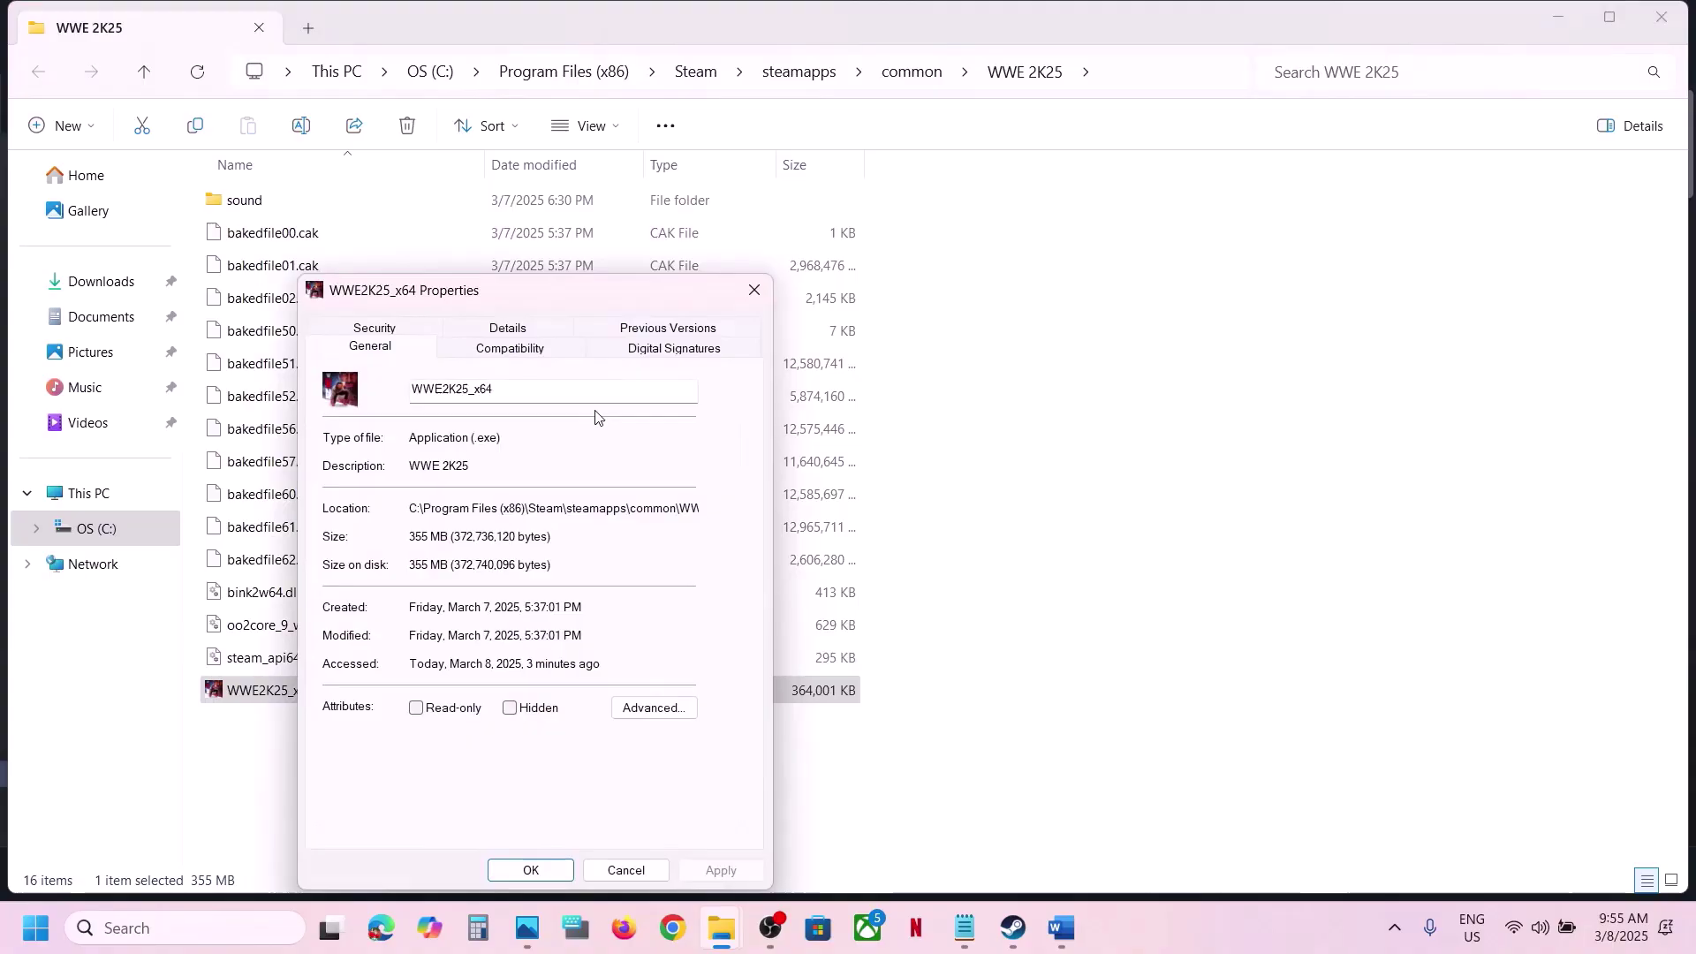
click(512, 349)
click(341, 494)
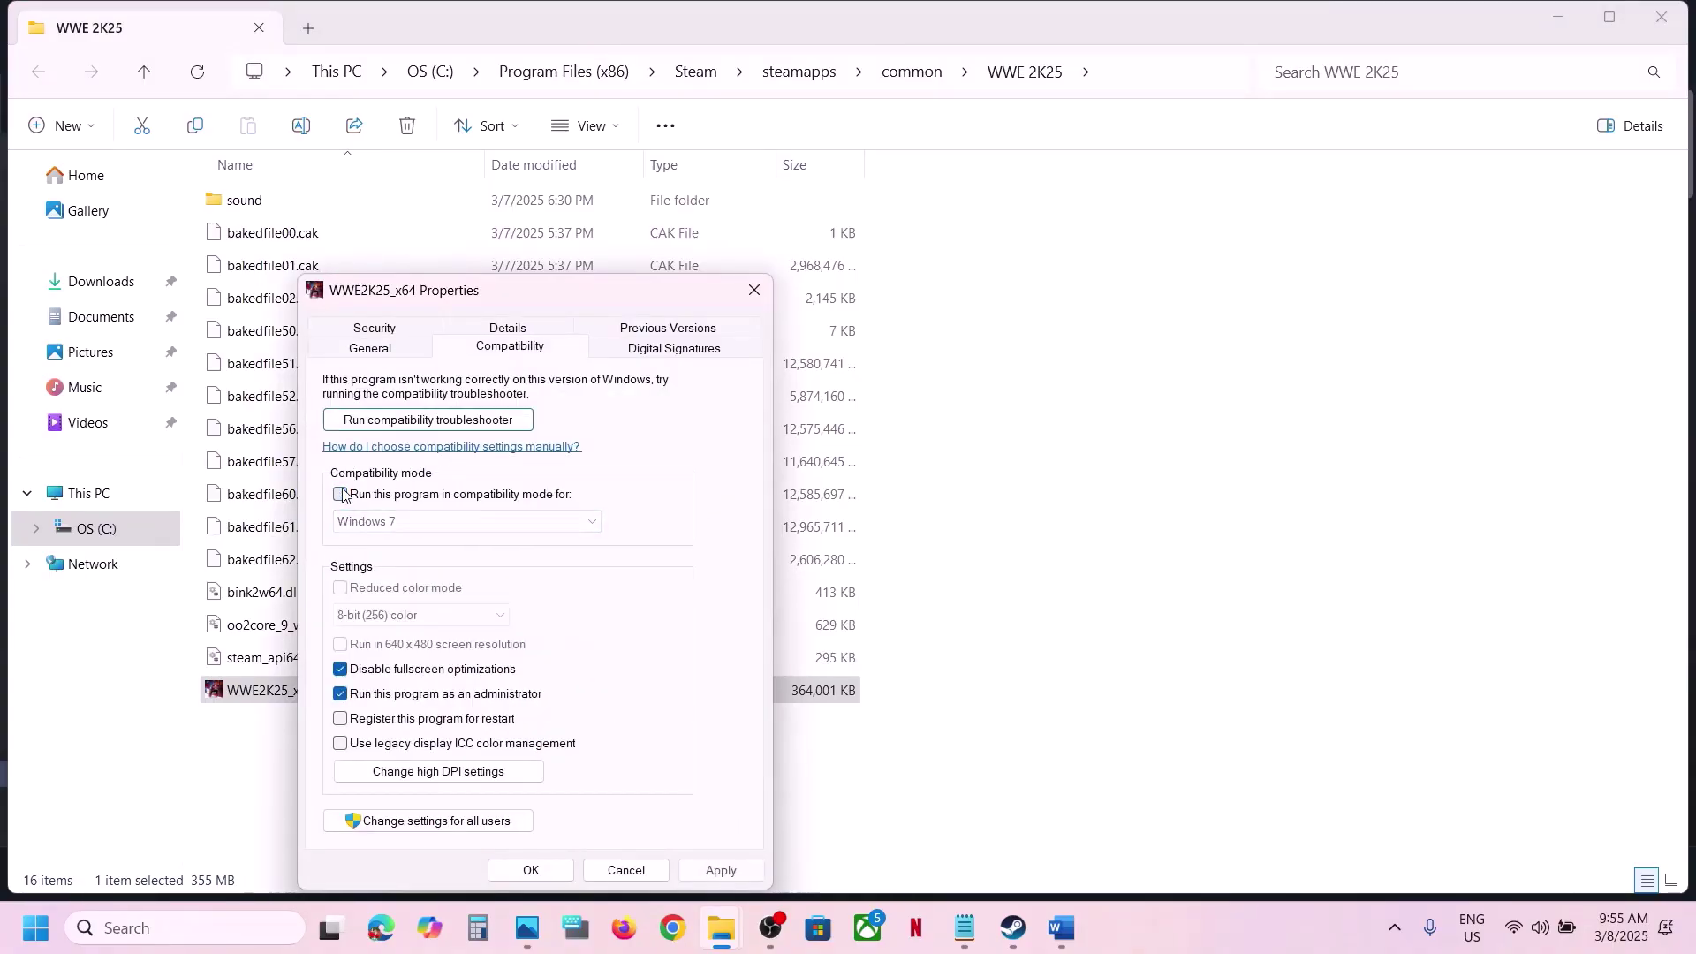
click(341, 669)
click(341, 694)
click(720, 871)
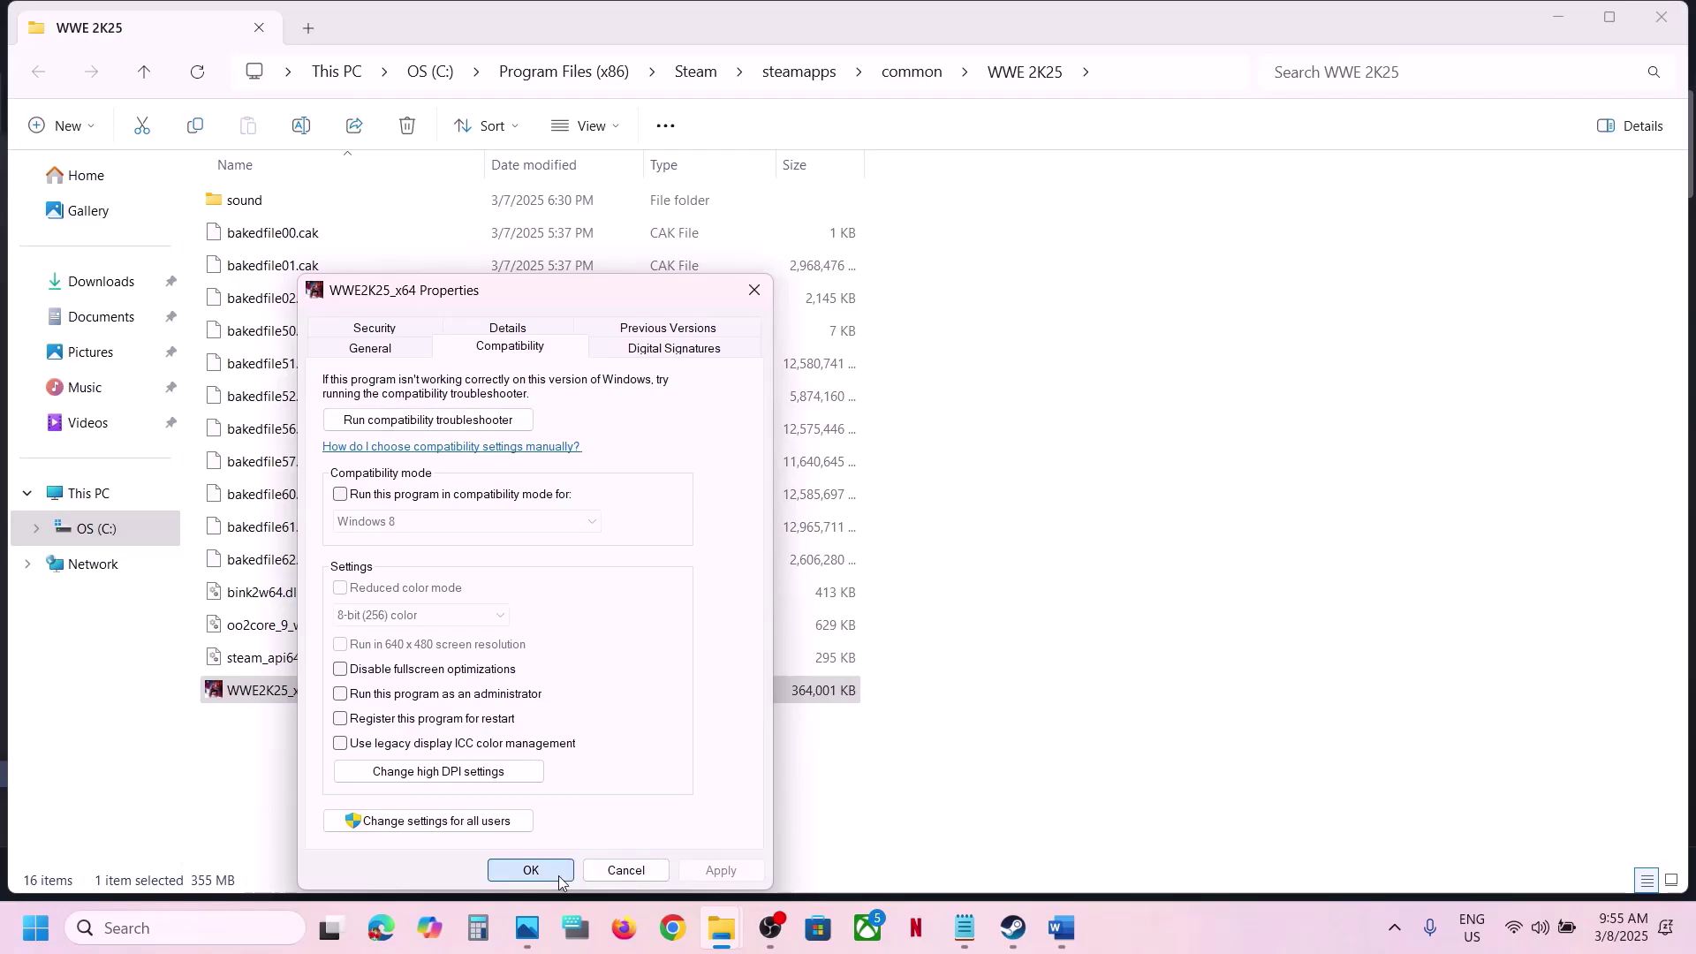
click(558, 875)
click(1014, 926)
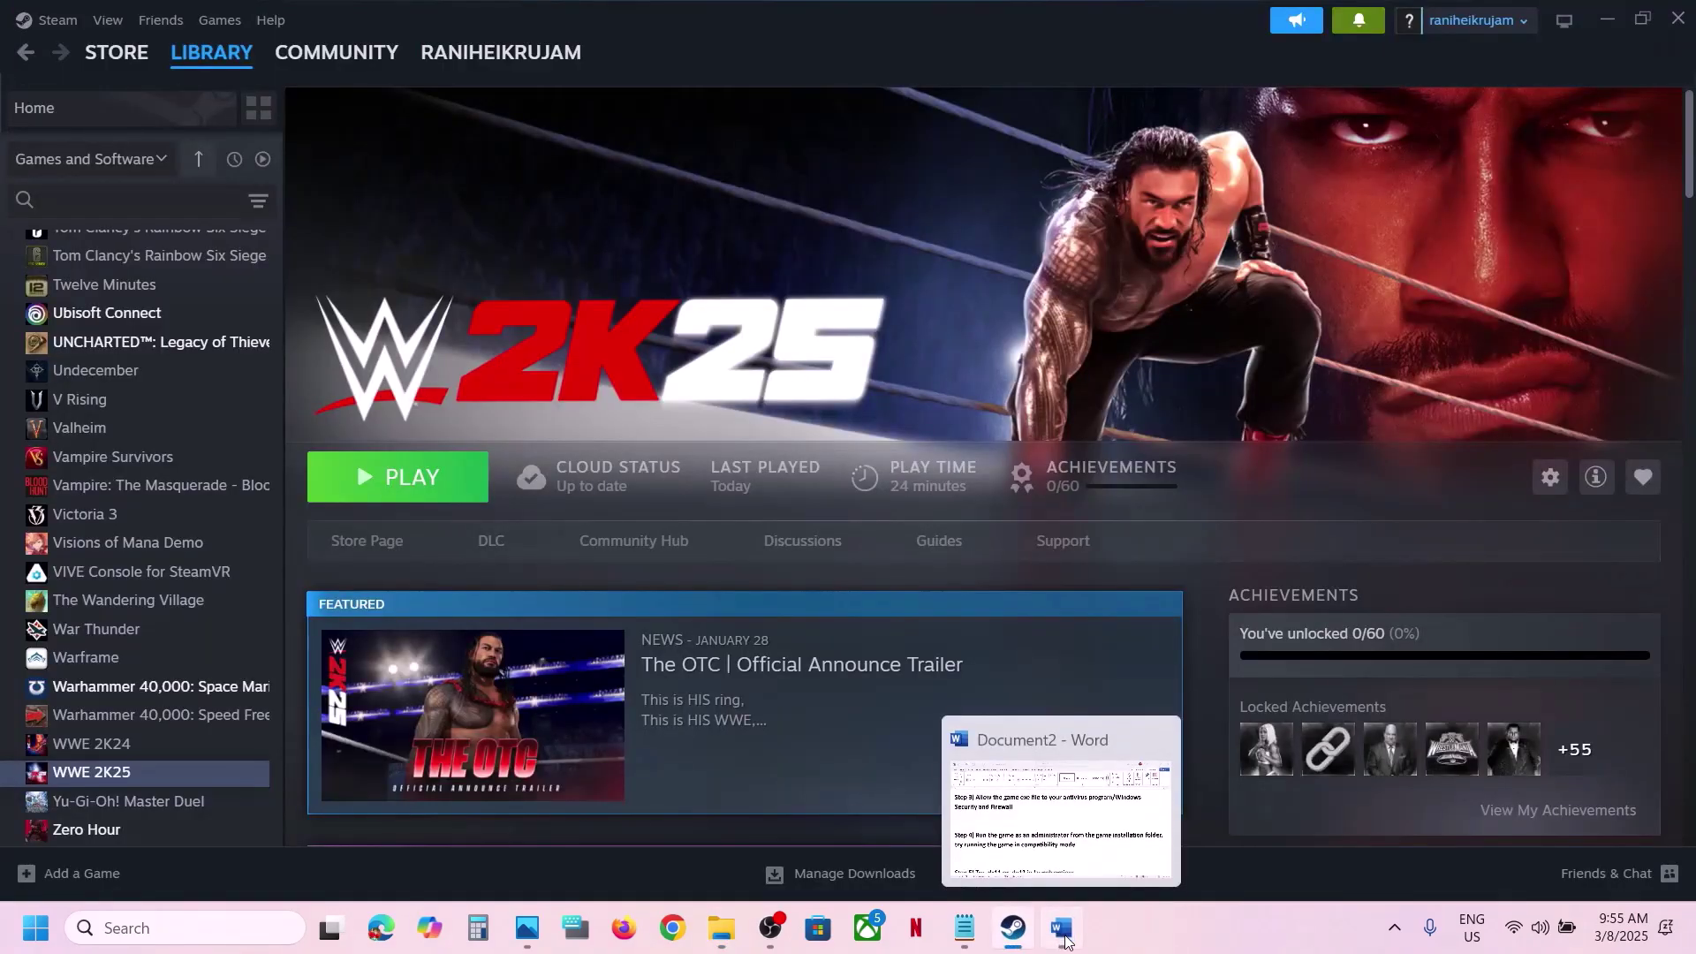
Step: Highlight Step 5 in the Word fix notes
click(1063, 927)
scroll(654, 624, down, 3)
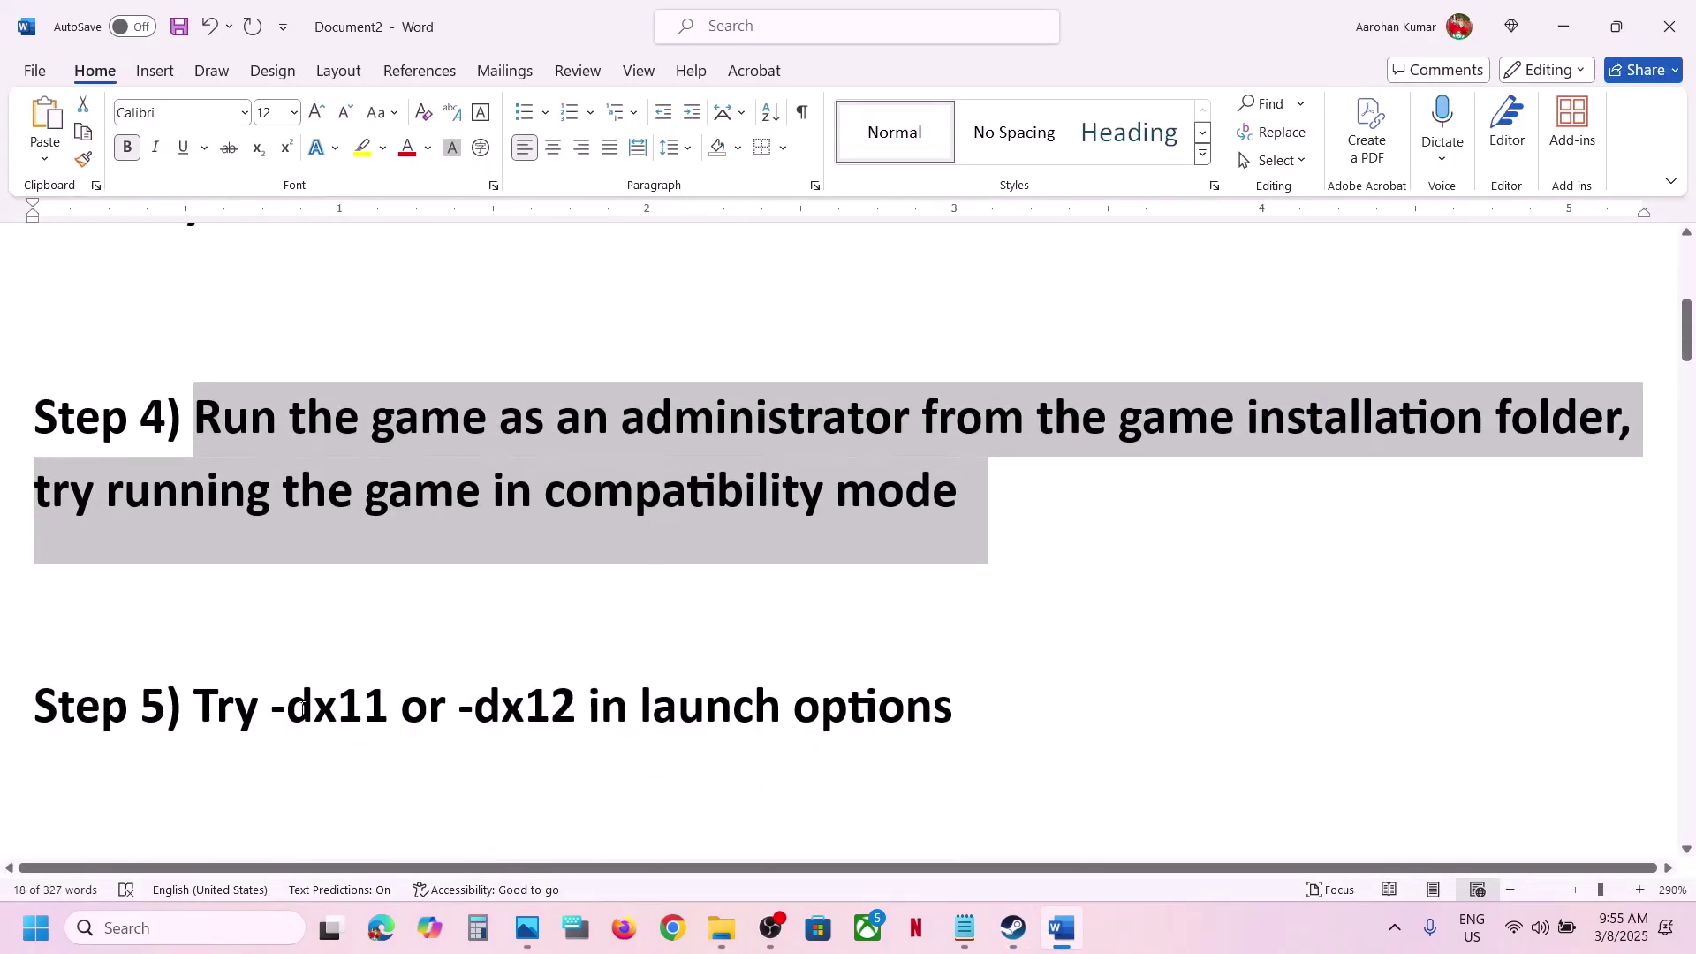
drag(288, 706, 996, 729)
Step: Set WWE 2K25's Steam launch options to -dx11
click(1013, 927)
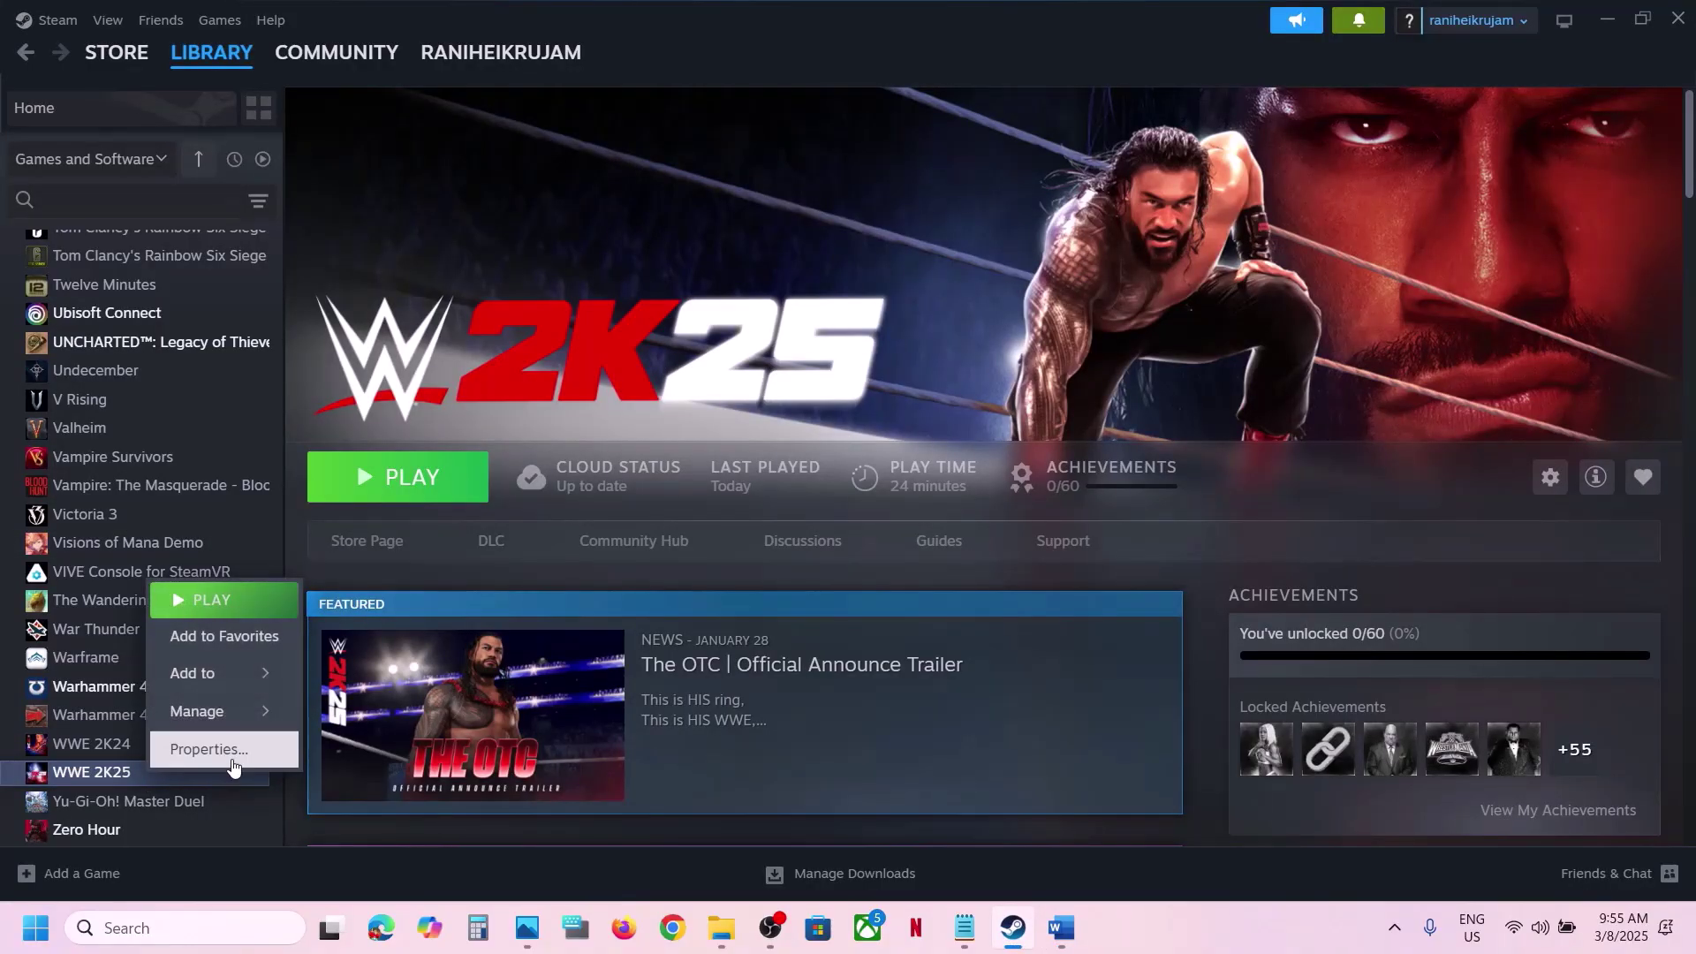
click(223, 749)
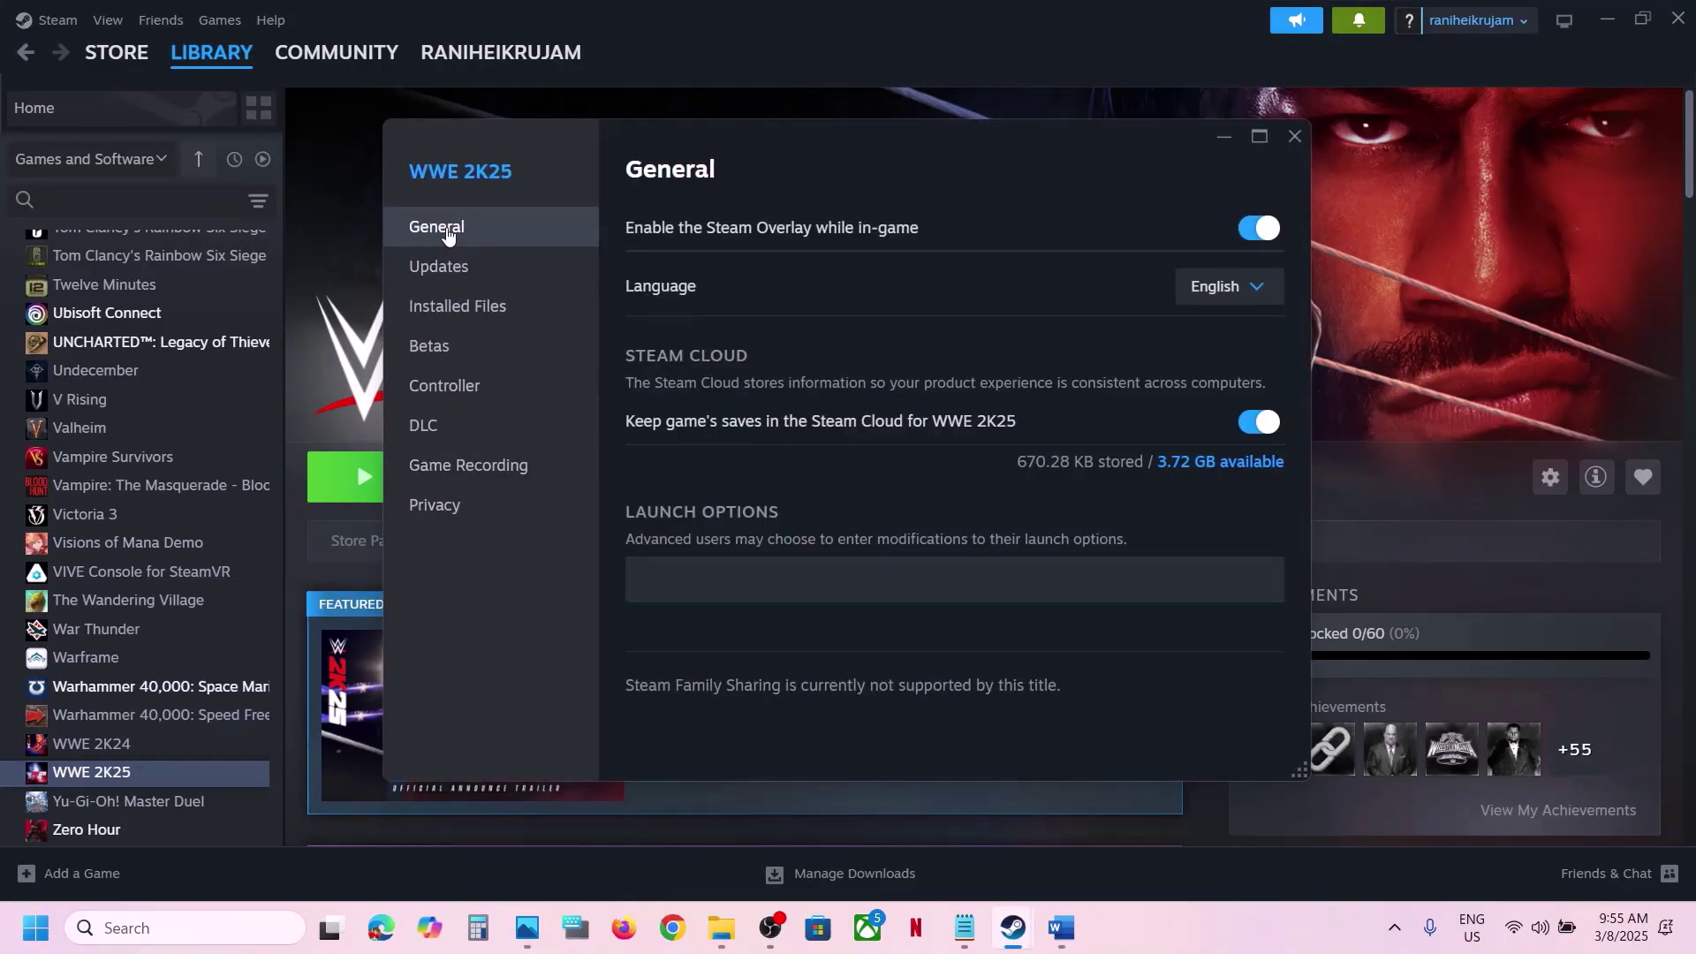
click(756, 567)
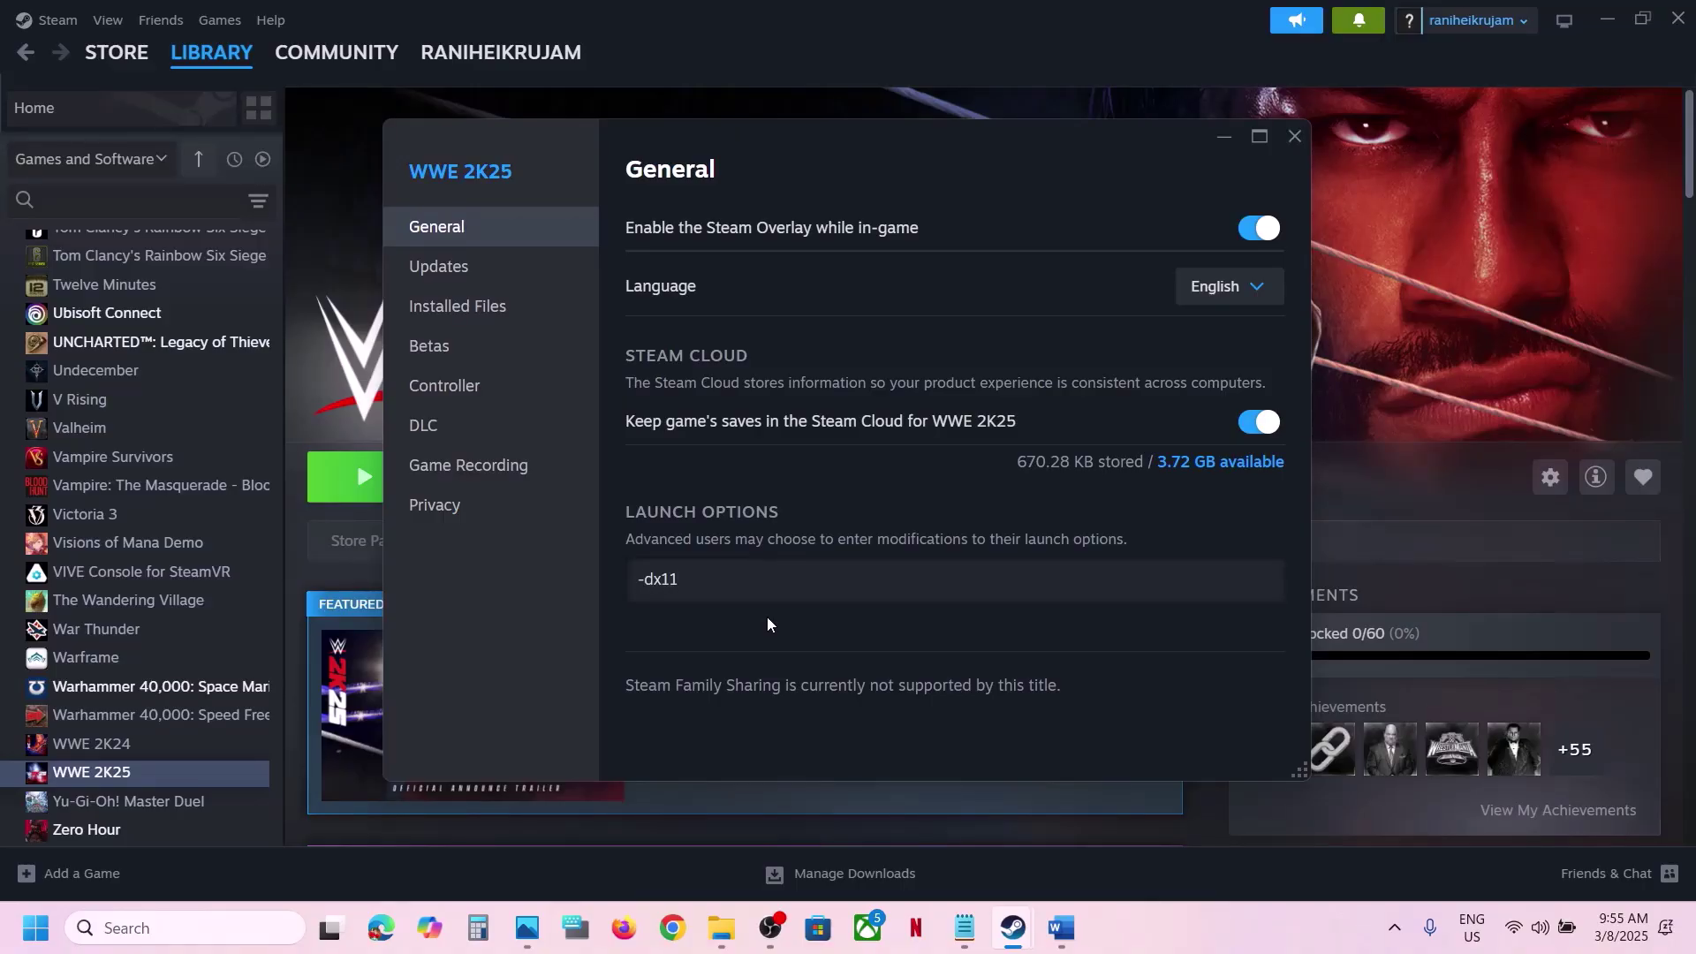
click(1295, 137)
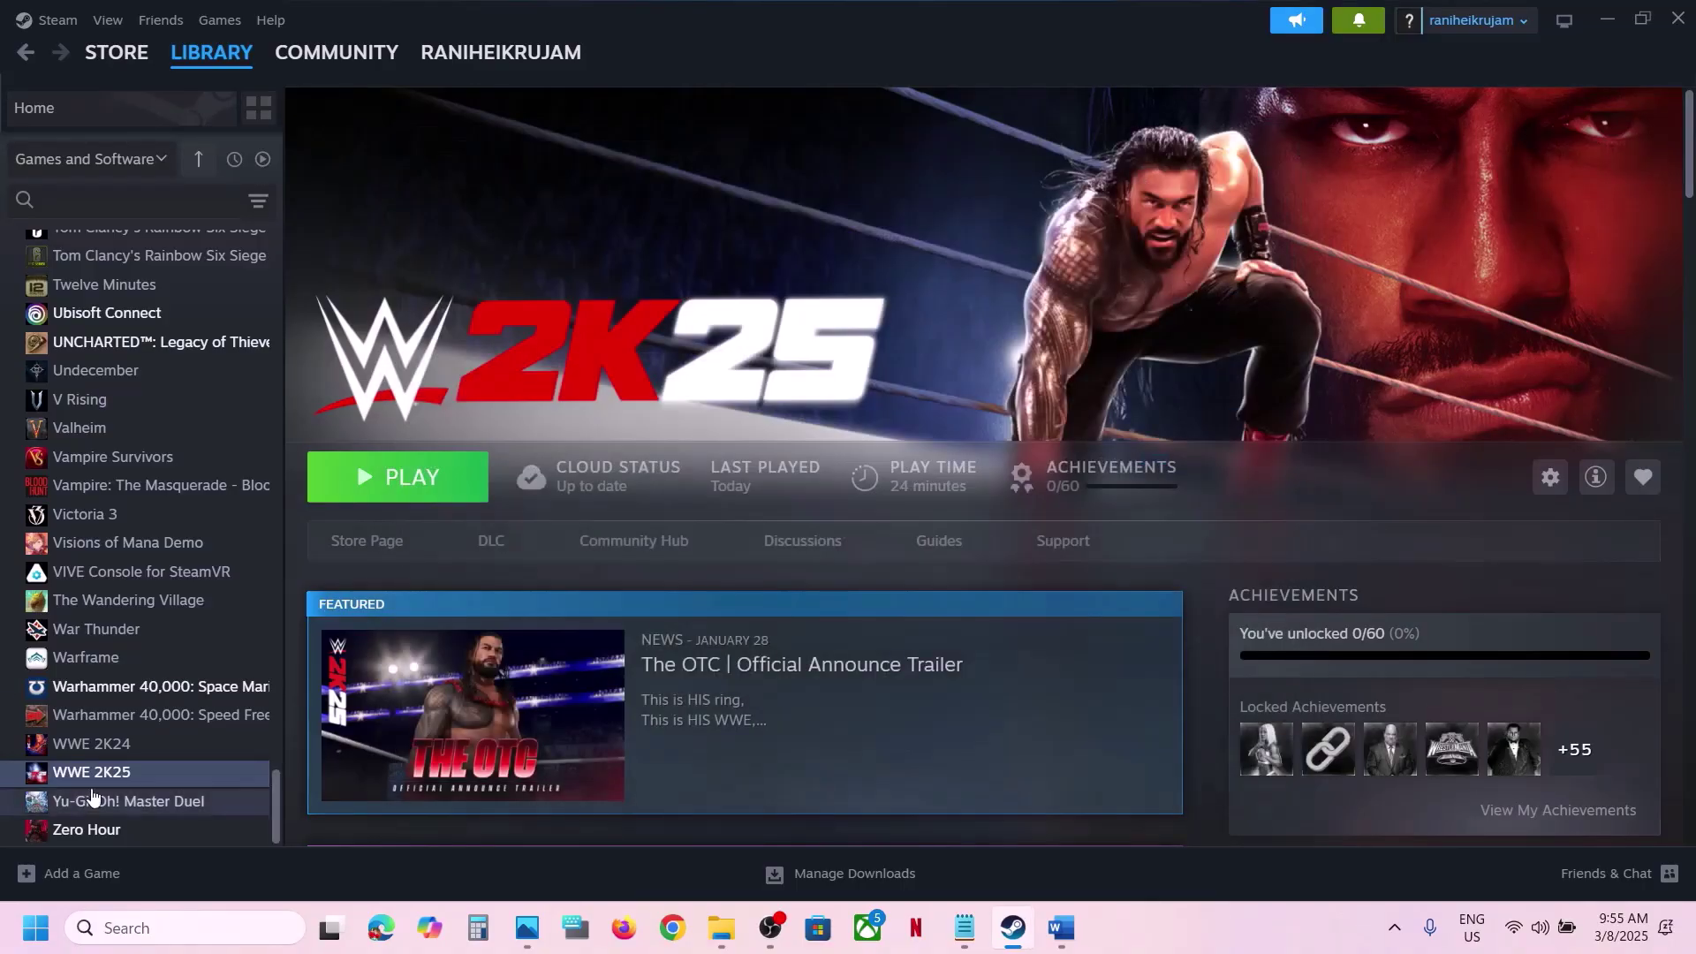
Step: Replace the launch option with -dx12, then delete it so the field is blank
right_click(215, 774)
click(181, 747)
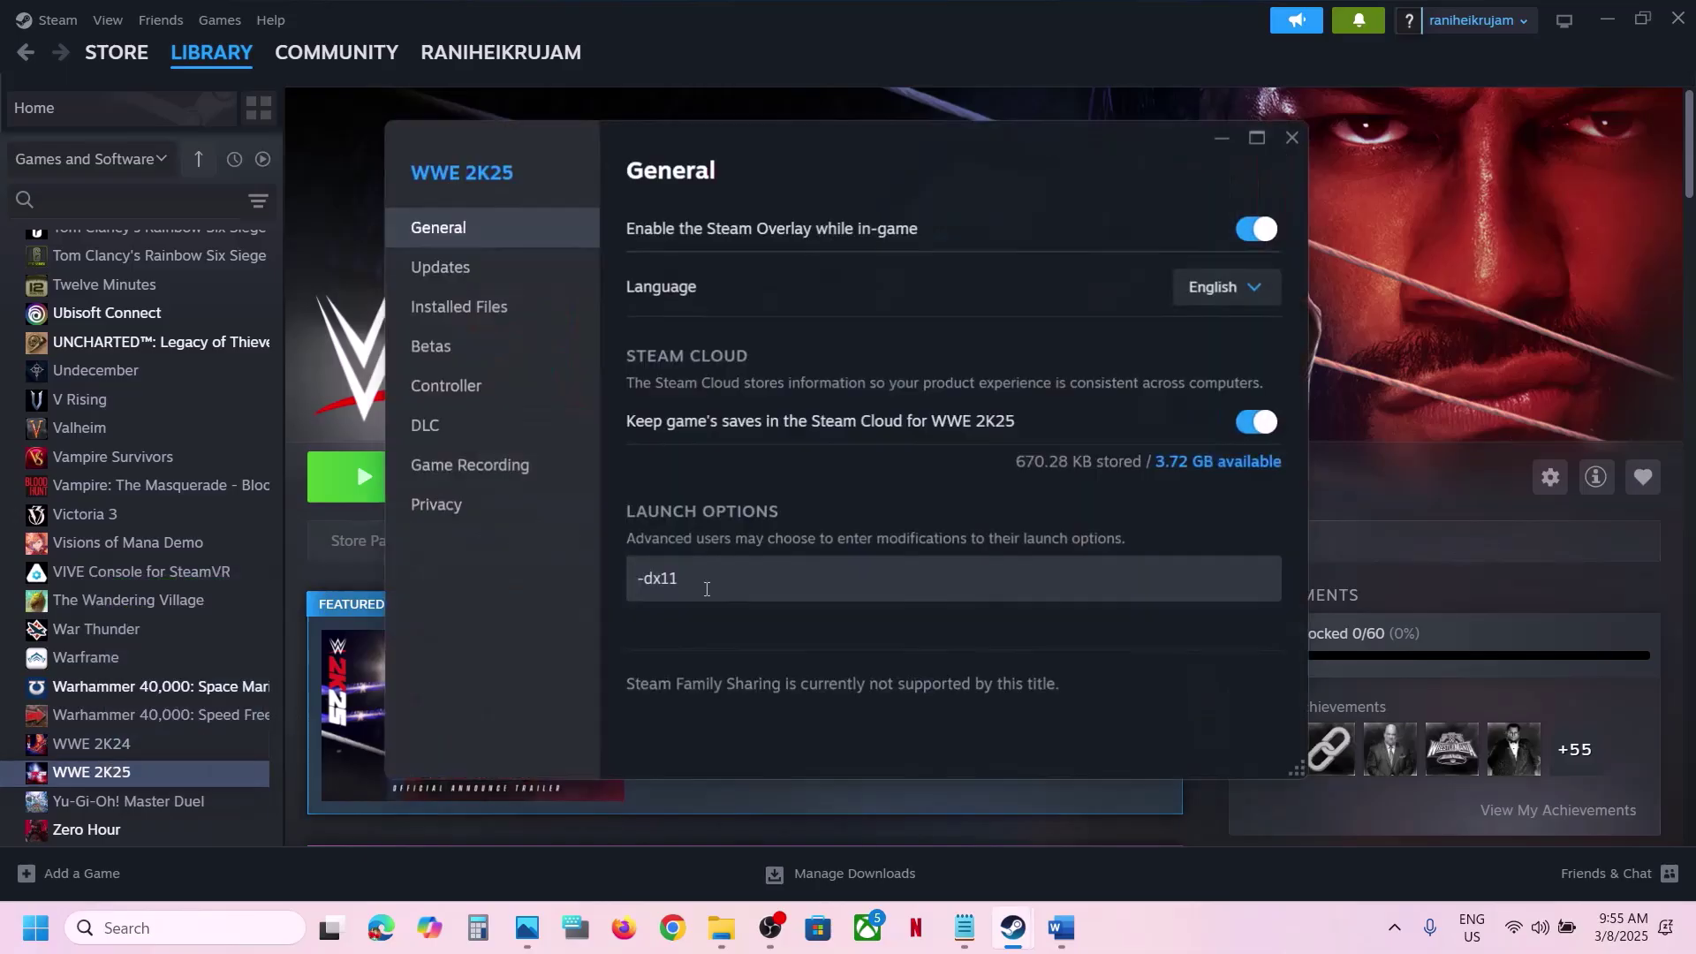
drag(685, 579, 562, 600)
text(-dx12)
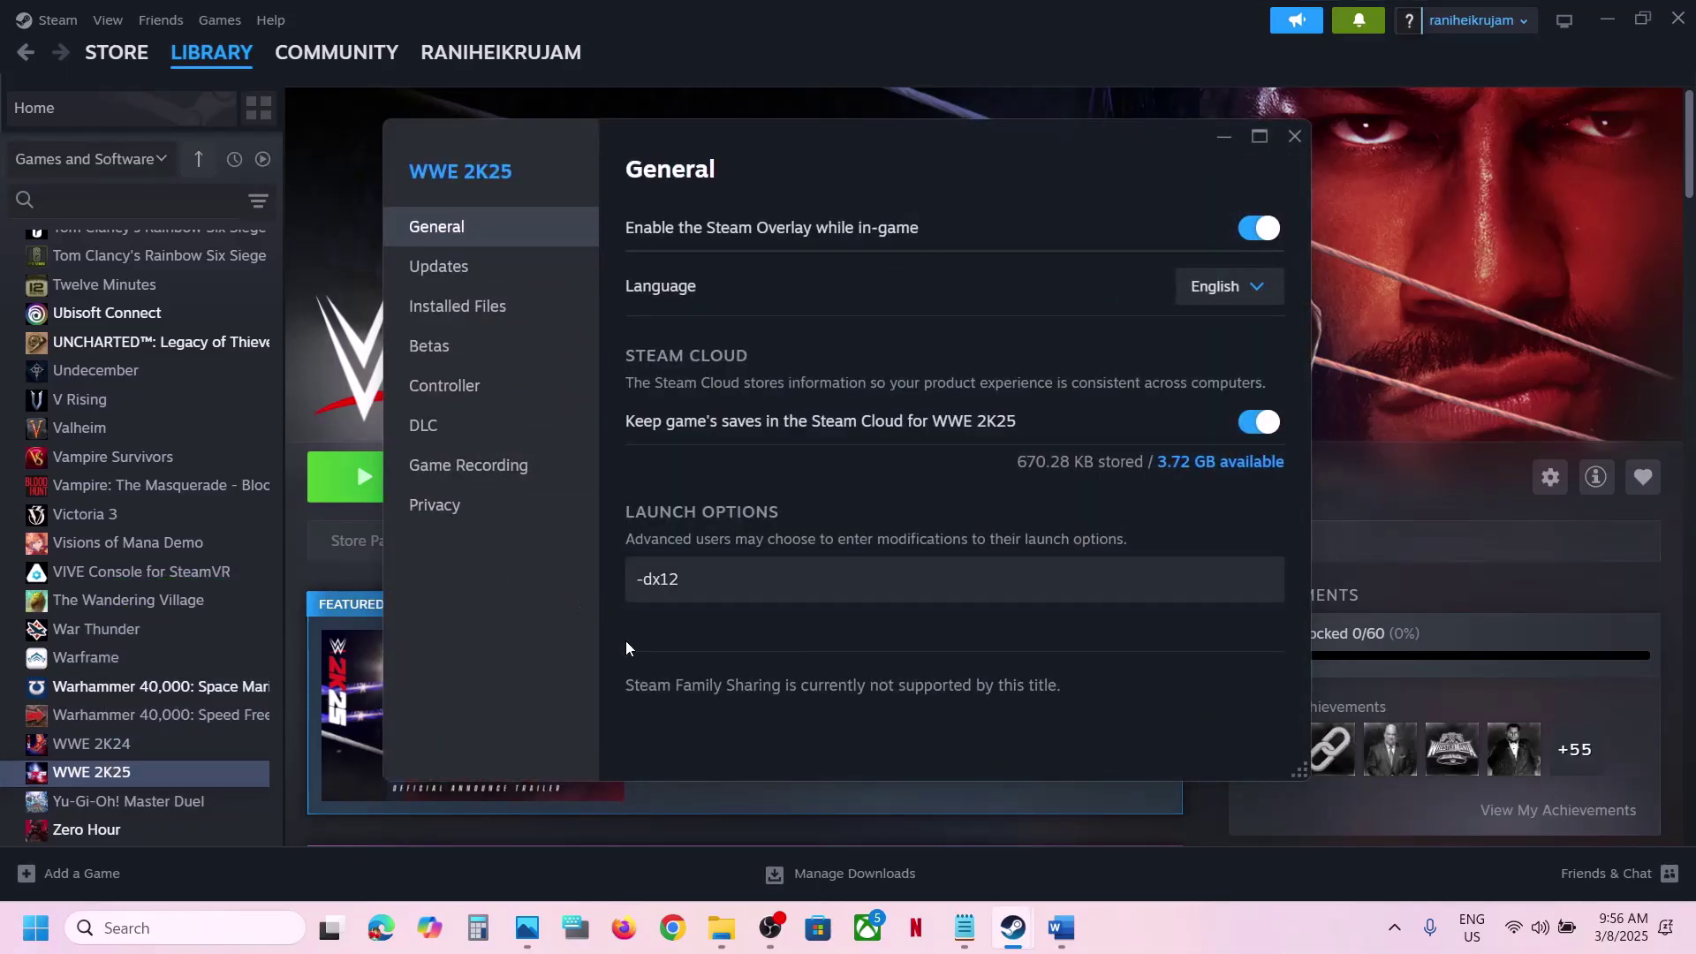
drag(777, 572, 371, 649)
key(BackSpace)
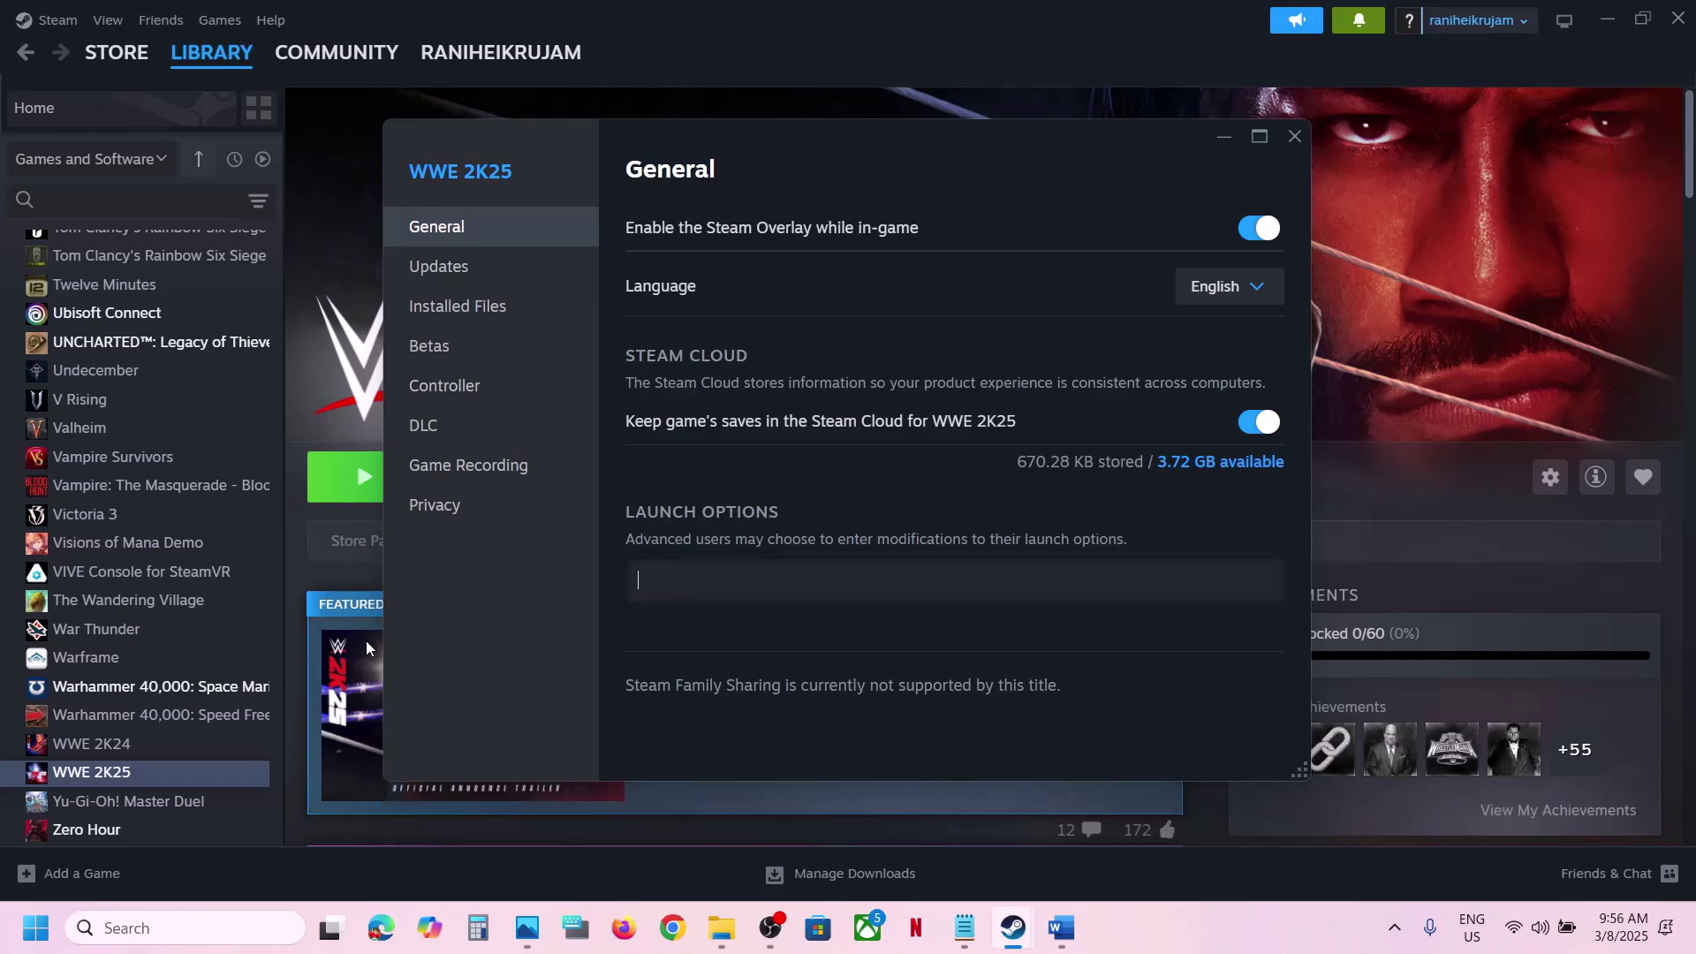
click(1295, 135)
Step: Highlight Word's Step 6 clean-install text and driver links, then follow the NVIDIA drivers link
click(1072, 929)
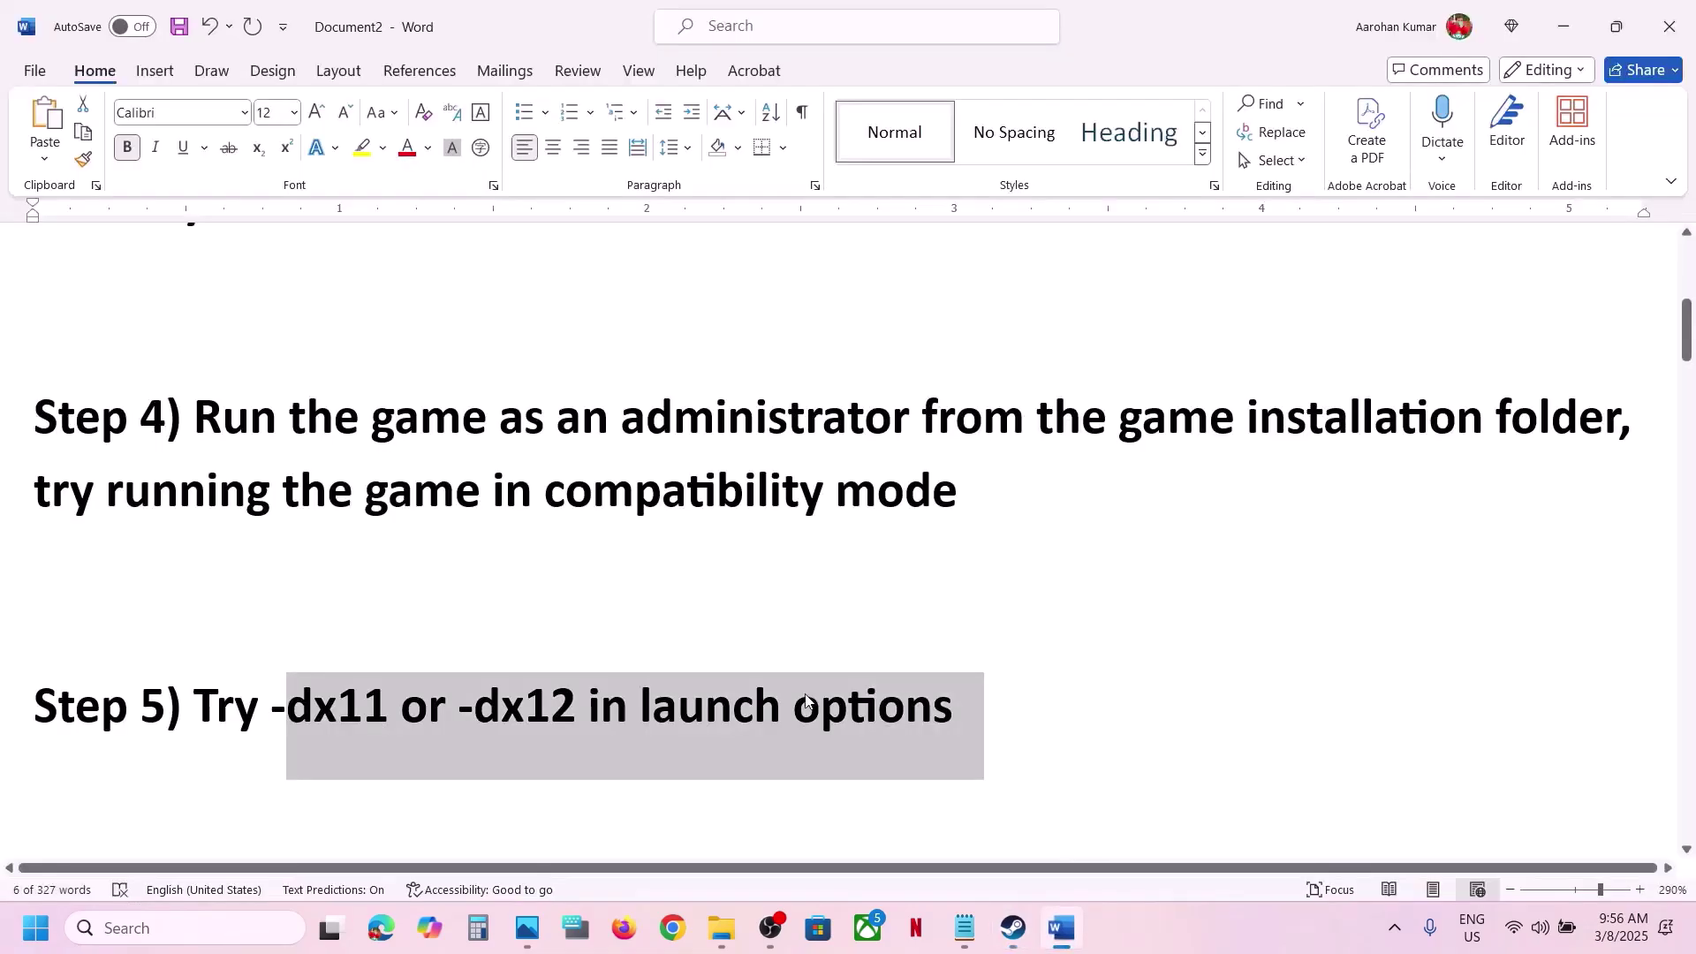
scroll(806, 694, down, 5)
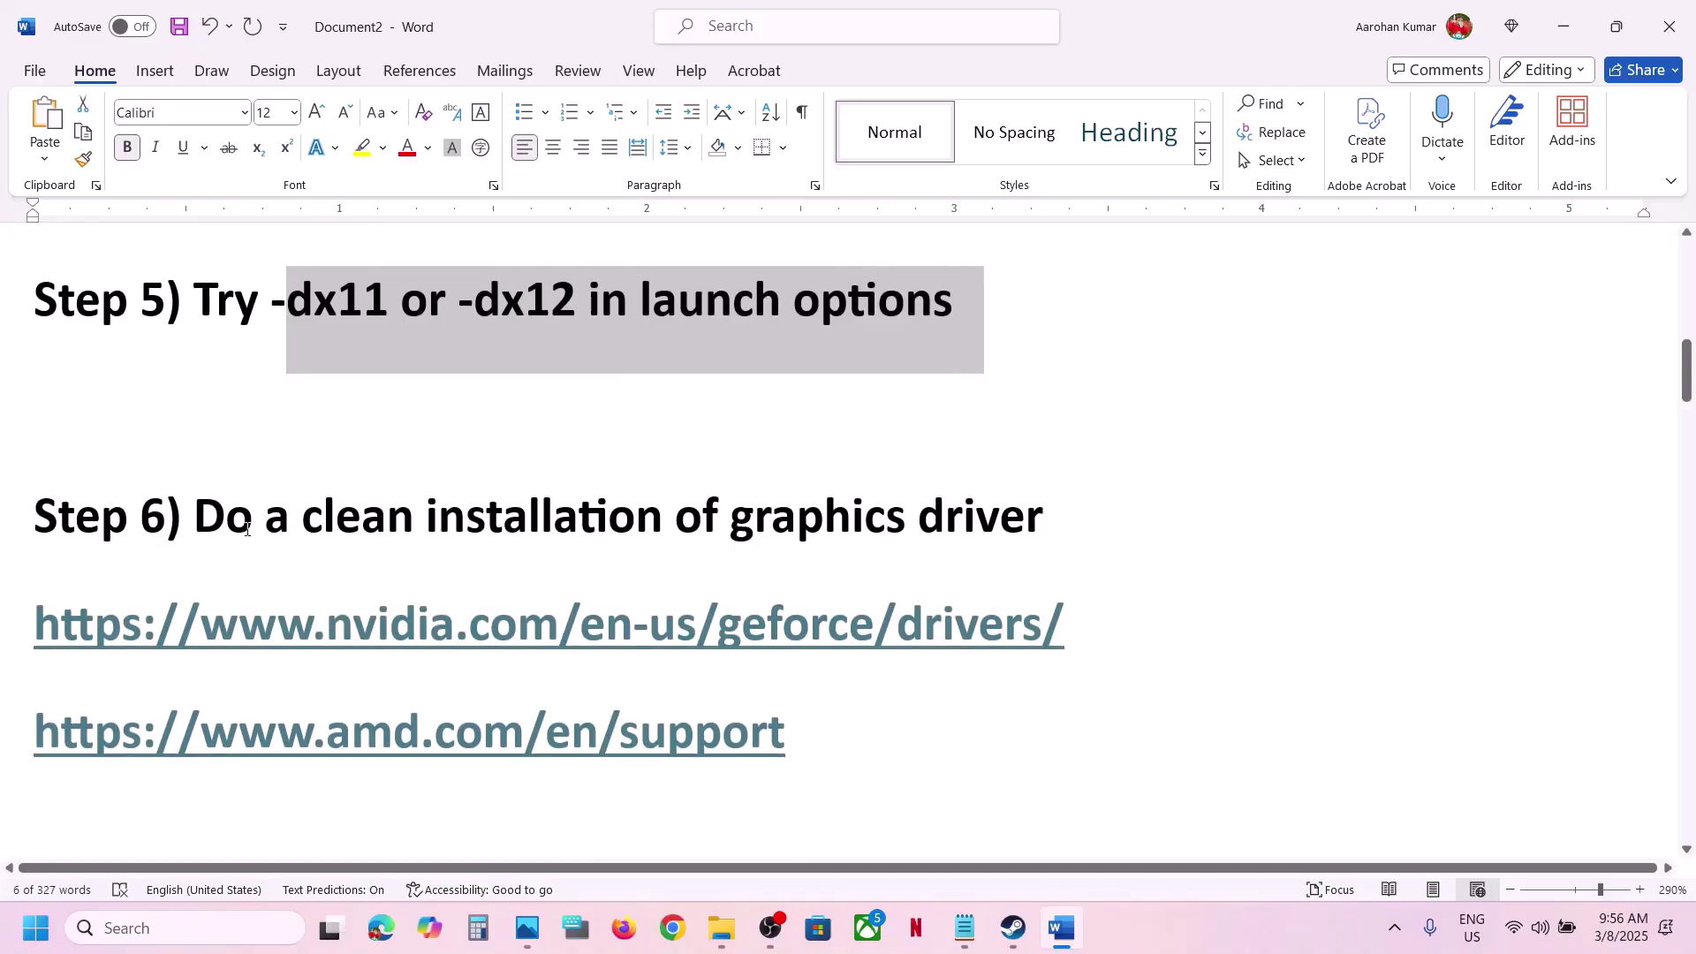
drag(249, 528, 971, 504)
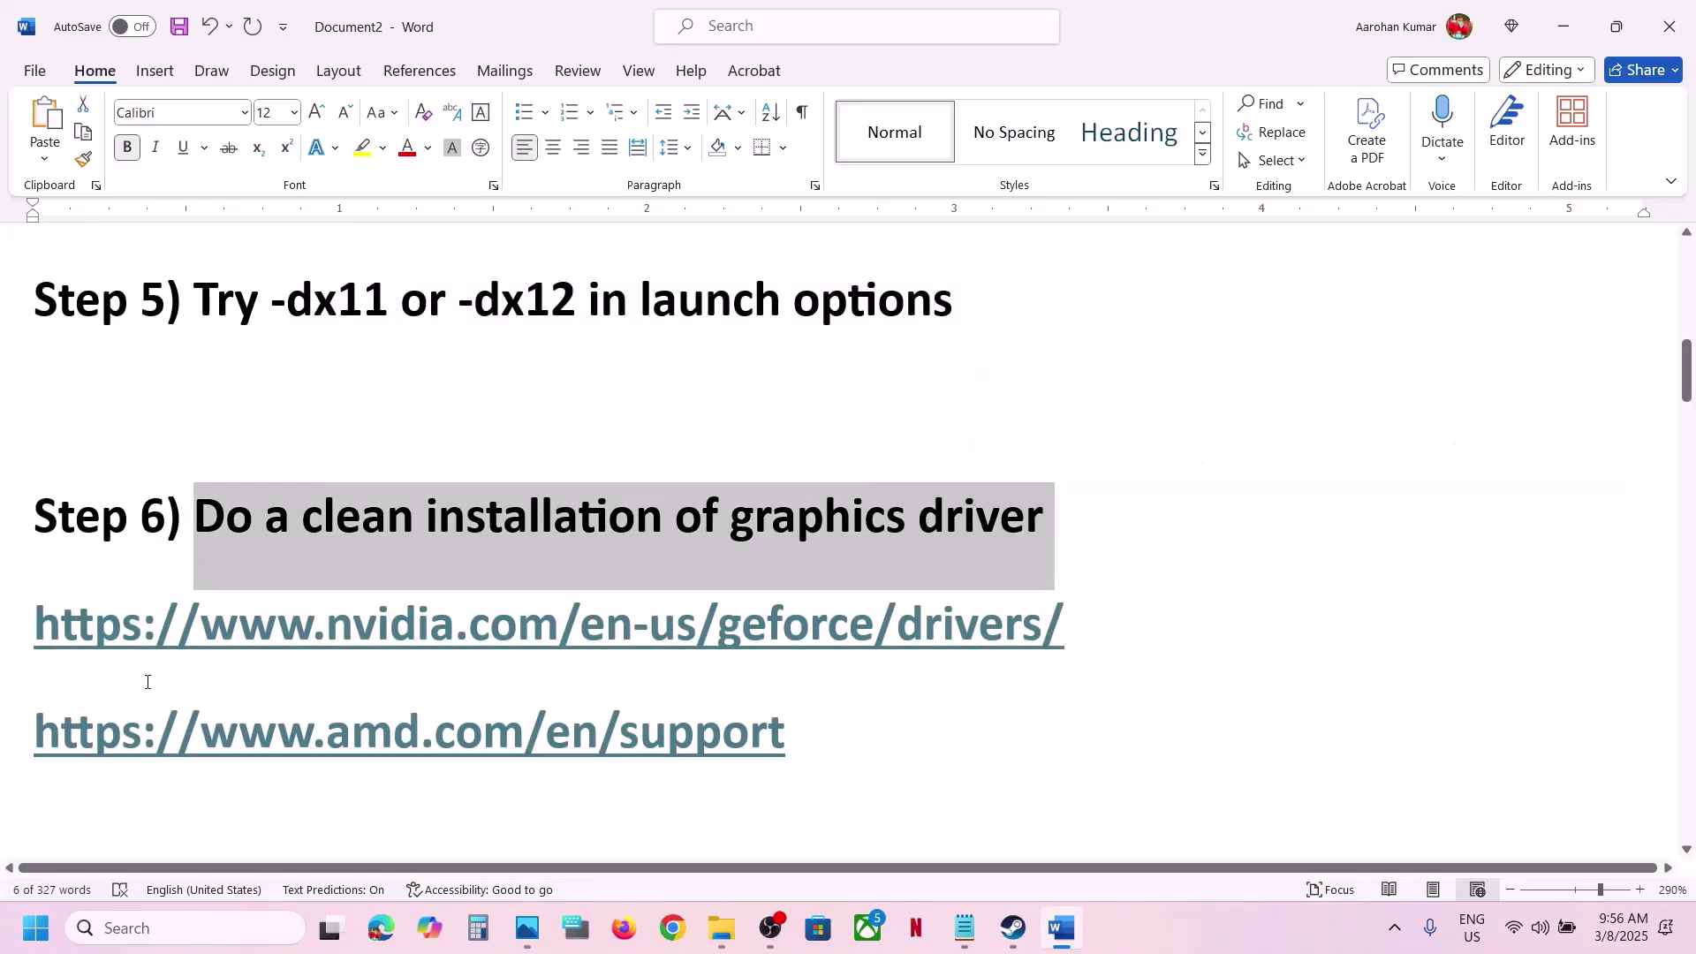
drag(121, 648, 781, 638)
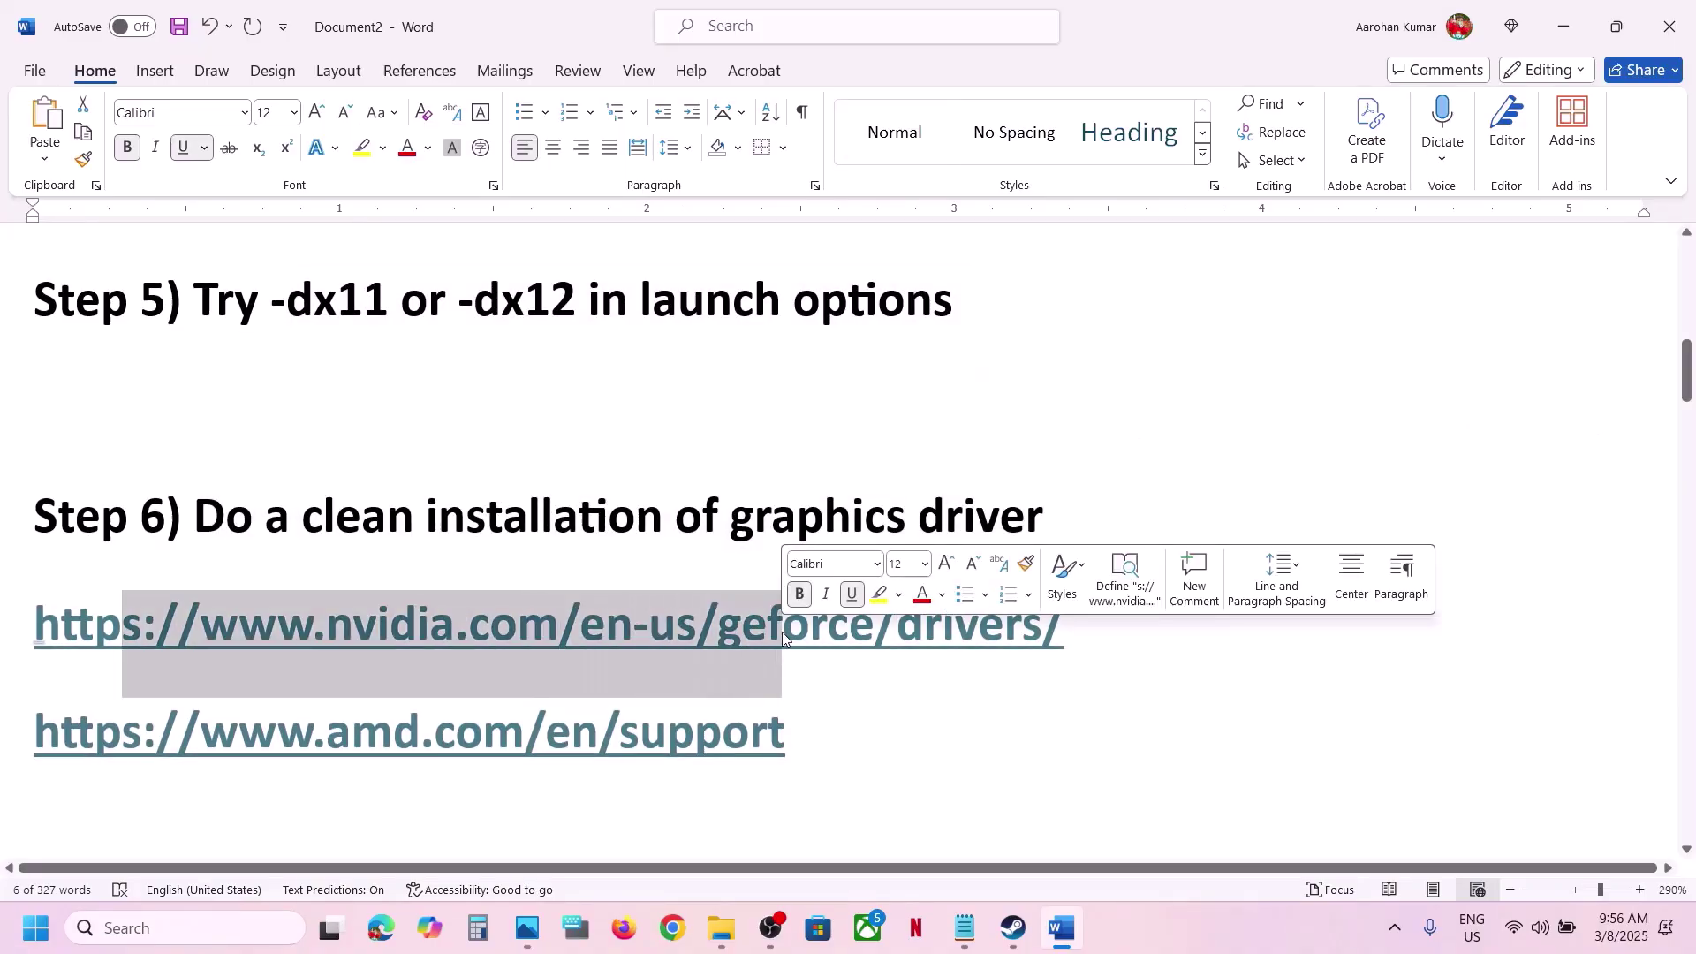
click(231, 751)
shift+click(734, 751)
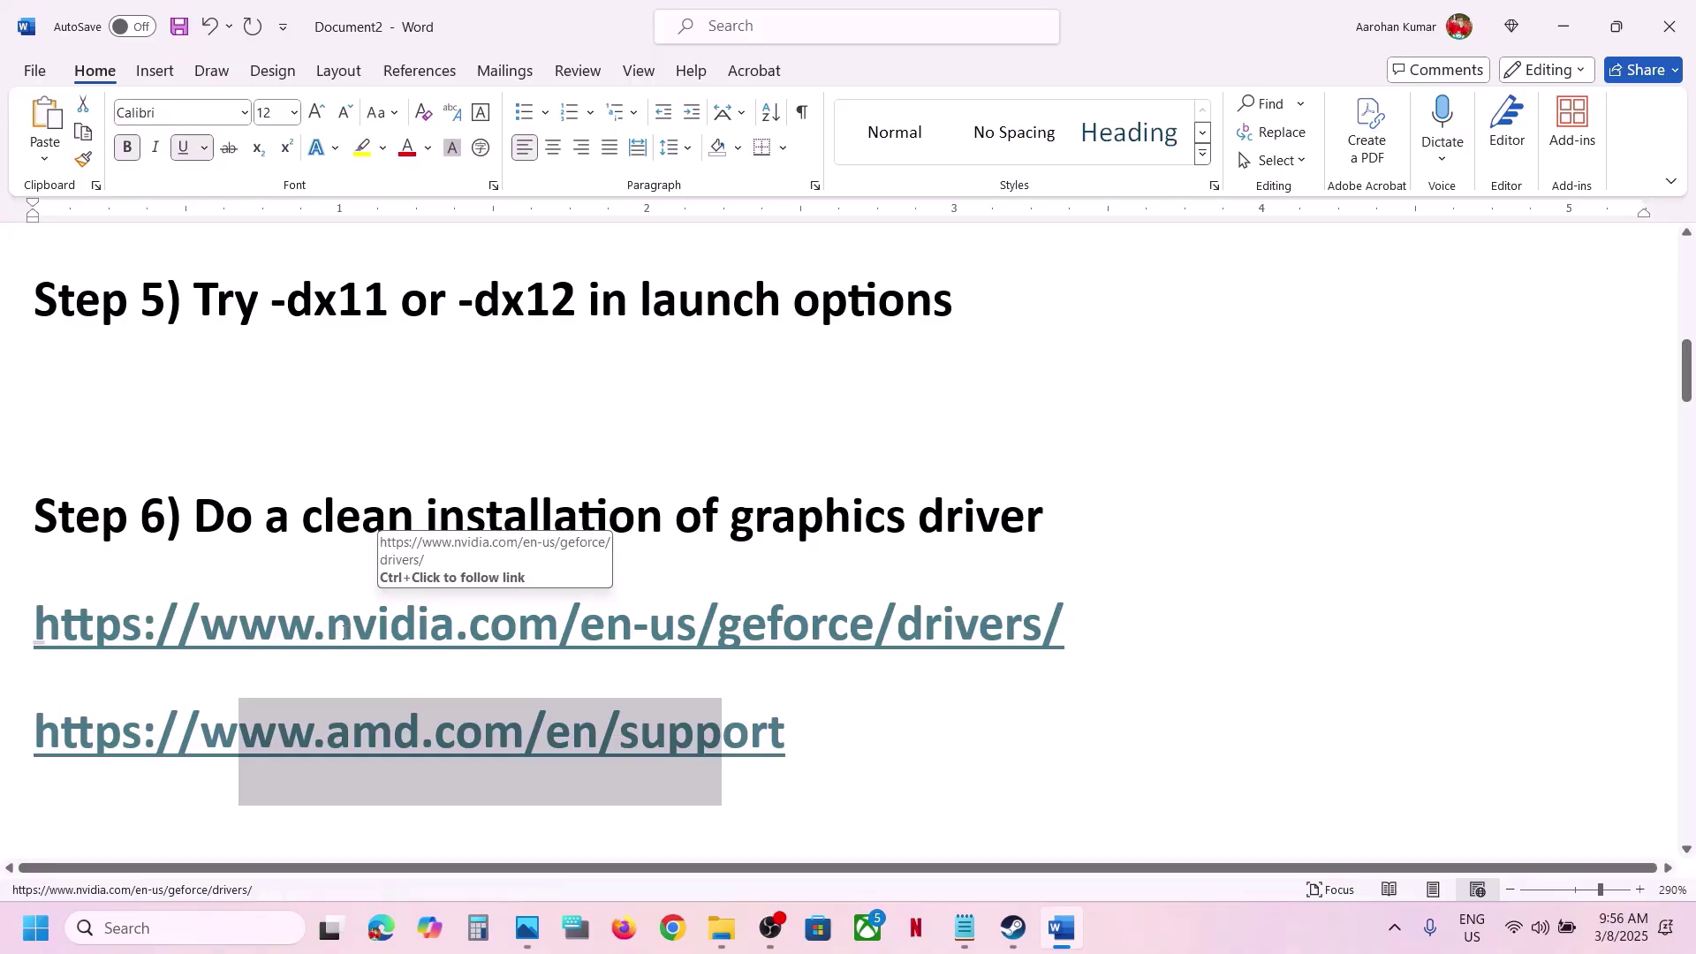
drag(378, 583, 1103, 629)
ctrl+click(1016, 626)
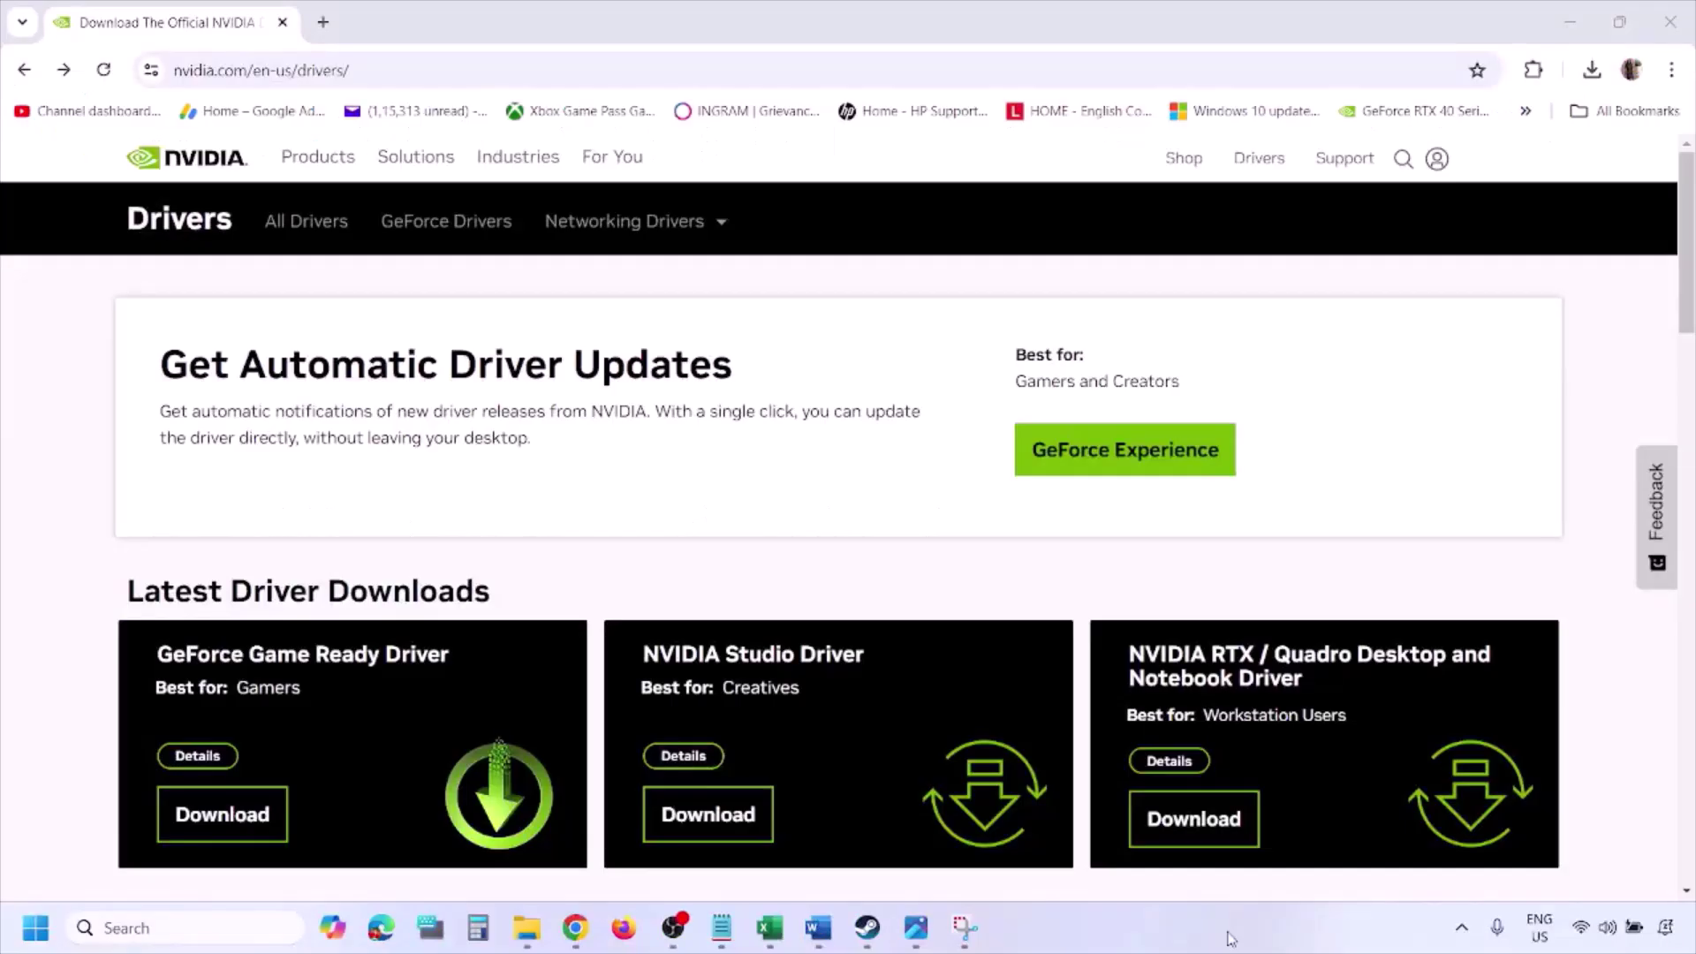
Step: Search NVIDIA drivers for Windows 11, then view the Game Ready download and installer screenshots
scroll(396, 541, down, 10)
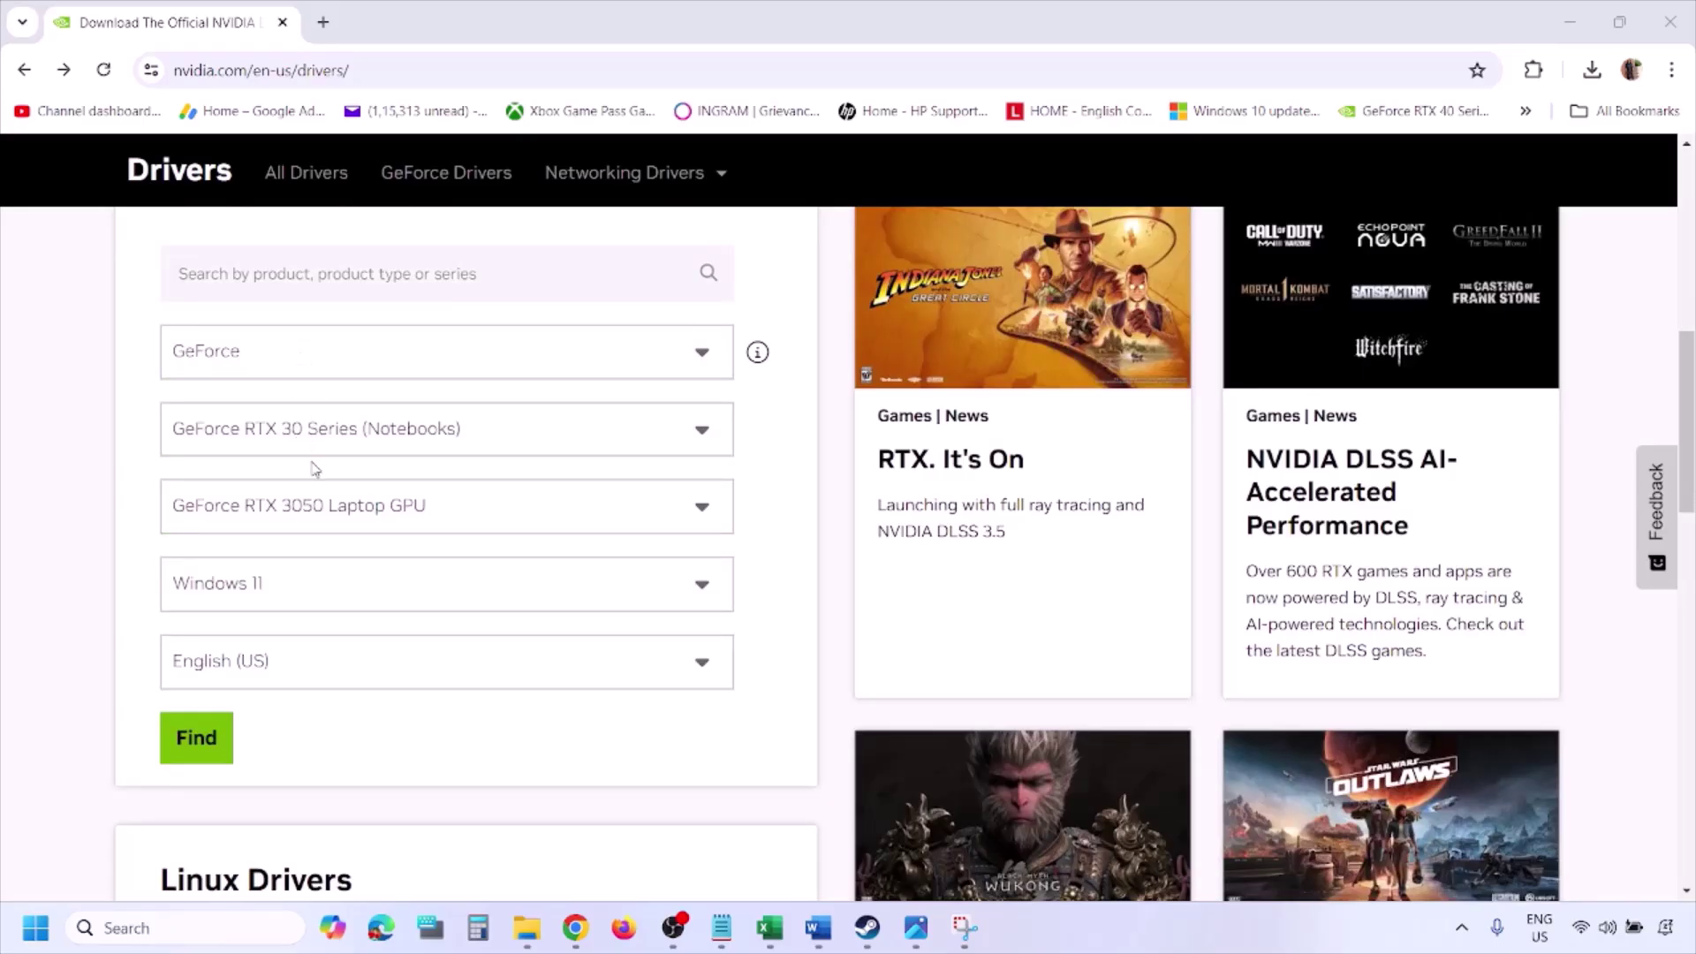
click(279, 589)
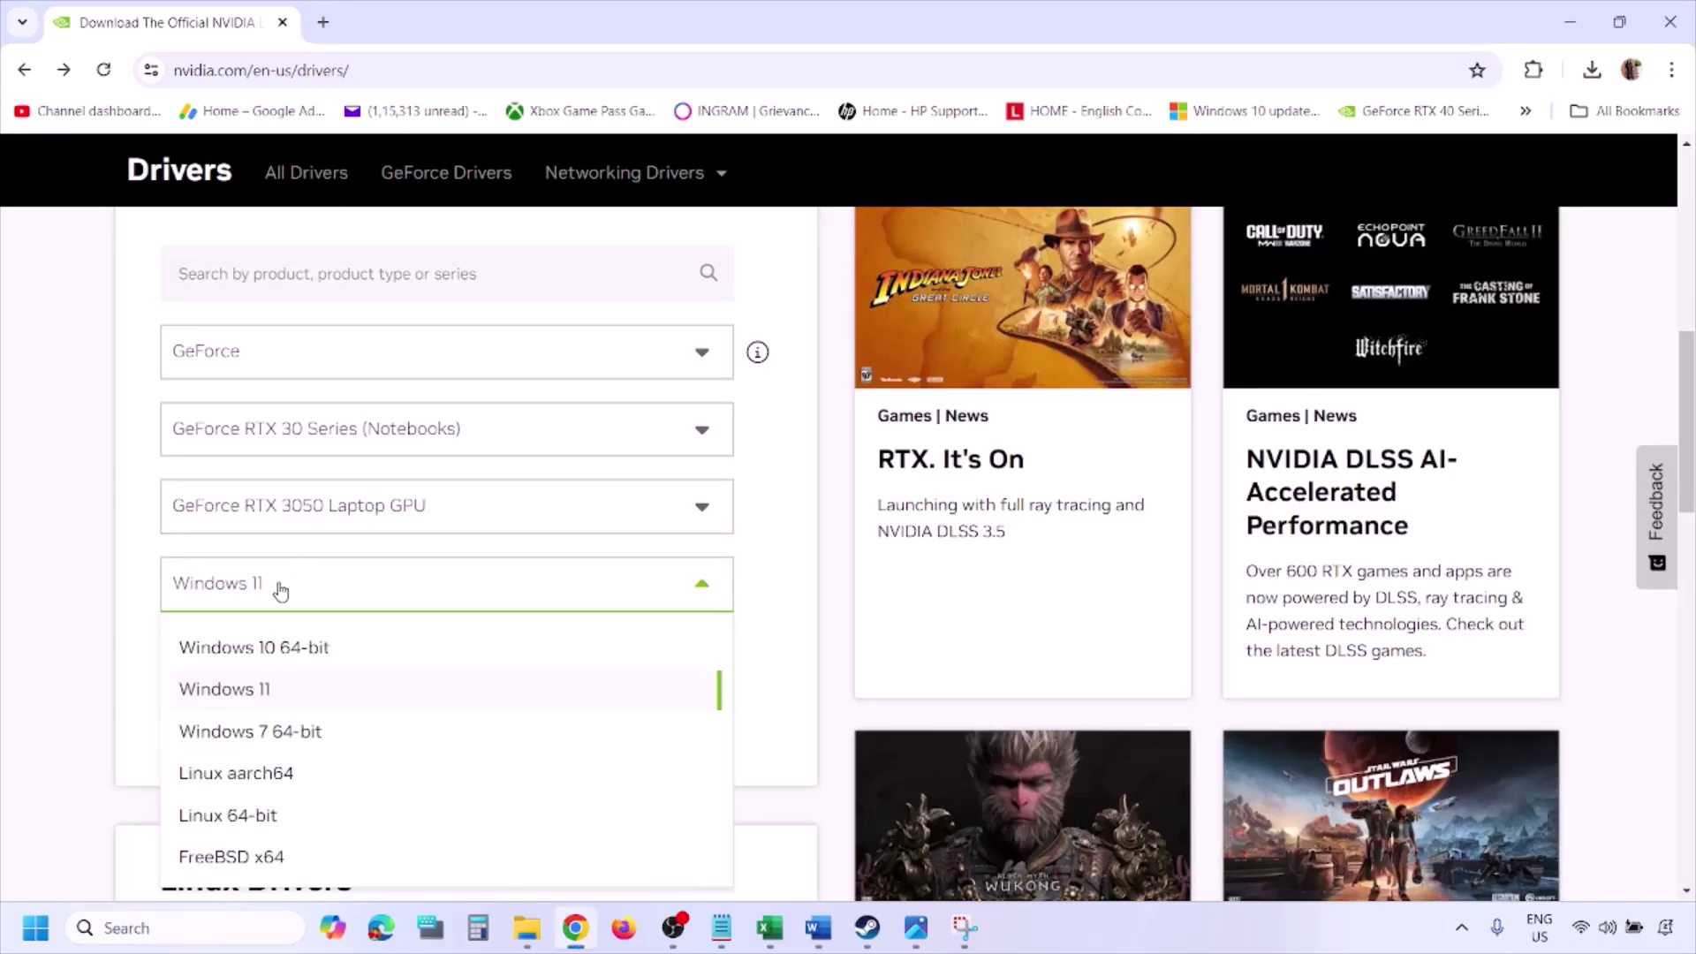
click(248, 691)
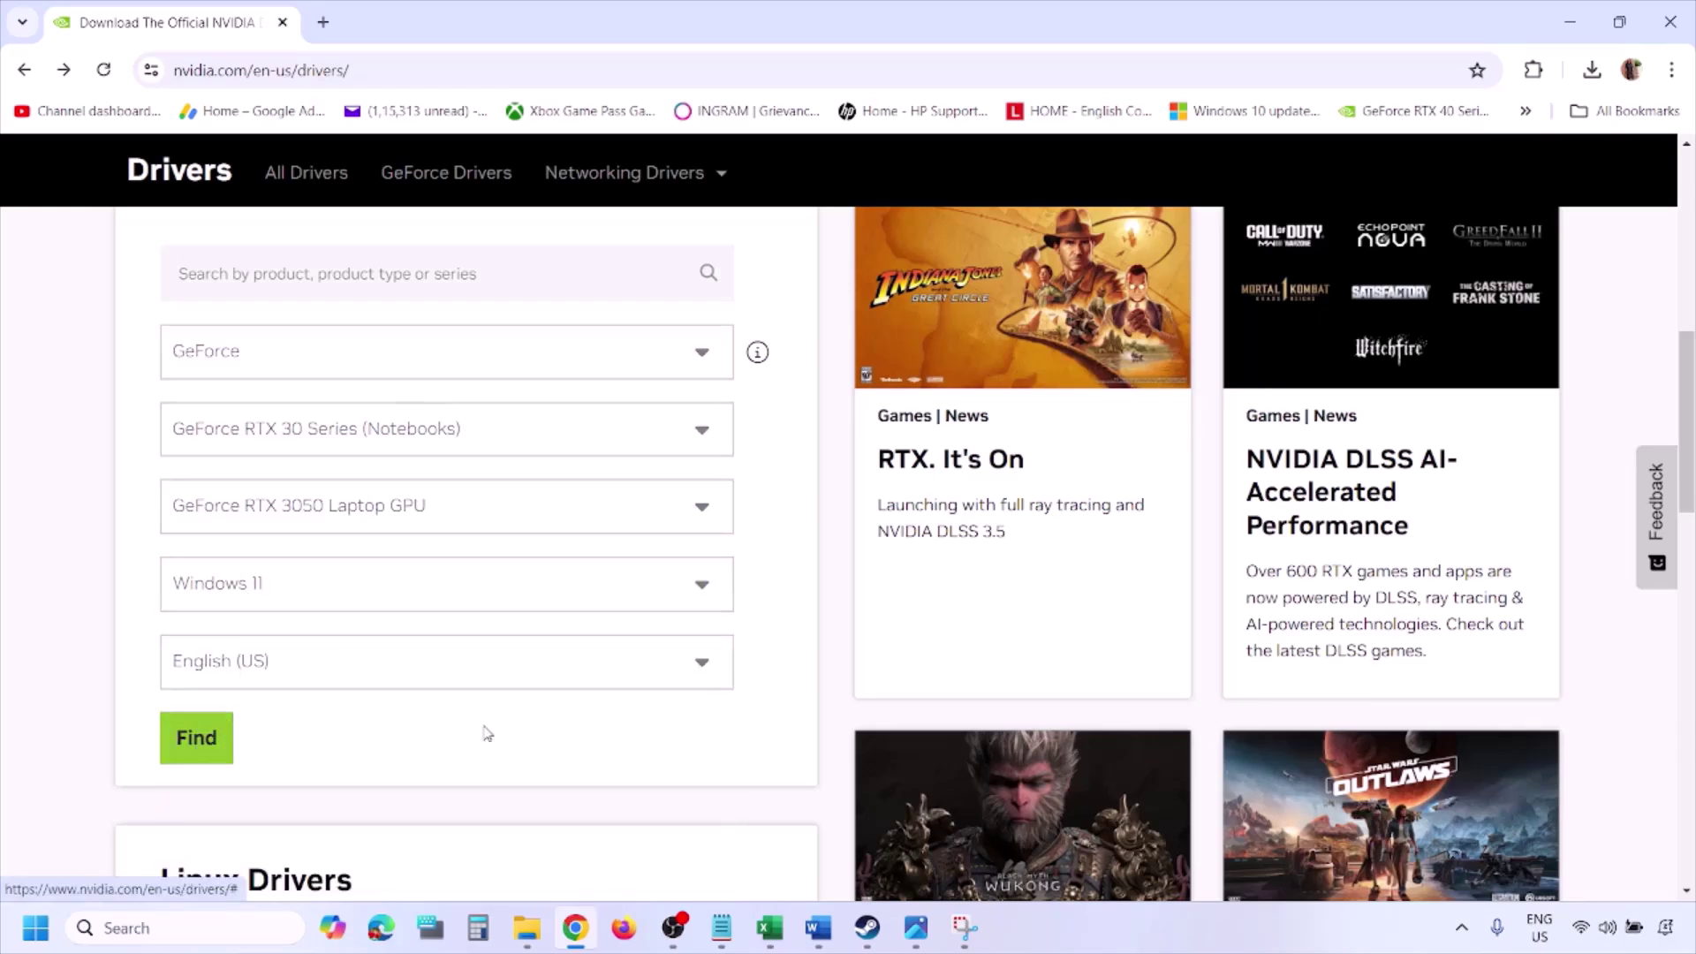
click(917, 932)
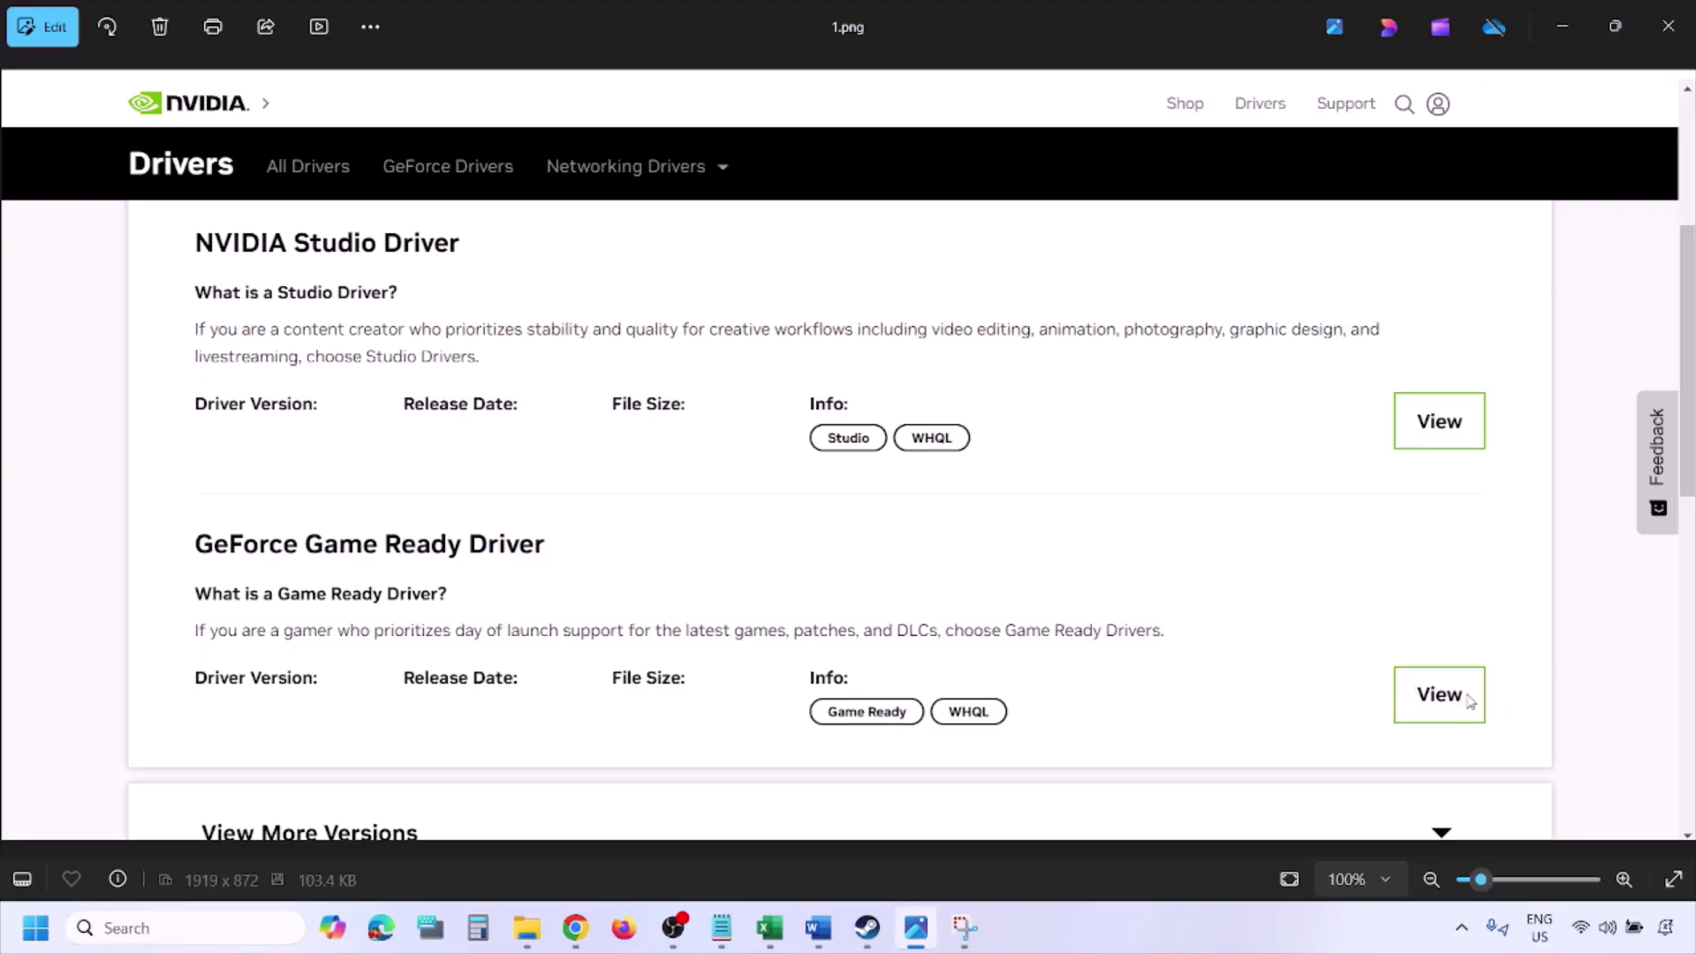
key(Right)
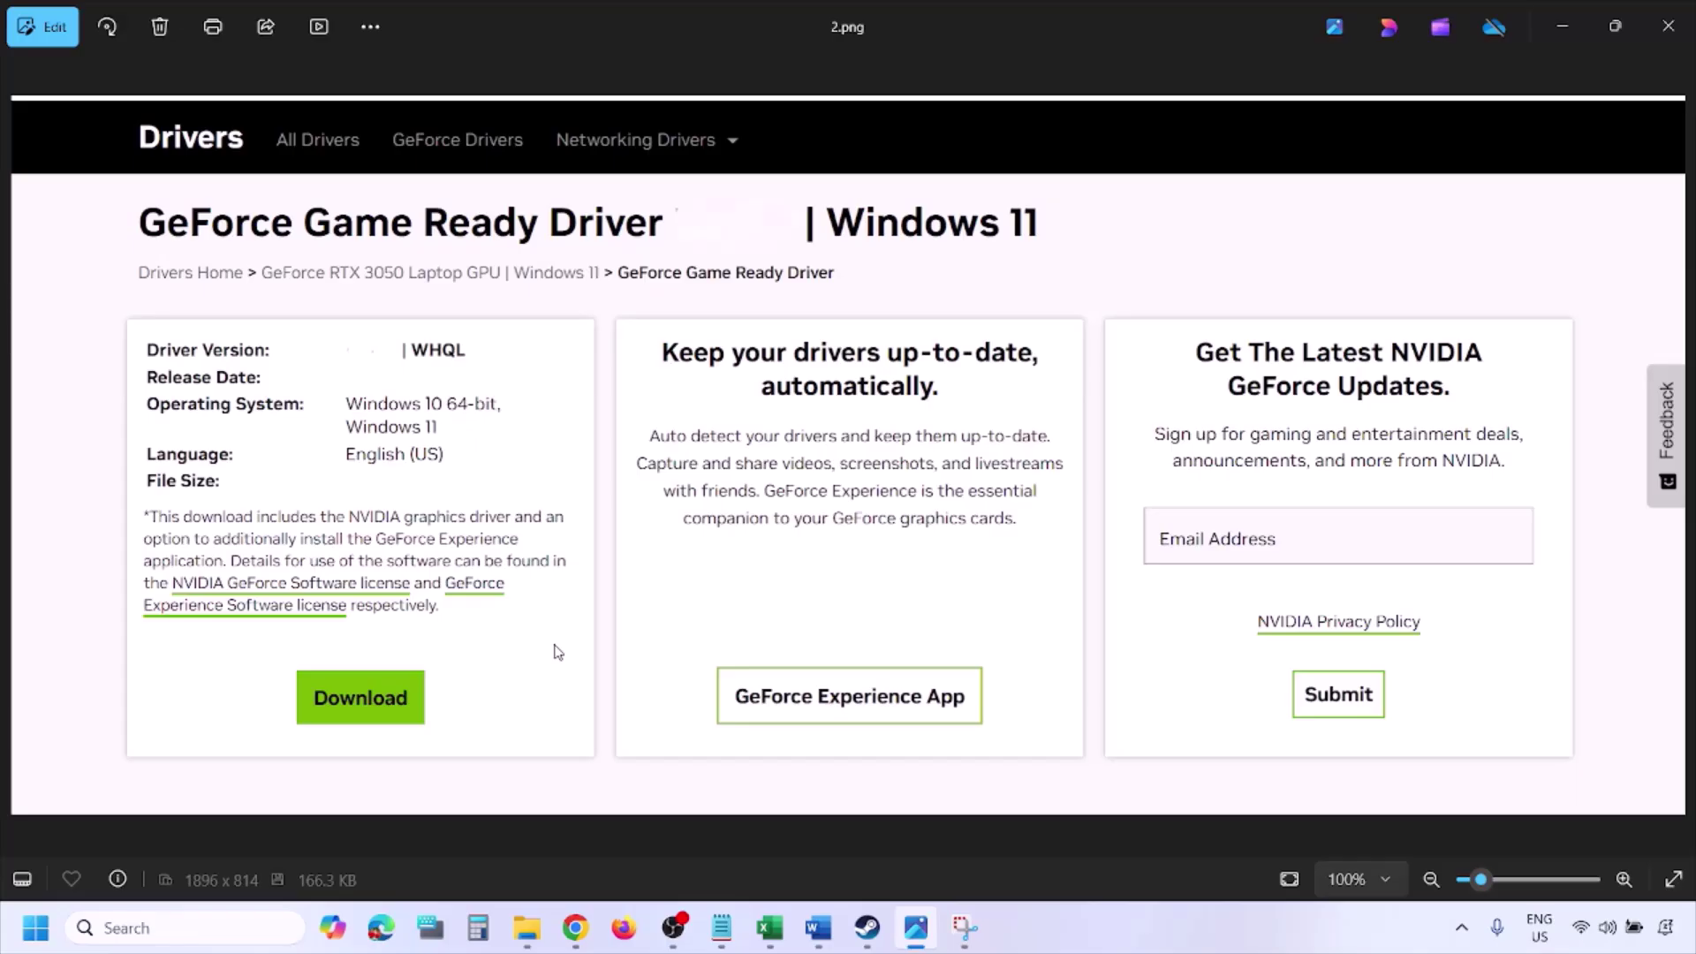
key(Right)
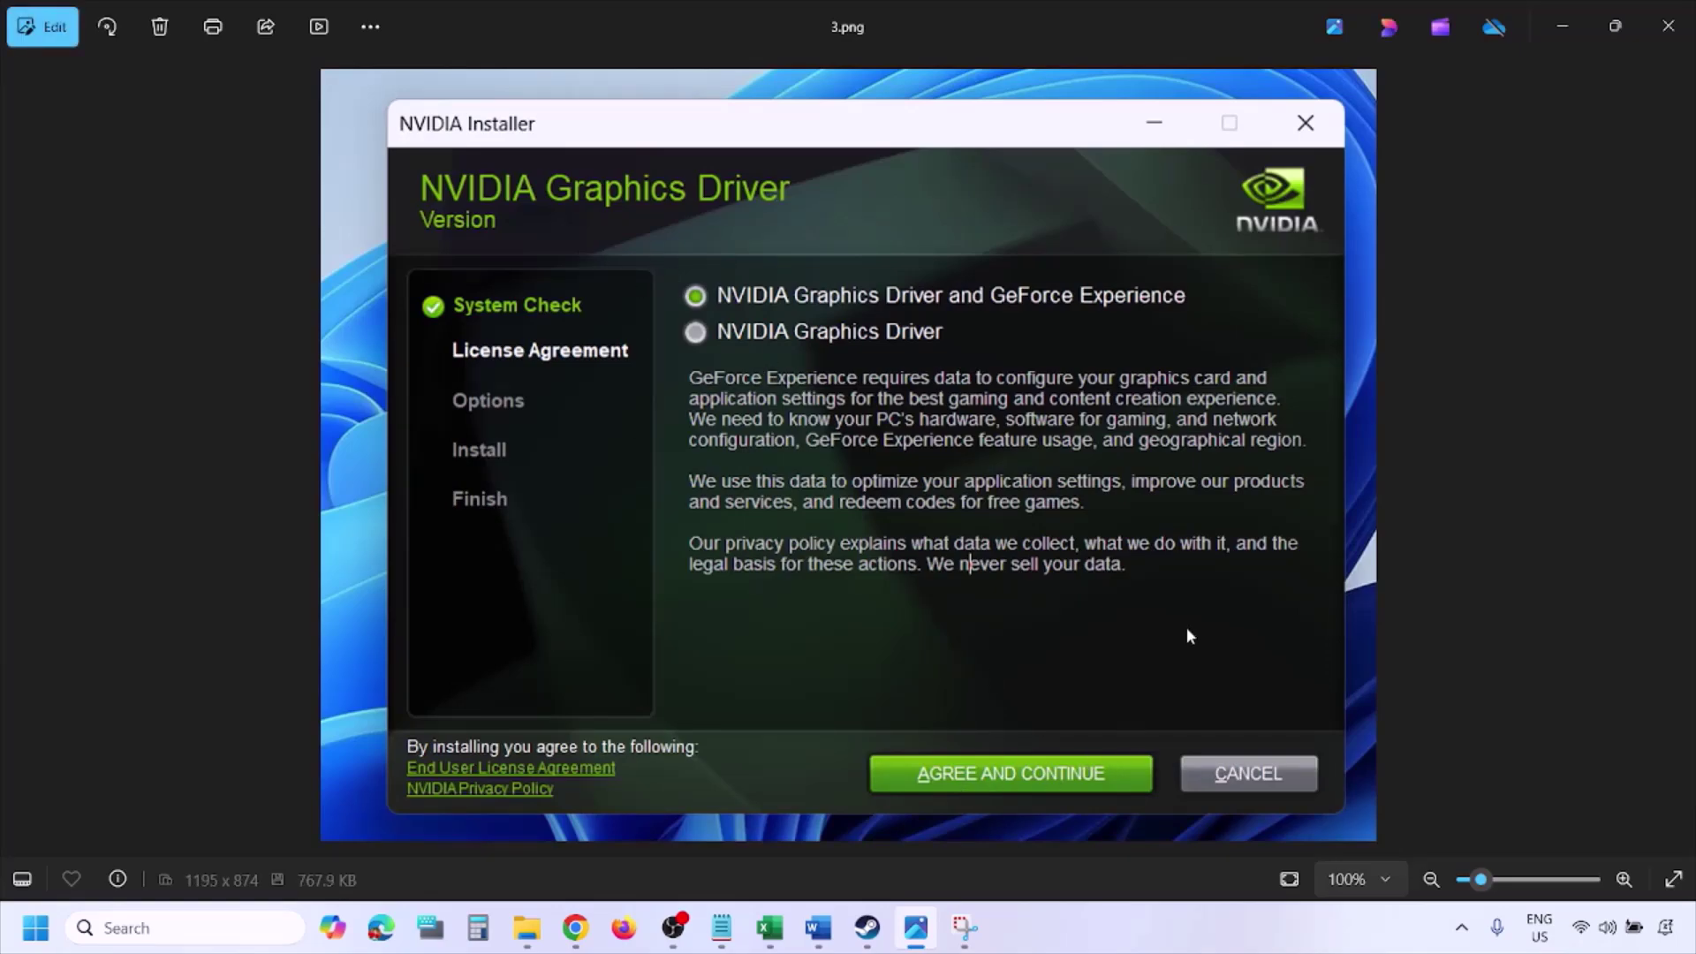
Step: Page forward to 5.png, showing custom install options with Perform a clean installation ticked
key(Right)
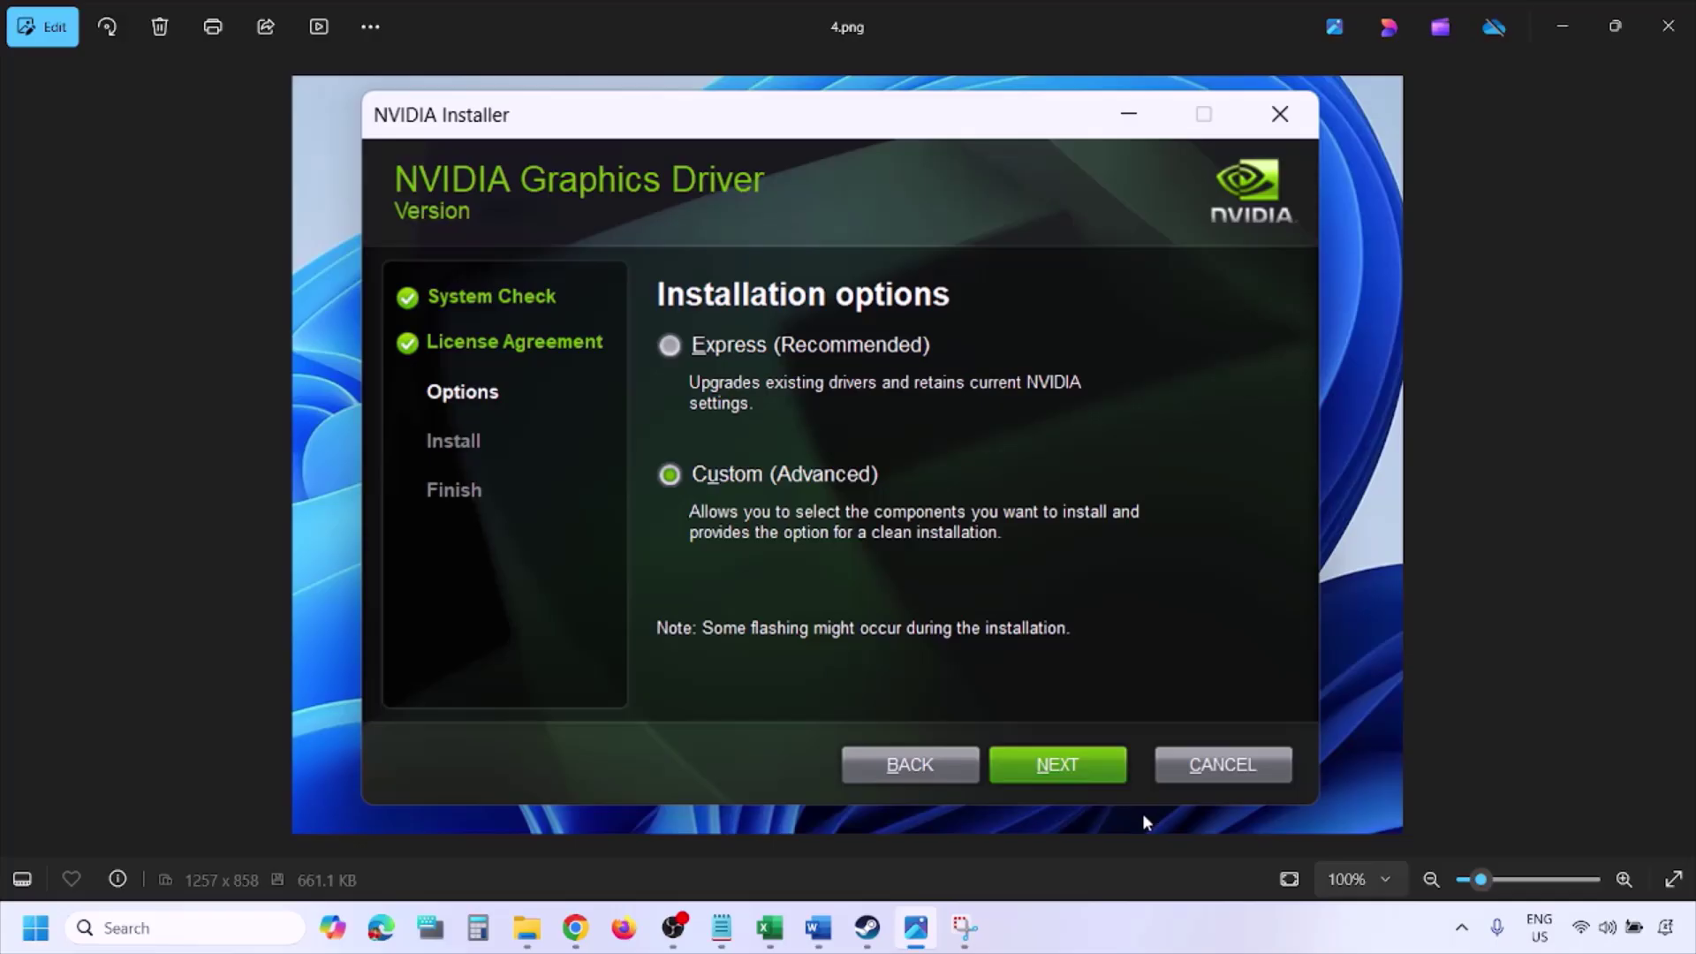
key(Right)
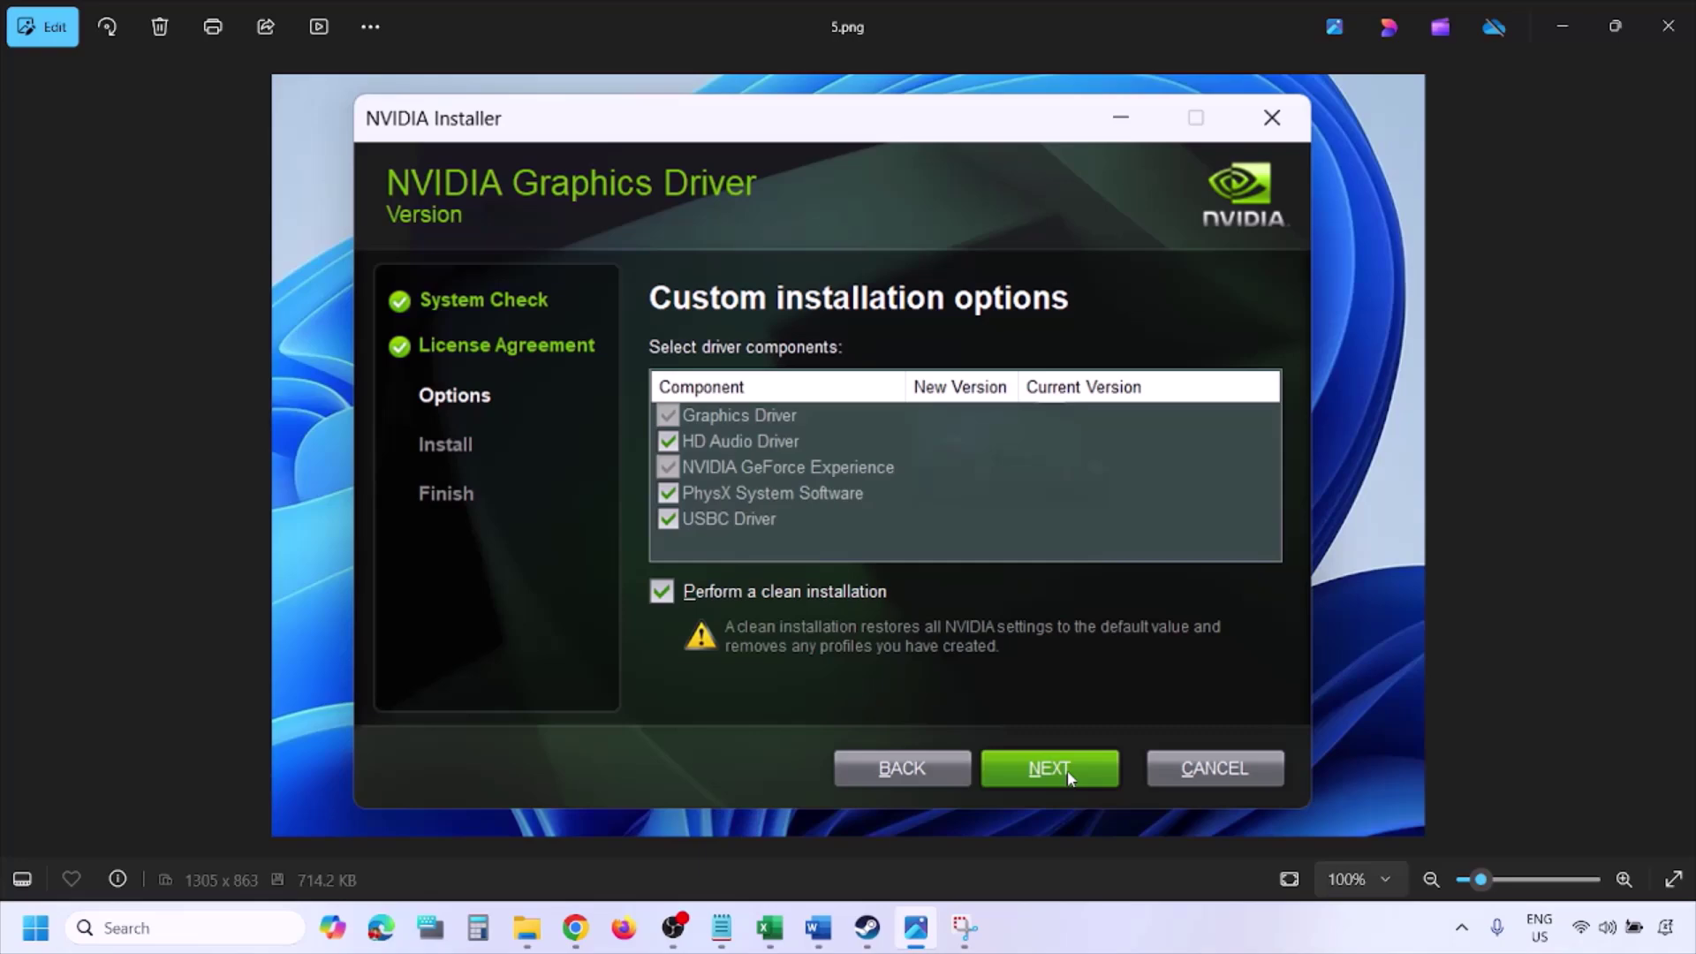
Step: Bring up the Start menu's power options, then dismiss them
click(35, 928)
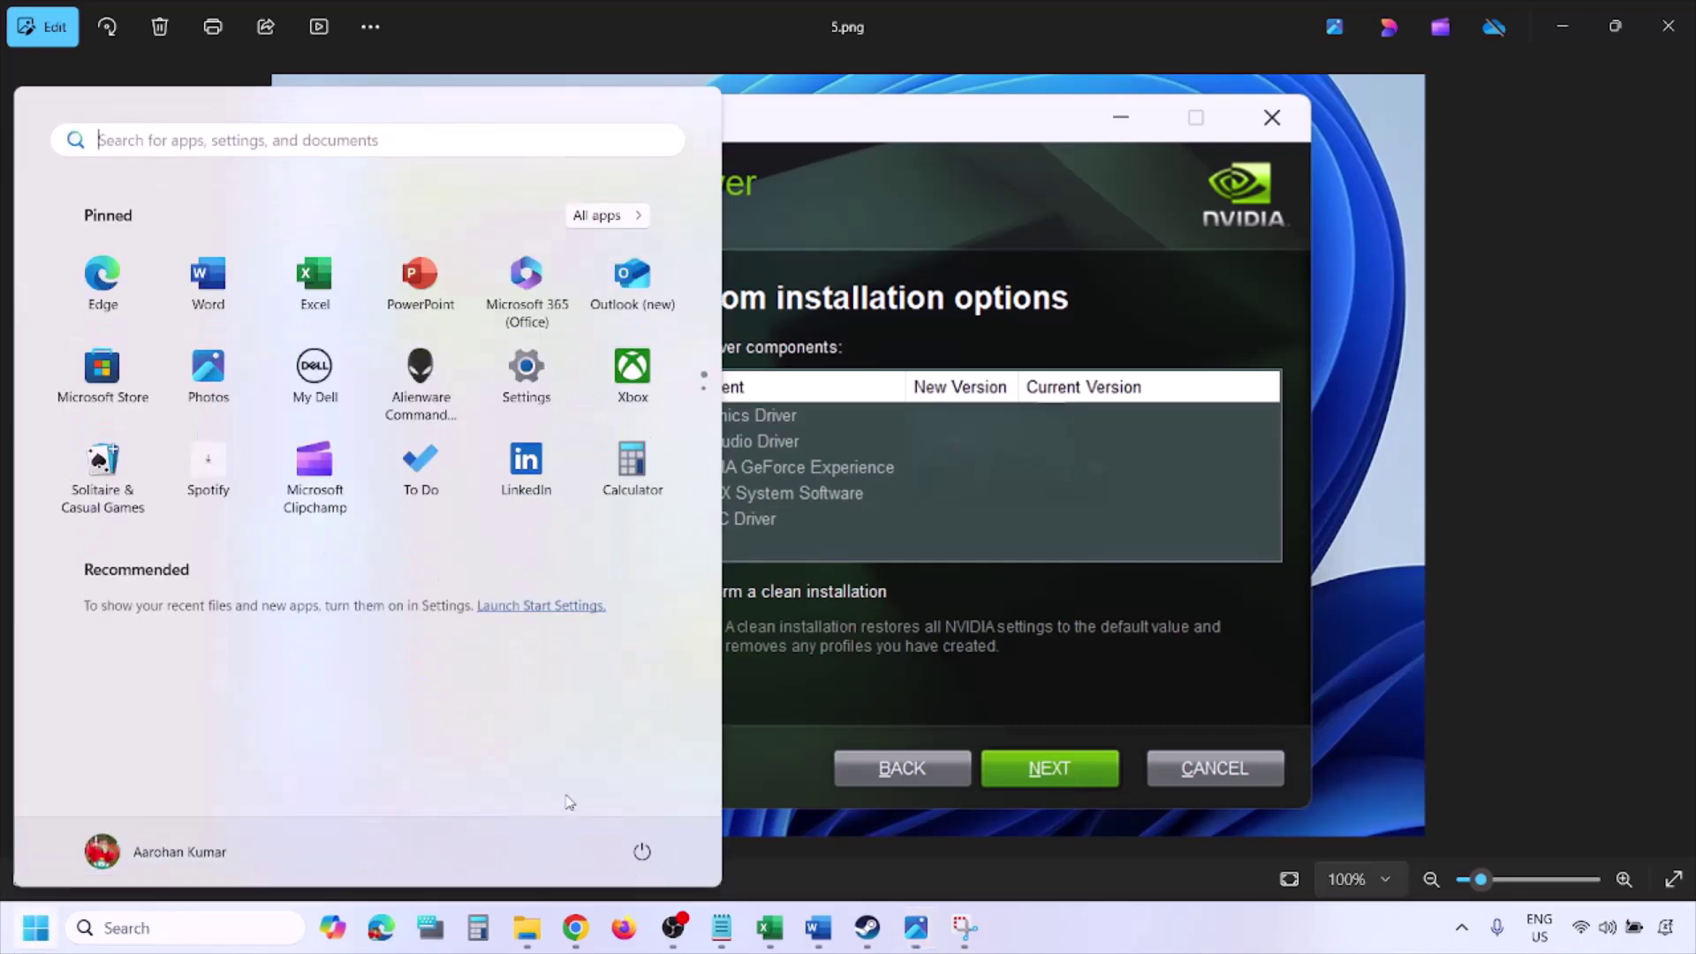
click(651, 863)
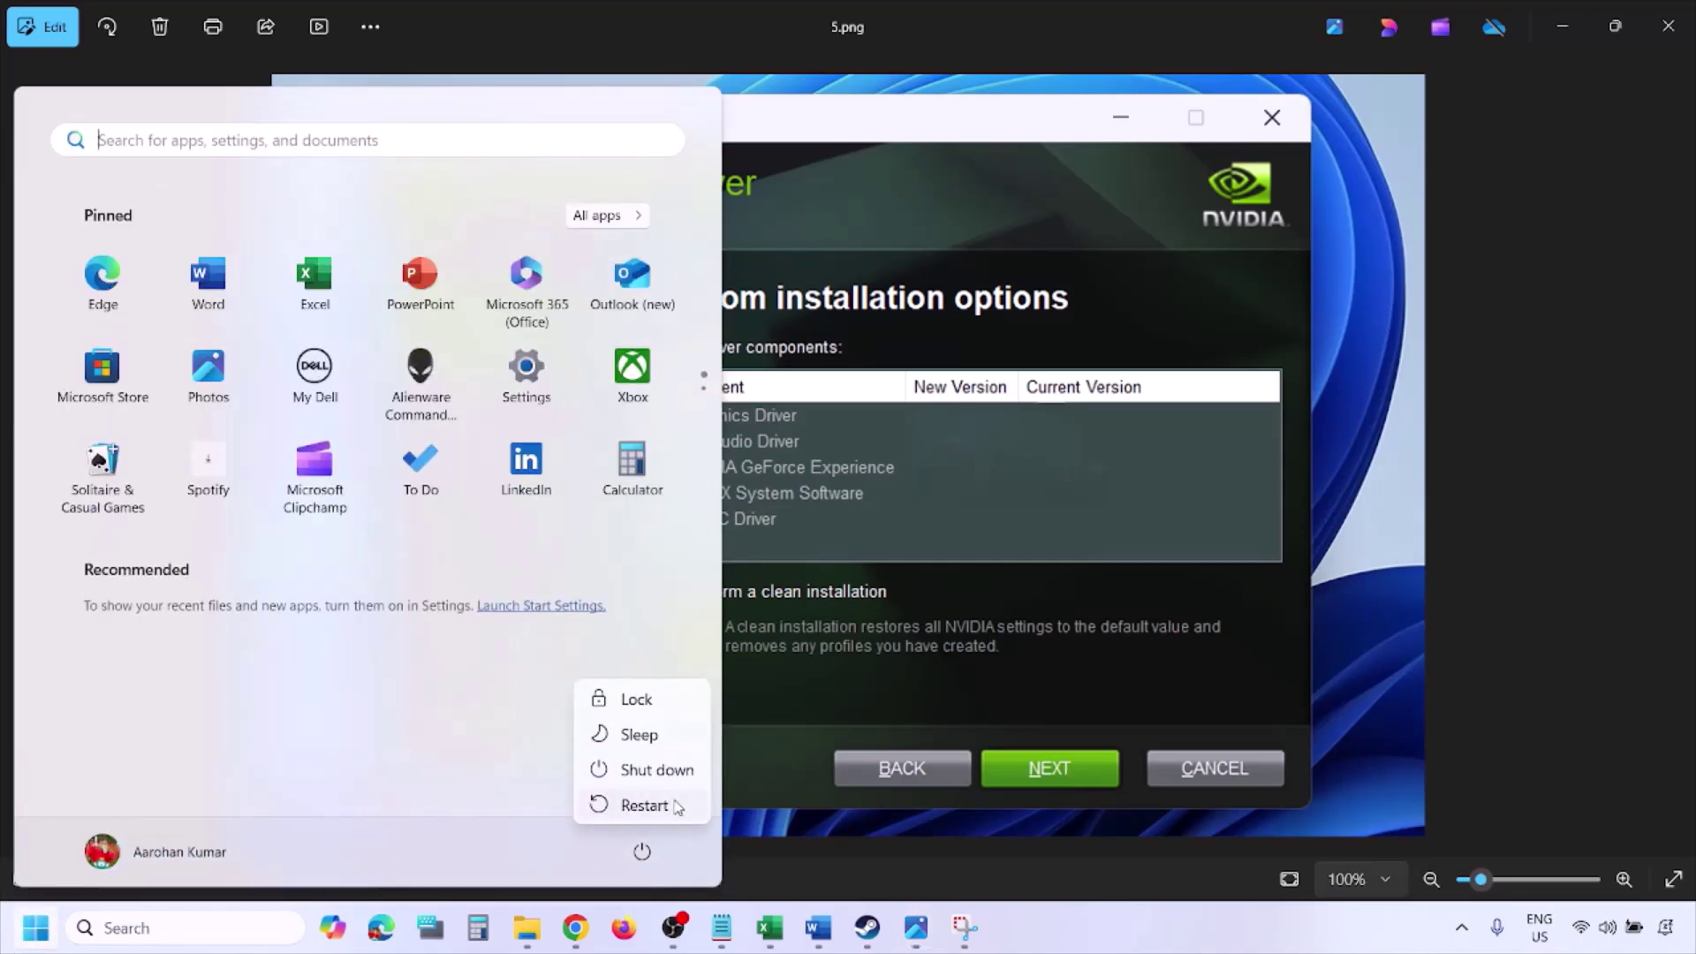
click(1157, 940)
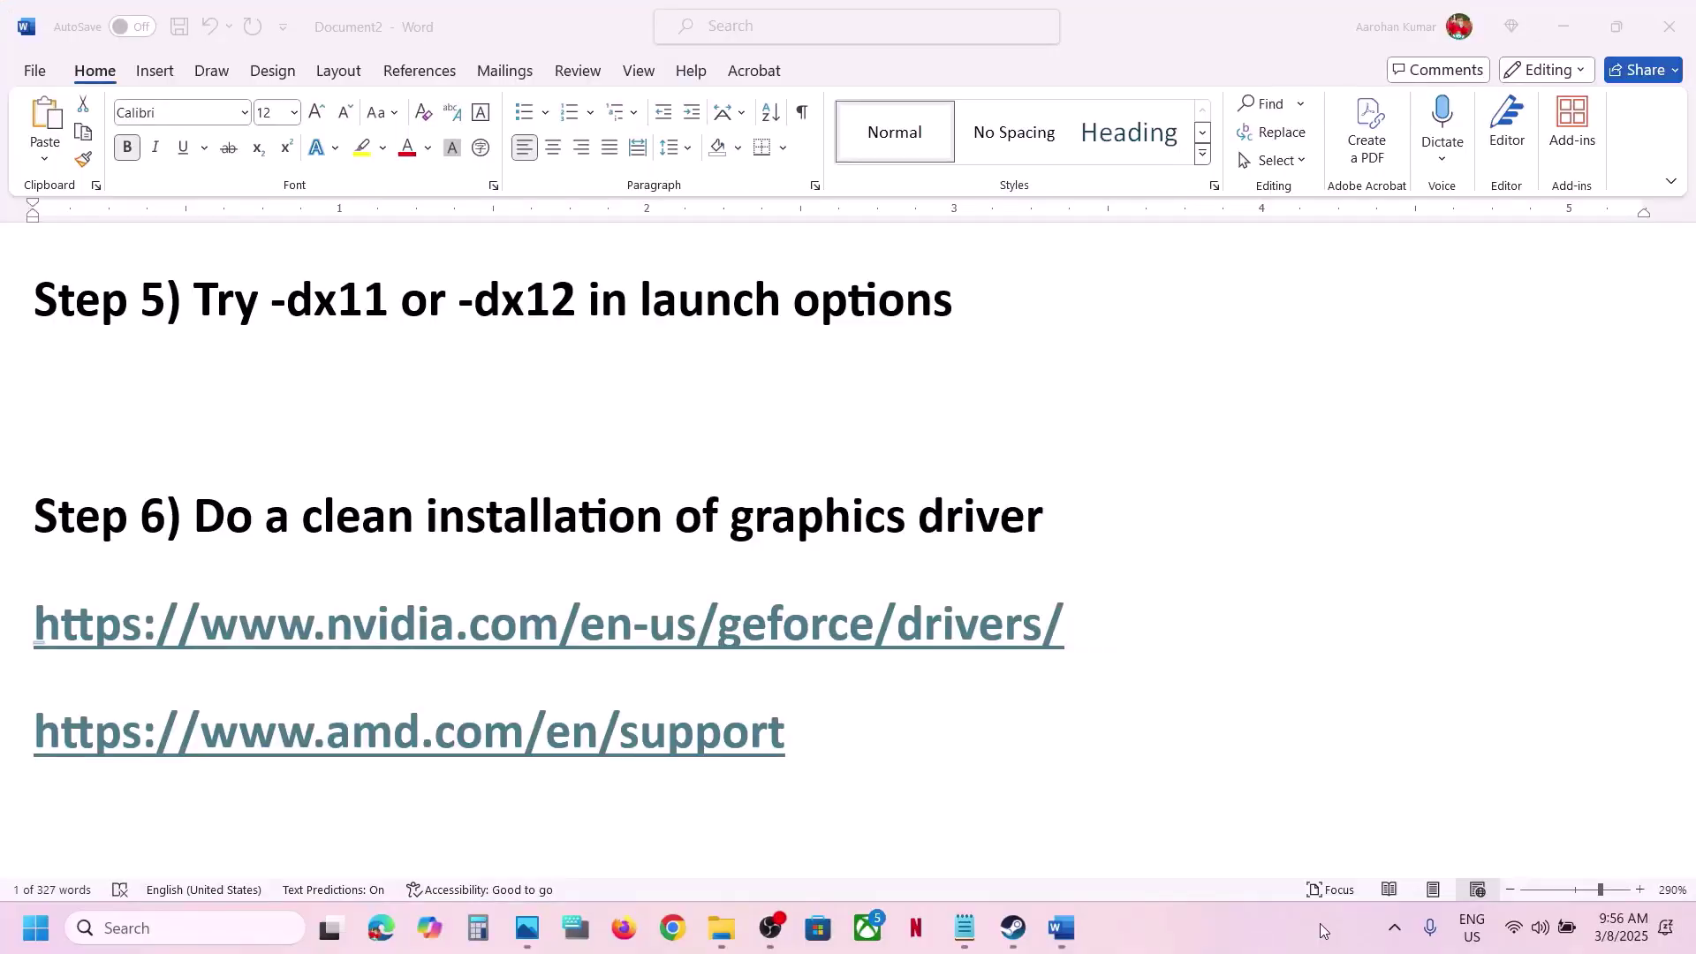
Step: Select the whole AMD support URL in Word's driver links
click(357, 749)
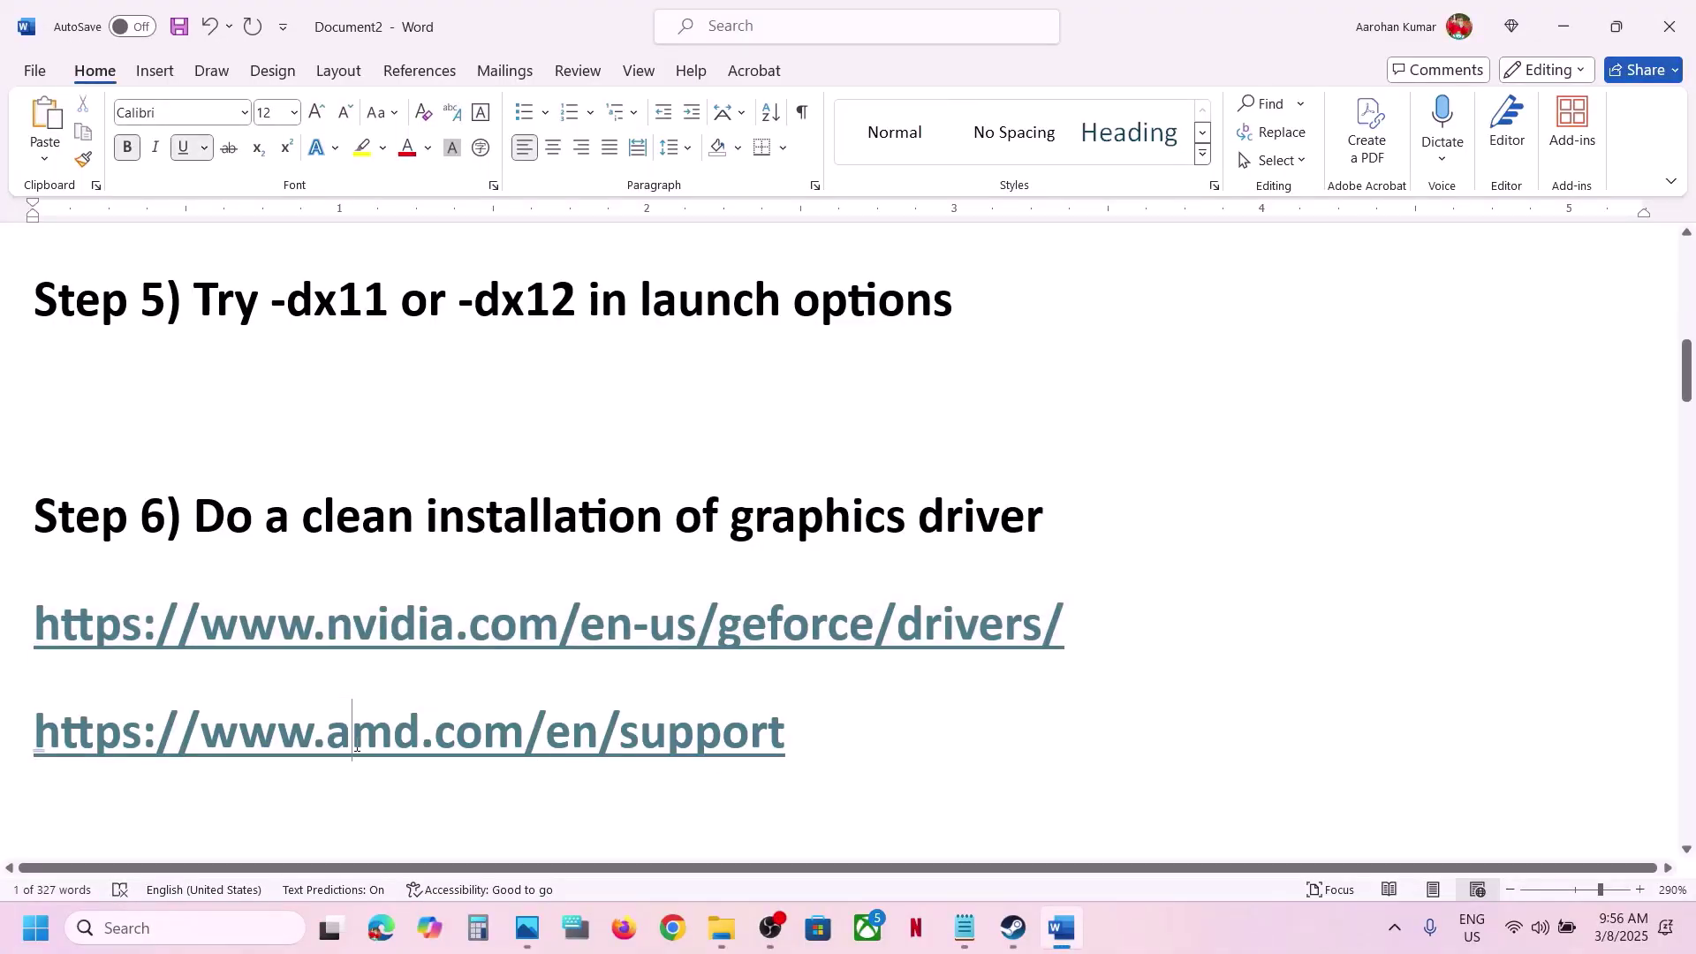
key(End)
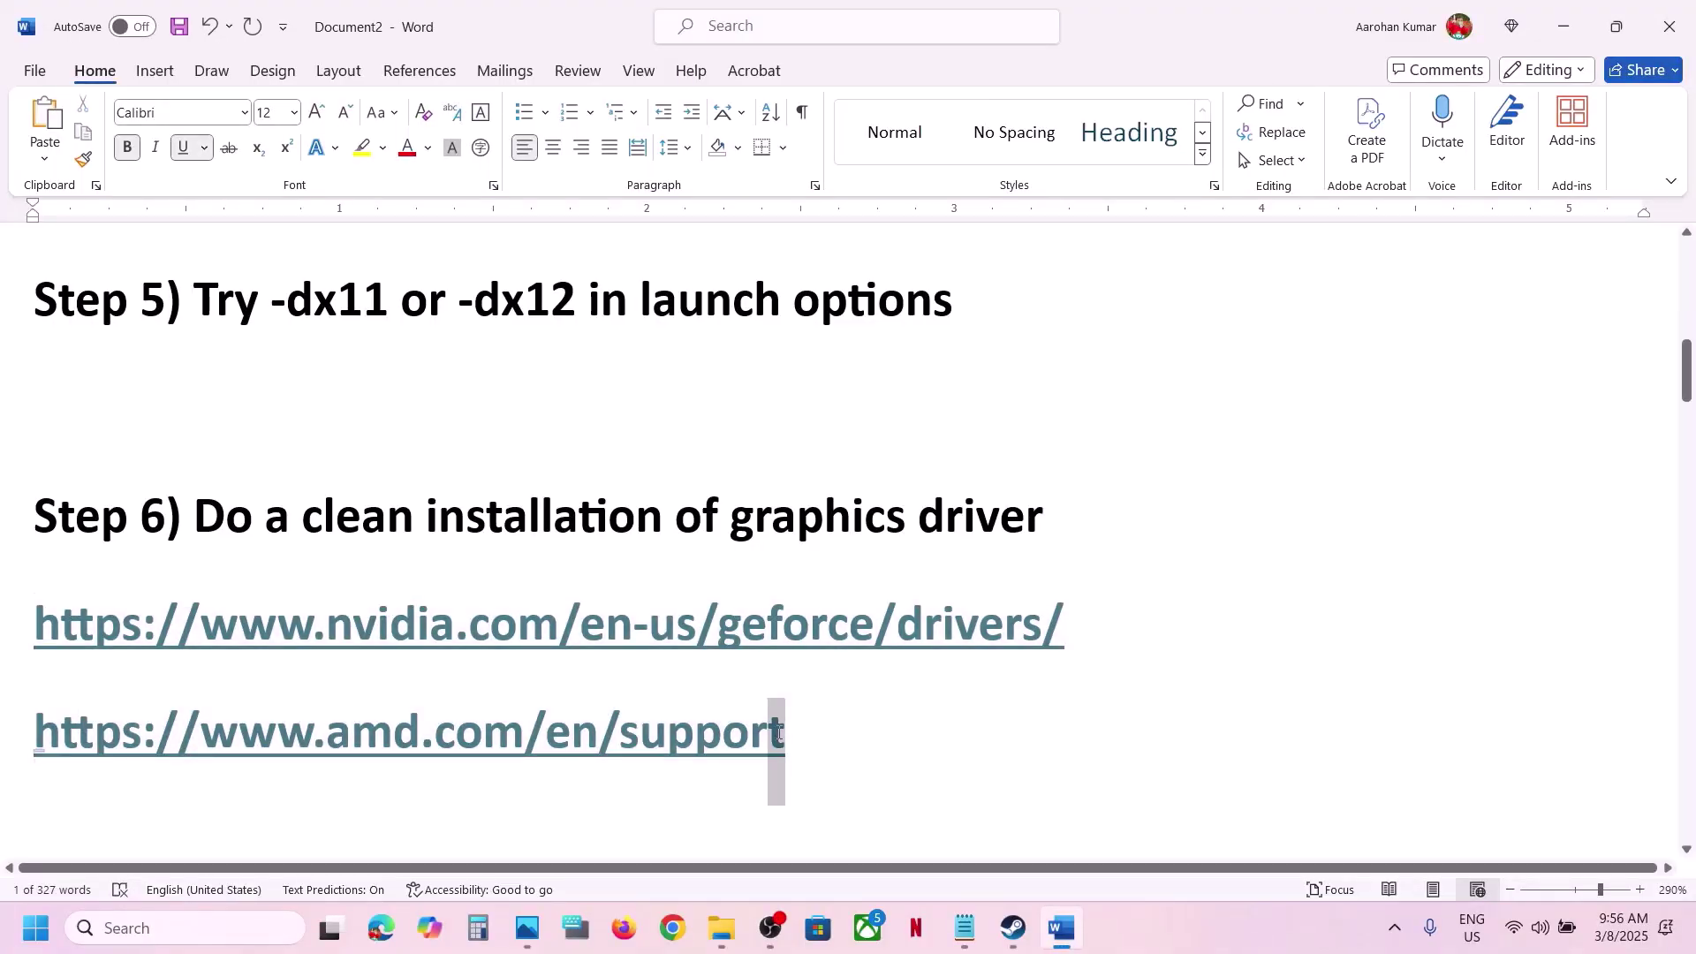
key(ctrl+shift+Left)
drag(483, 739, 39, 740)
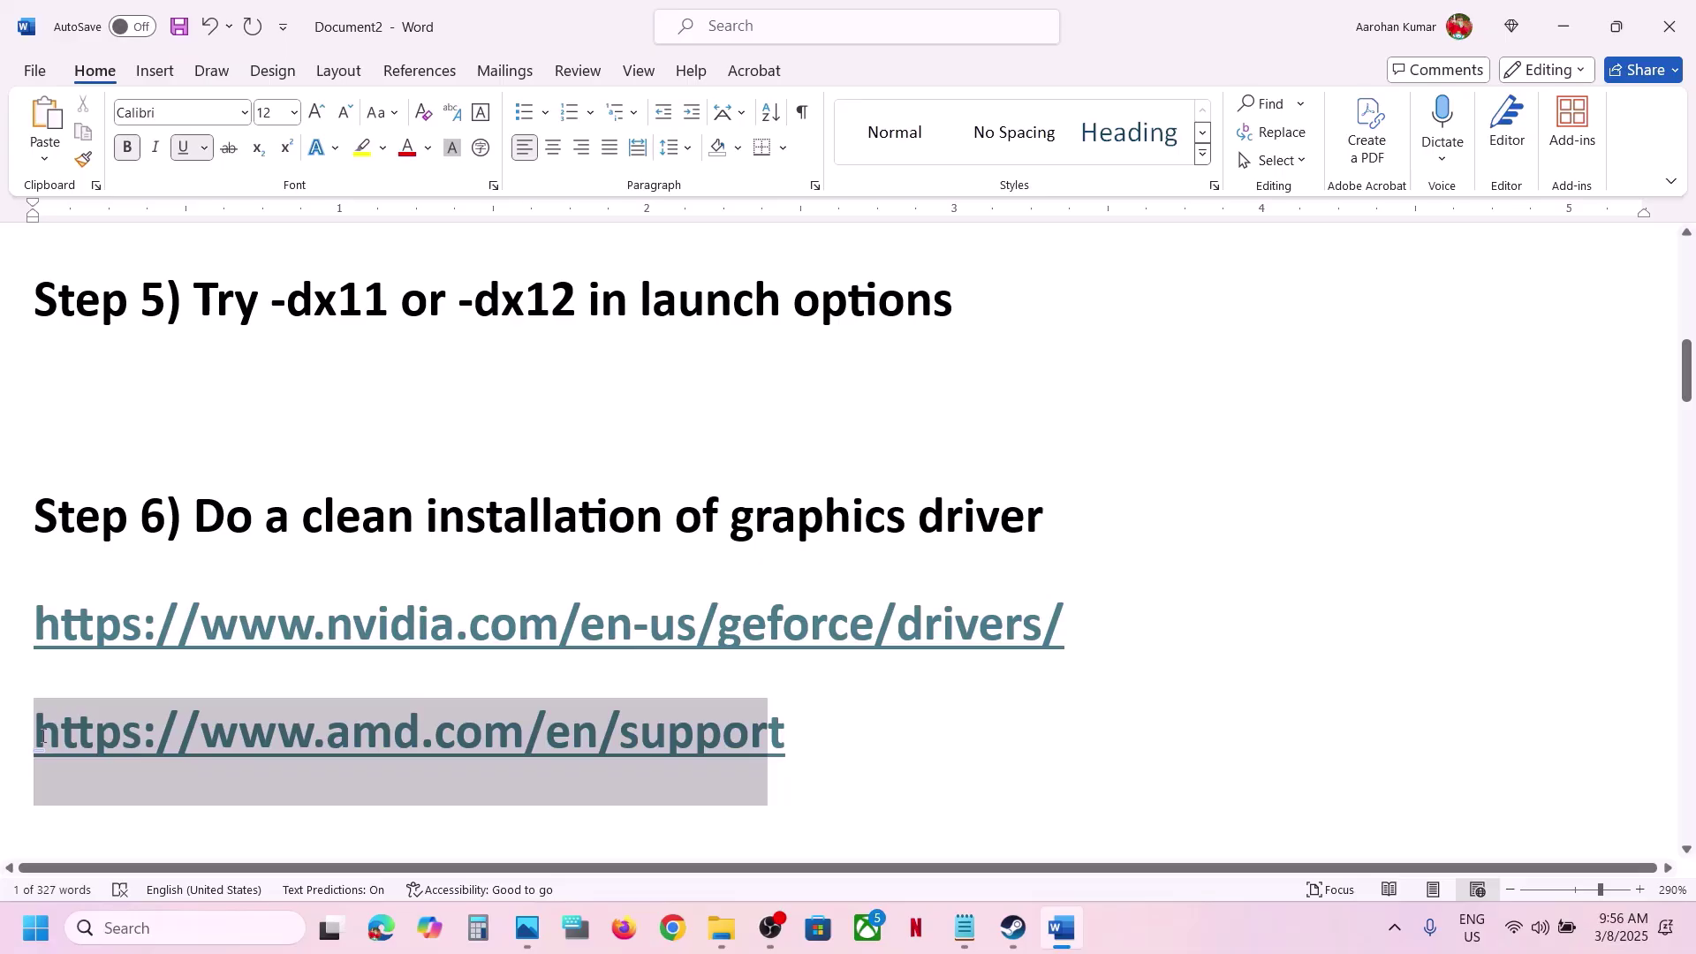
Step: Move down to Step 7 and select the word 'graphics'
scroll(606, 689, down, 4)
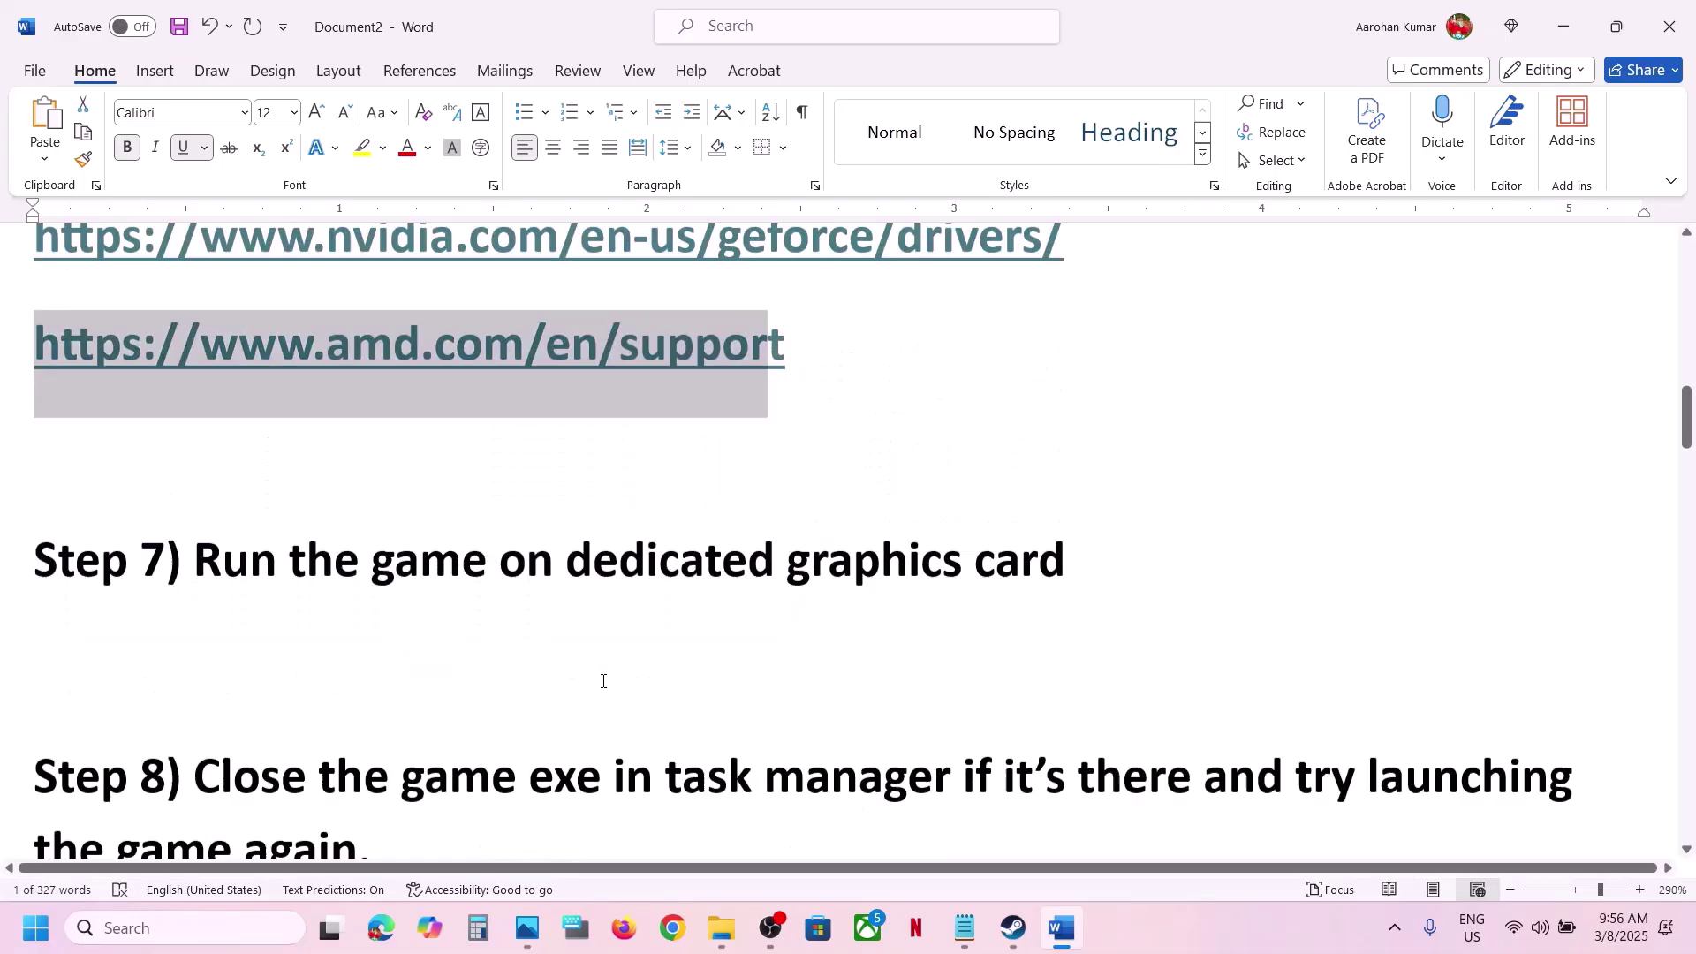
scroll(604, 685, down, 1)
scroll(606, 688, up, 2)
double_click(867, 685)
key(ctrl+c)
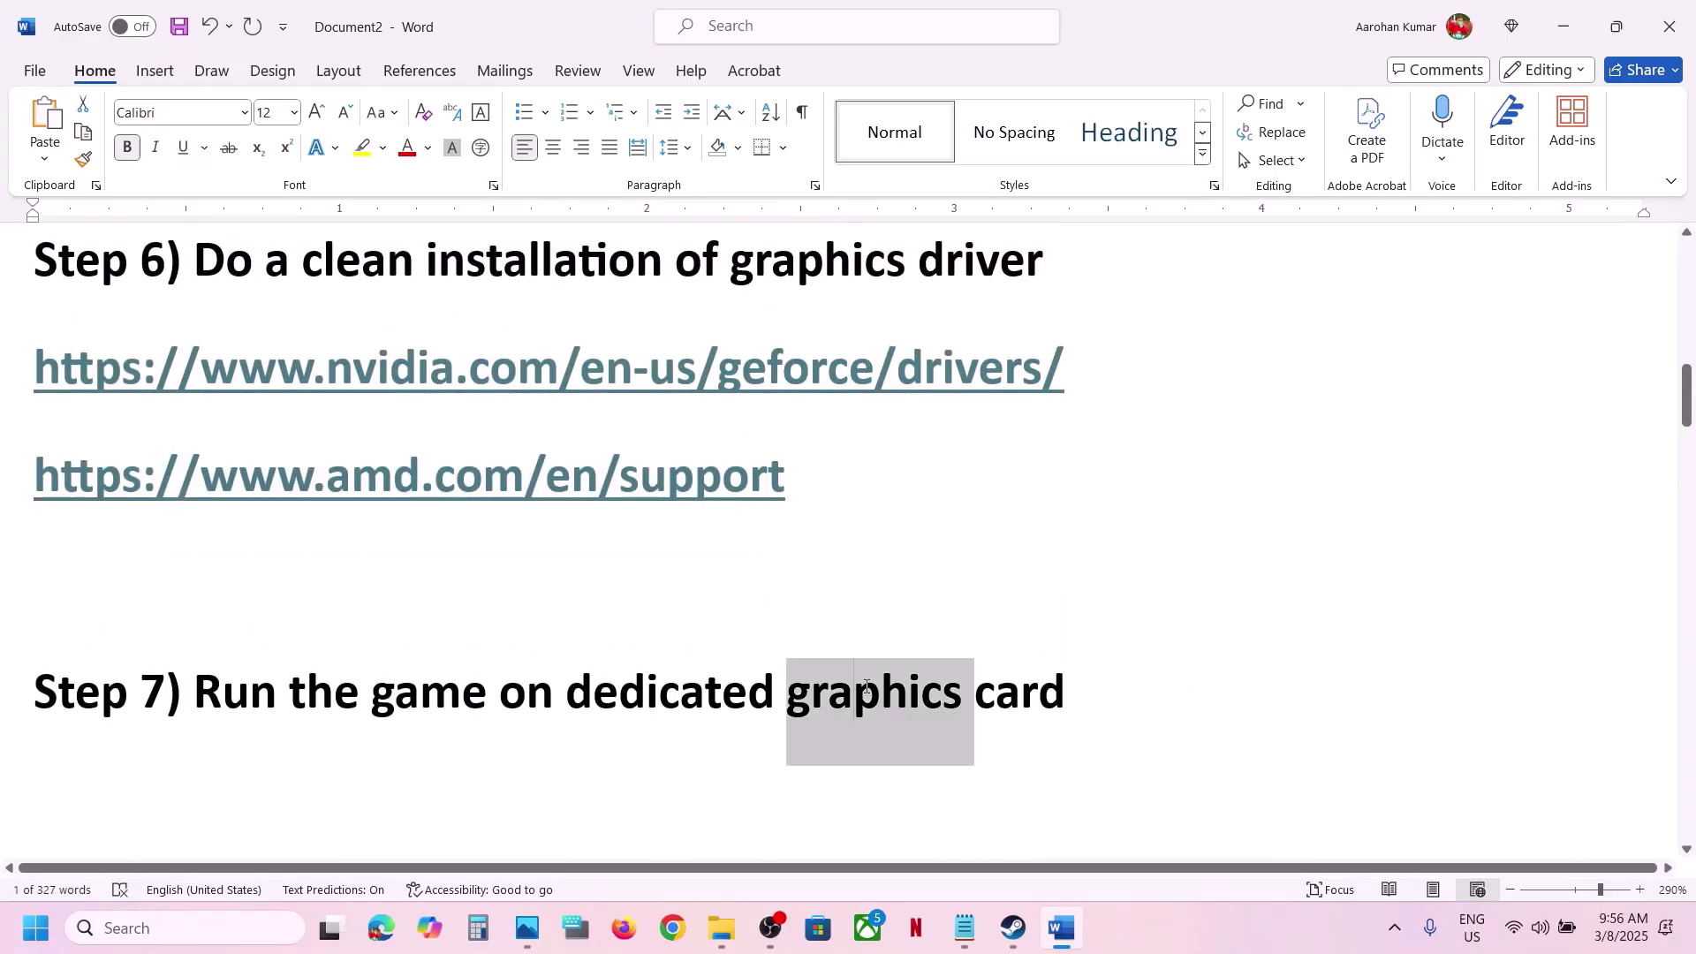
Step: Open Windows Graphics settings and add WWE2K25_x64 as a desktop app
click(167, 929)
key(ctrl+v)
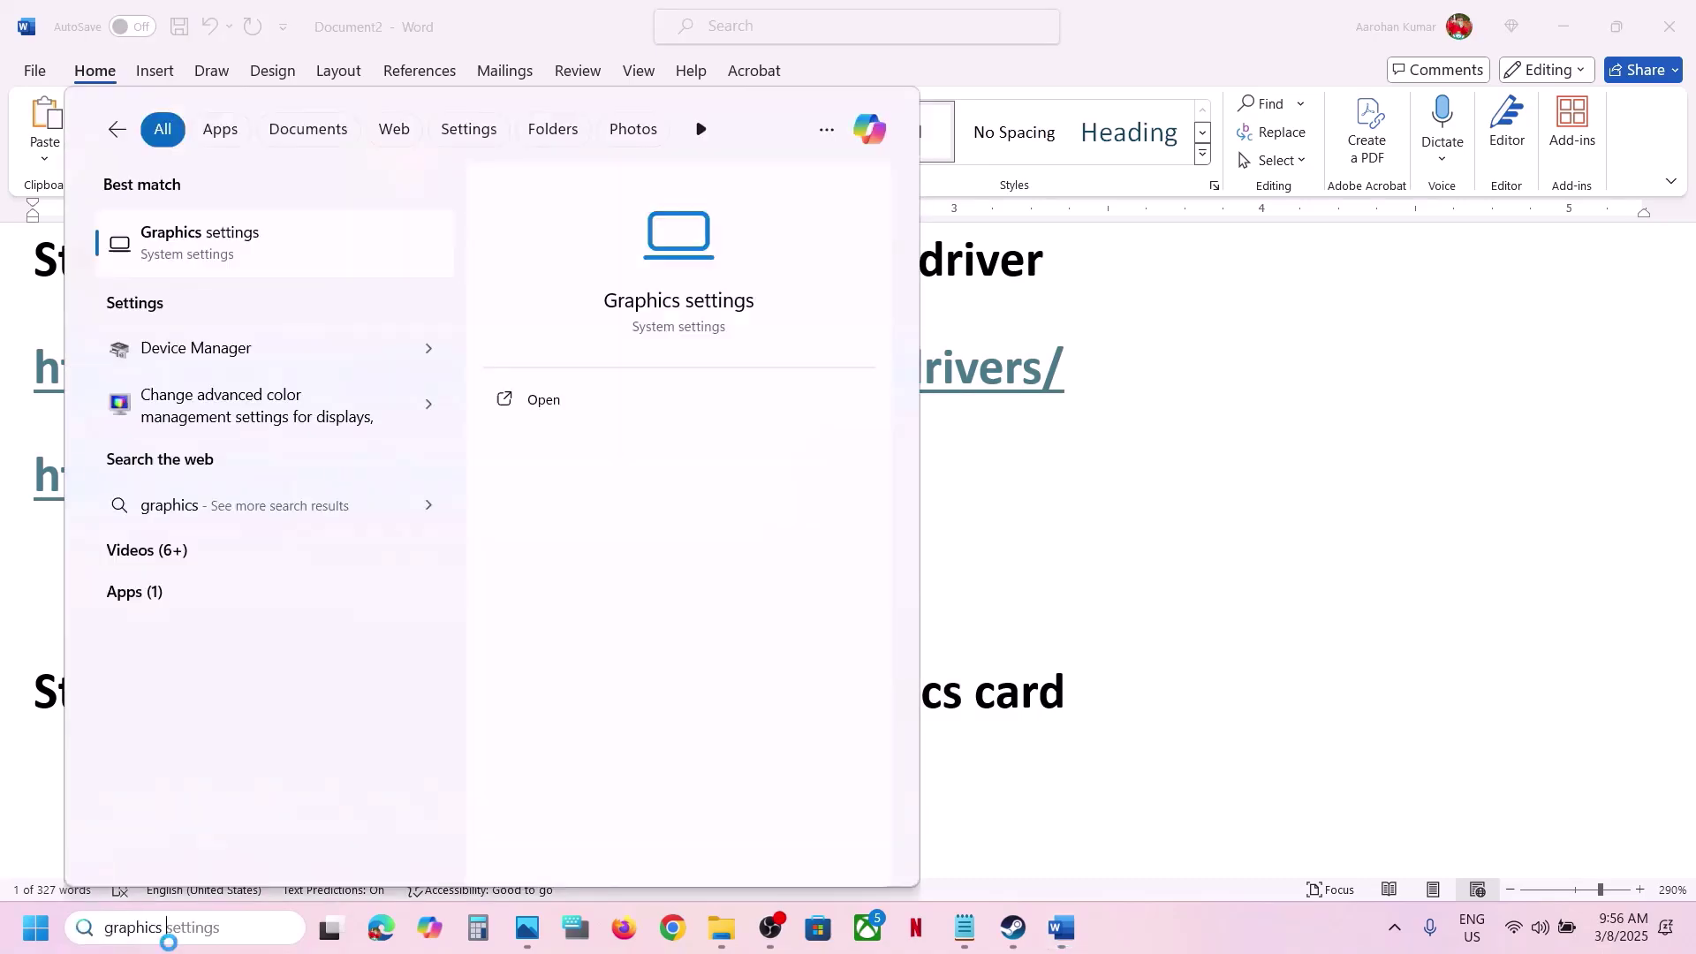
click(300, 246)
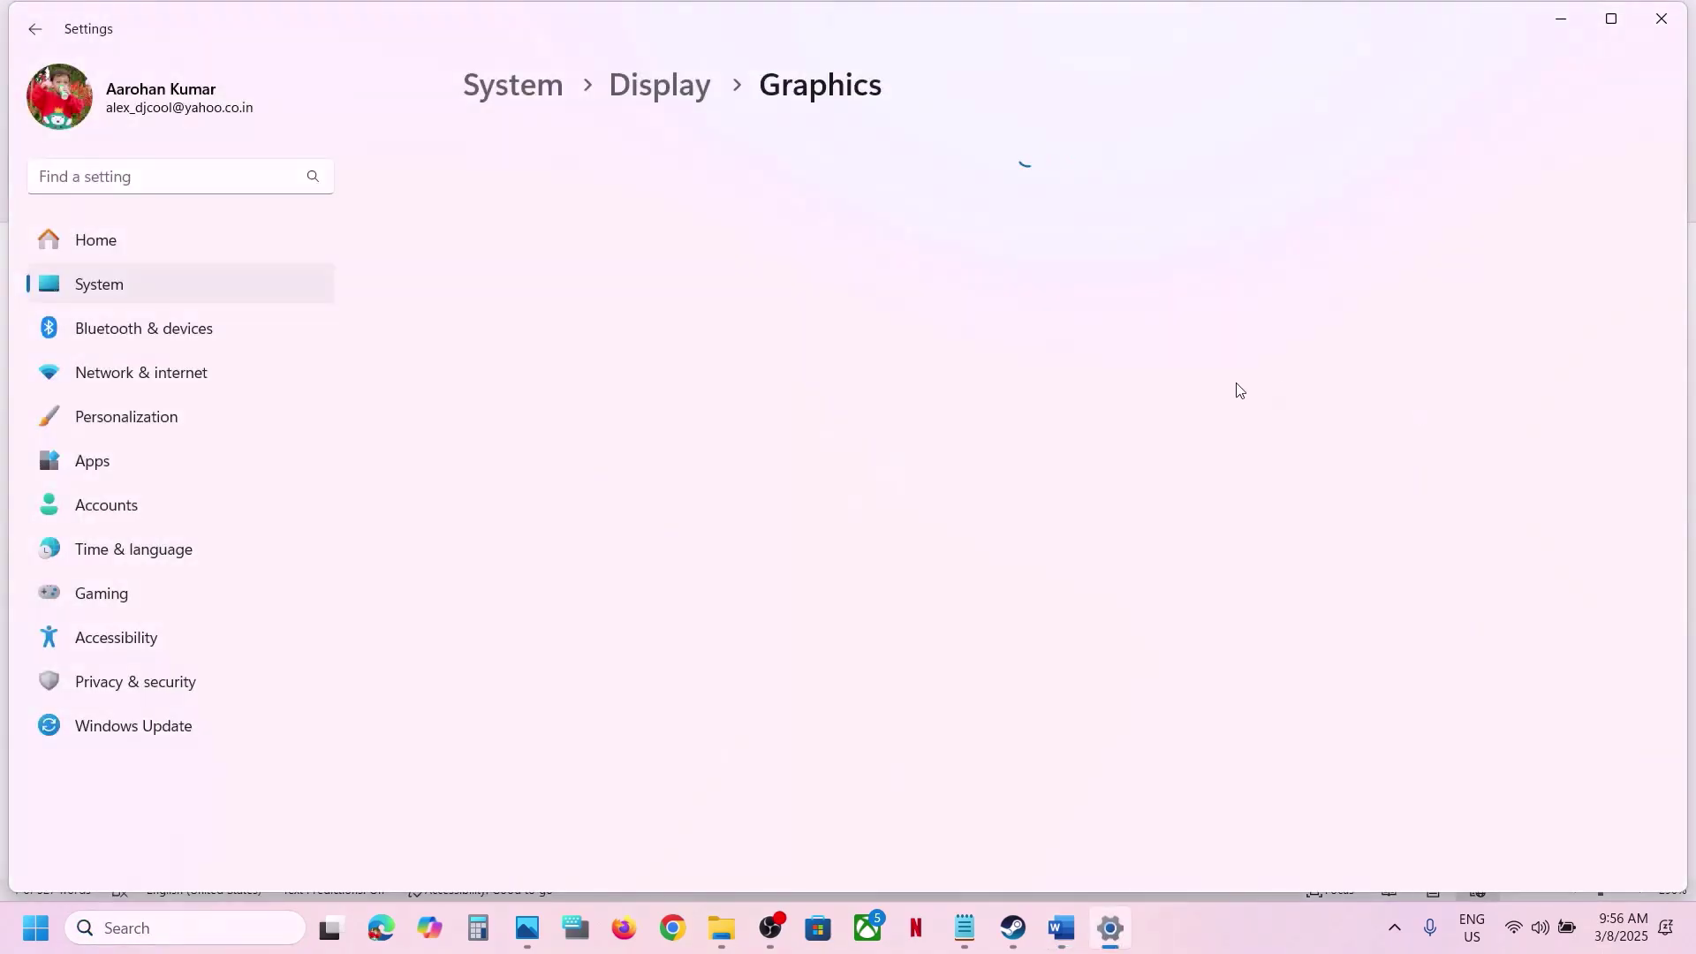
click(1265, 609)
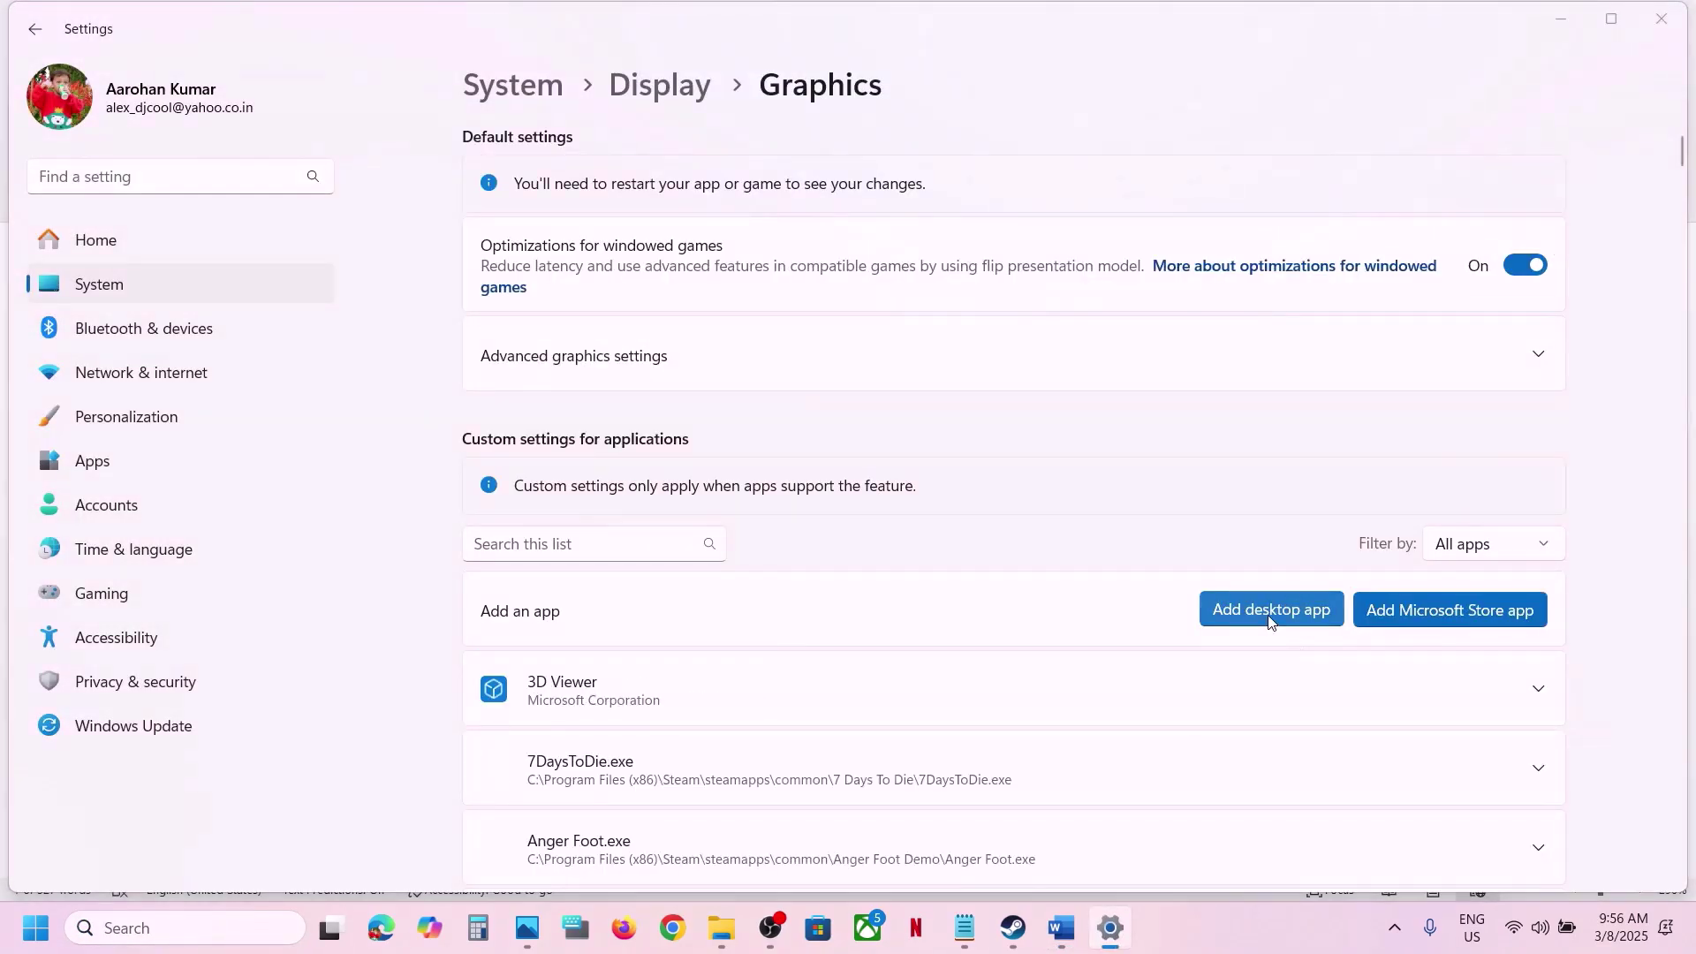
click(318, 215)
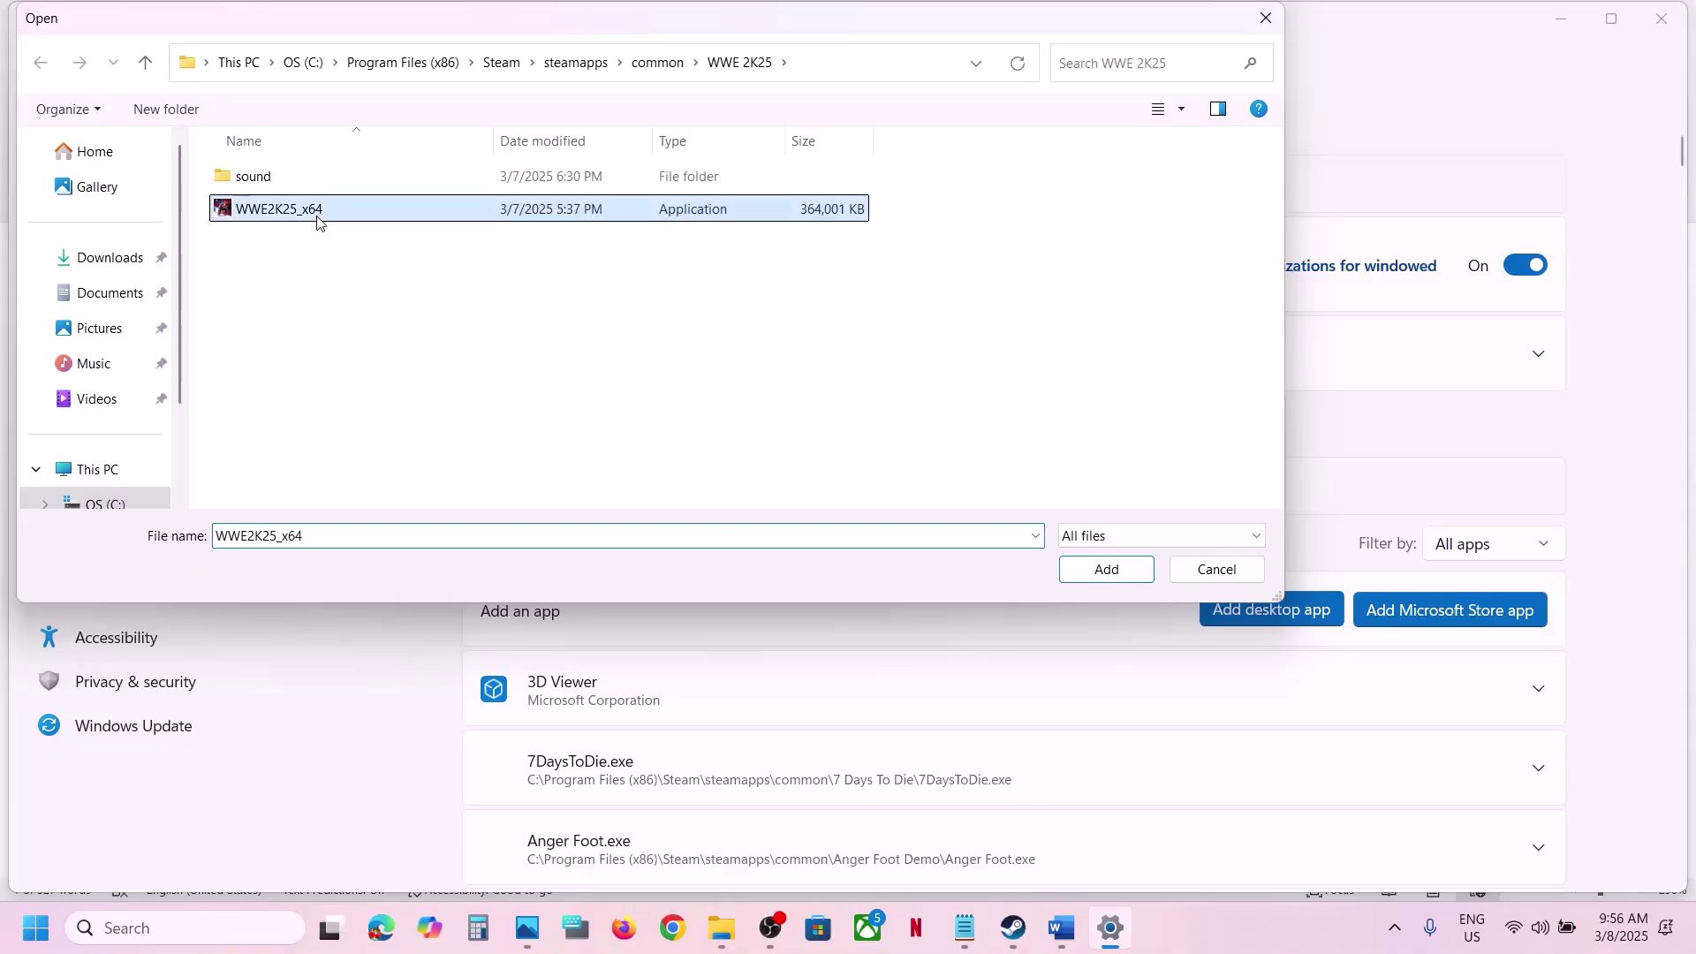
click(1104, 569)
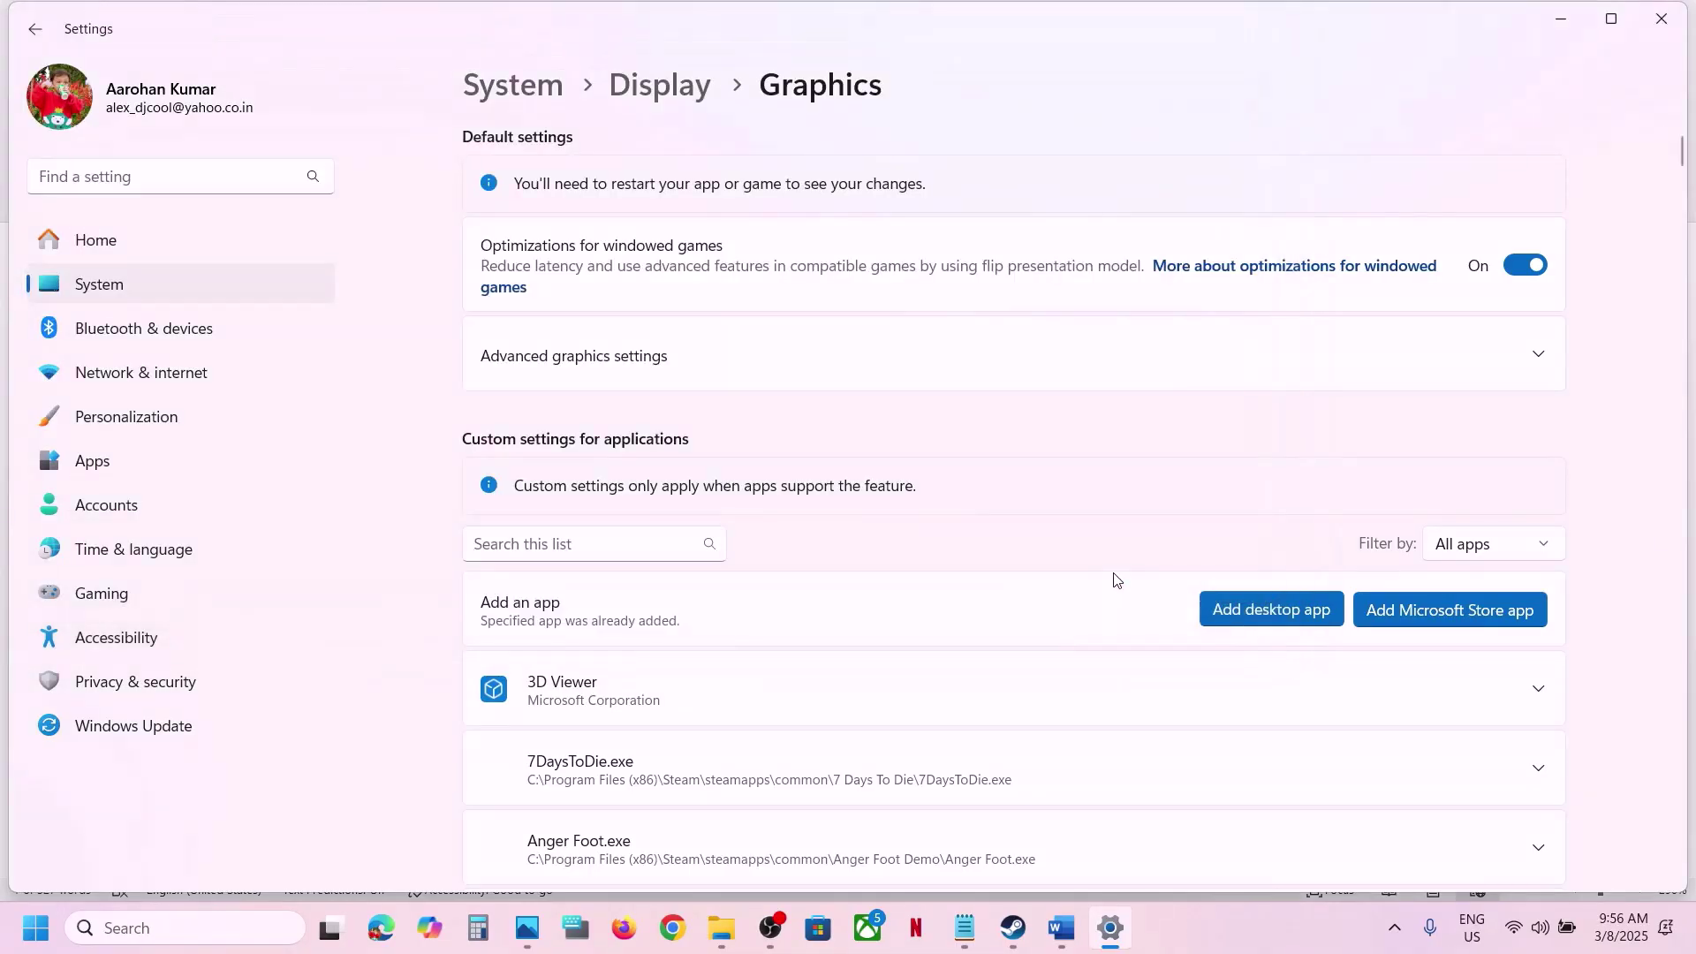
Step: Set WWE 2K25's GPU preference to High Performance (NVIDIA GeForce RTX 3050 Laptop GPU)
scroll(783, 668, down, 20)
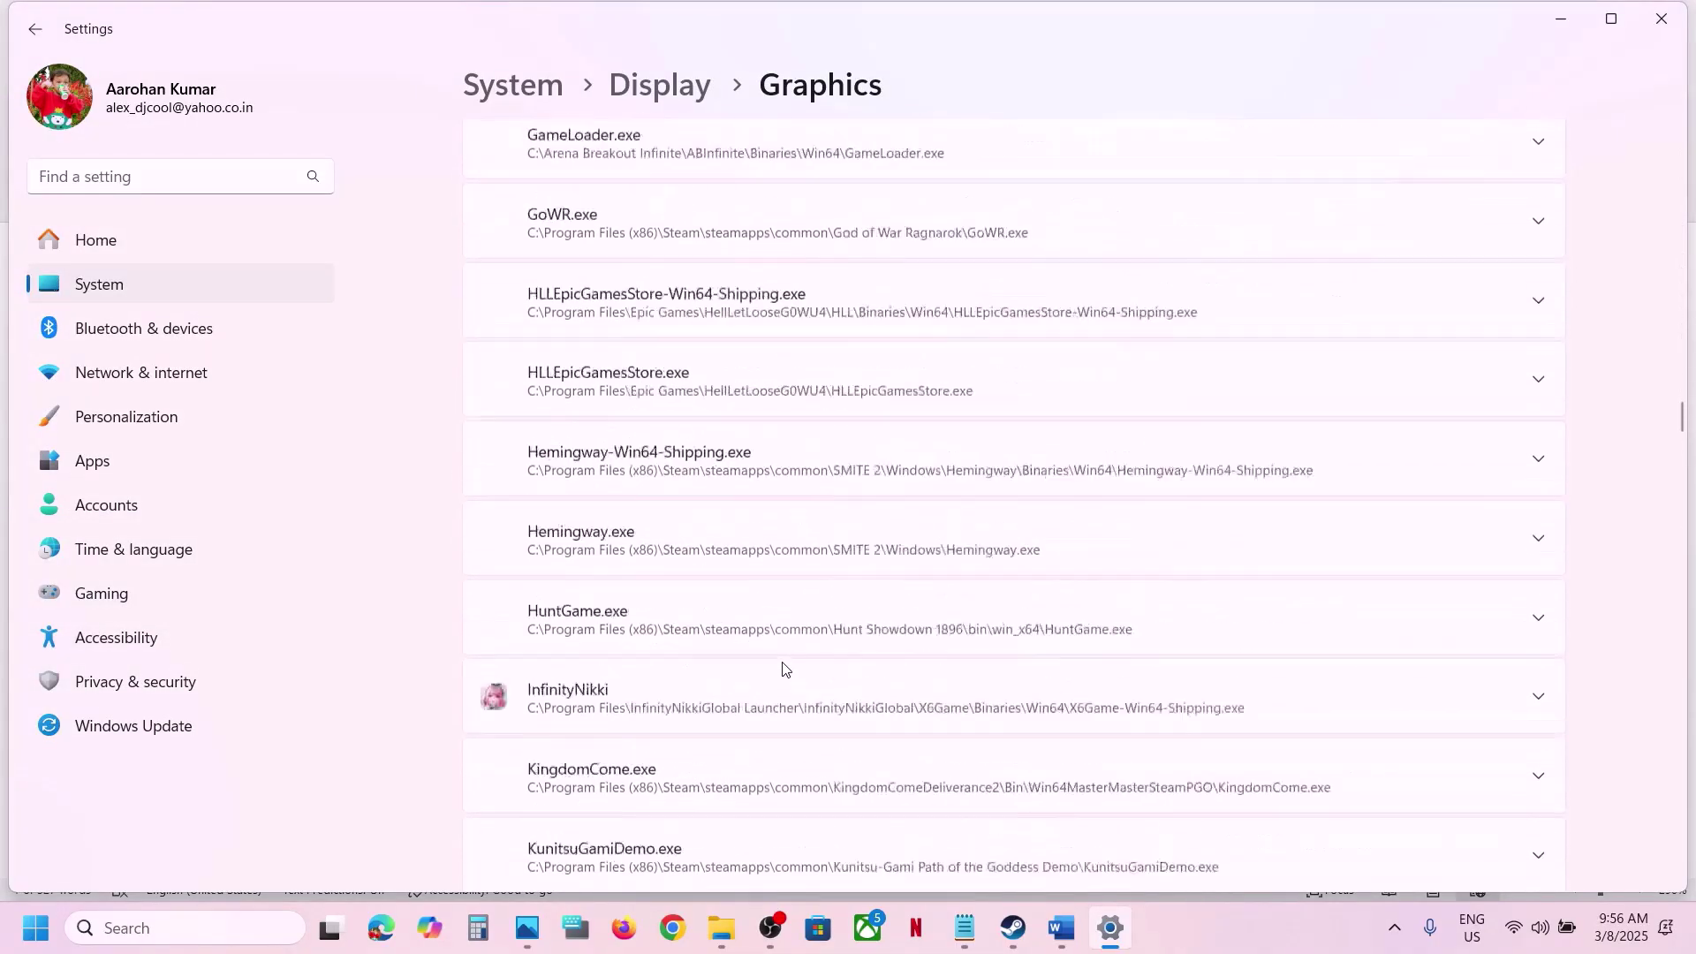
scroll(783, 669, down, 20)
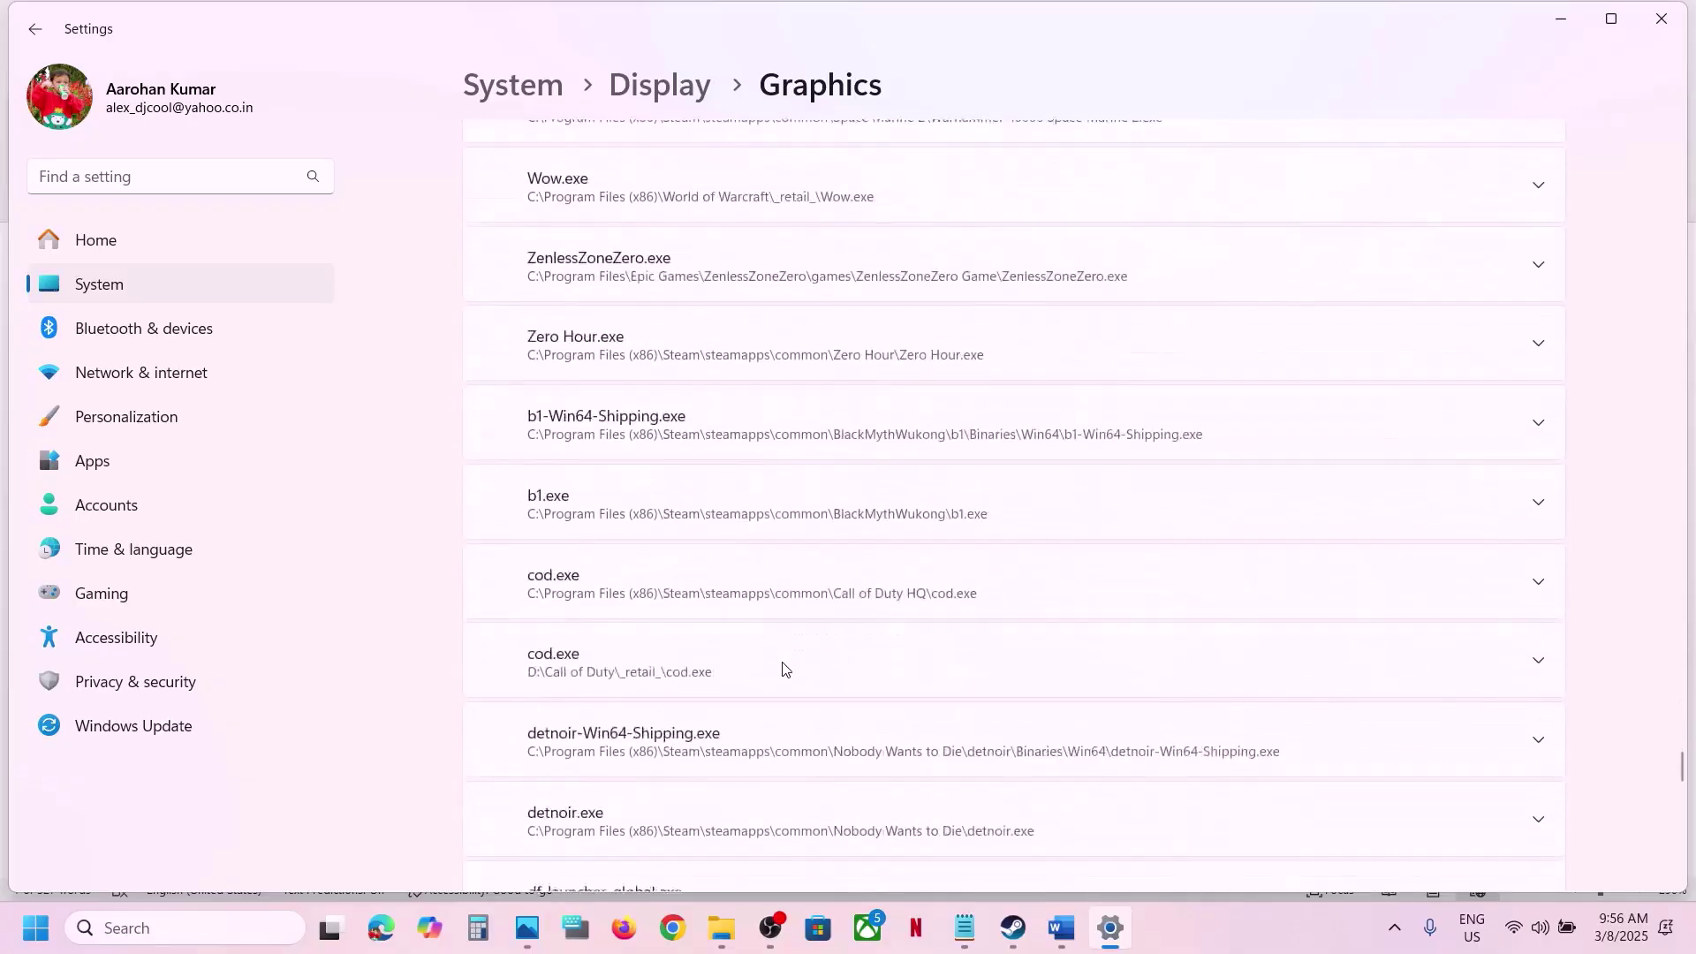
scroll(783, 668, down, 20)
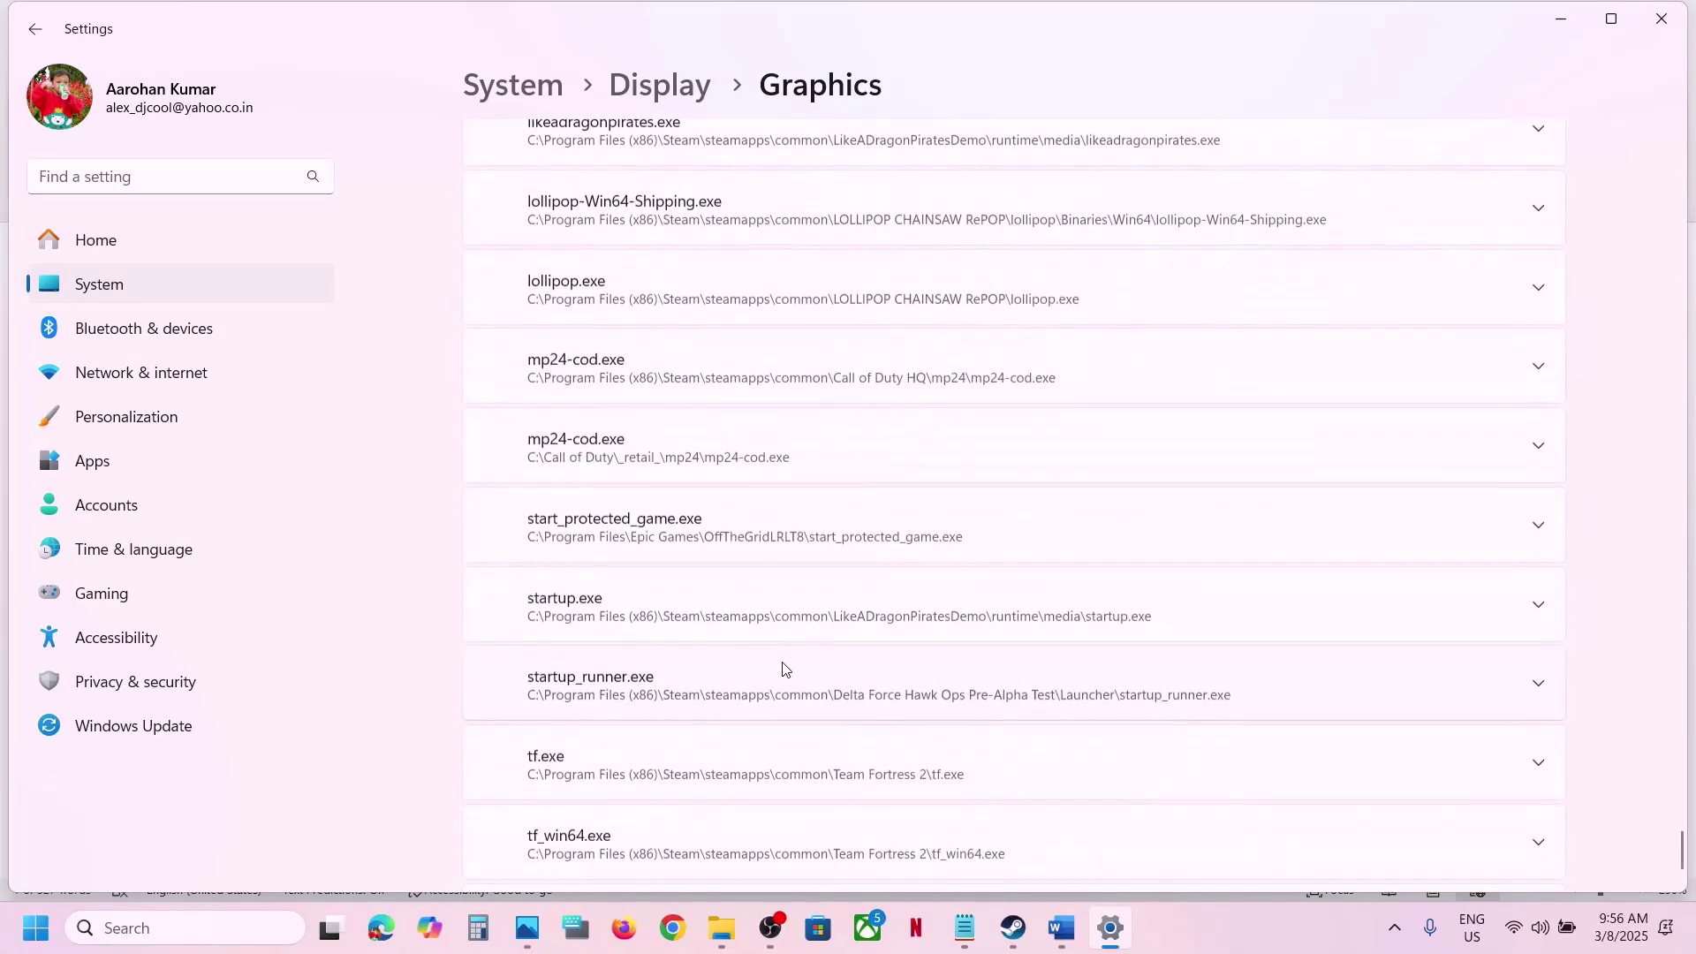
scroll(783, 669, up, 20)
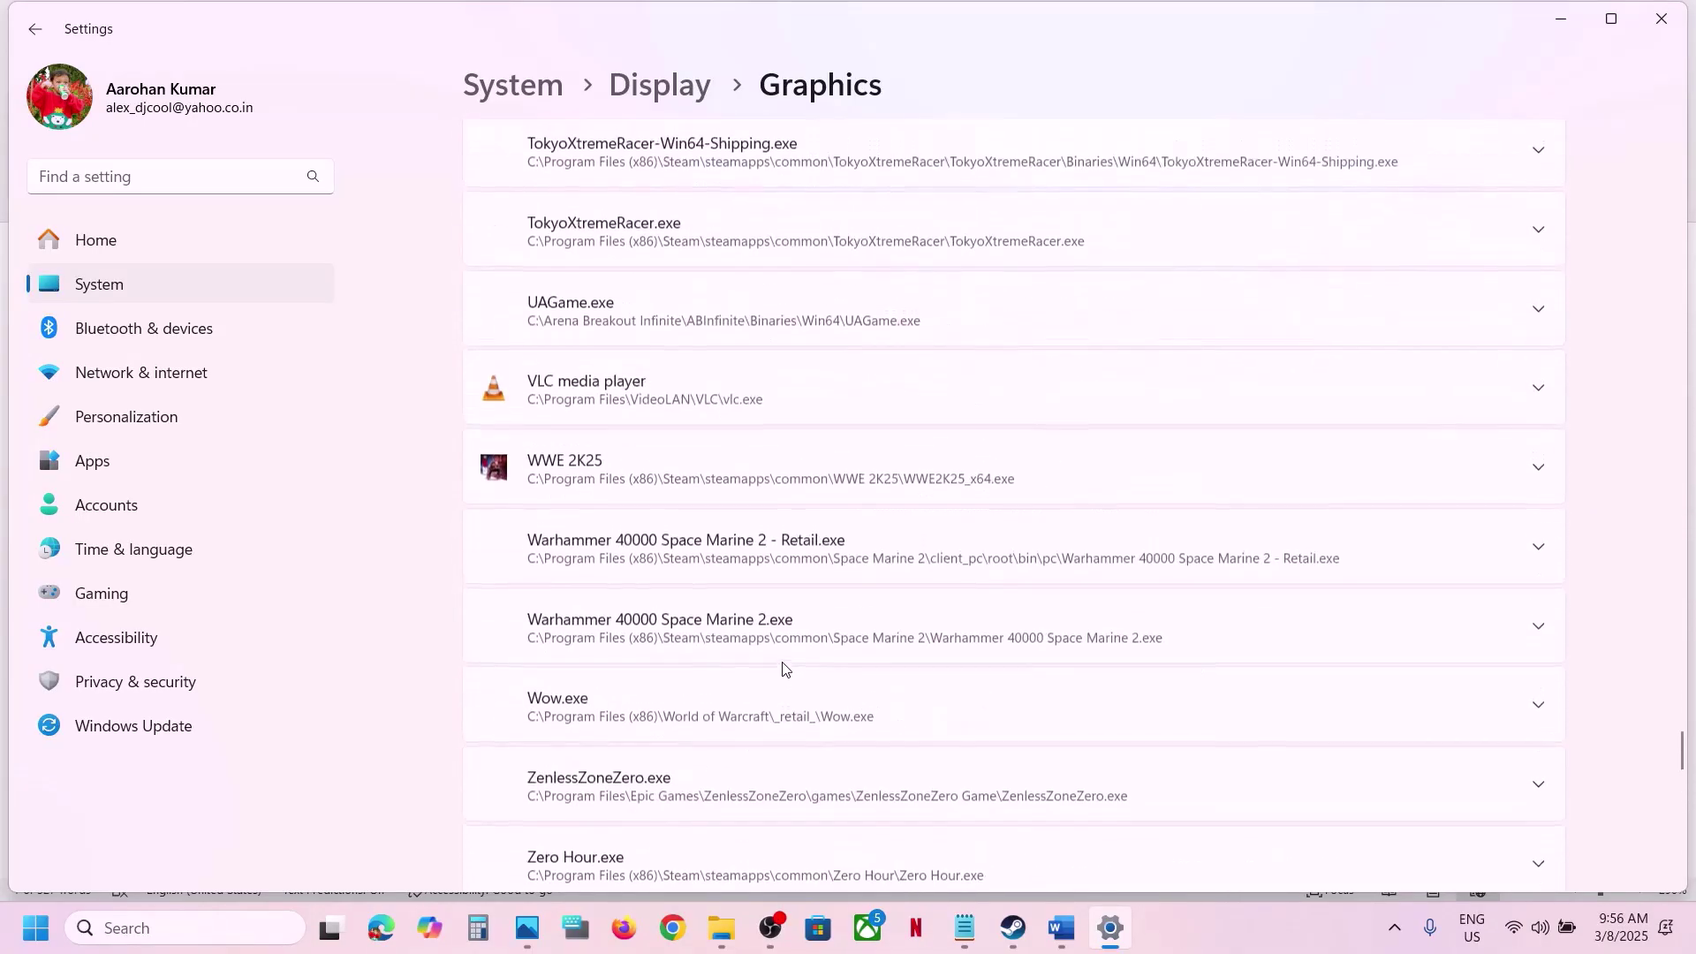
scroll(783, 669, down, 4)
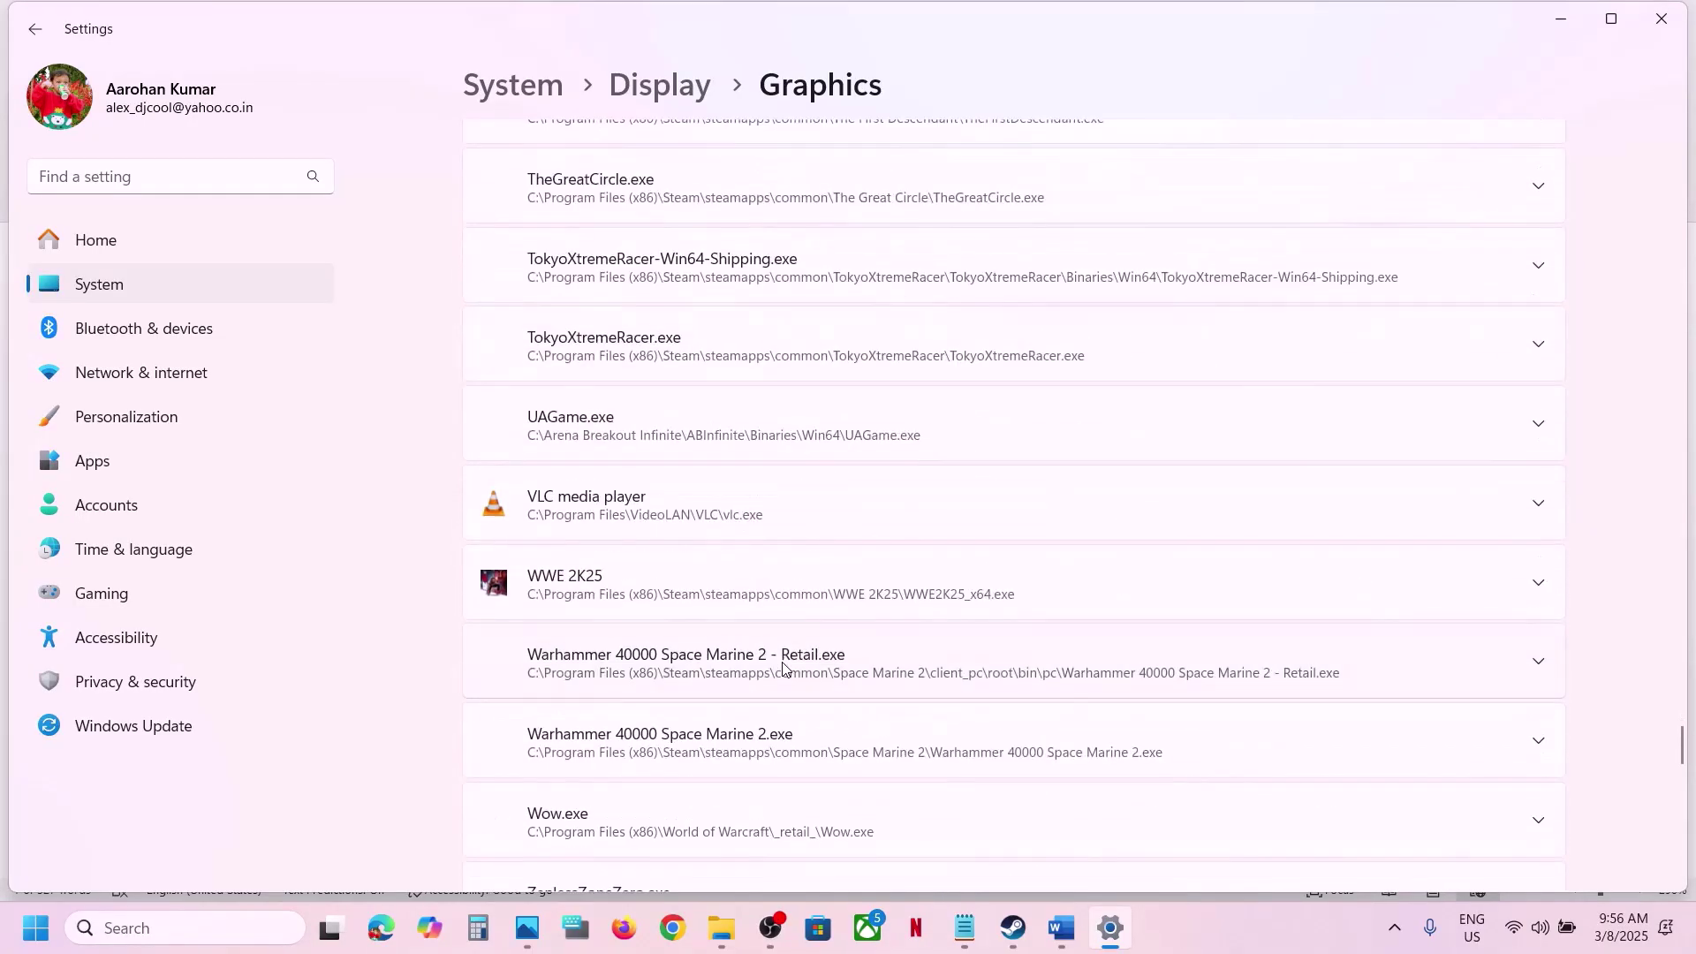
click(633, 614)
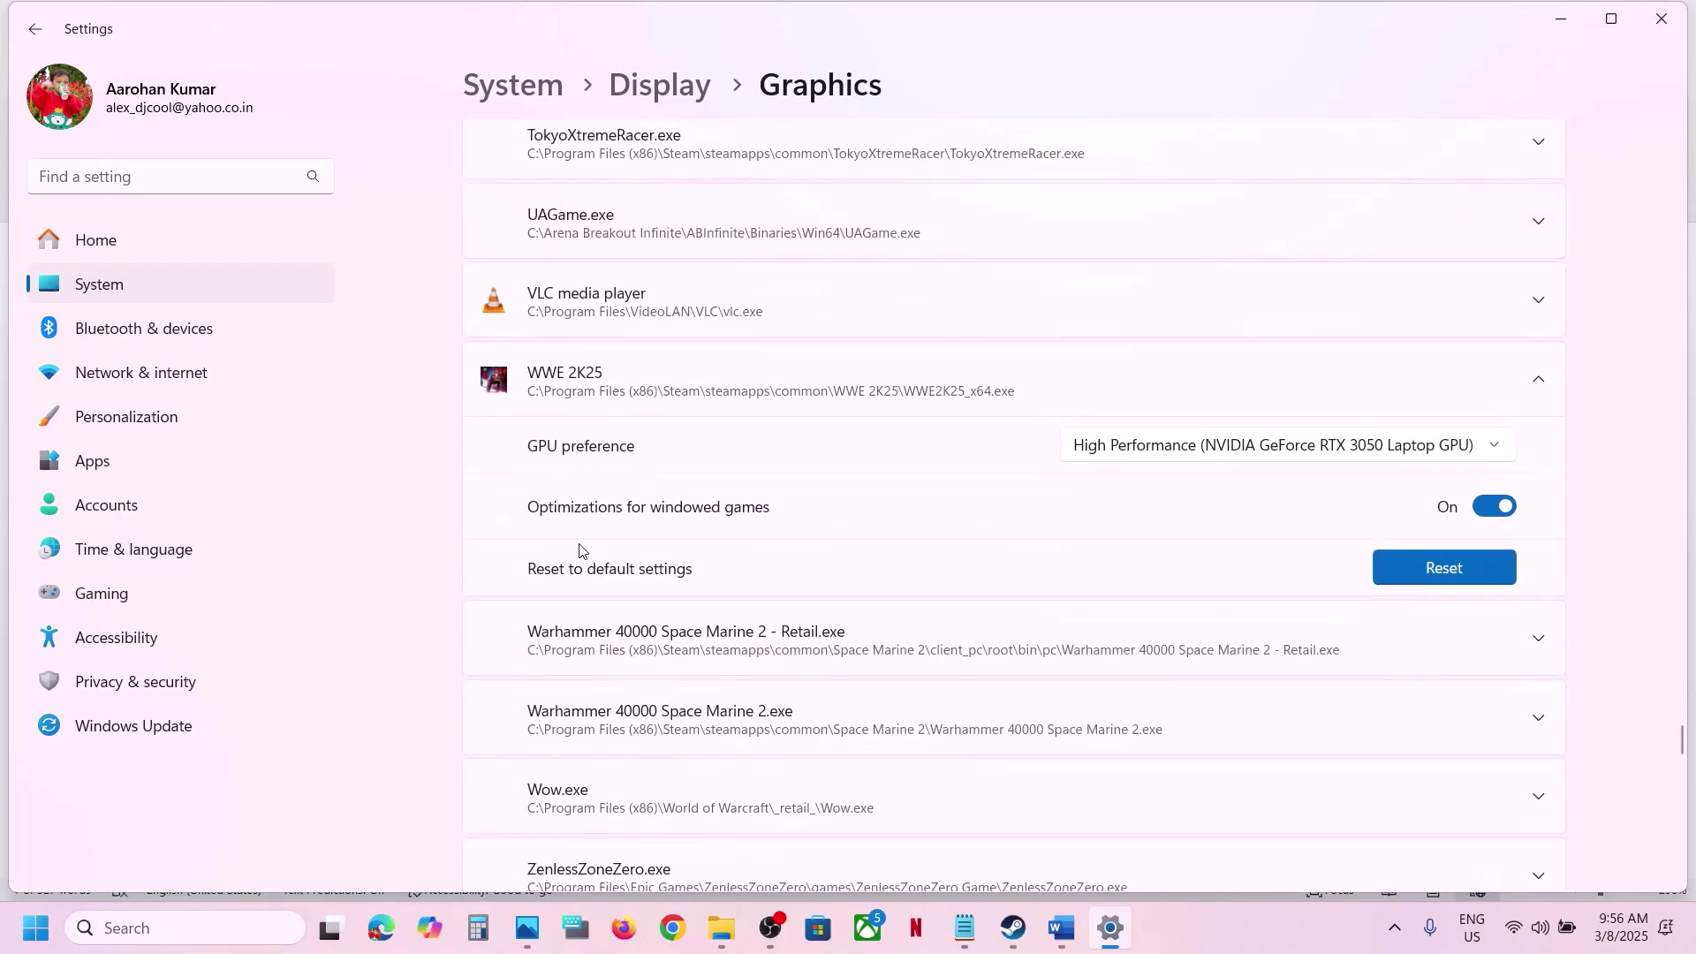
click(1254, 458)
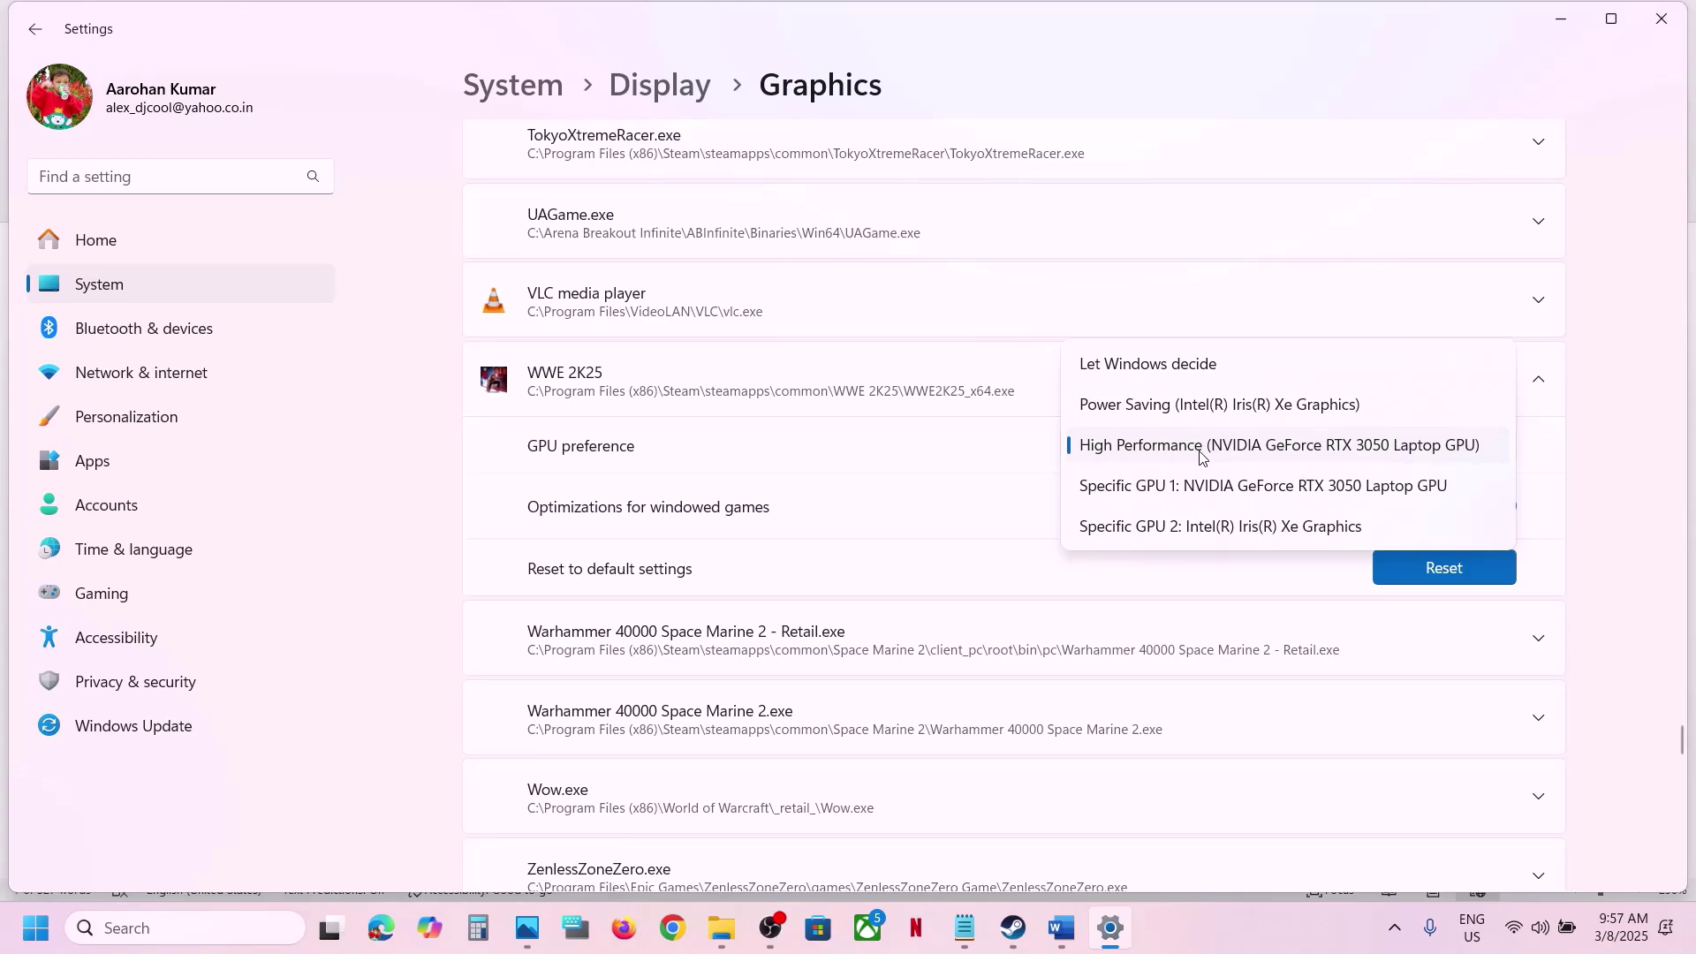
click(1286, 451)
click(1678, 19)
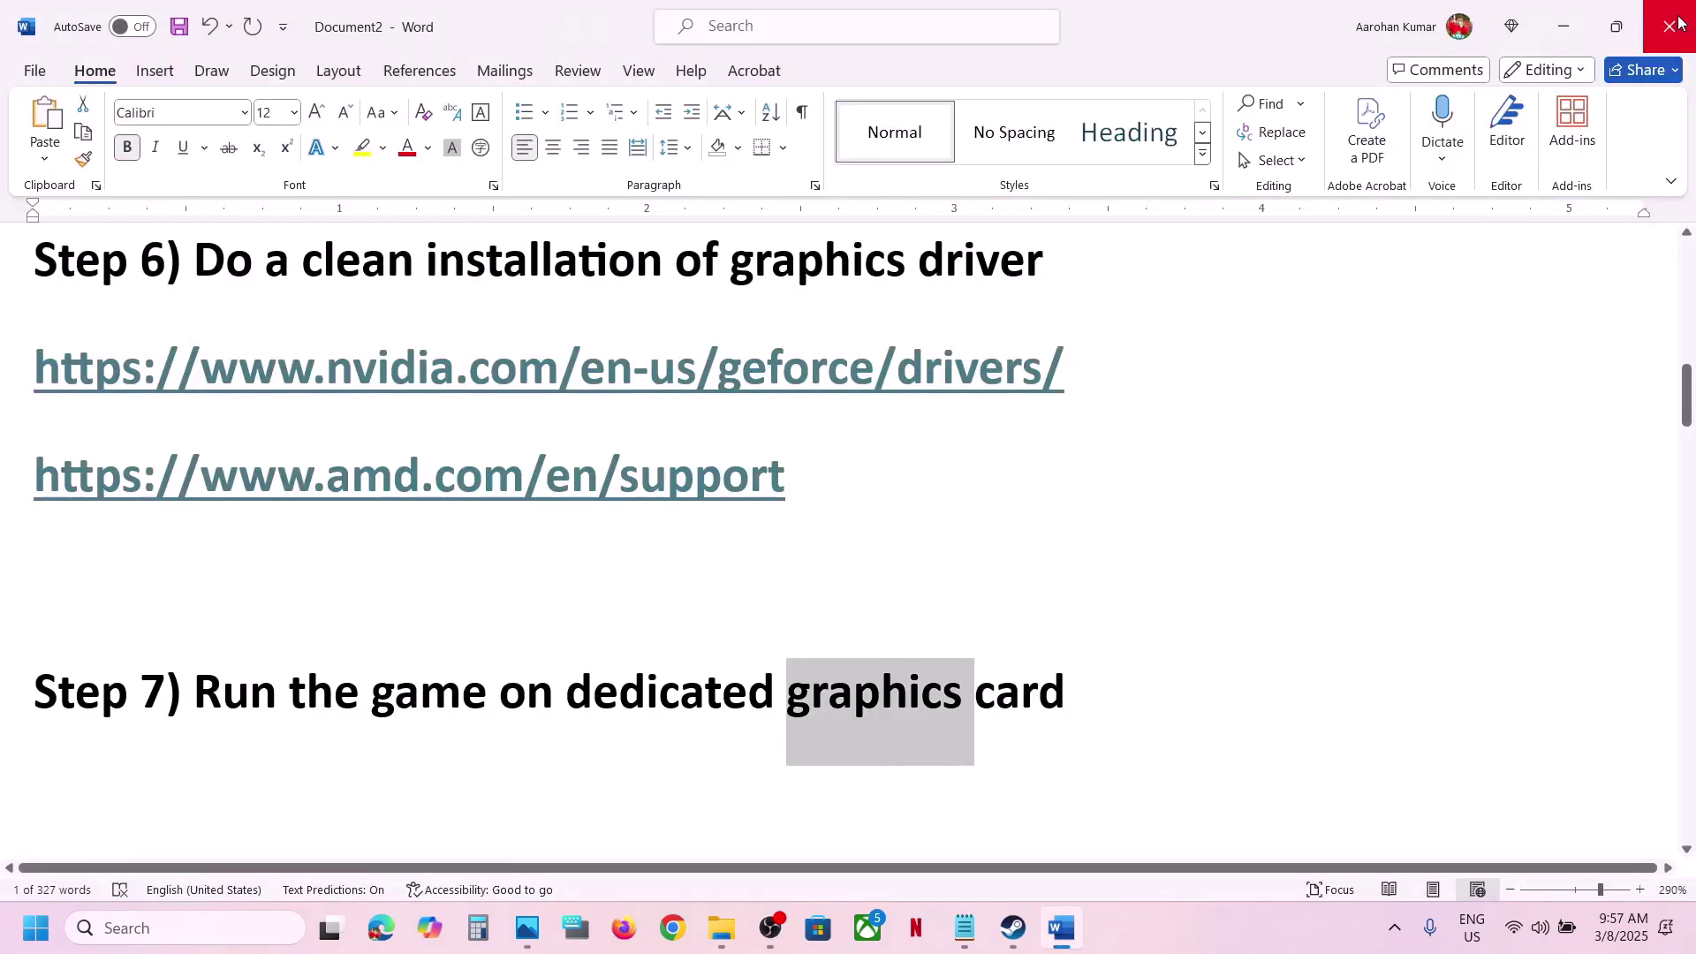
scroll(791, 594, down, 4)
scroll(792, 594, up, 1)
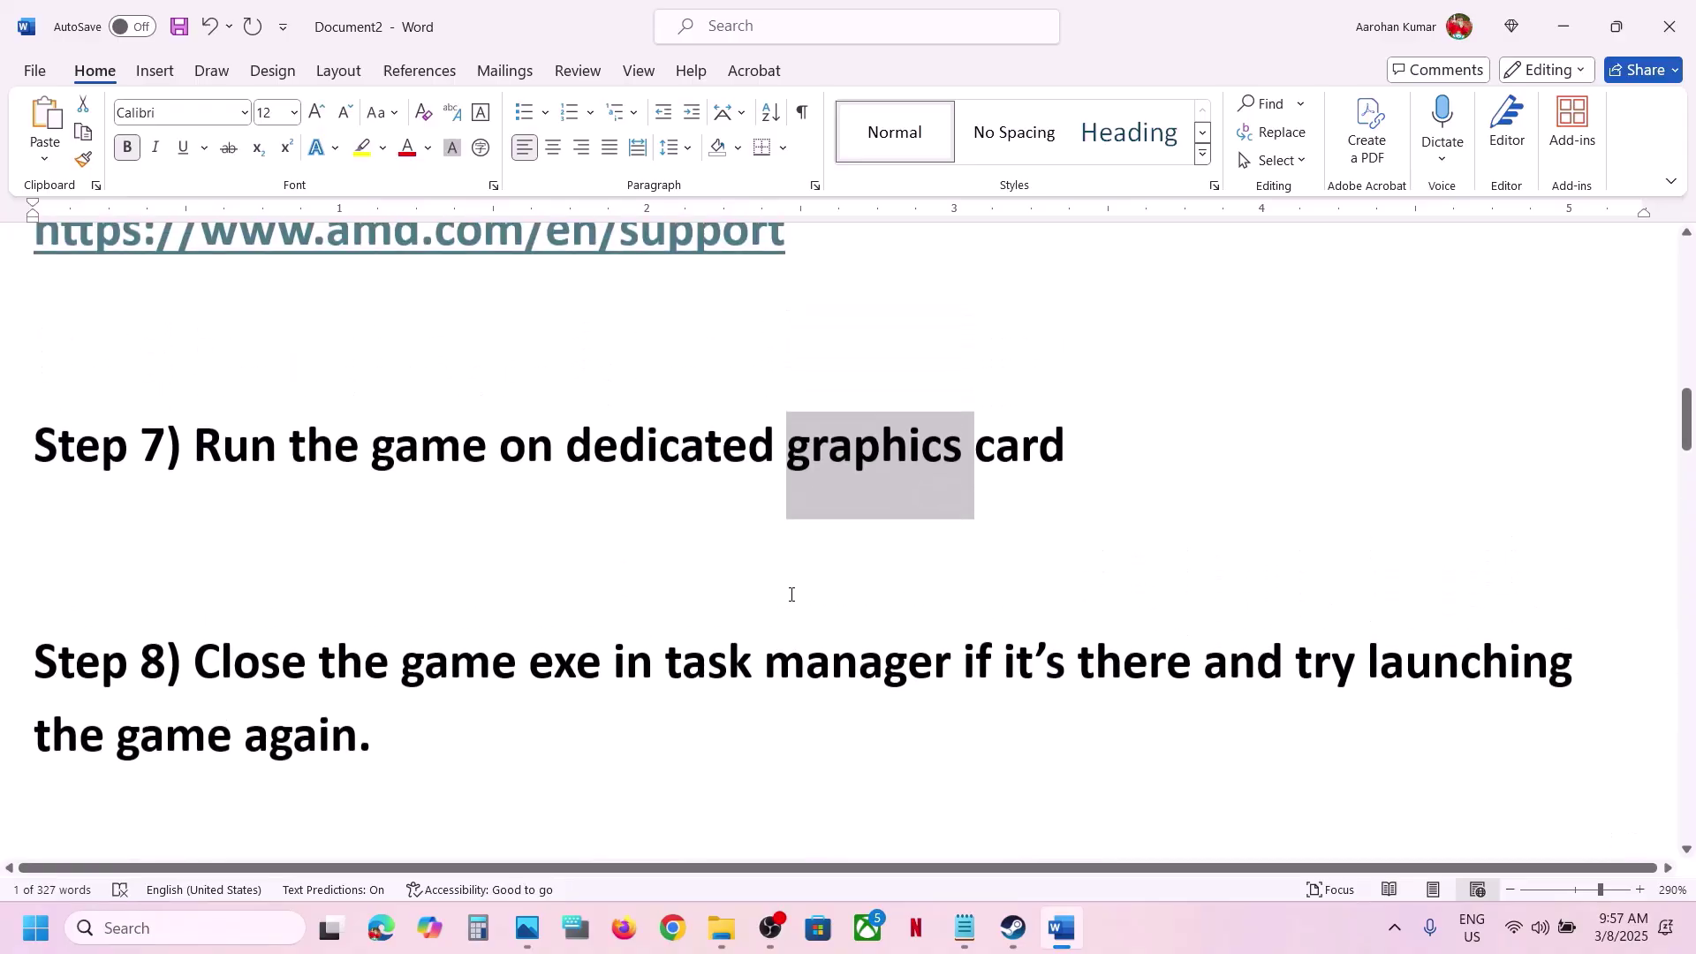
drag(199, 679, 409, 725)
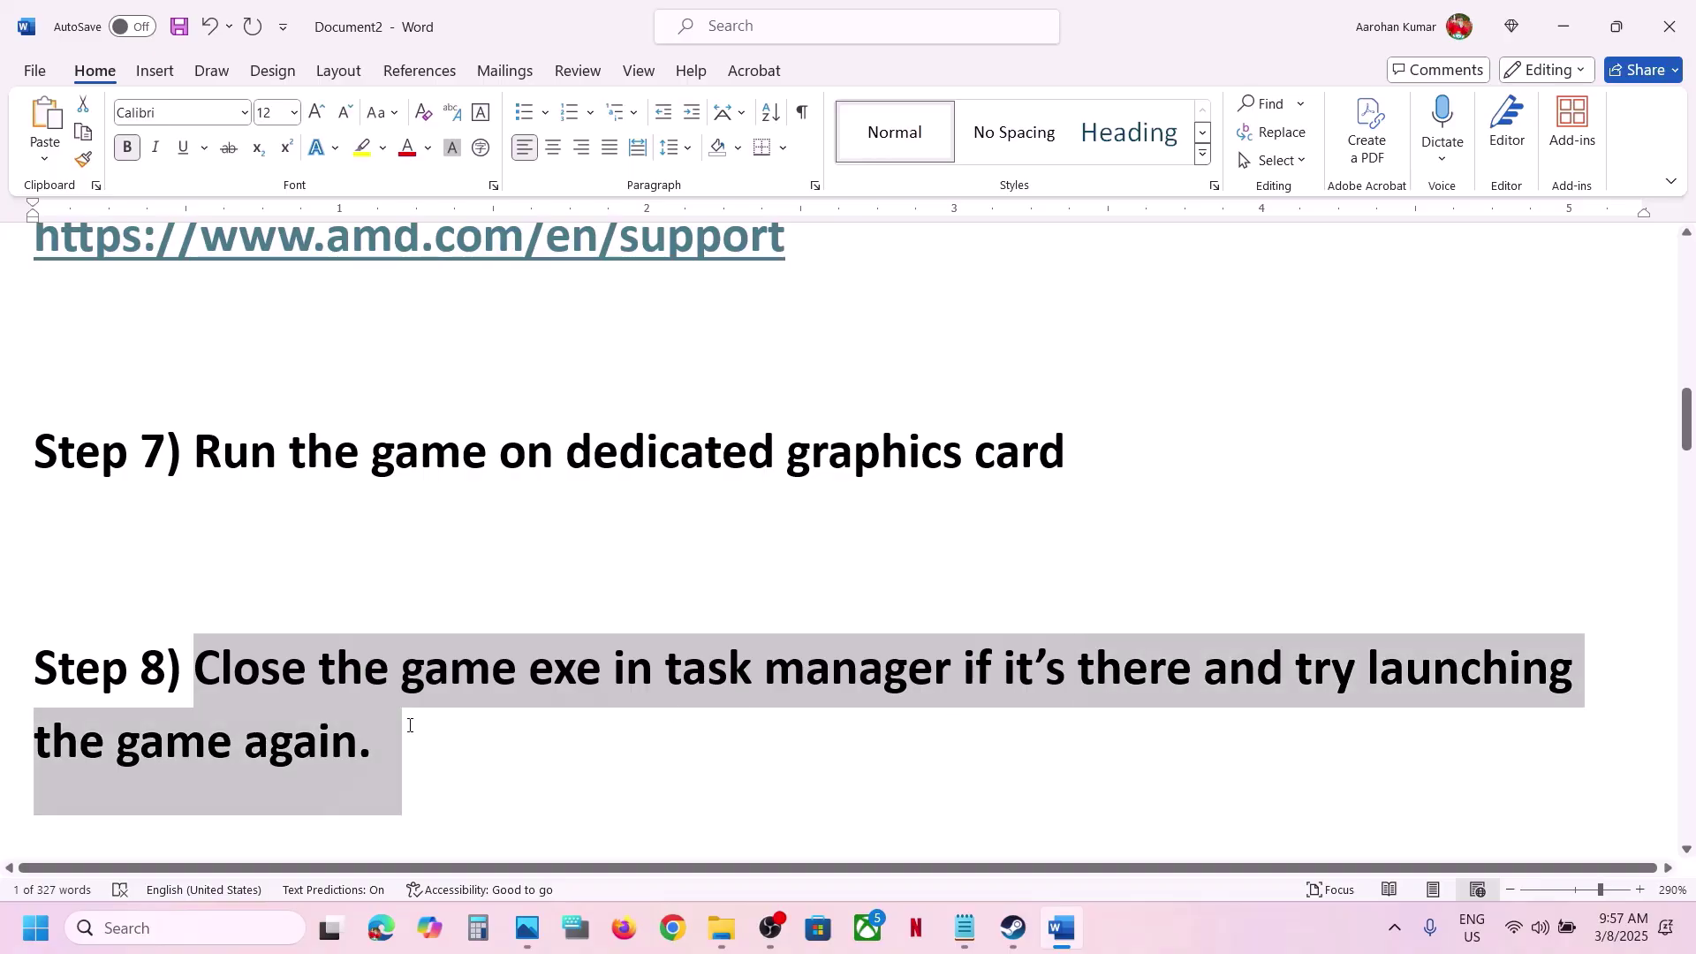
click(409, 731)
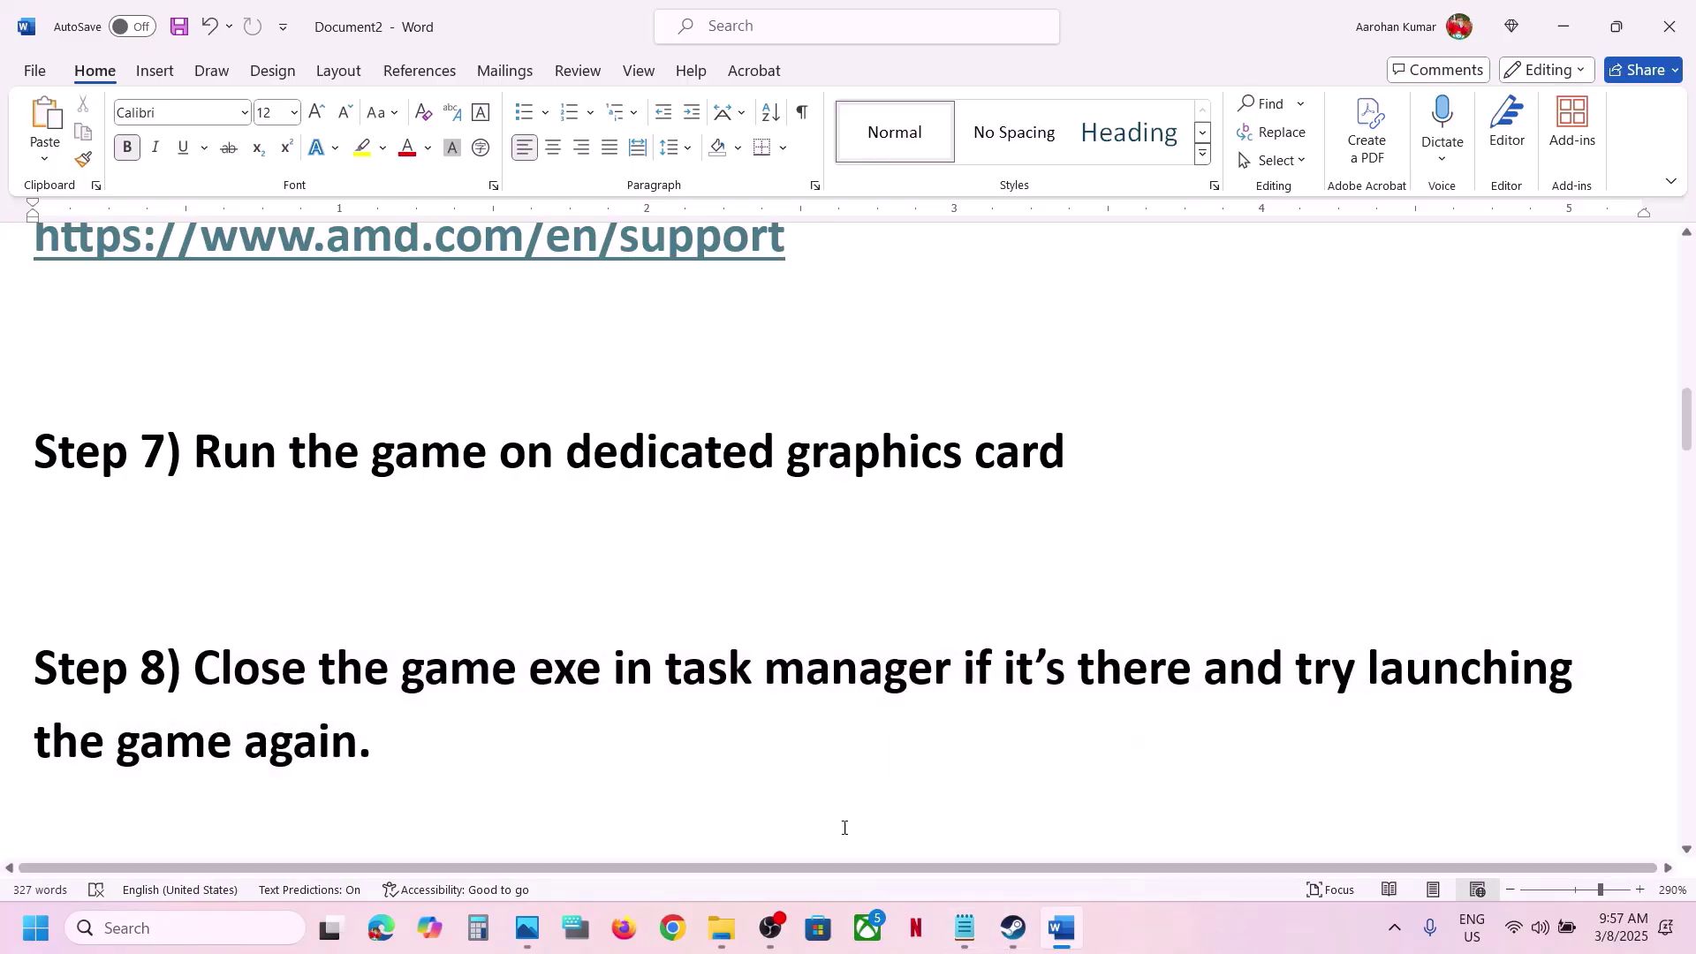
right_click(35, 928)
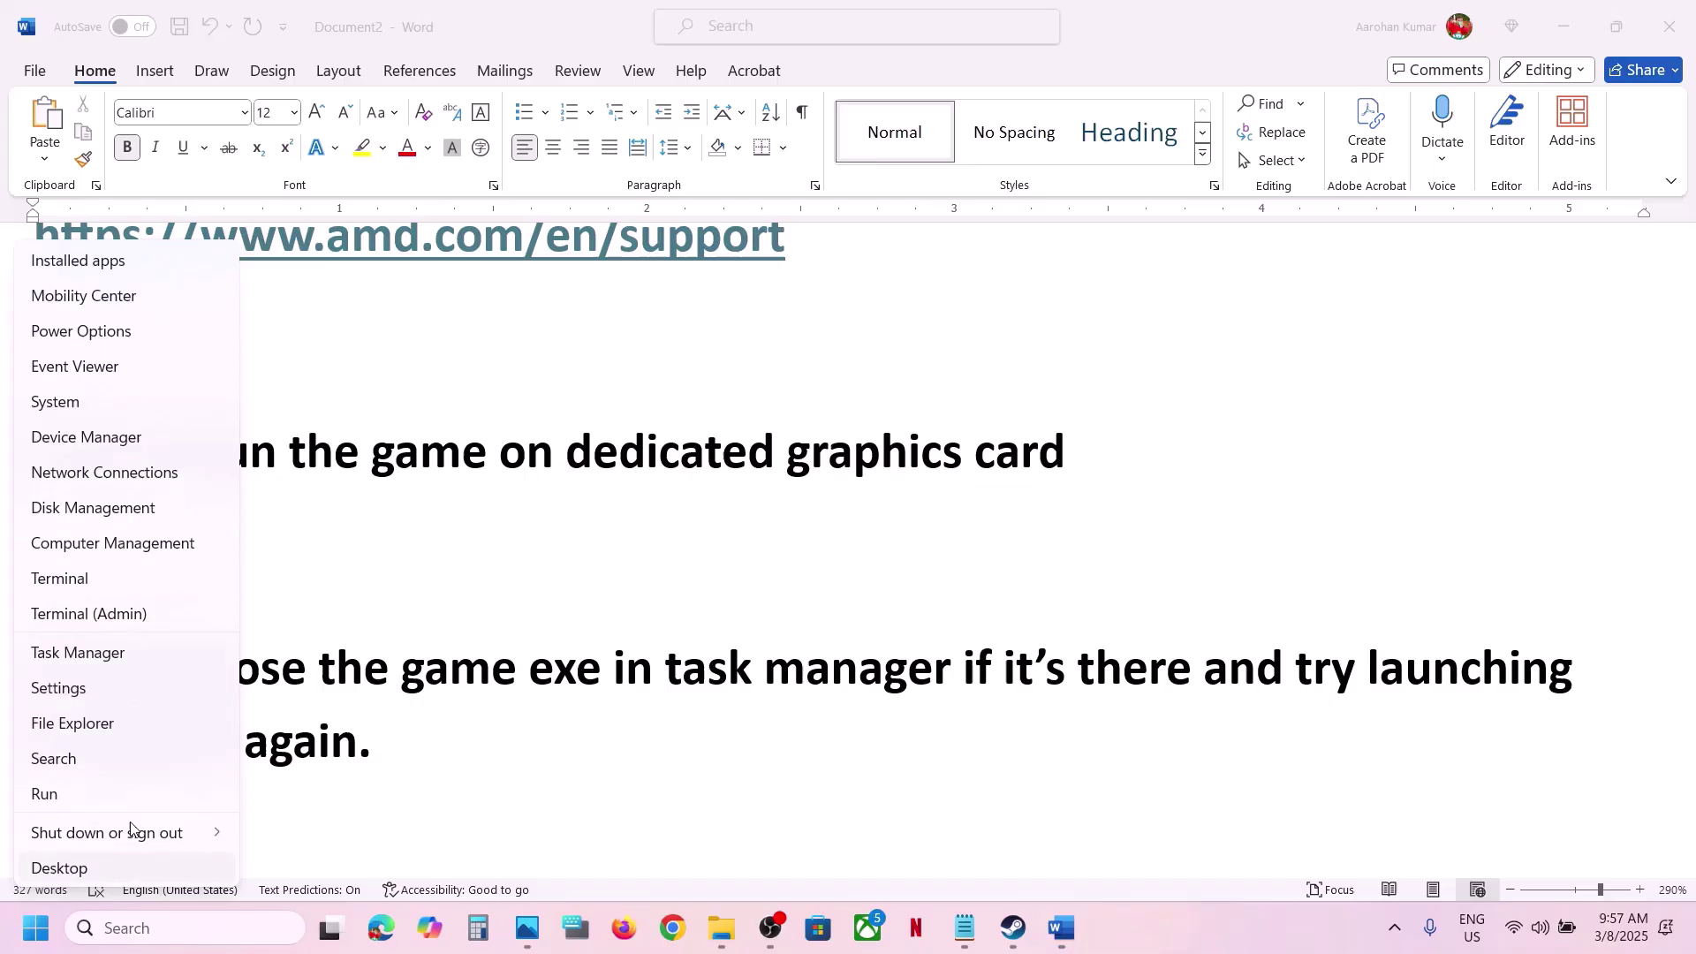
click(114, 654)
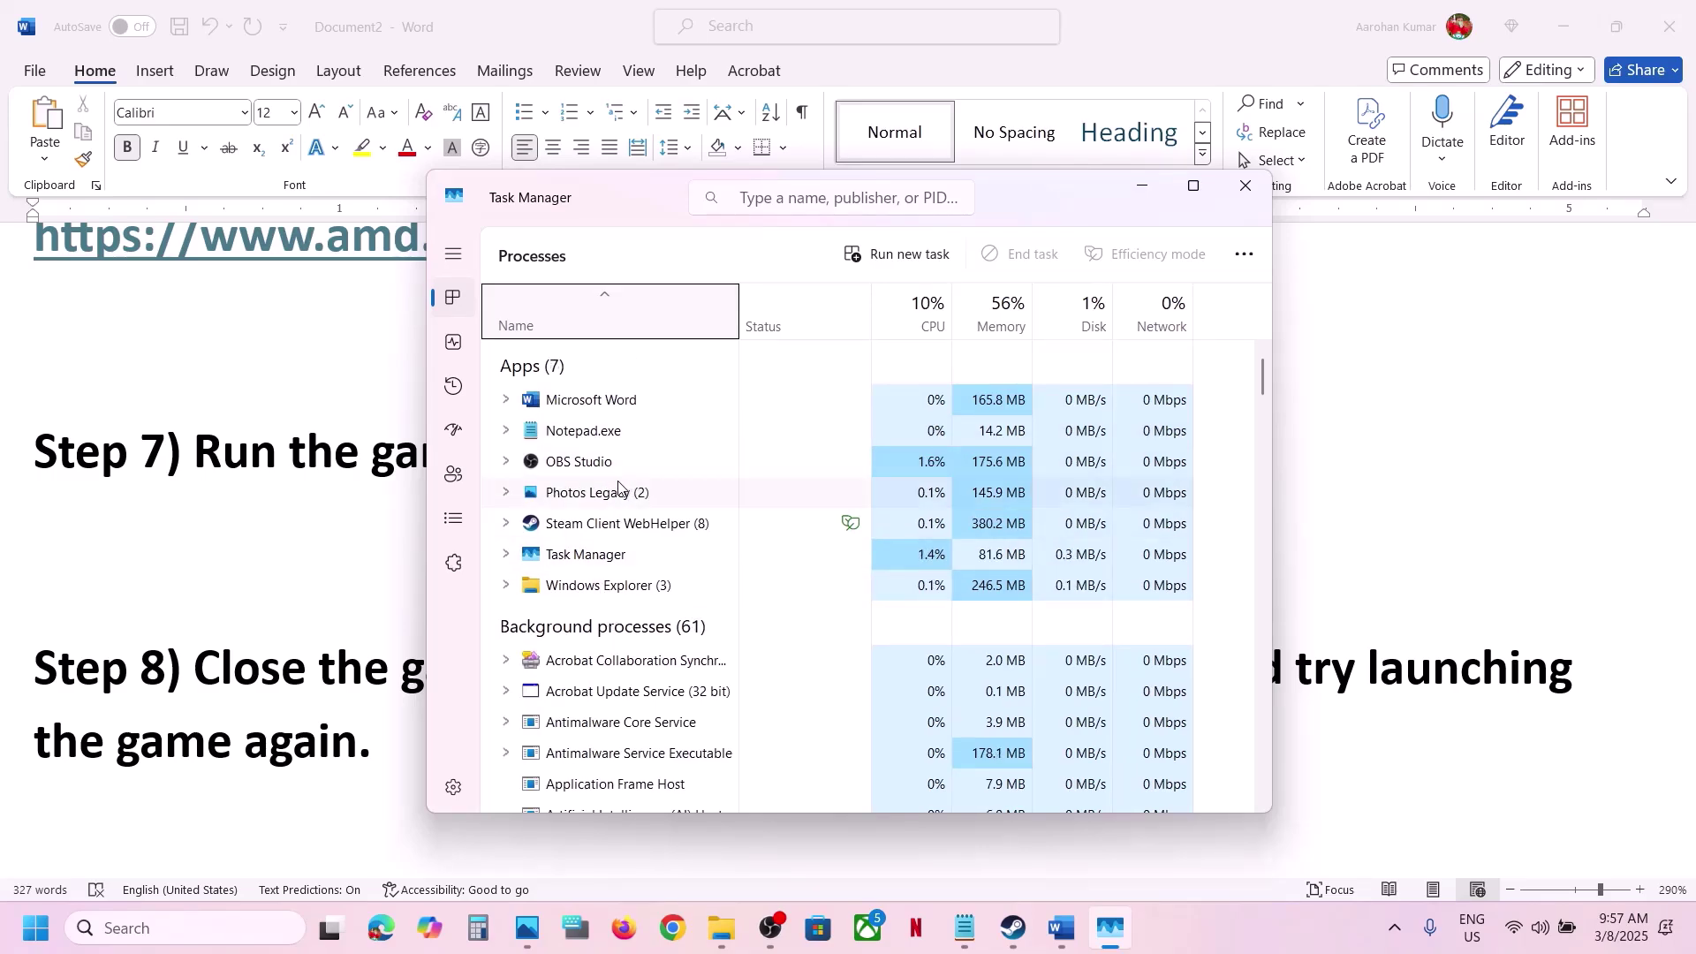
right_click(616, 492)
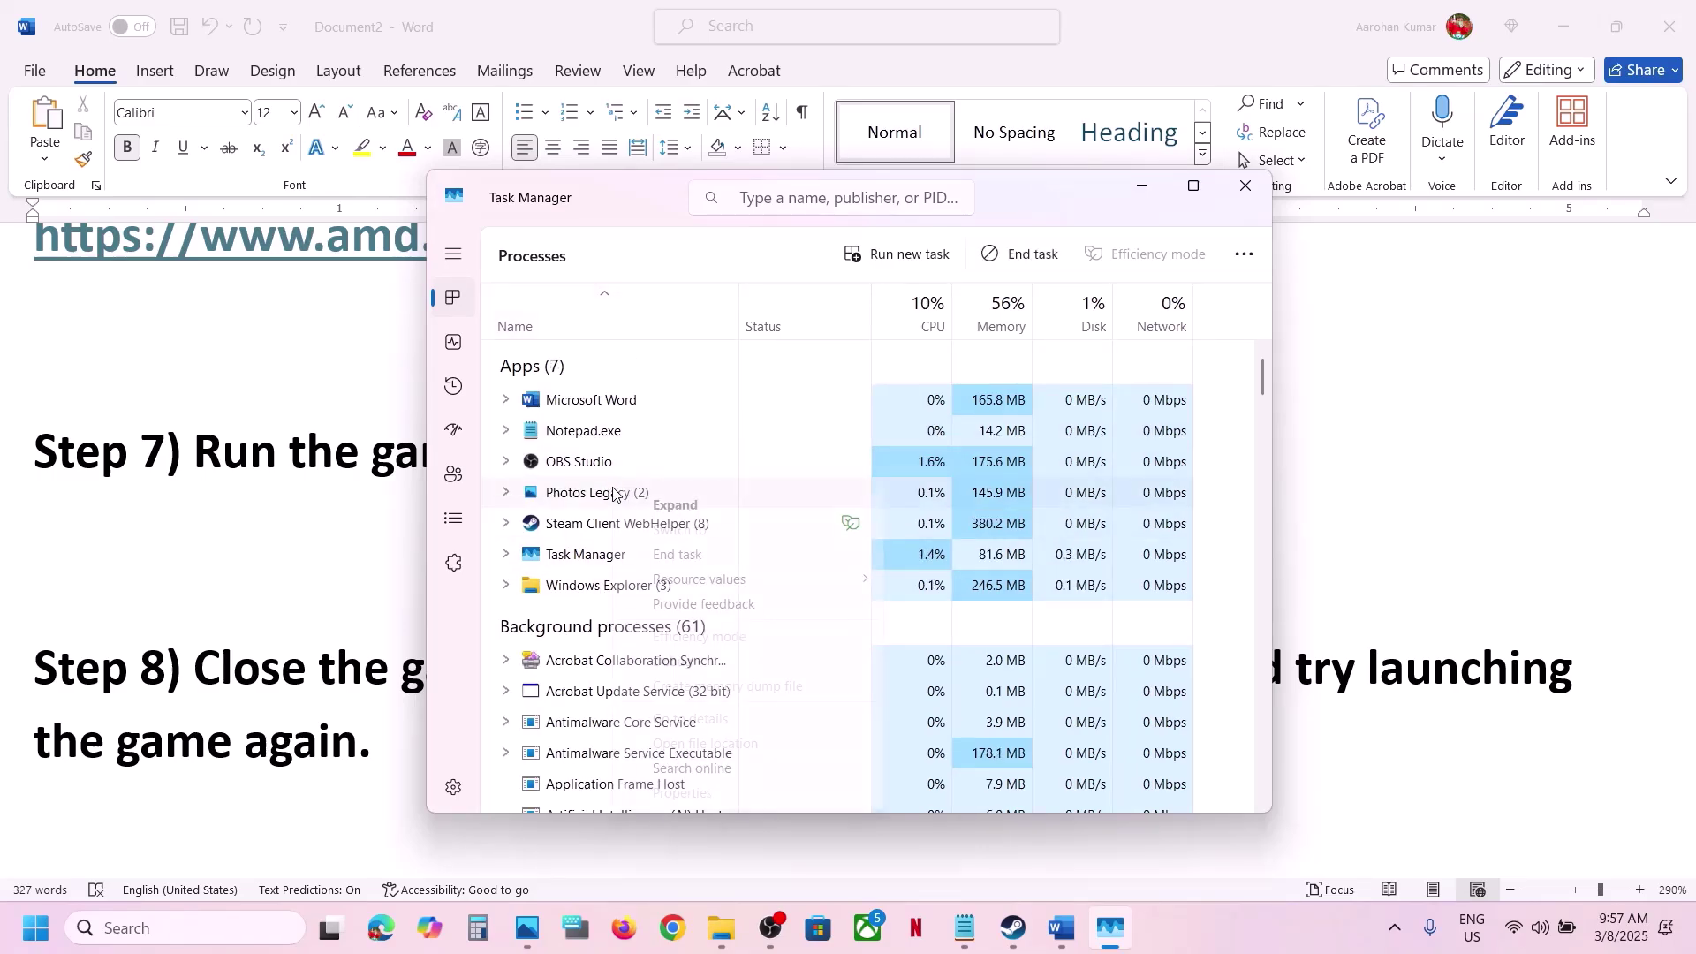
click(653, 470)
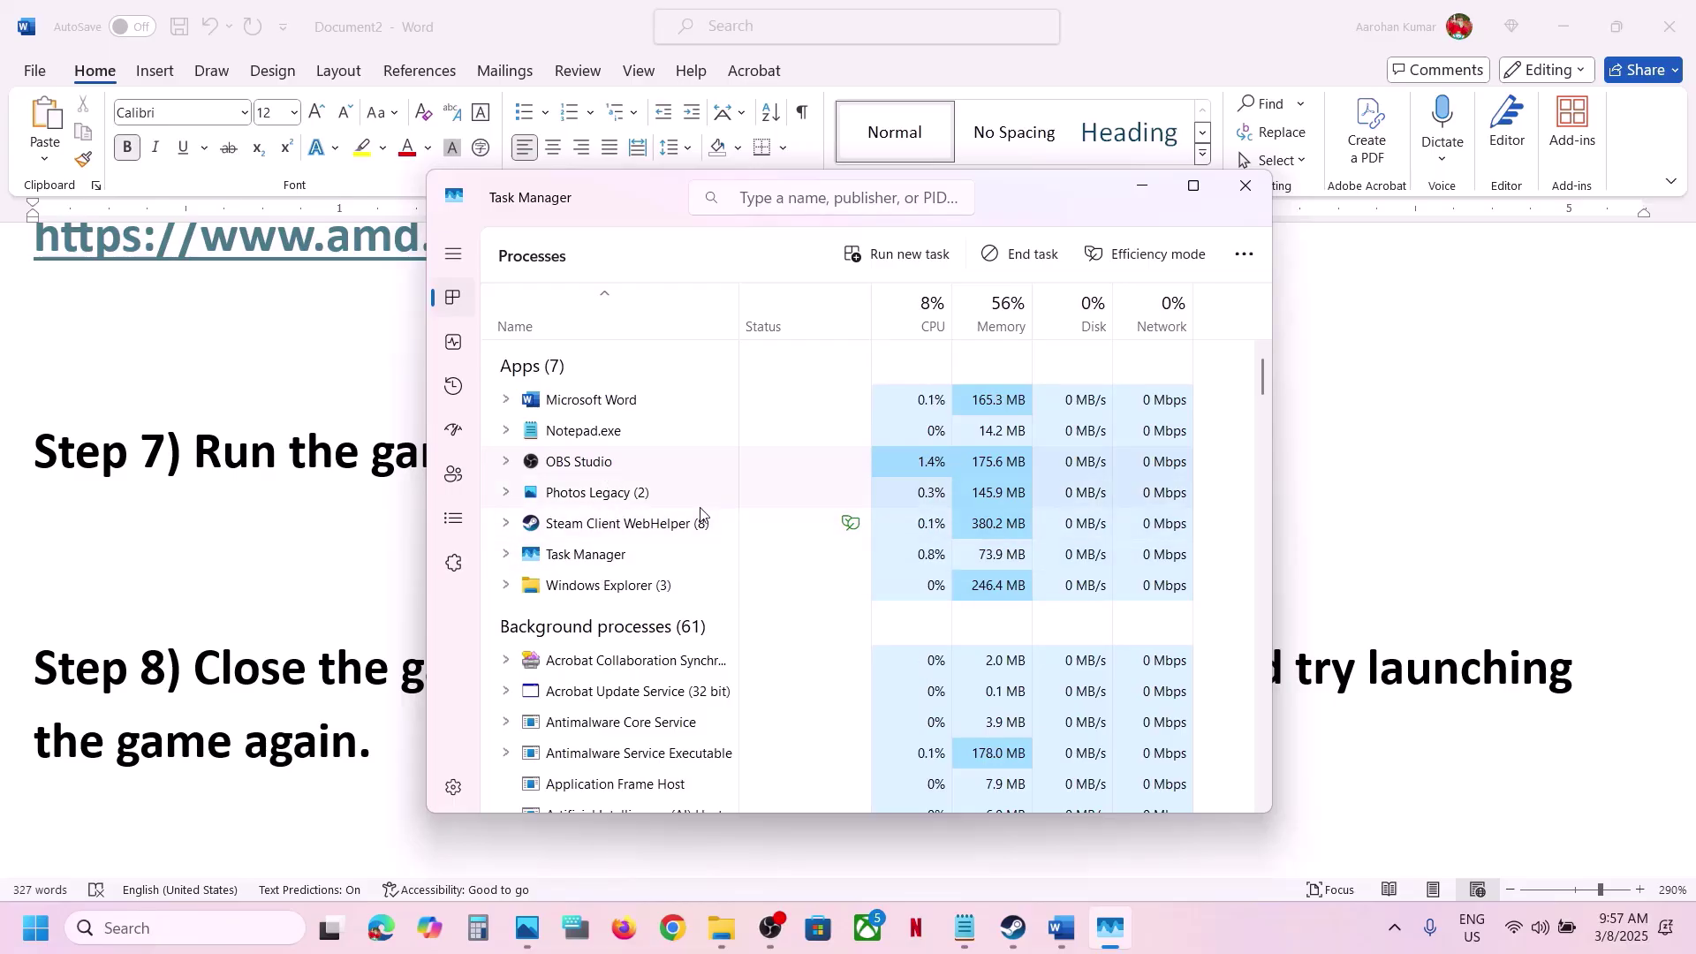
click(1246, 185)
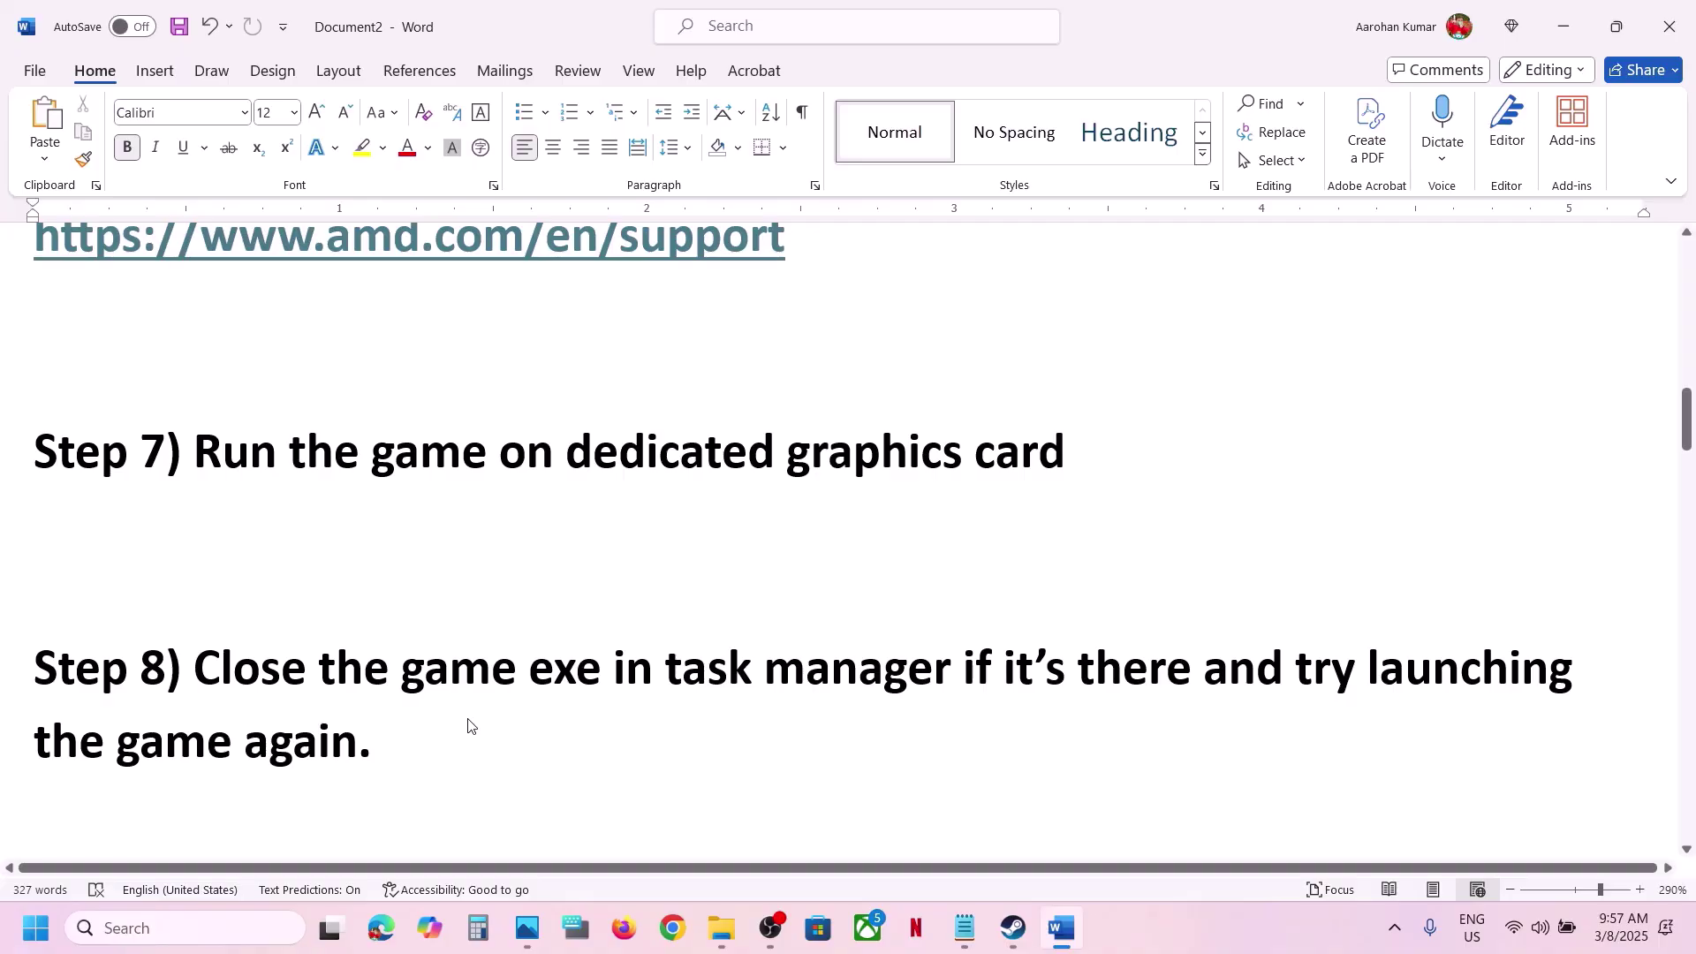
Step: Append 'Delete crashpad file' to Step 8 and switch to the Steam library
text(Delete c)
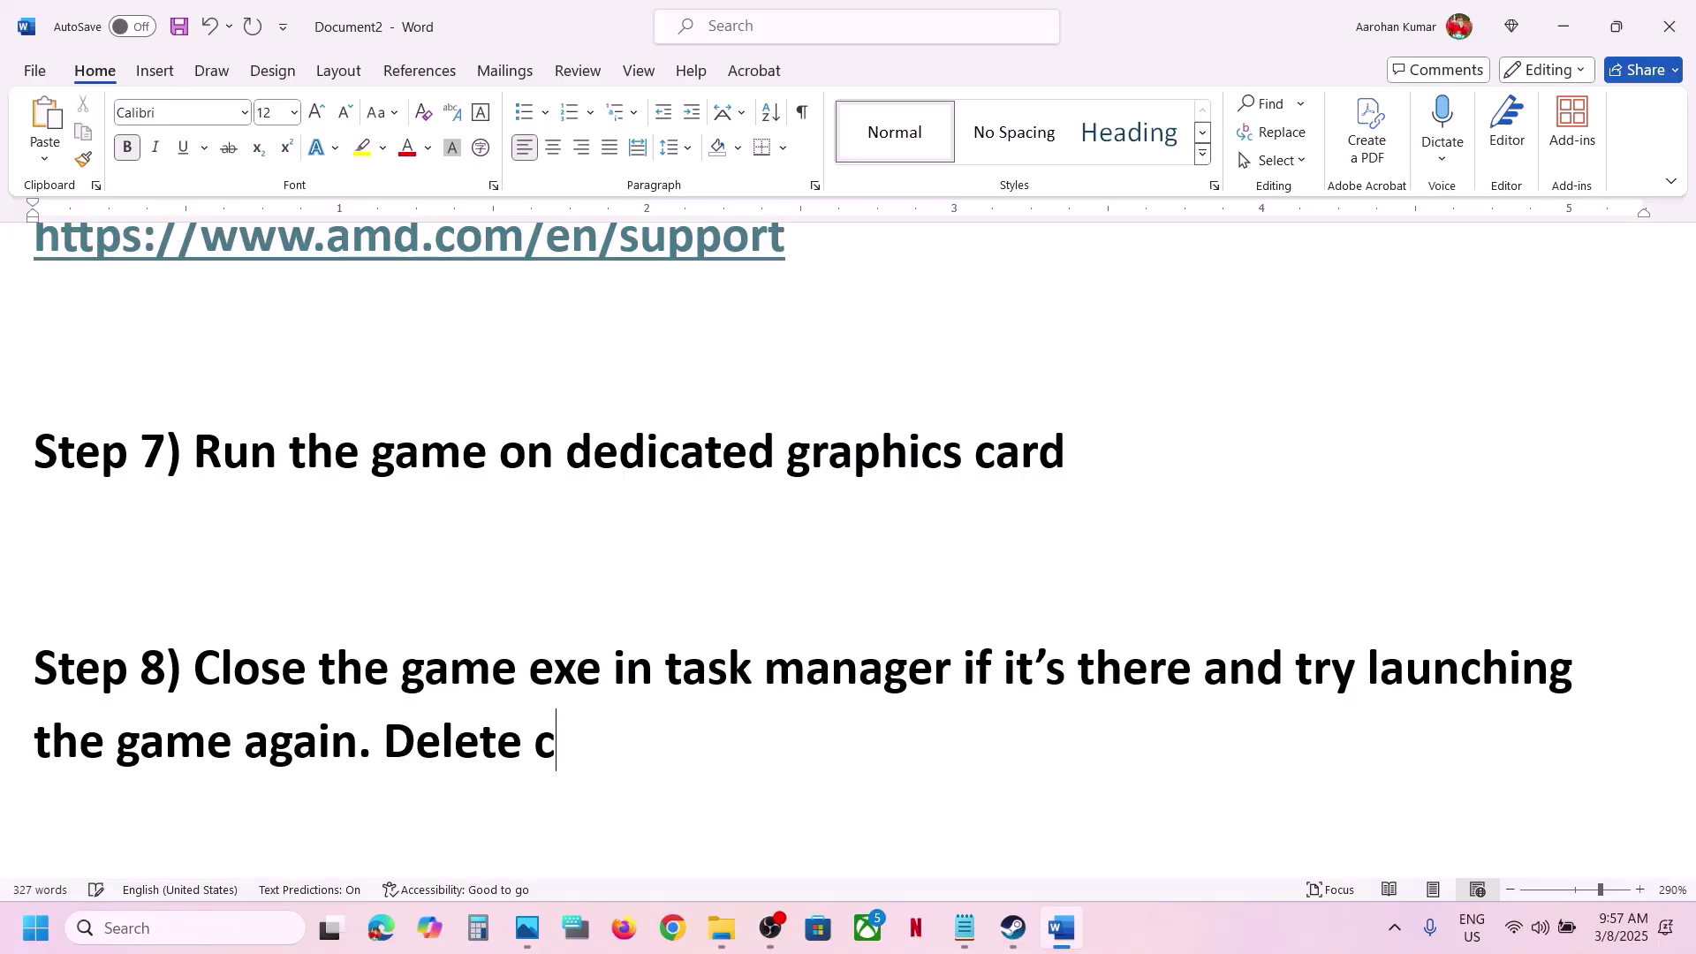
text(rashpad)
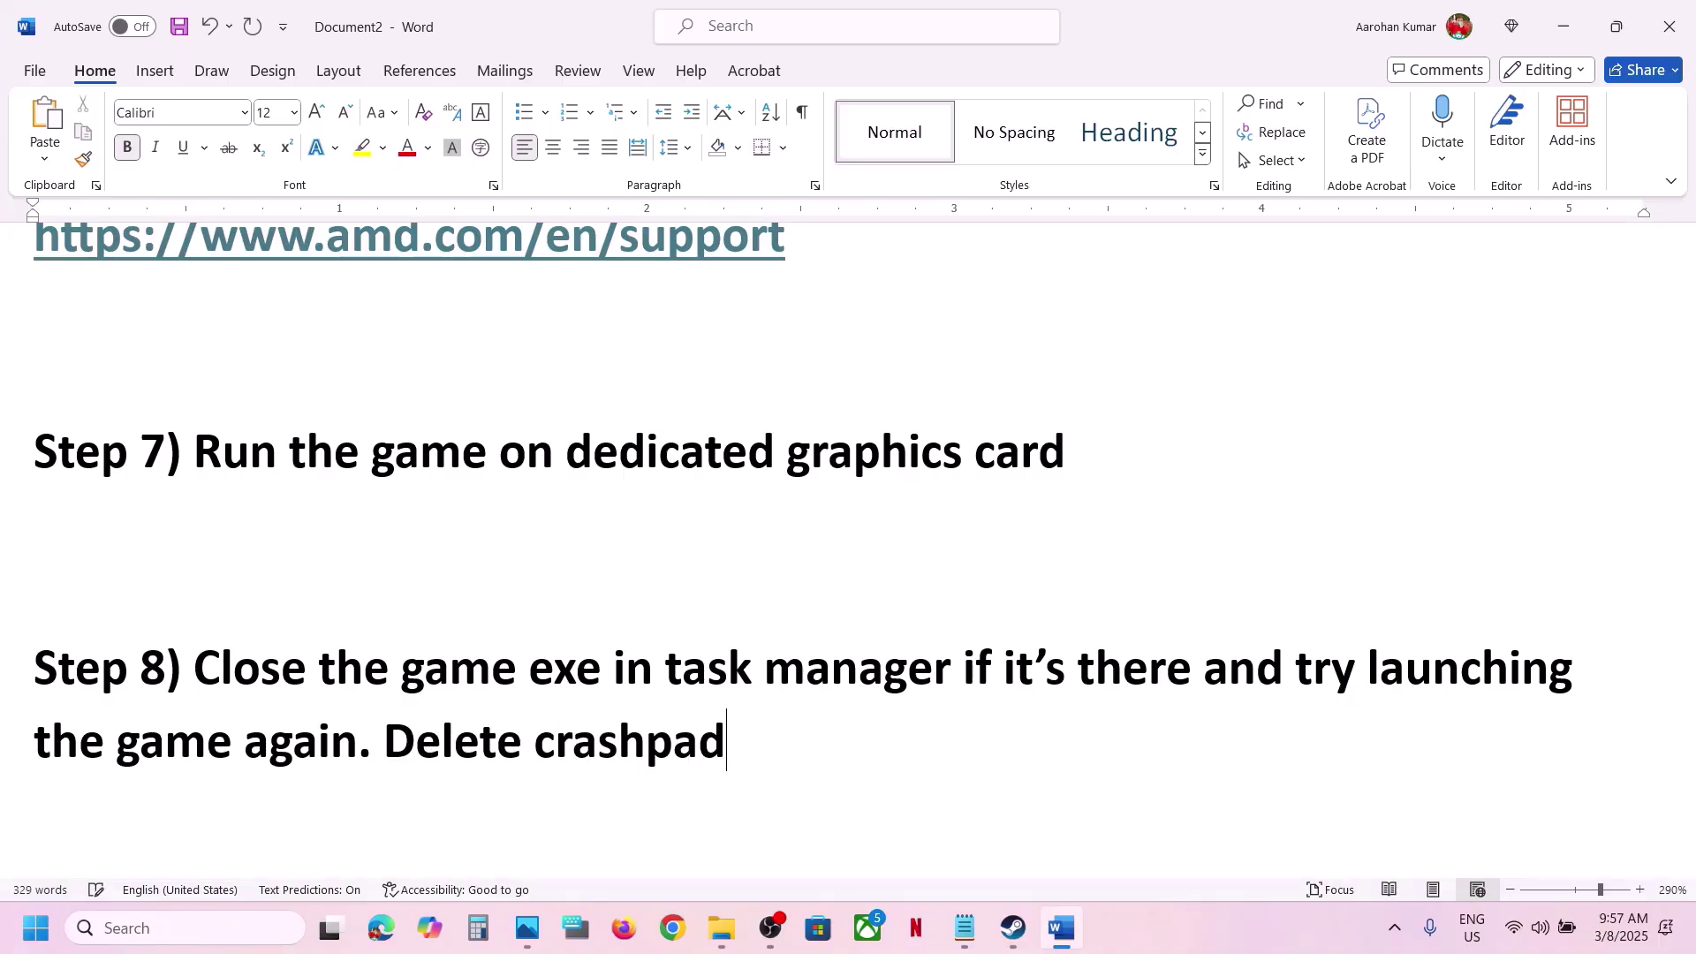
text( file)
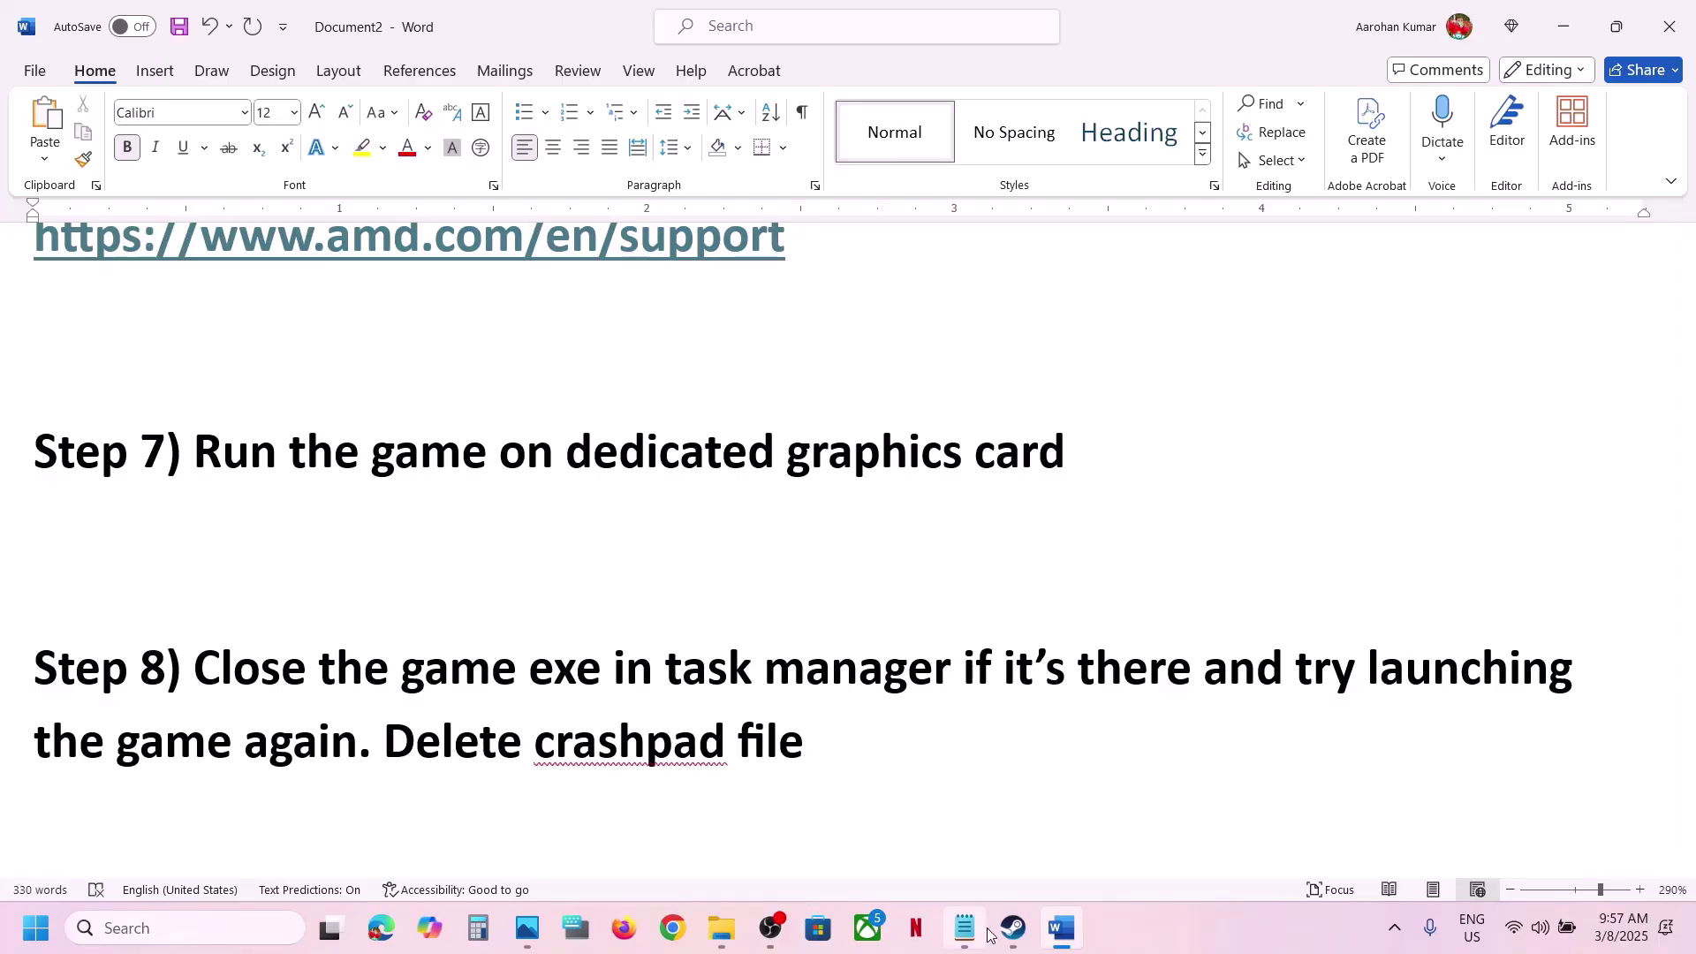
click(1014, 928)
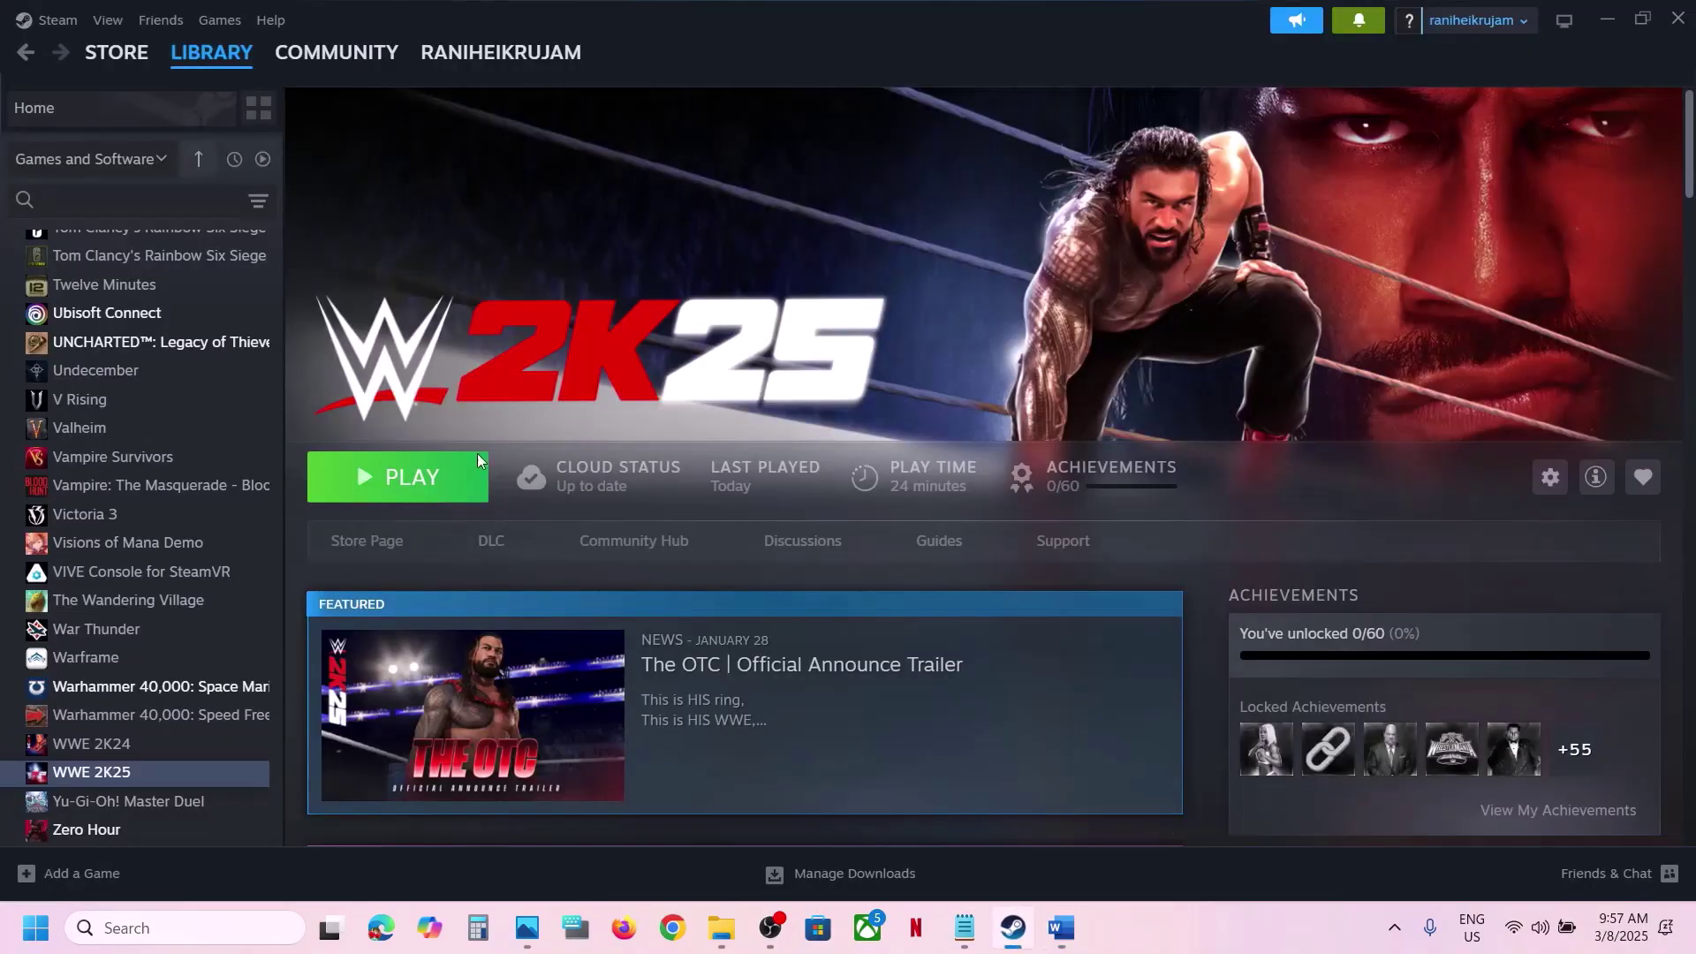
Step: Browse WWE 2K25's local files from Steam and copy the crashpad folder
right_click(116, 765)
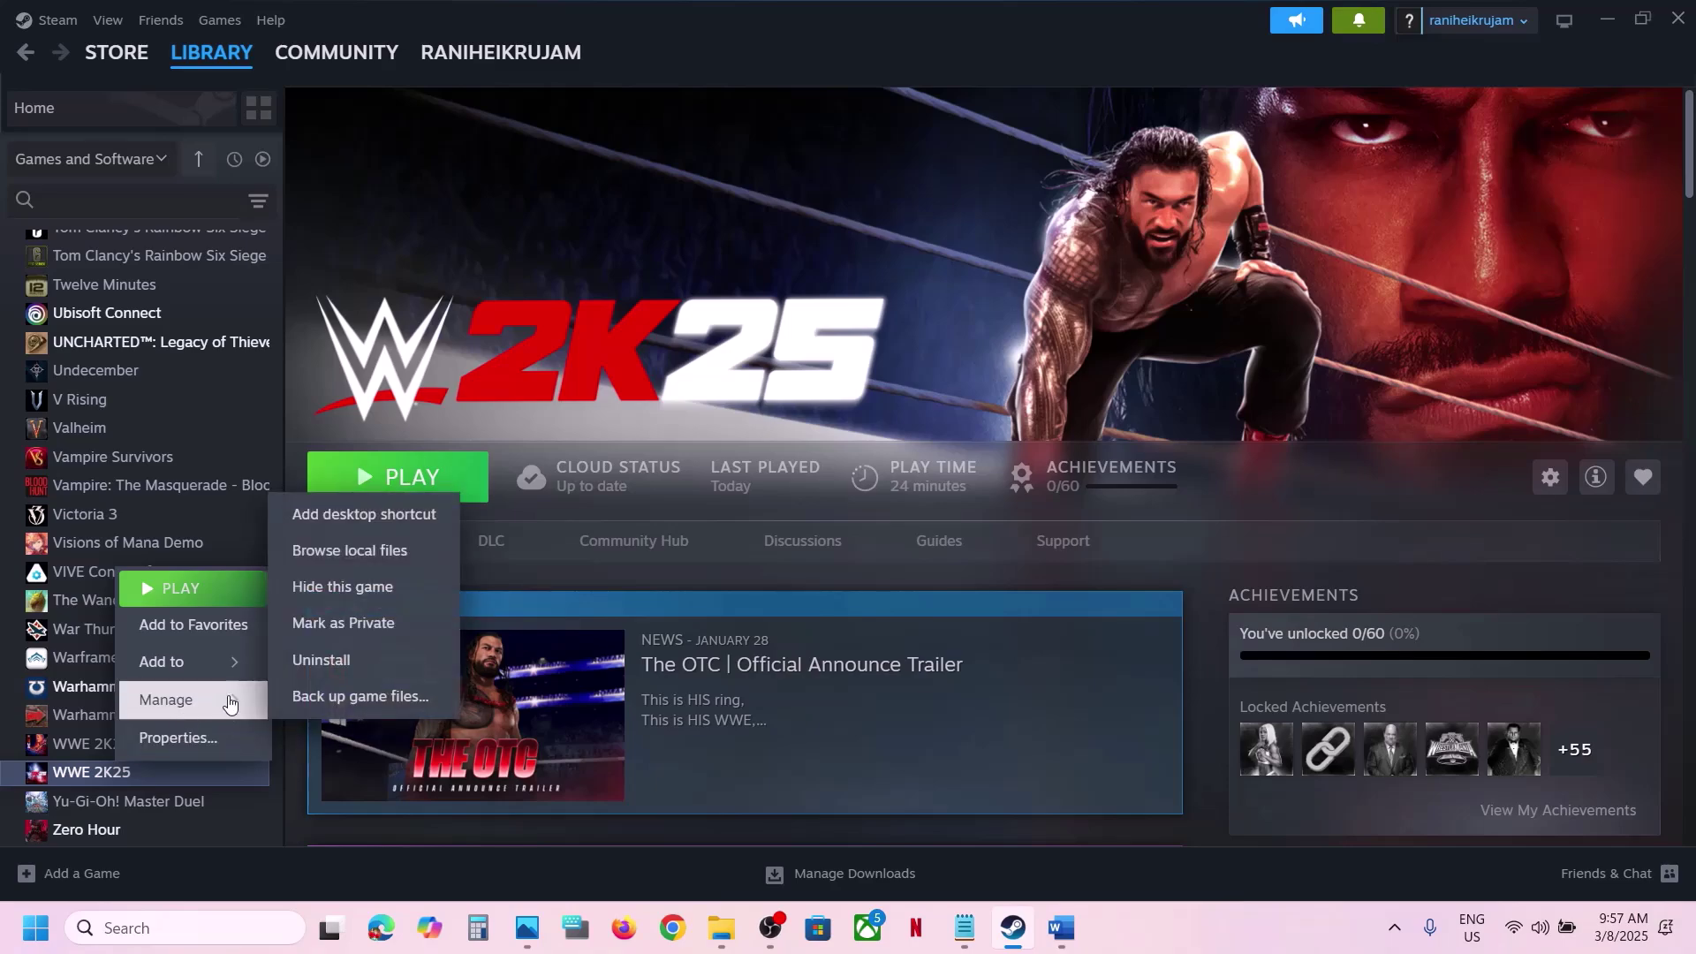
mouse_move(168, 699)
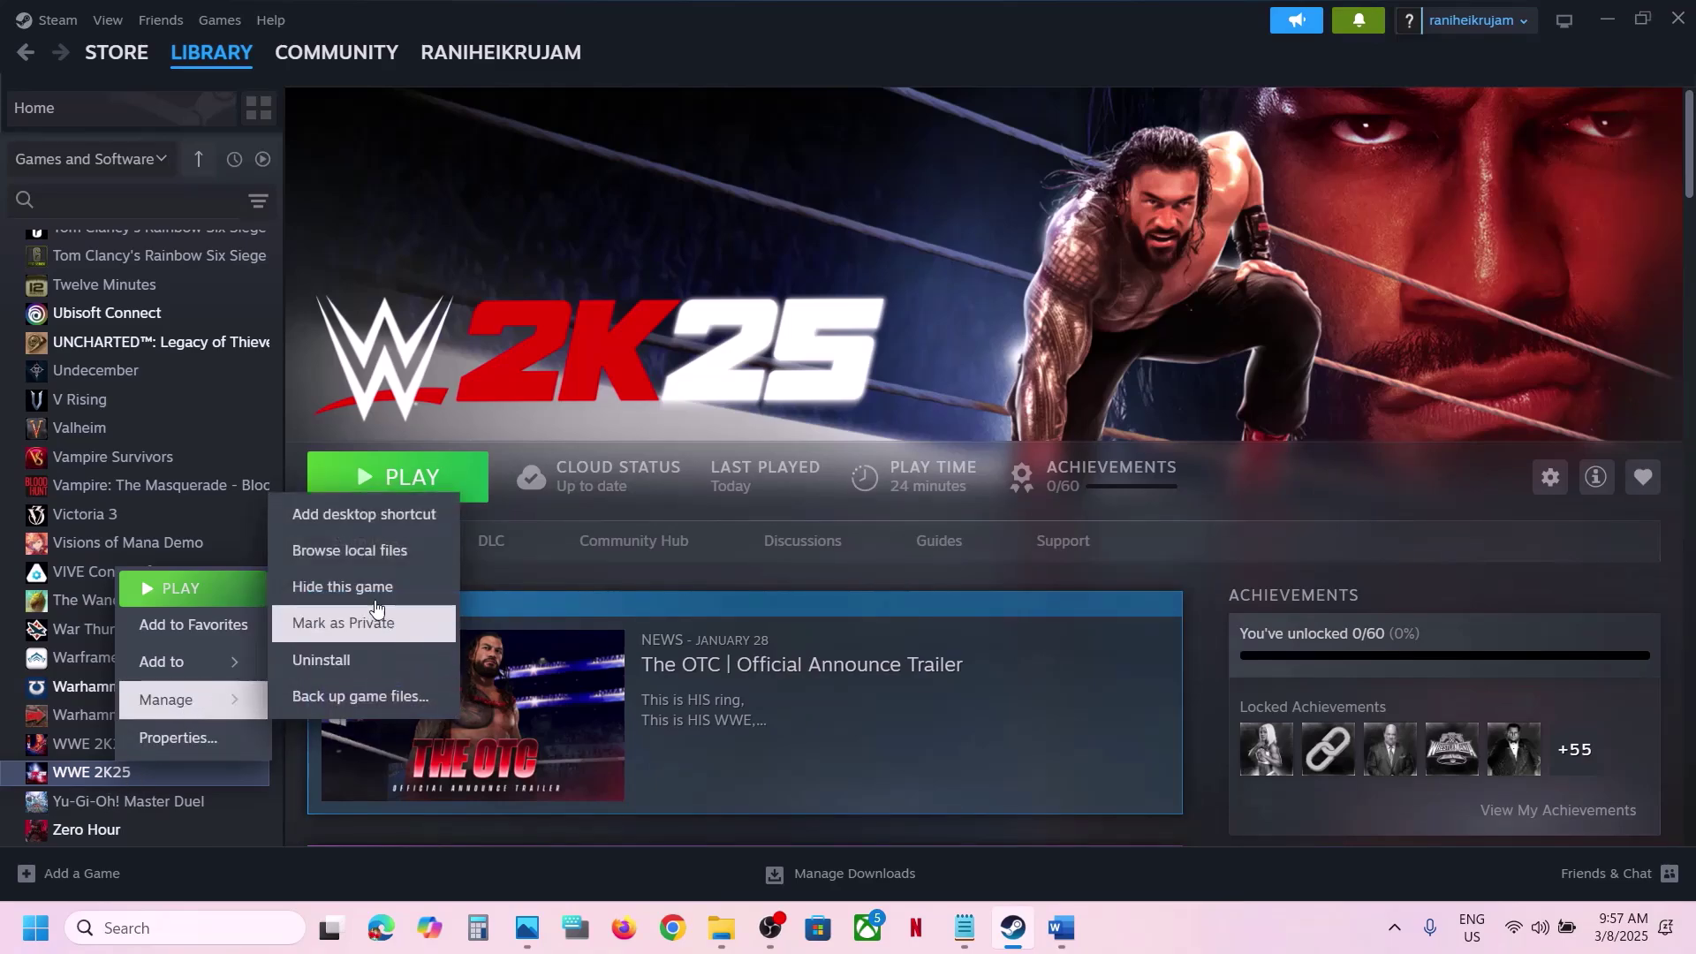
click(353, 561)
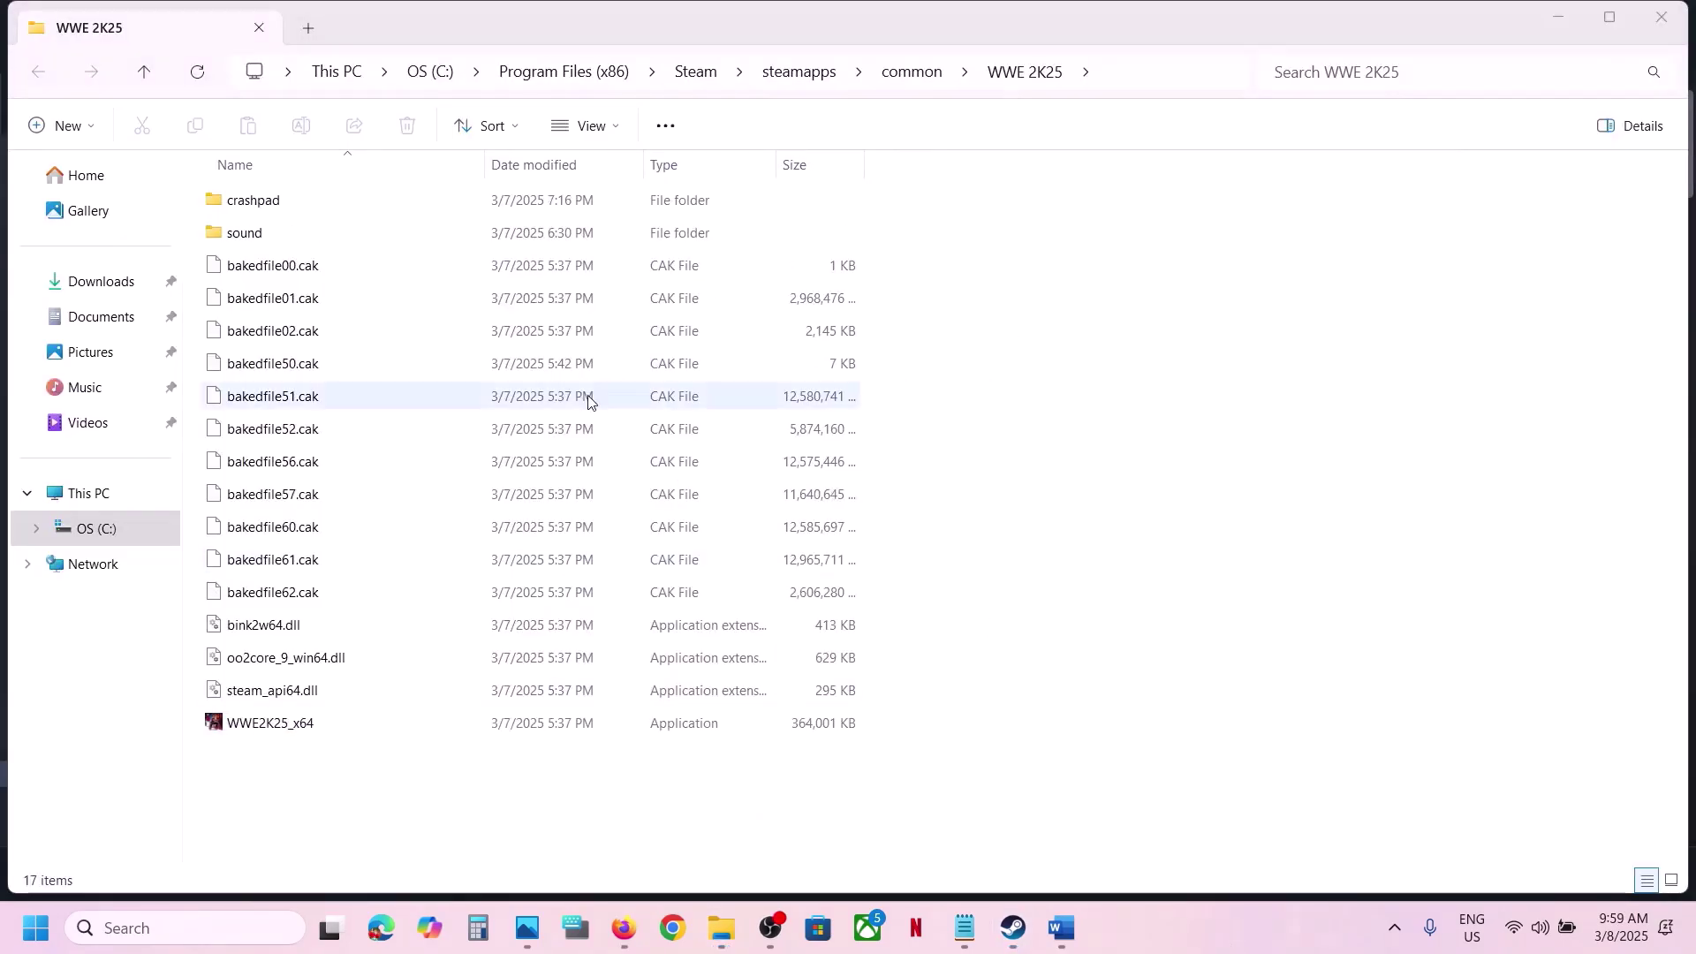
click(280, 206)
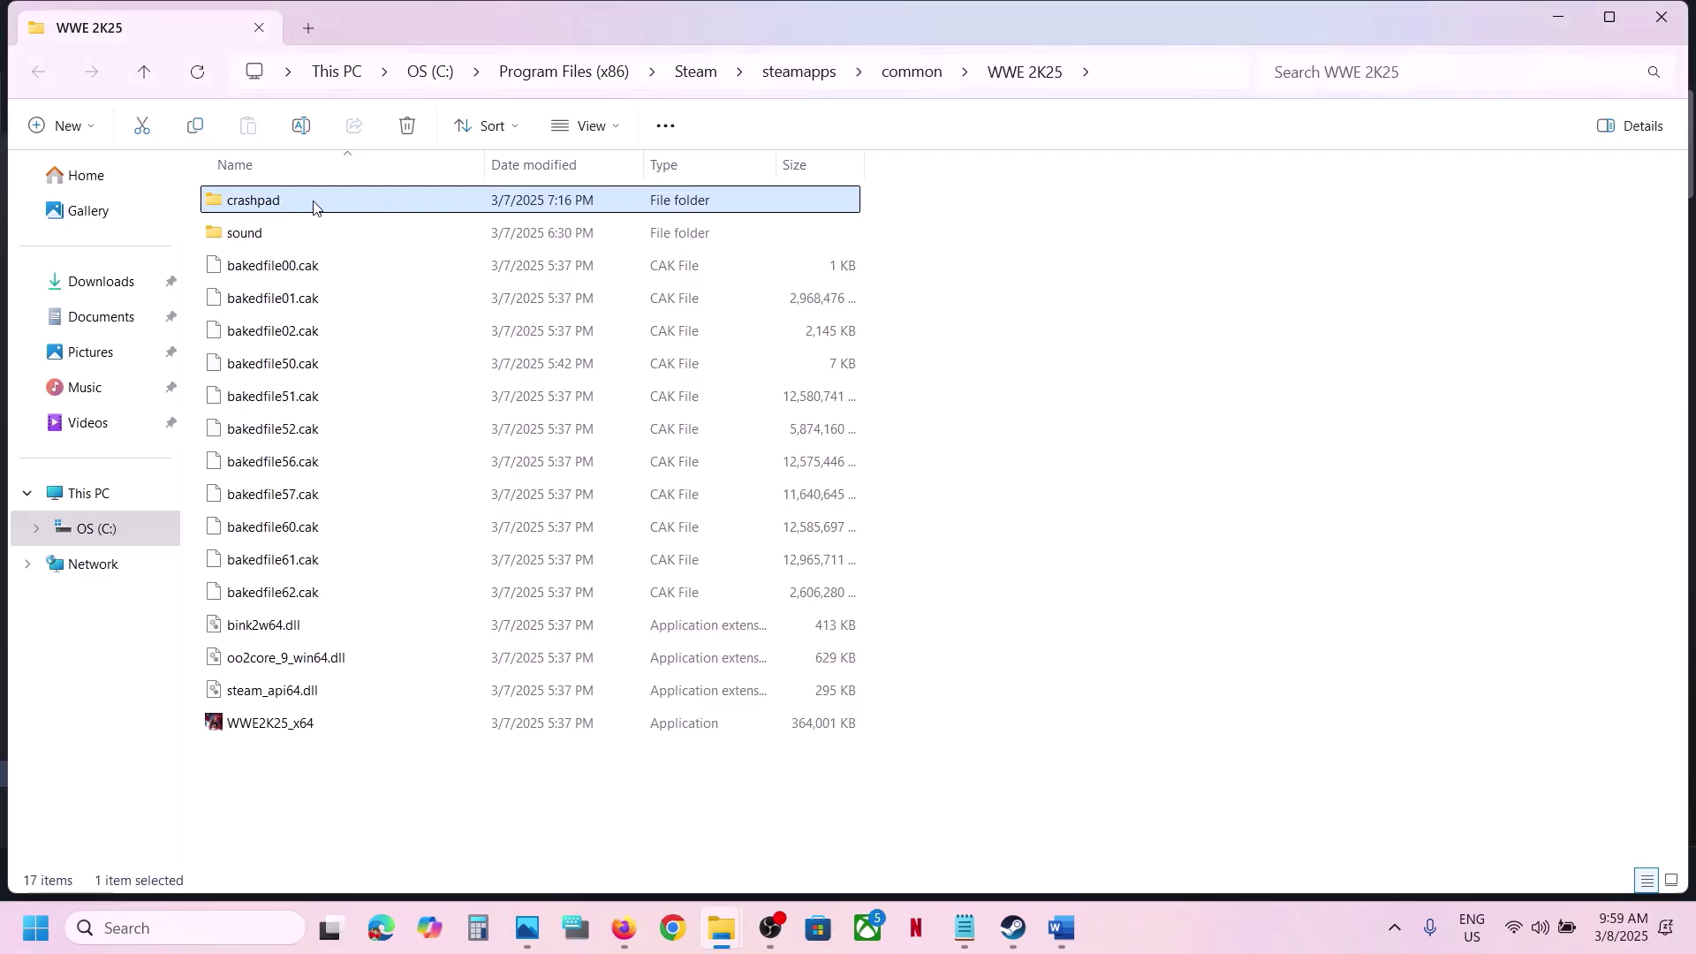
right_click(314, 207)
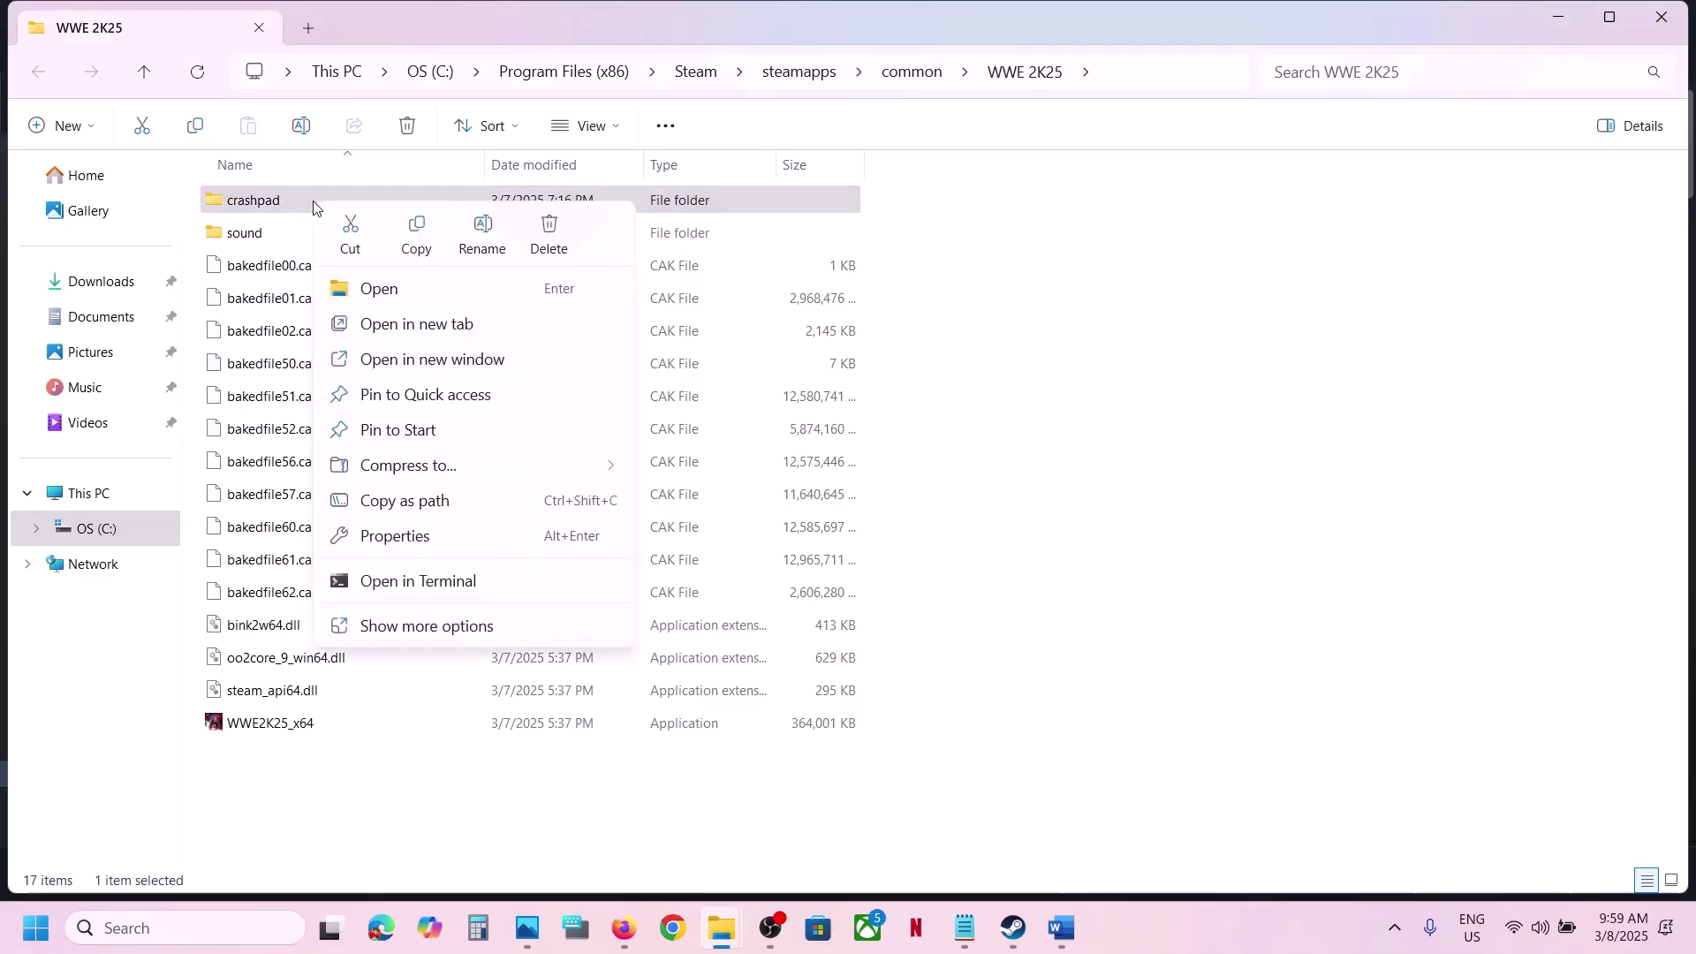
click(419, 230)
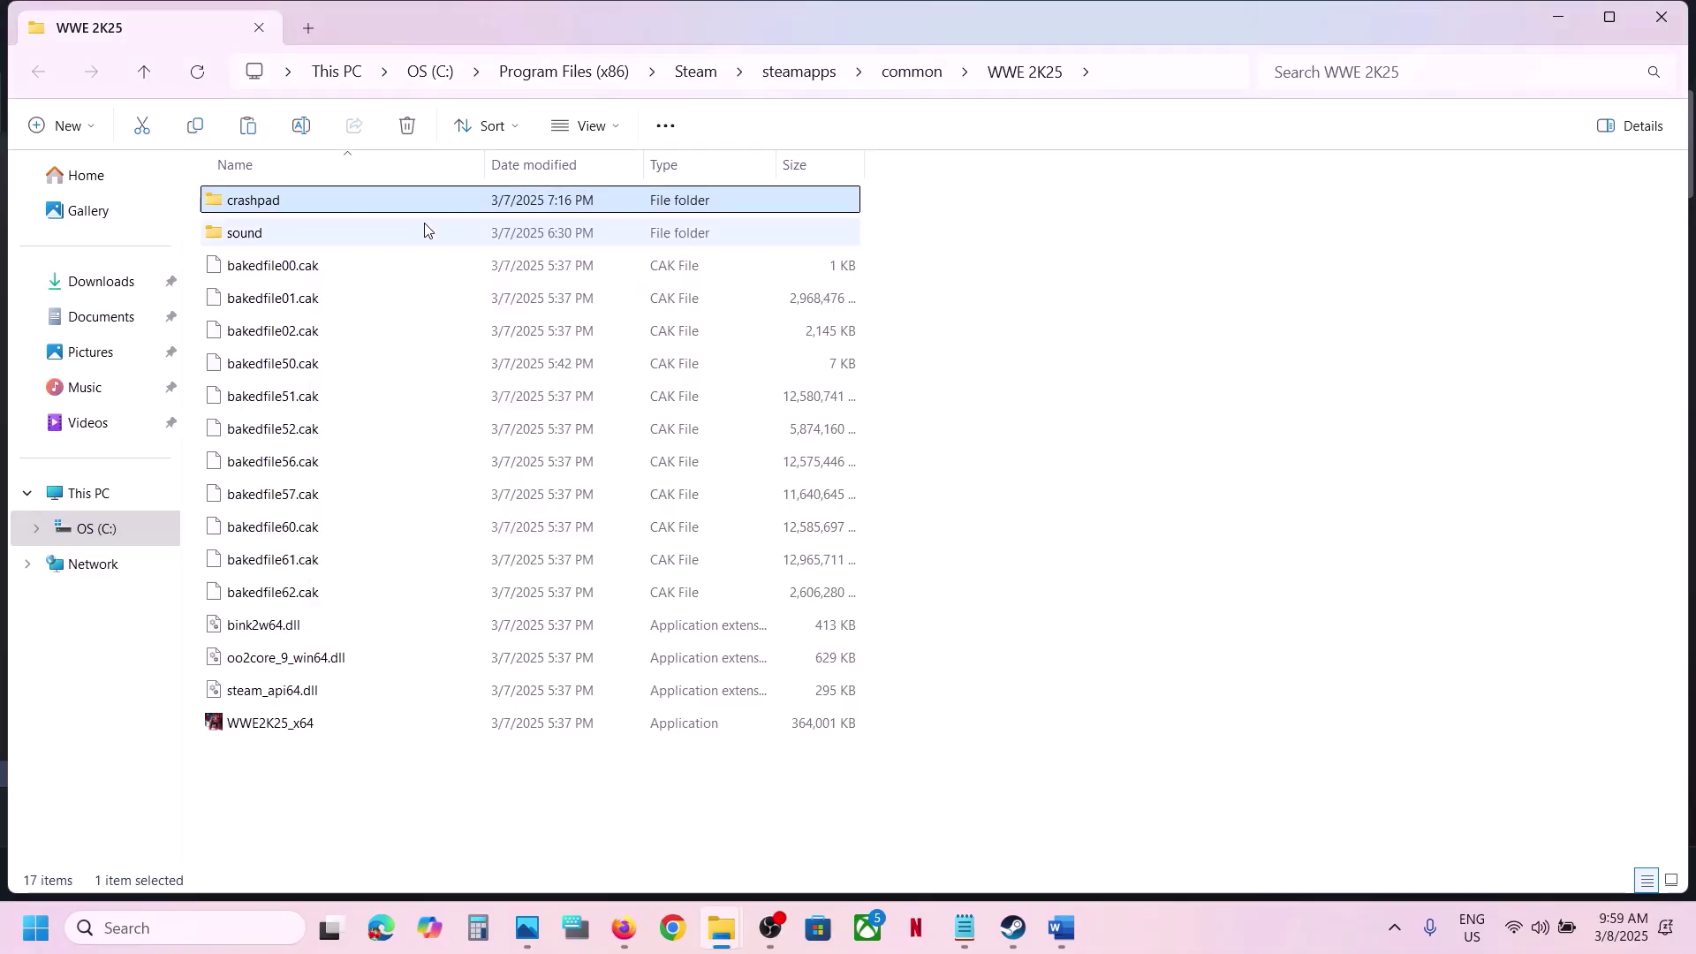
Step: Paste crashpad onto the desktop, open the original's options, then return to Steam and Word
key(super+d)
key(ctrl+v)
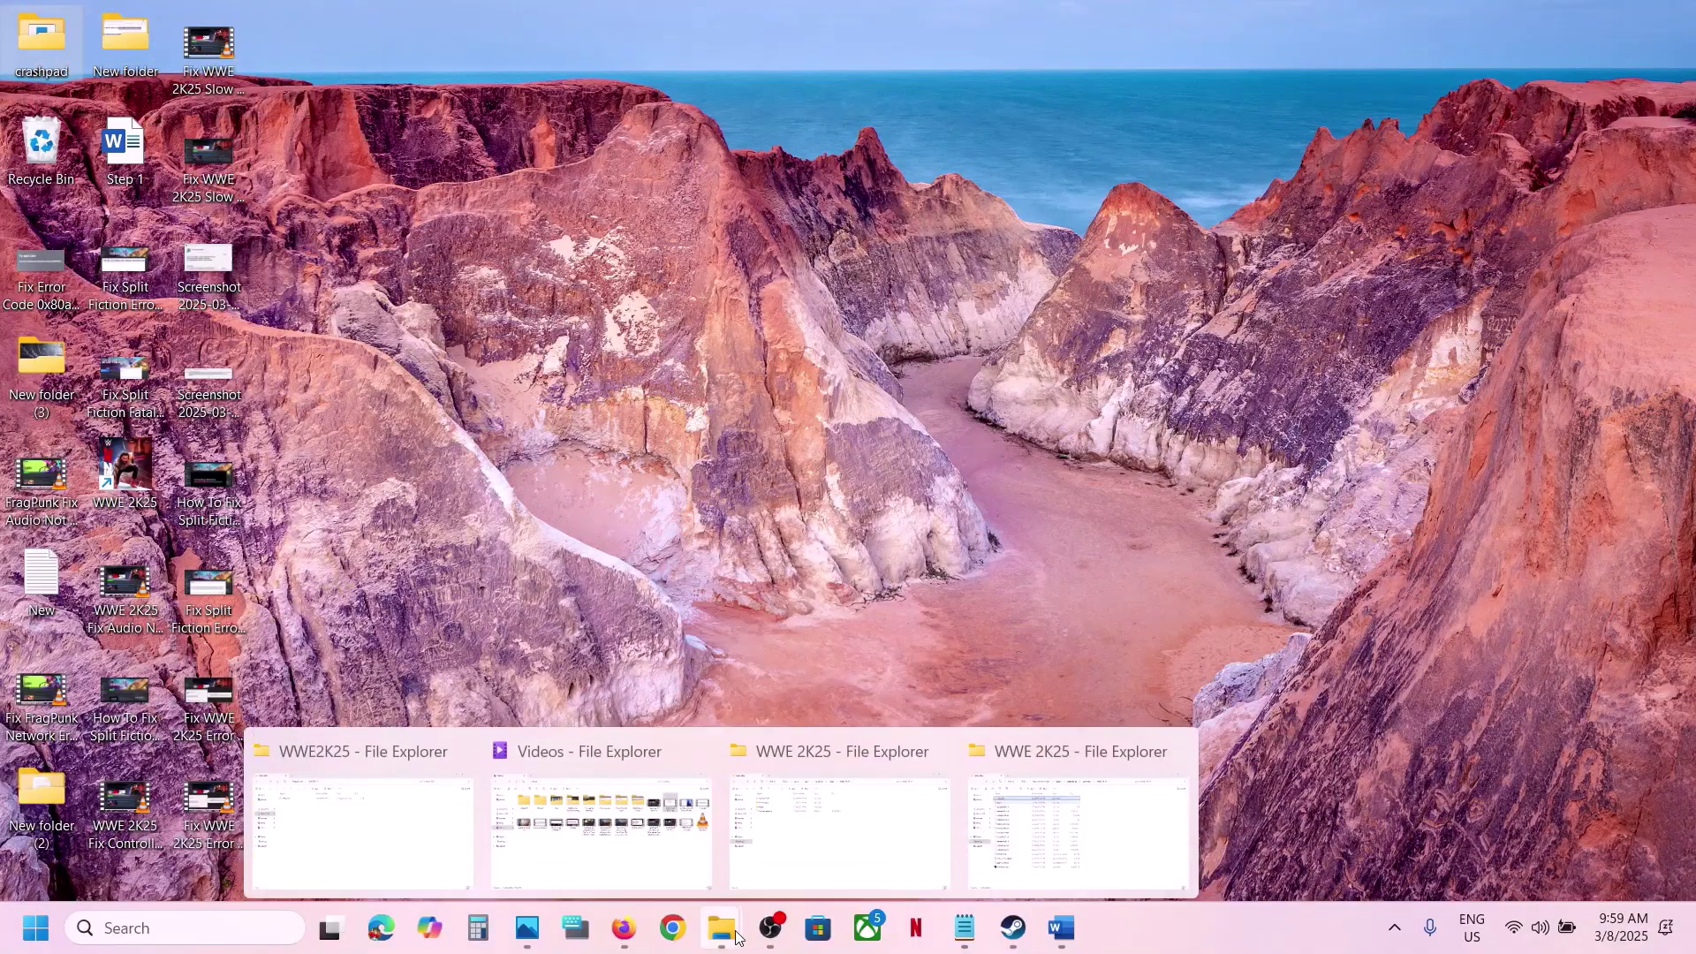
click(1140, 800)
right_click(315, 207)
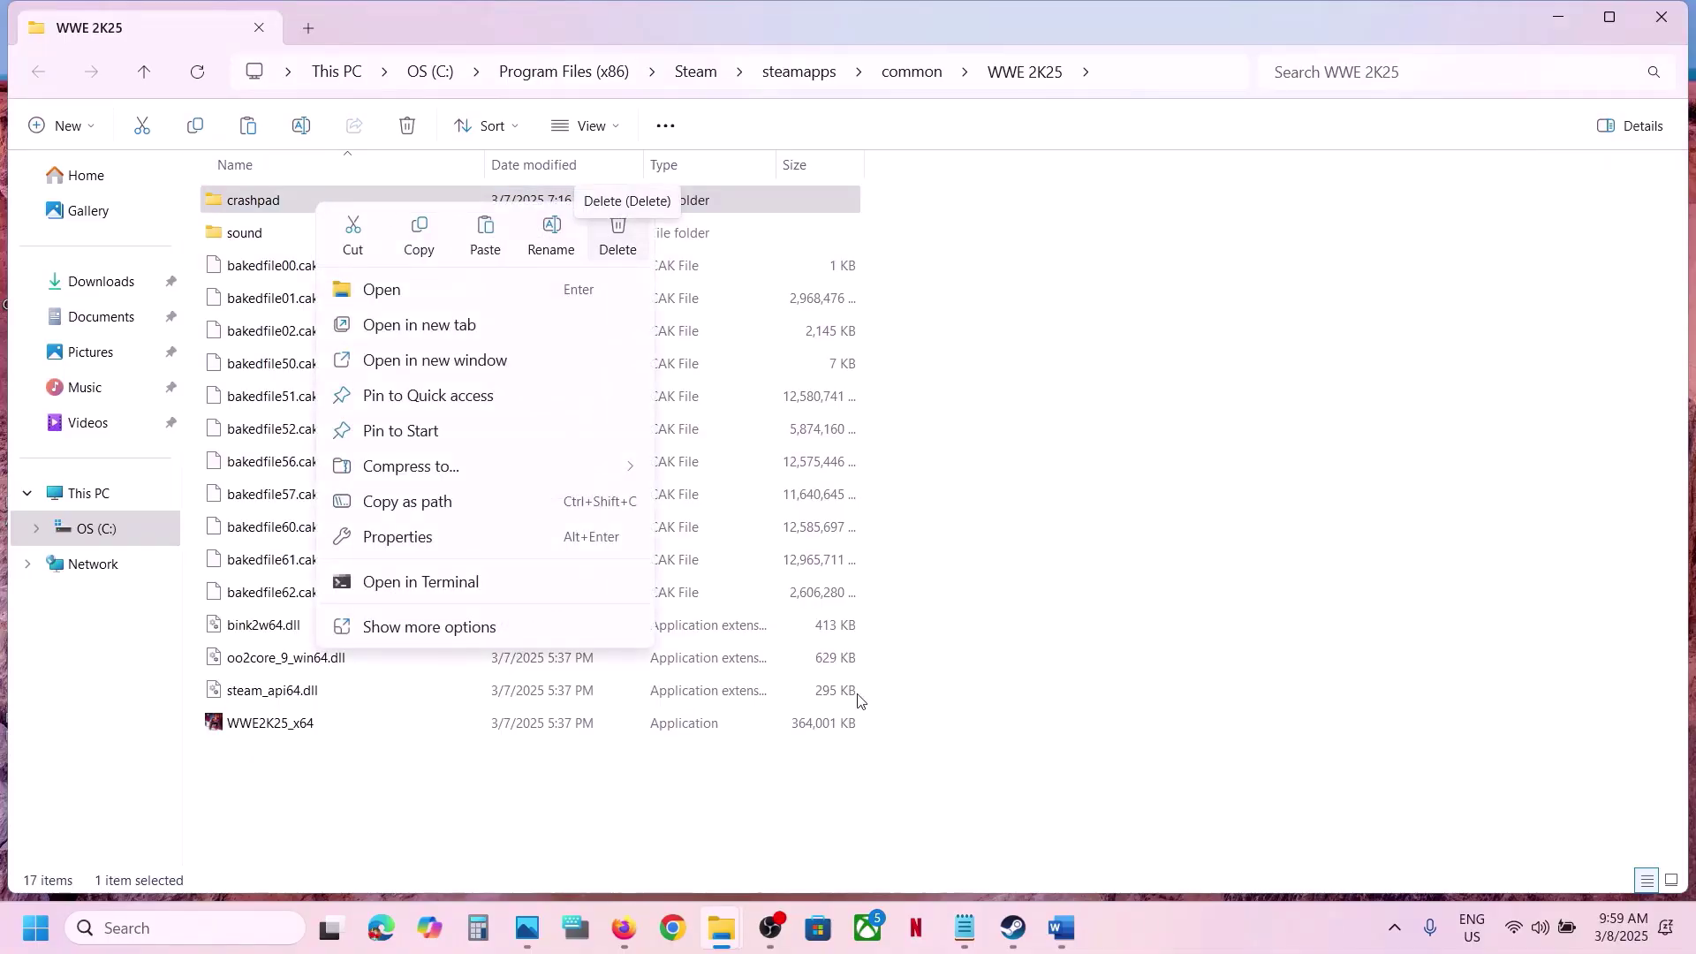
click(1013, 927)
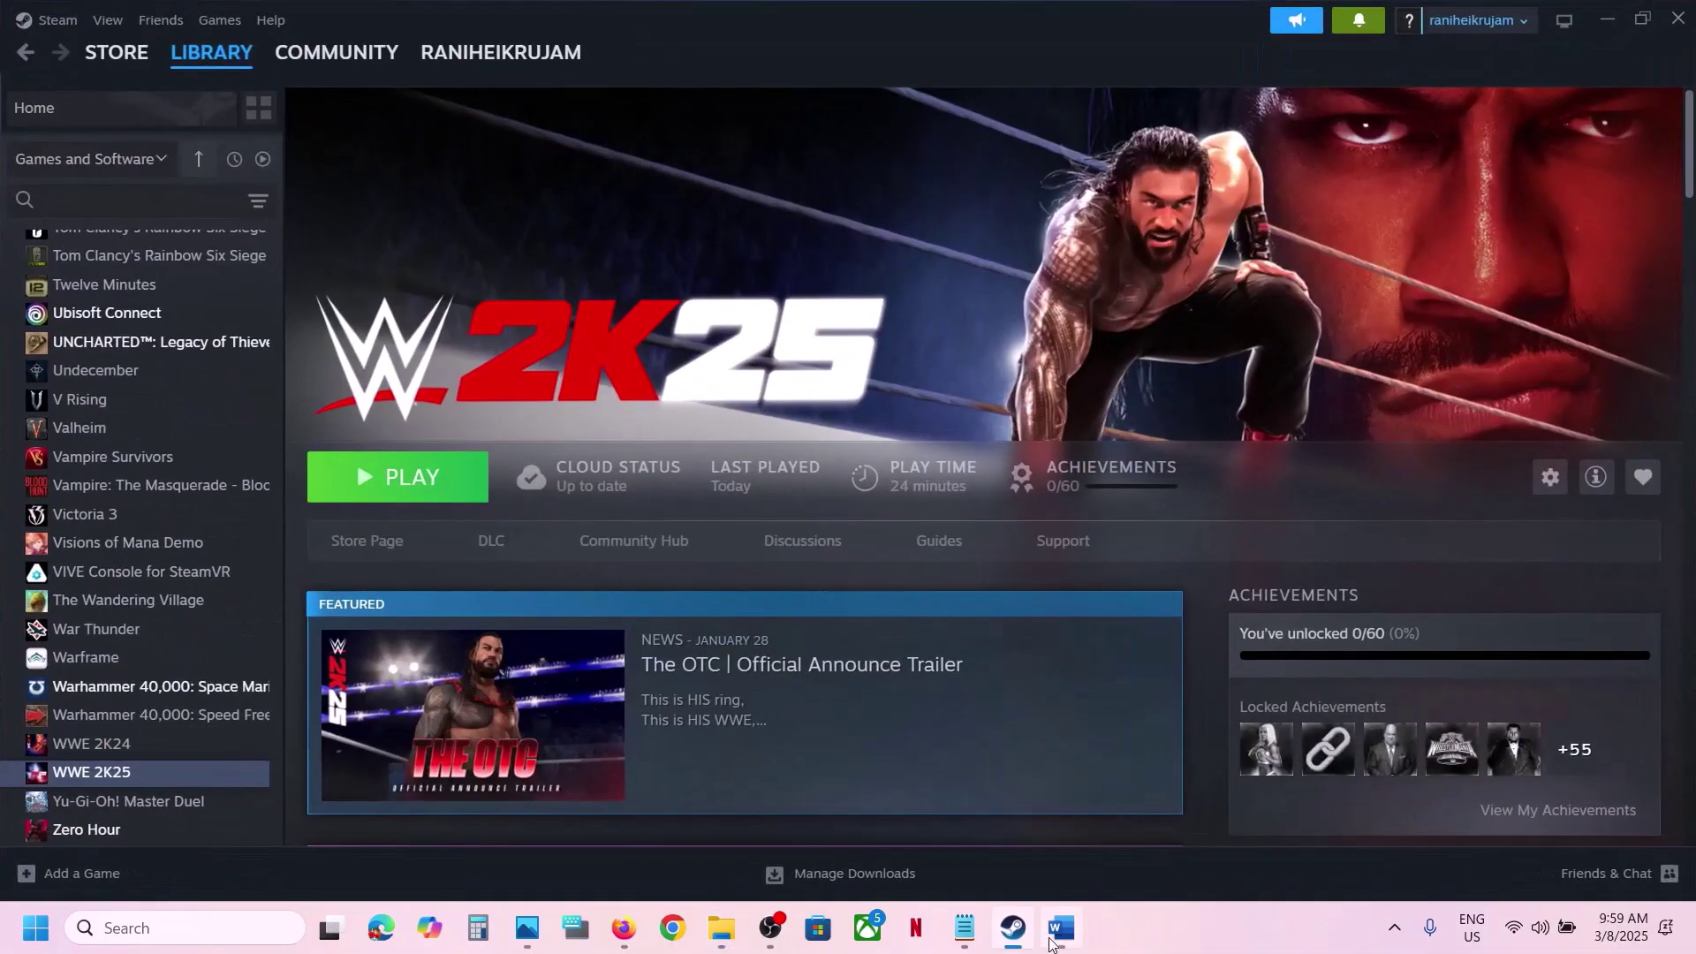
click(1051, 938)
Step: Highlight Step 9's Close WeMod instruction
scroll(753, 659, down, 3)
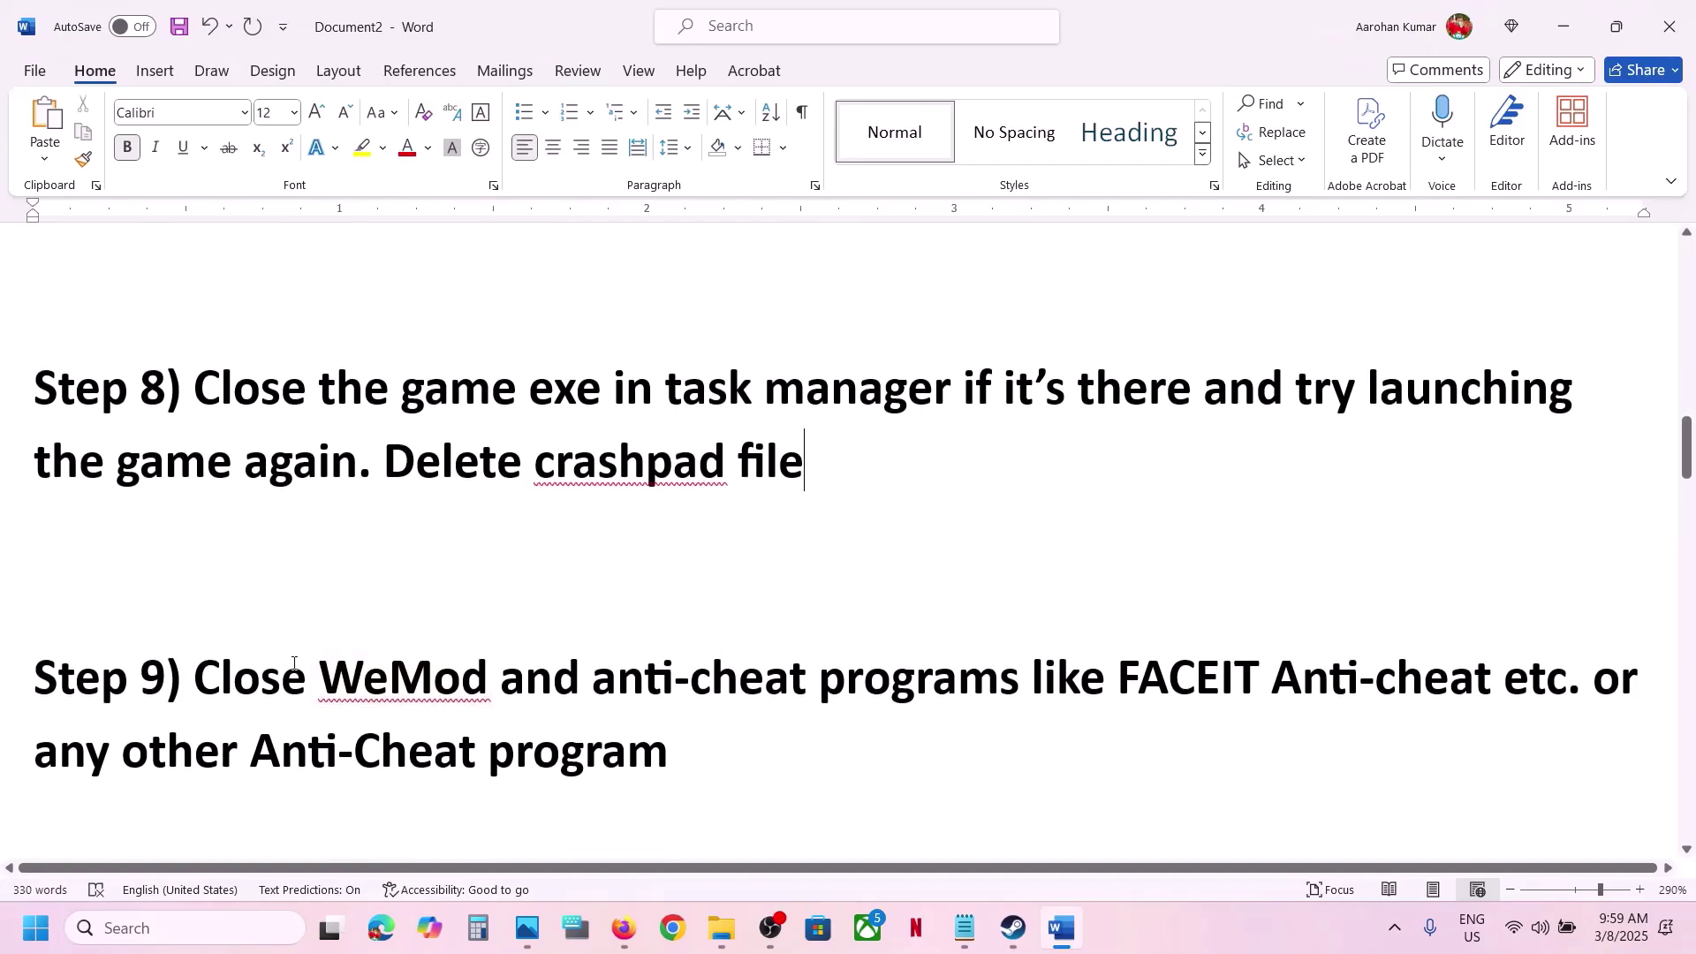
drag(213, 678, 1358, 658)
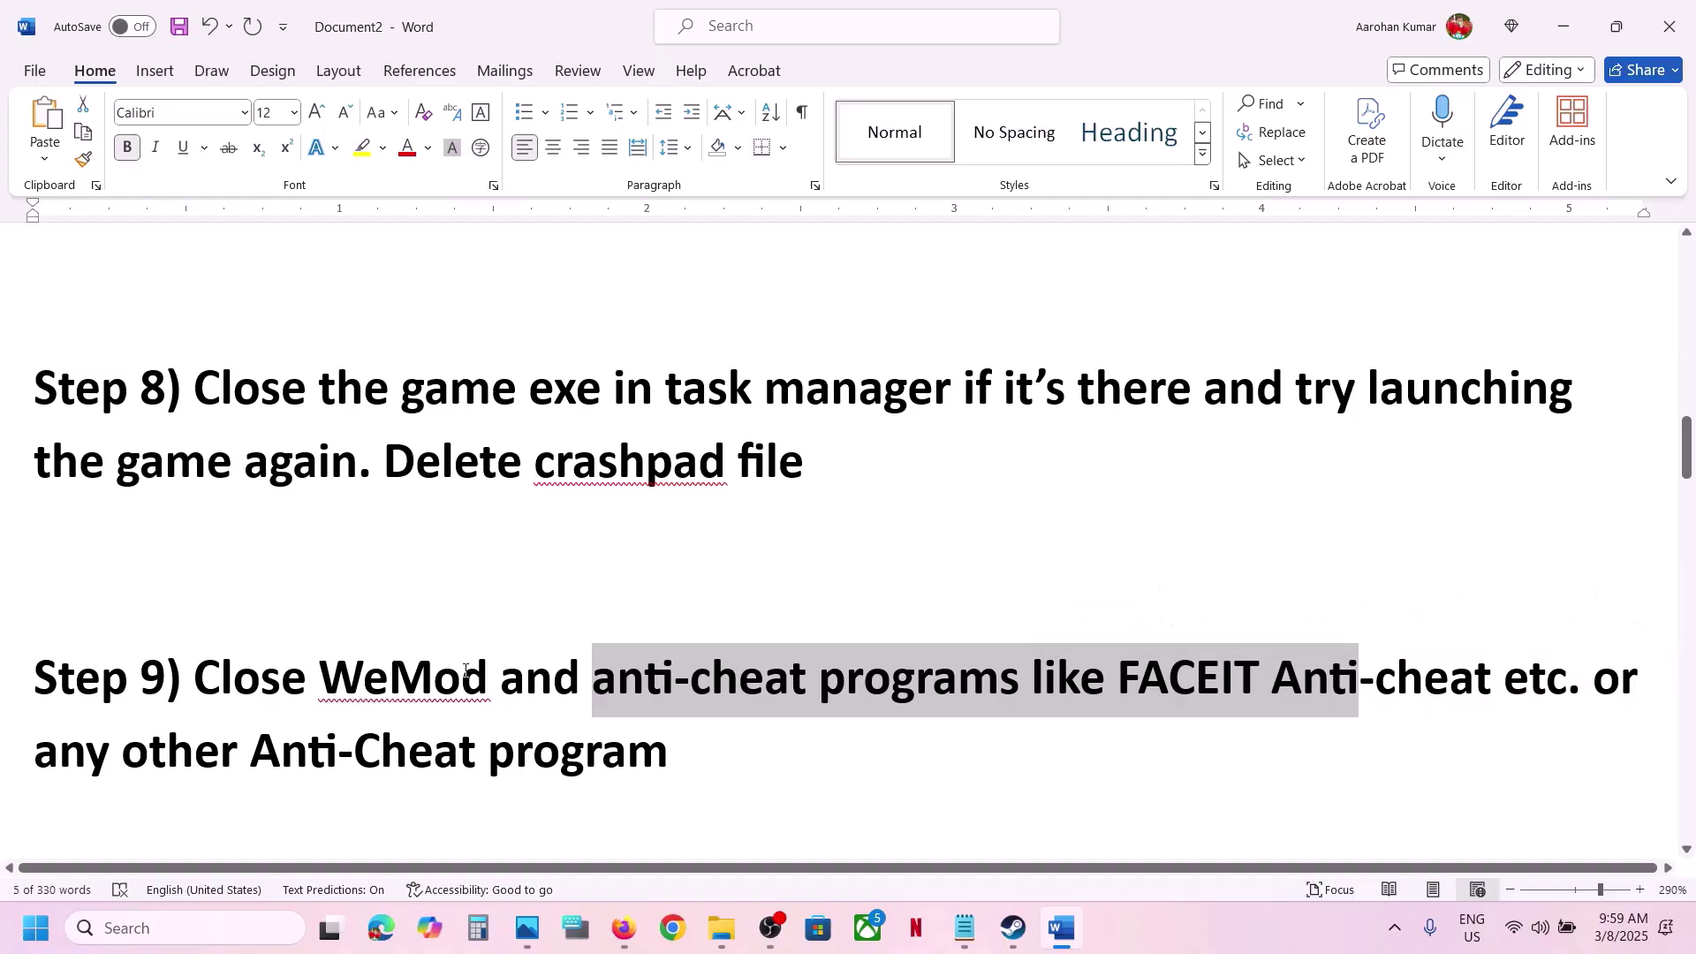
drag(210, 677, 1513, 676)
Step: Highlight Step 10's disconnect-controller, launch and reconnect phrases, then continue to Step 11
scroll(558, 721, down, 3)
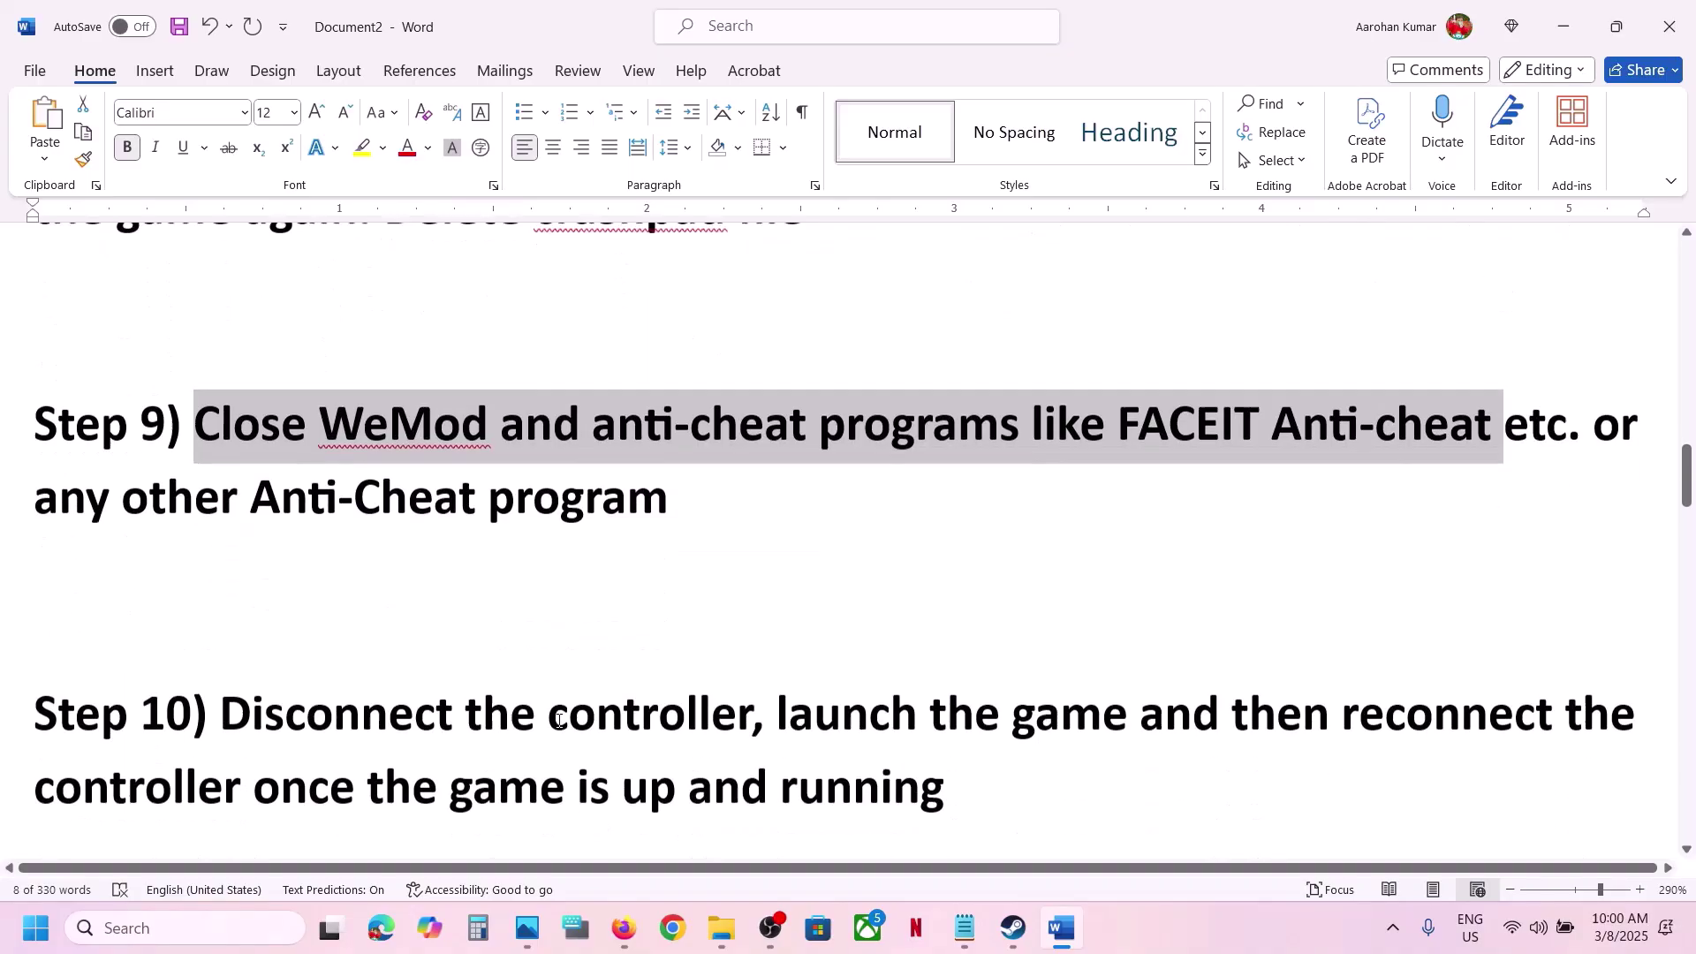
drag(229, 665, 713, 659)
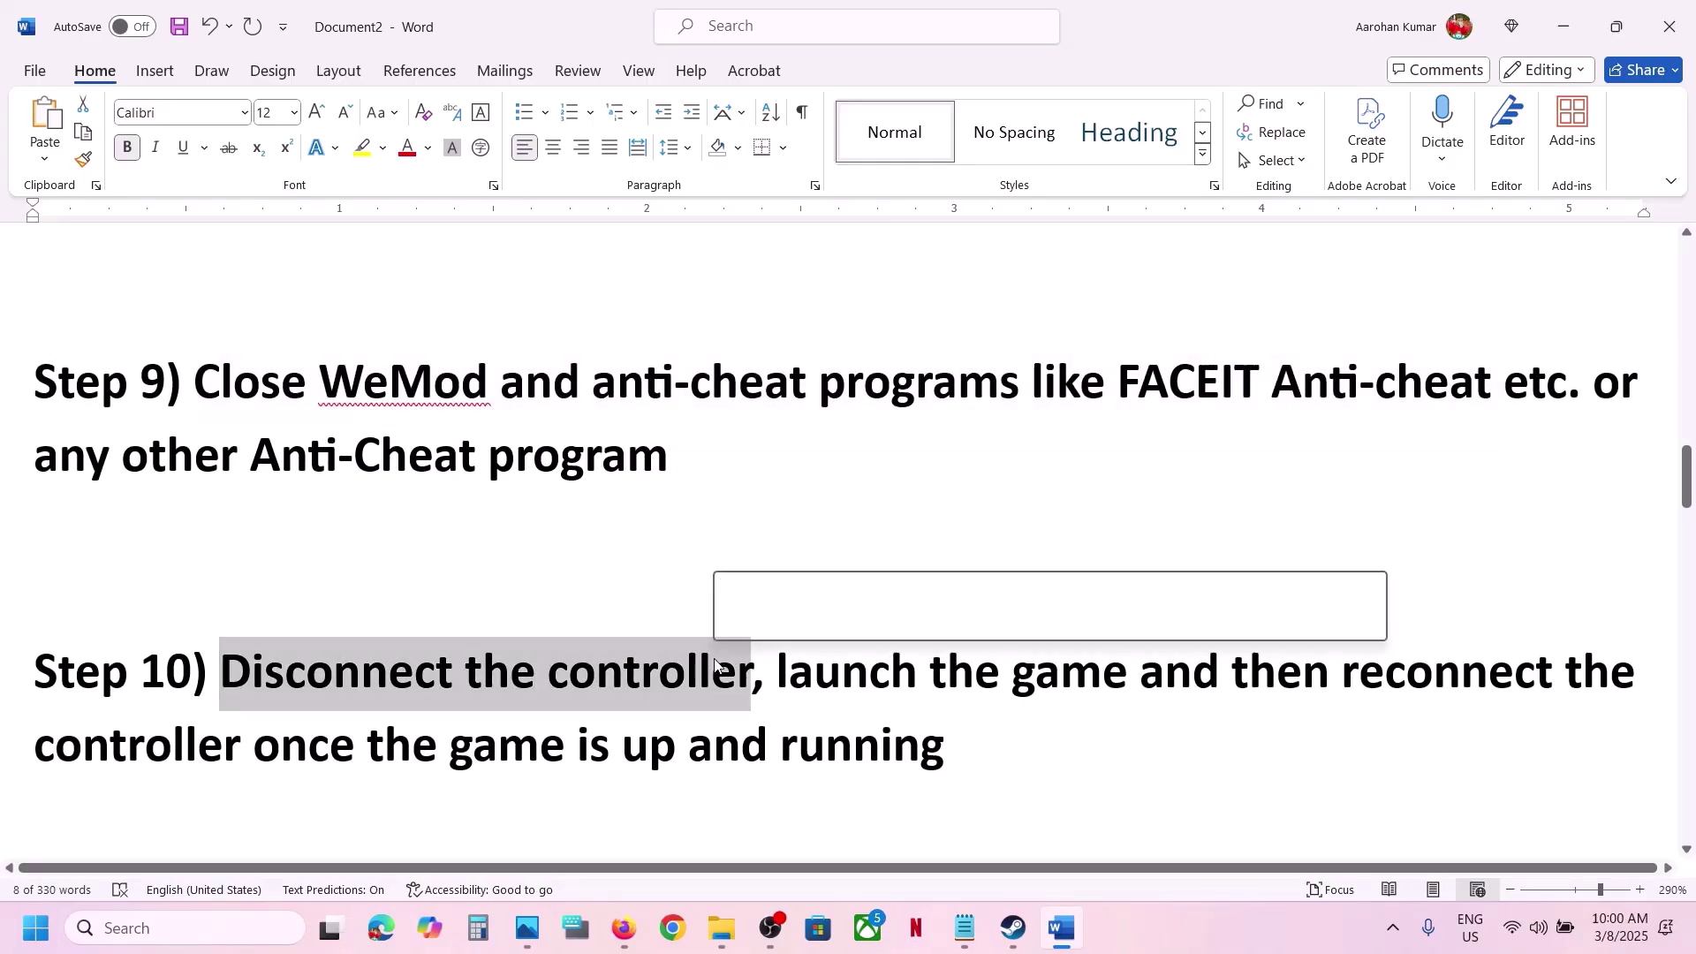
drag(779, 668, 1080, 659)
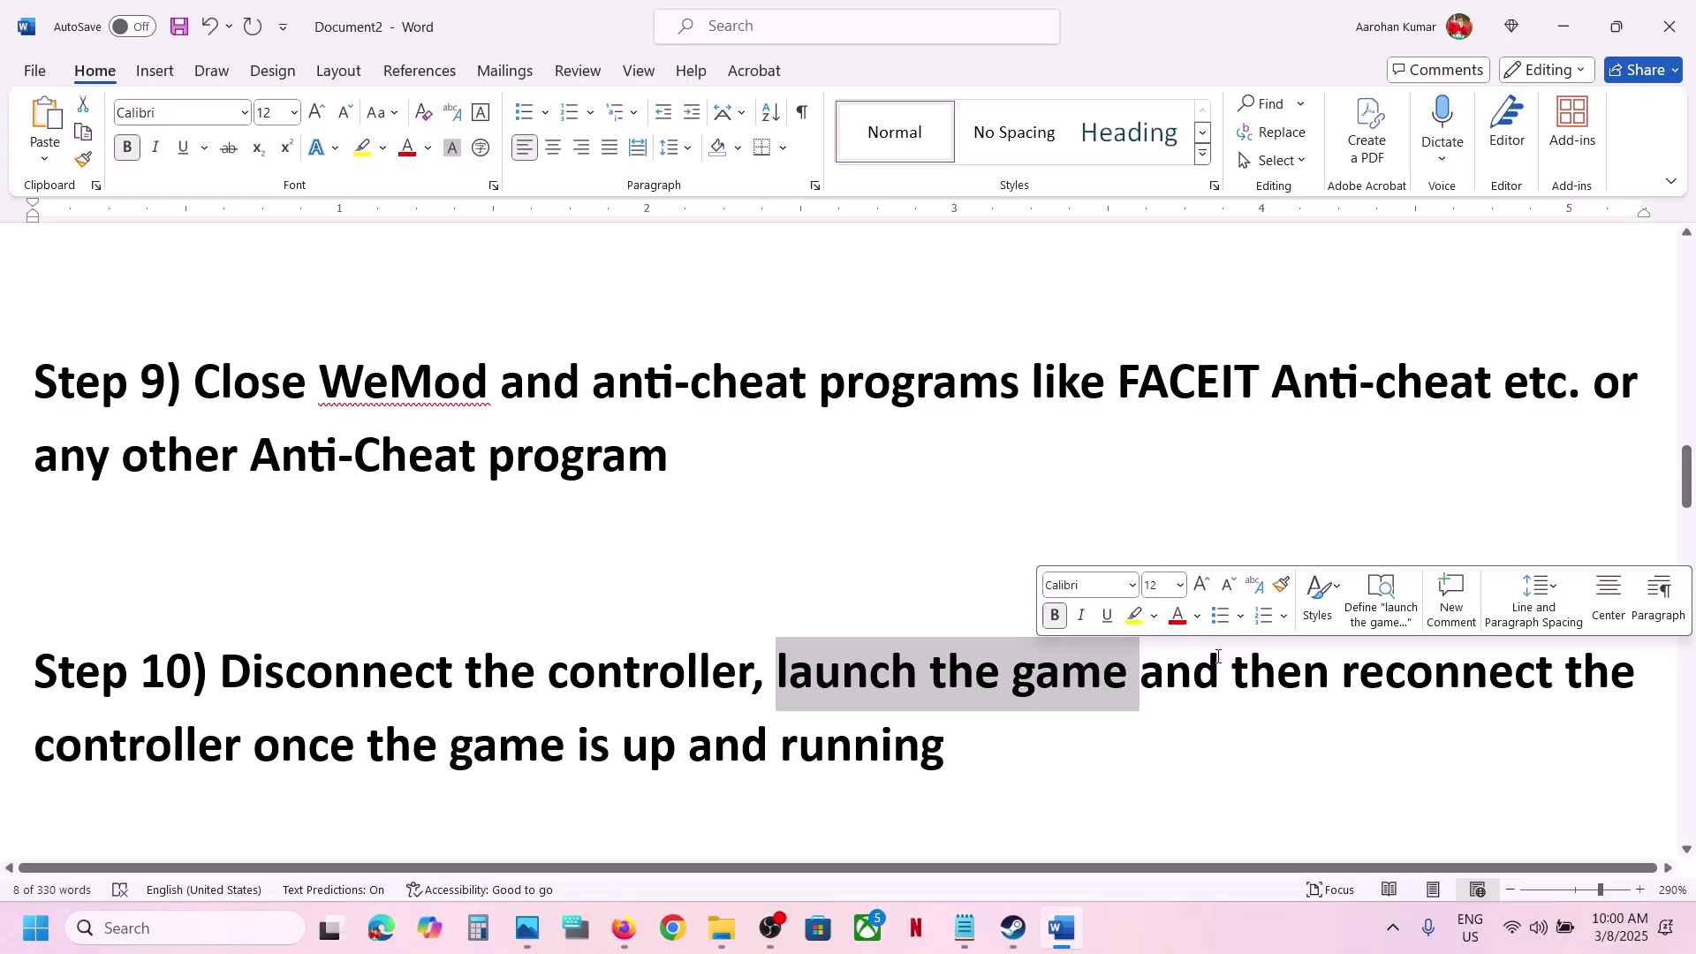
drag(1218, 657, 925, 740)
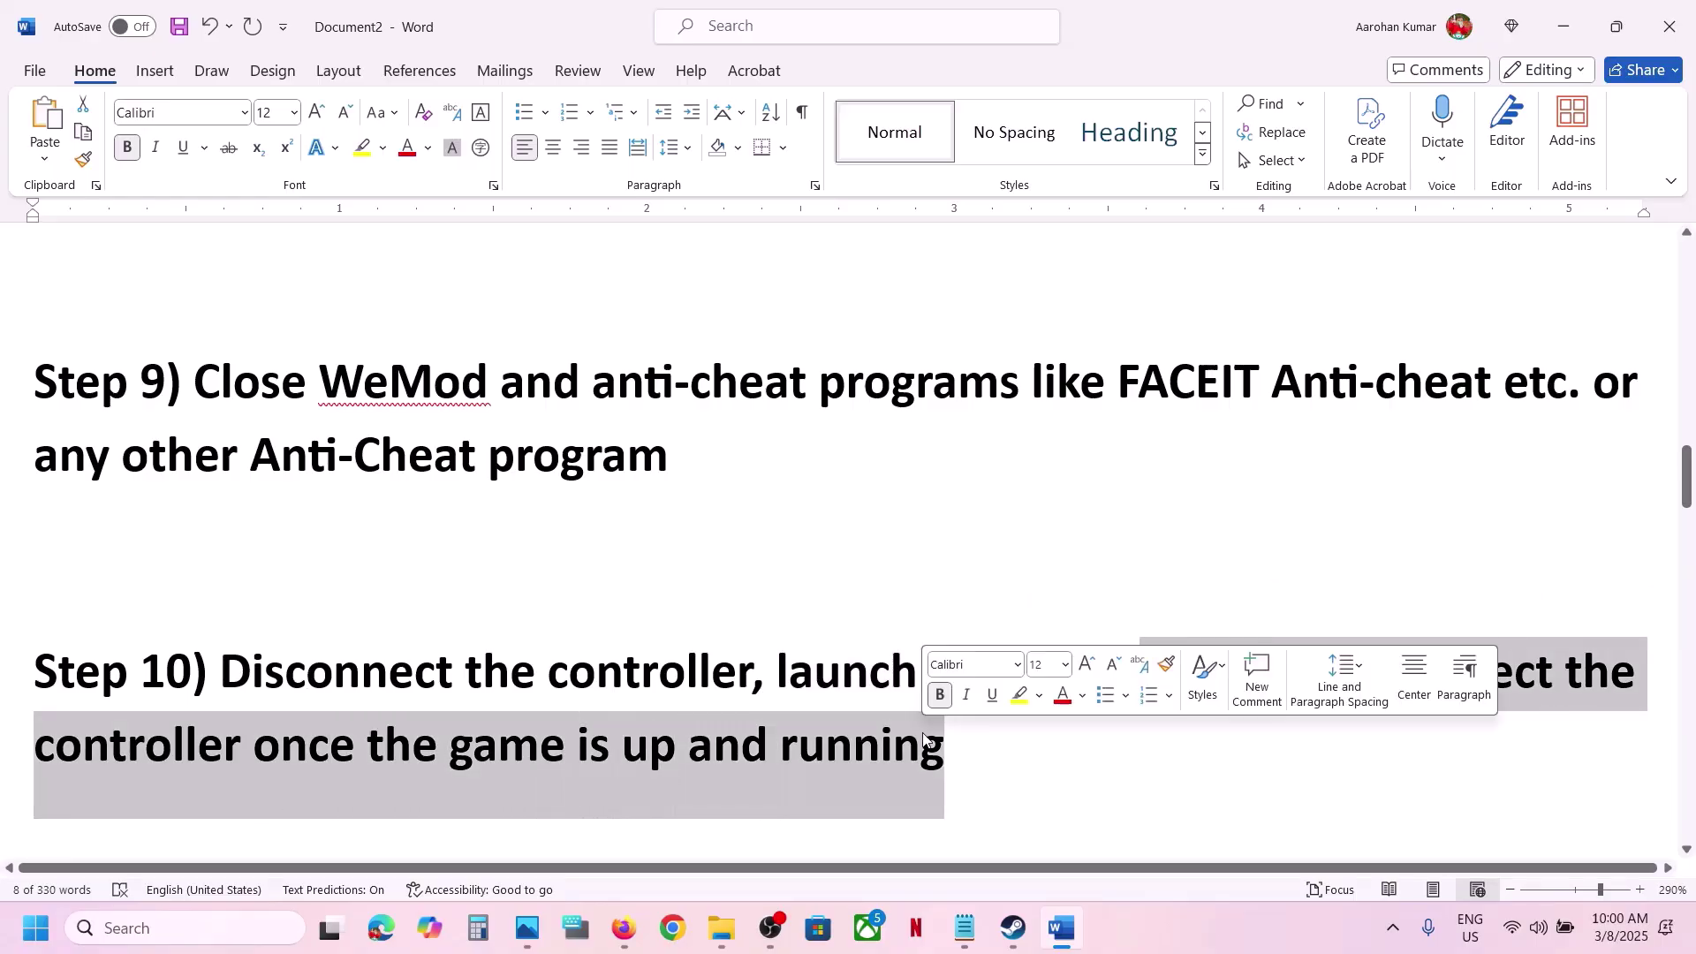
click(925, 740)
scroll(925, 737, down, 6)
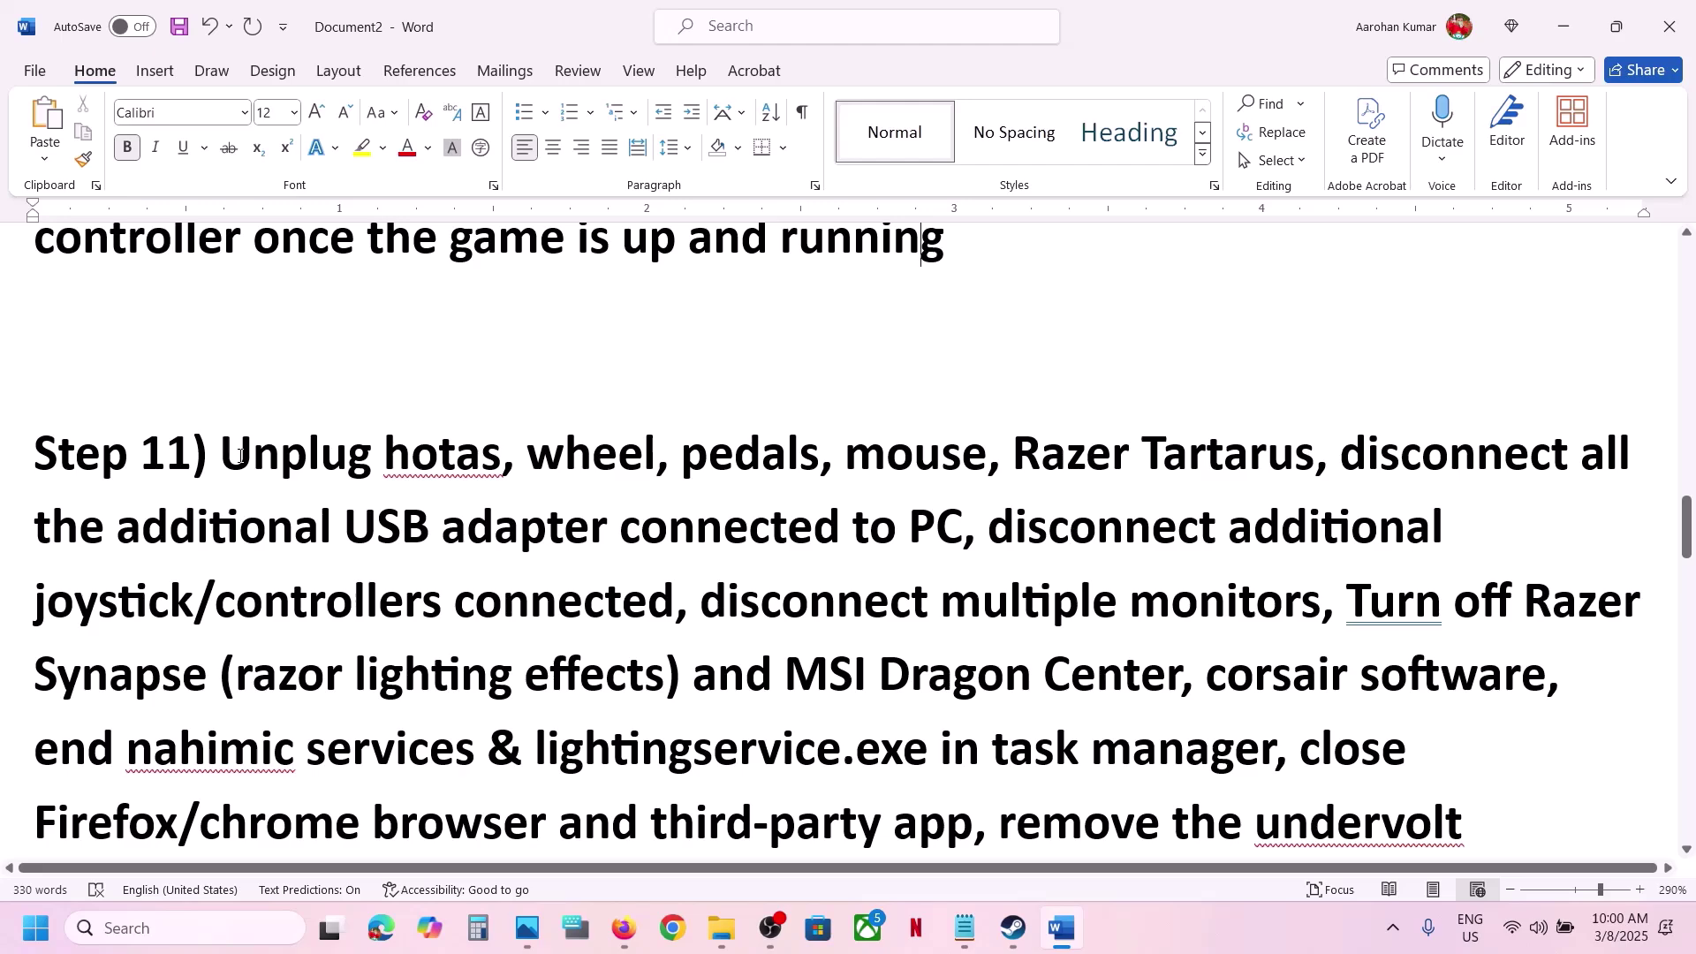
Step: Highlight Step 11's devices, multiple monitors, Turn off Razer and remove undervolt instructions
drag(239, 456, 669, 608)
click(994, 548)
scroll(669, 608, down, 1)
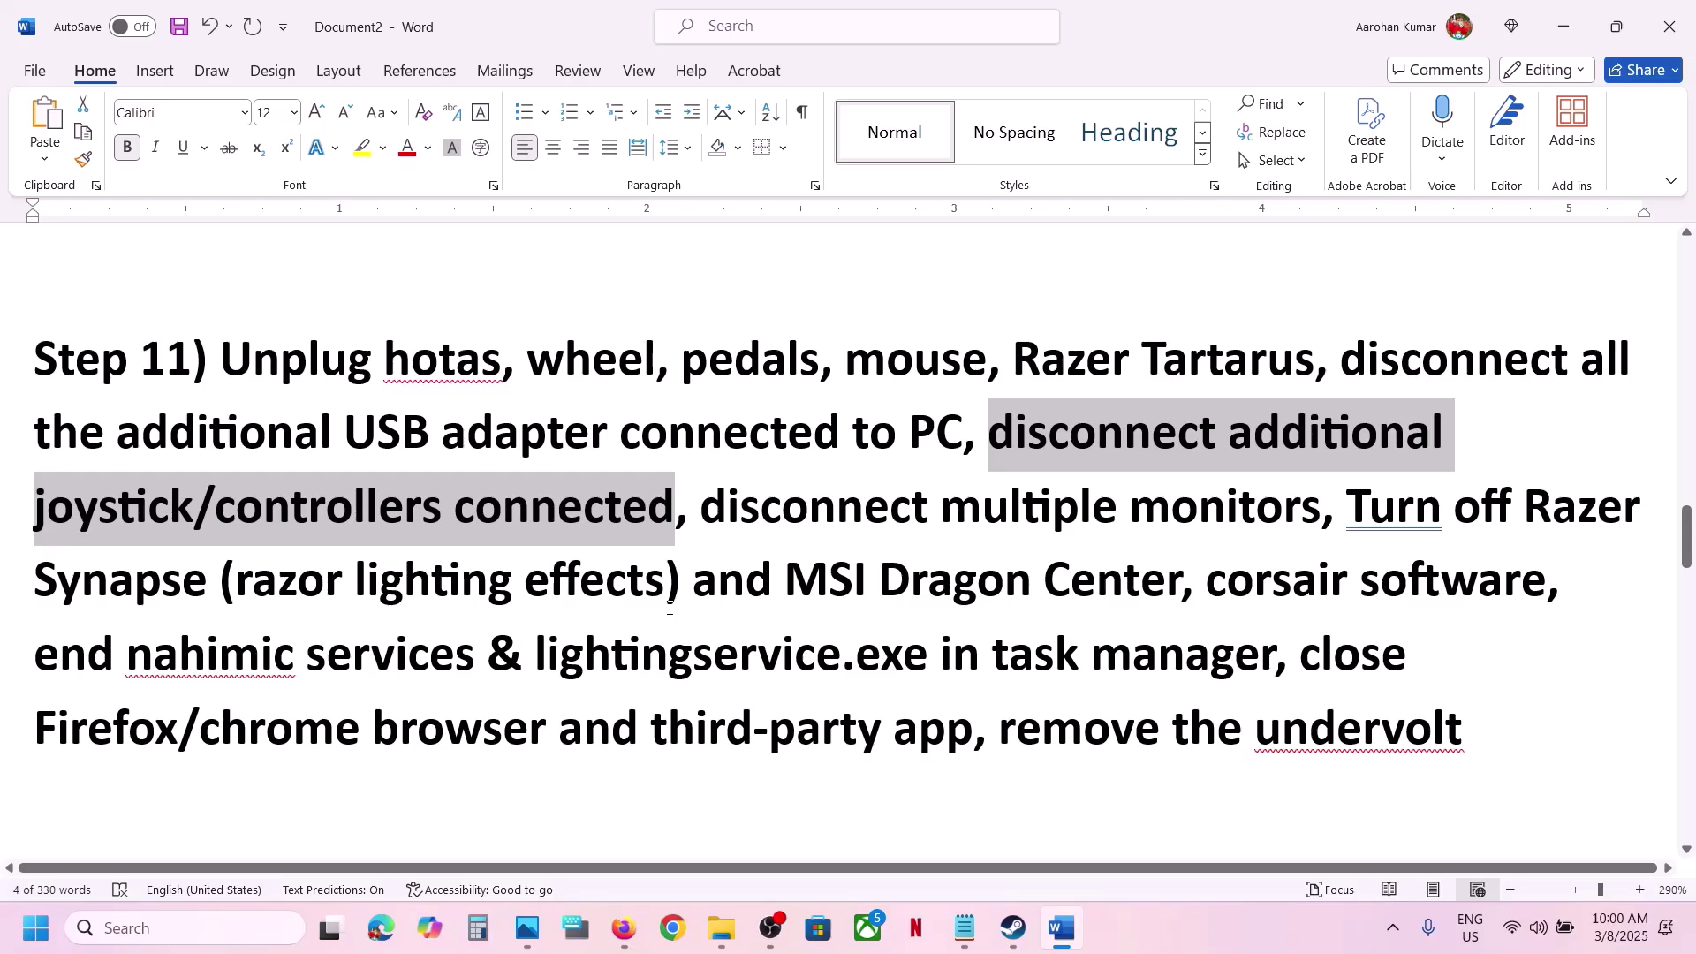
drag(718, 526, 1203, 538)
click(1189, 616)
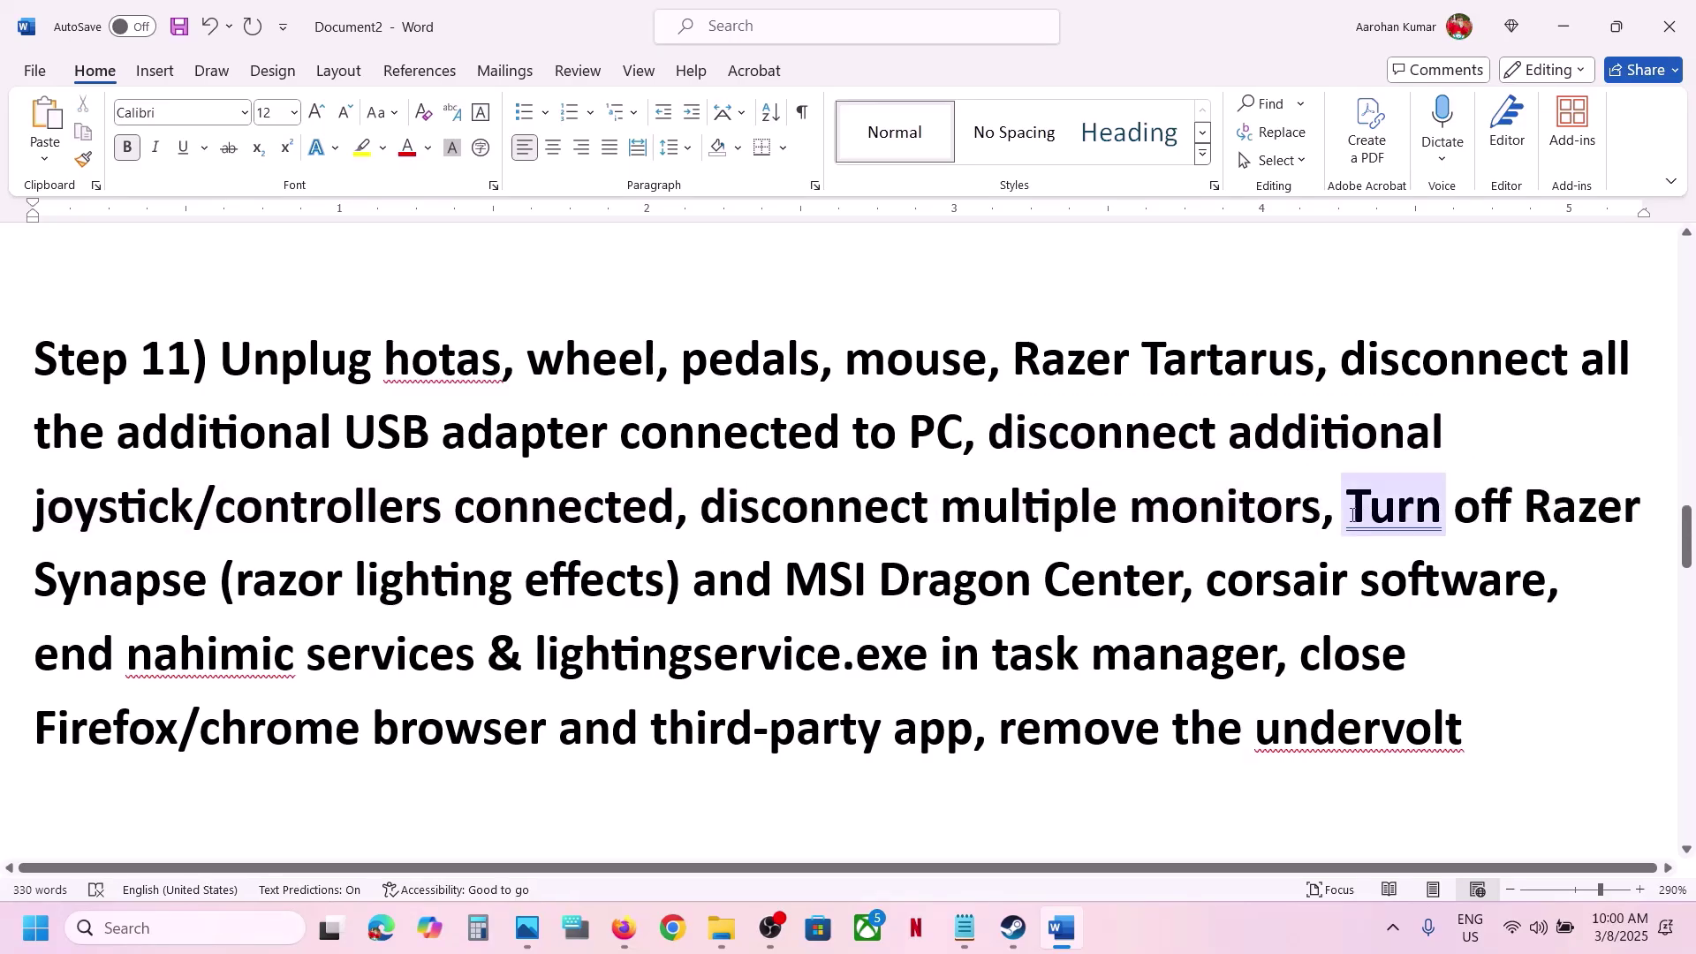
drag(1349, 514, 1468, 738)
click(1021, 745)
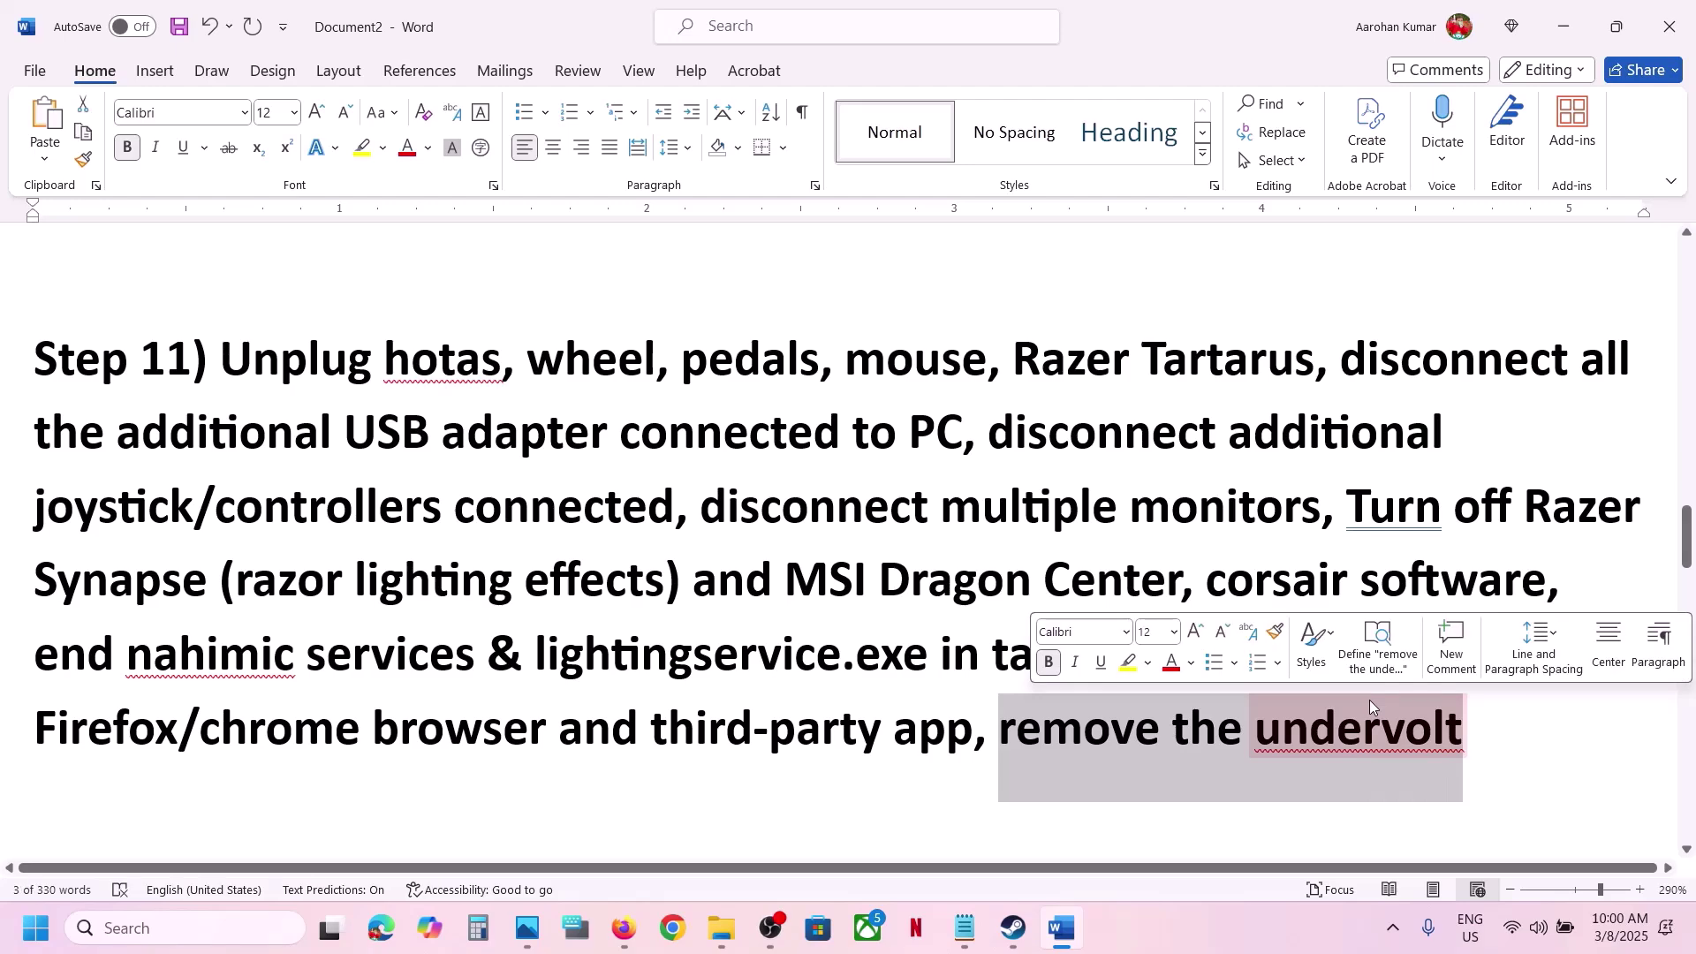
click(614, 642)
Step: Highlight 'Disable Steam Overlay' in Step 12
scroll(614, 643, down, 5)
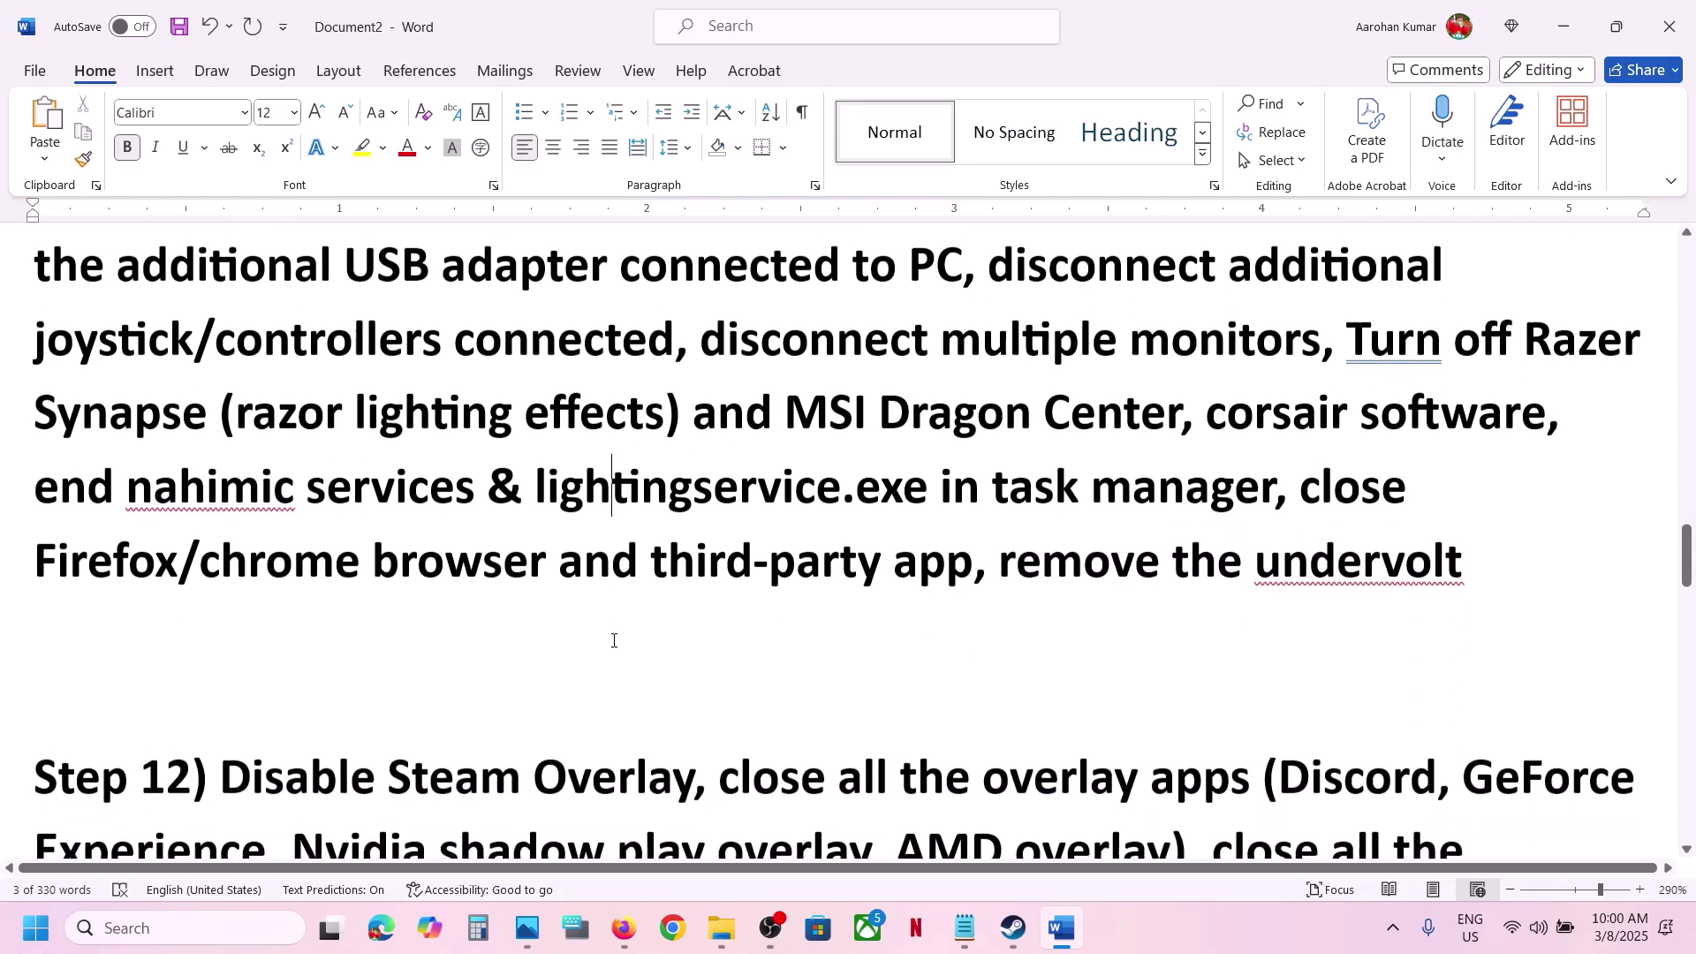
click(284, 549)
drag(220, 543, 698, 543)
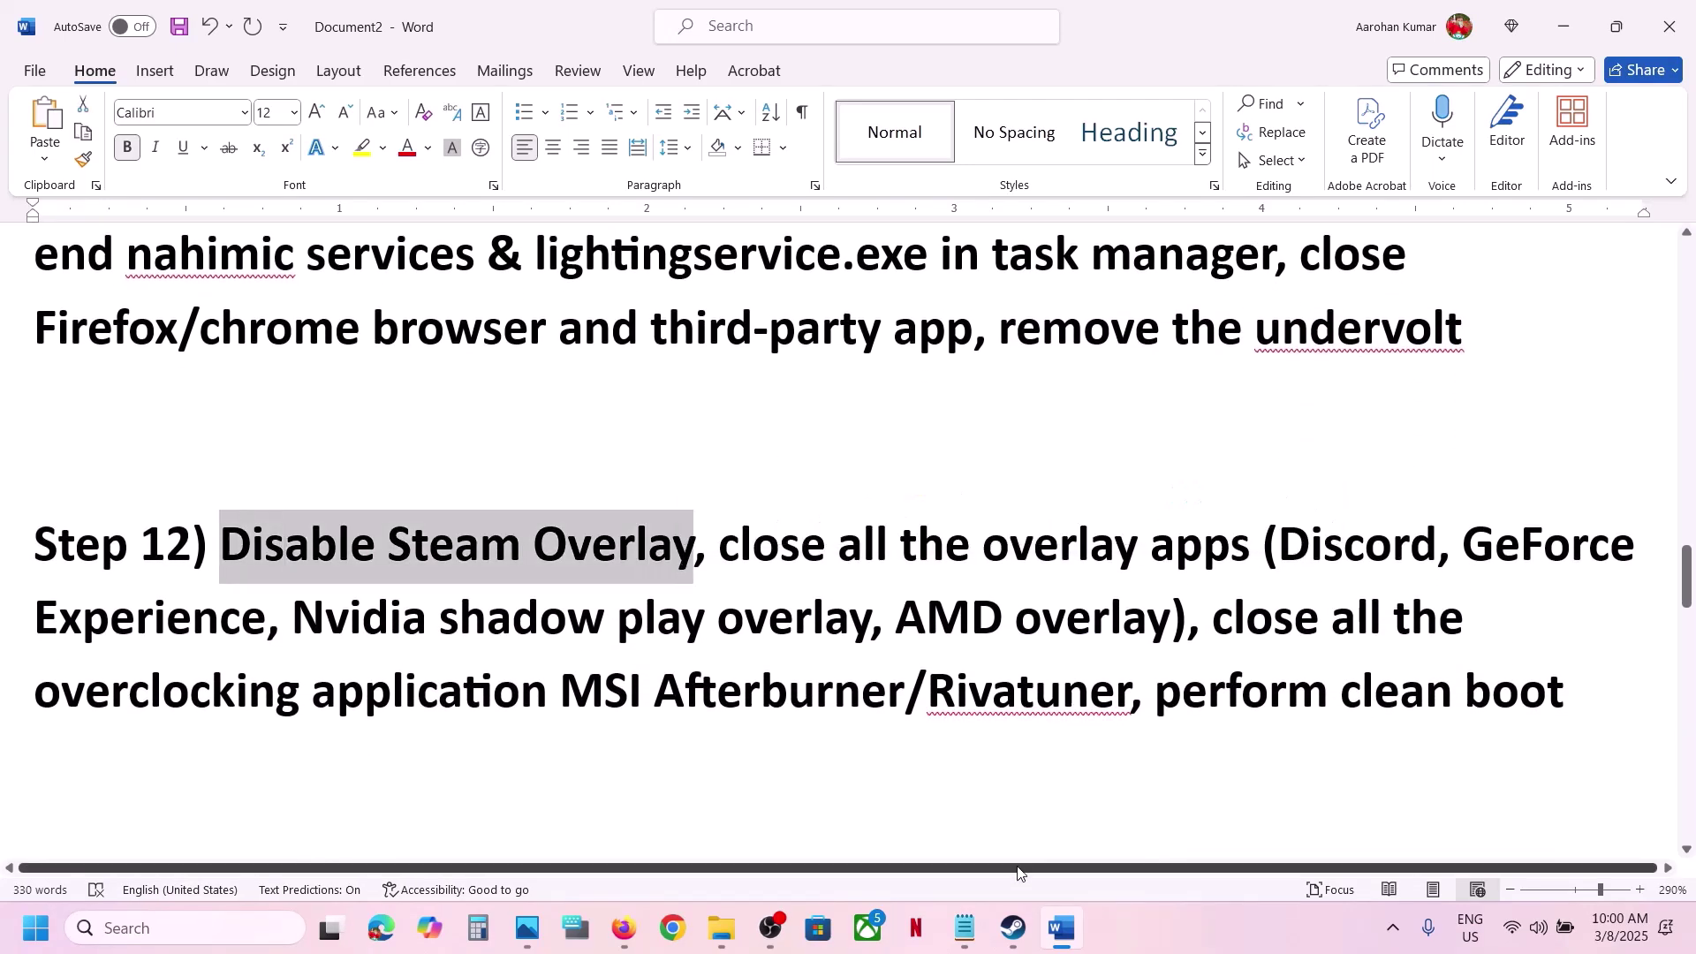
Step: Switch off 'Enable the Steam Overlay while in-game' in WWE 2K25's Properties, then return to Word
click(1013, 928)
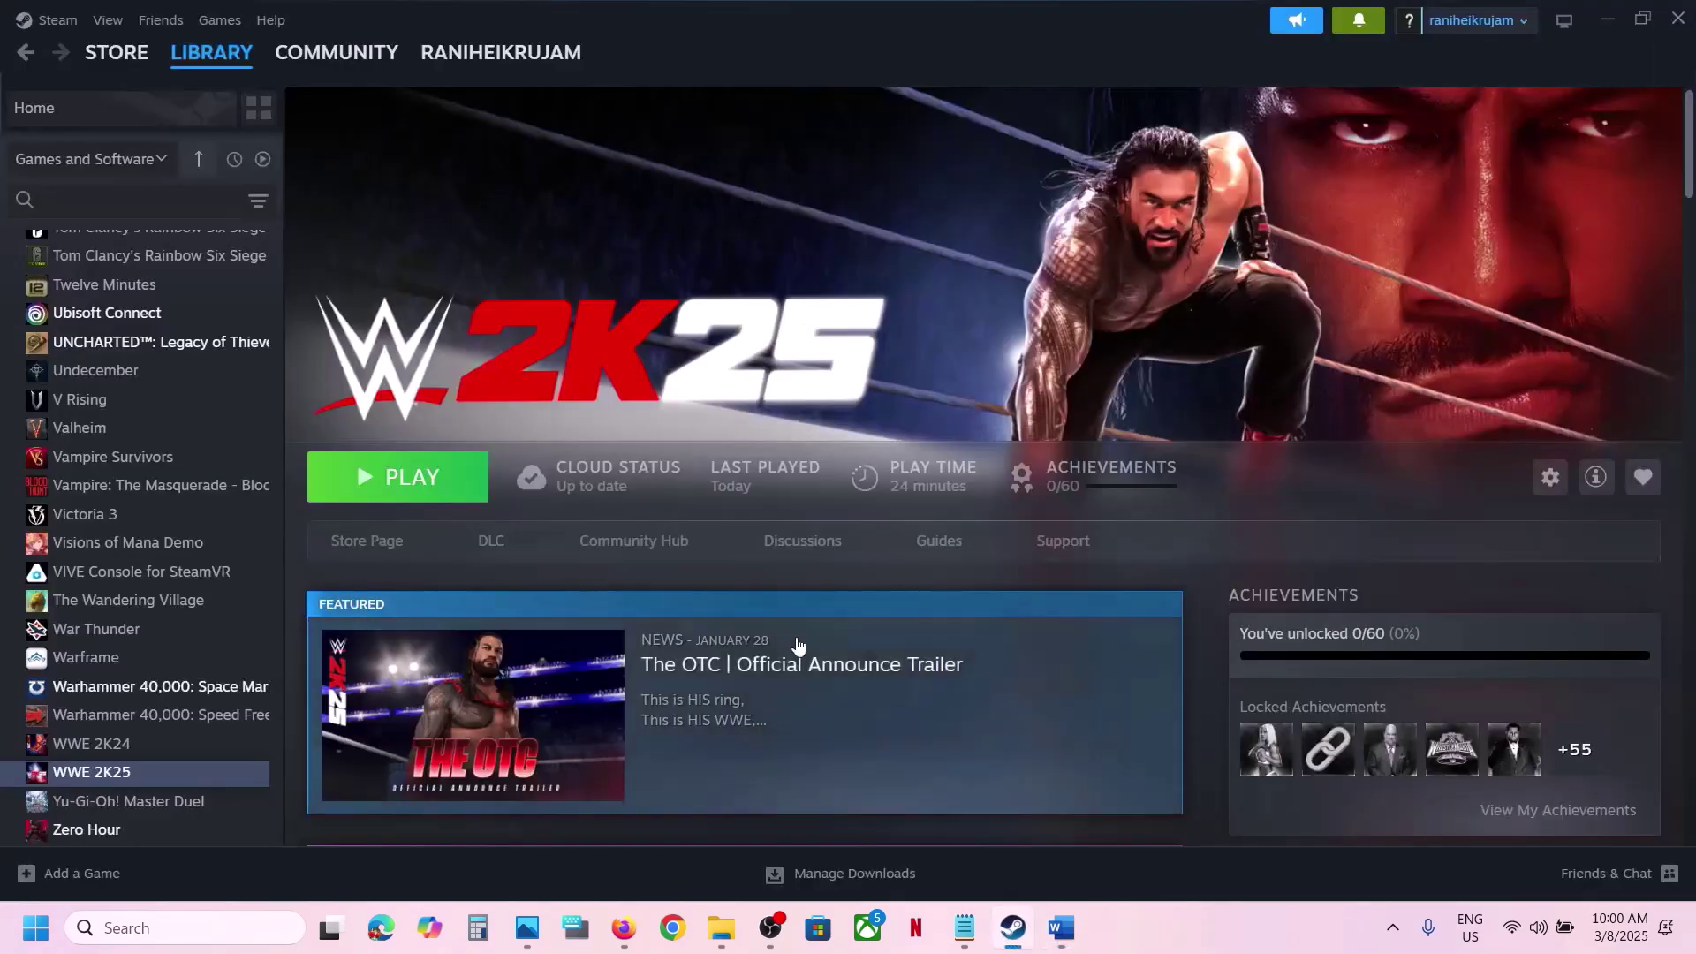
right_click(78, 774)
click(137, 743)
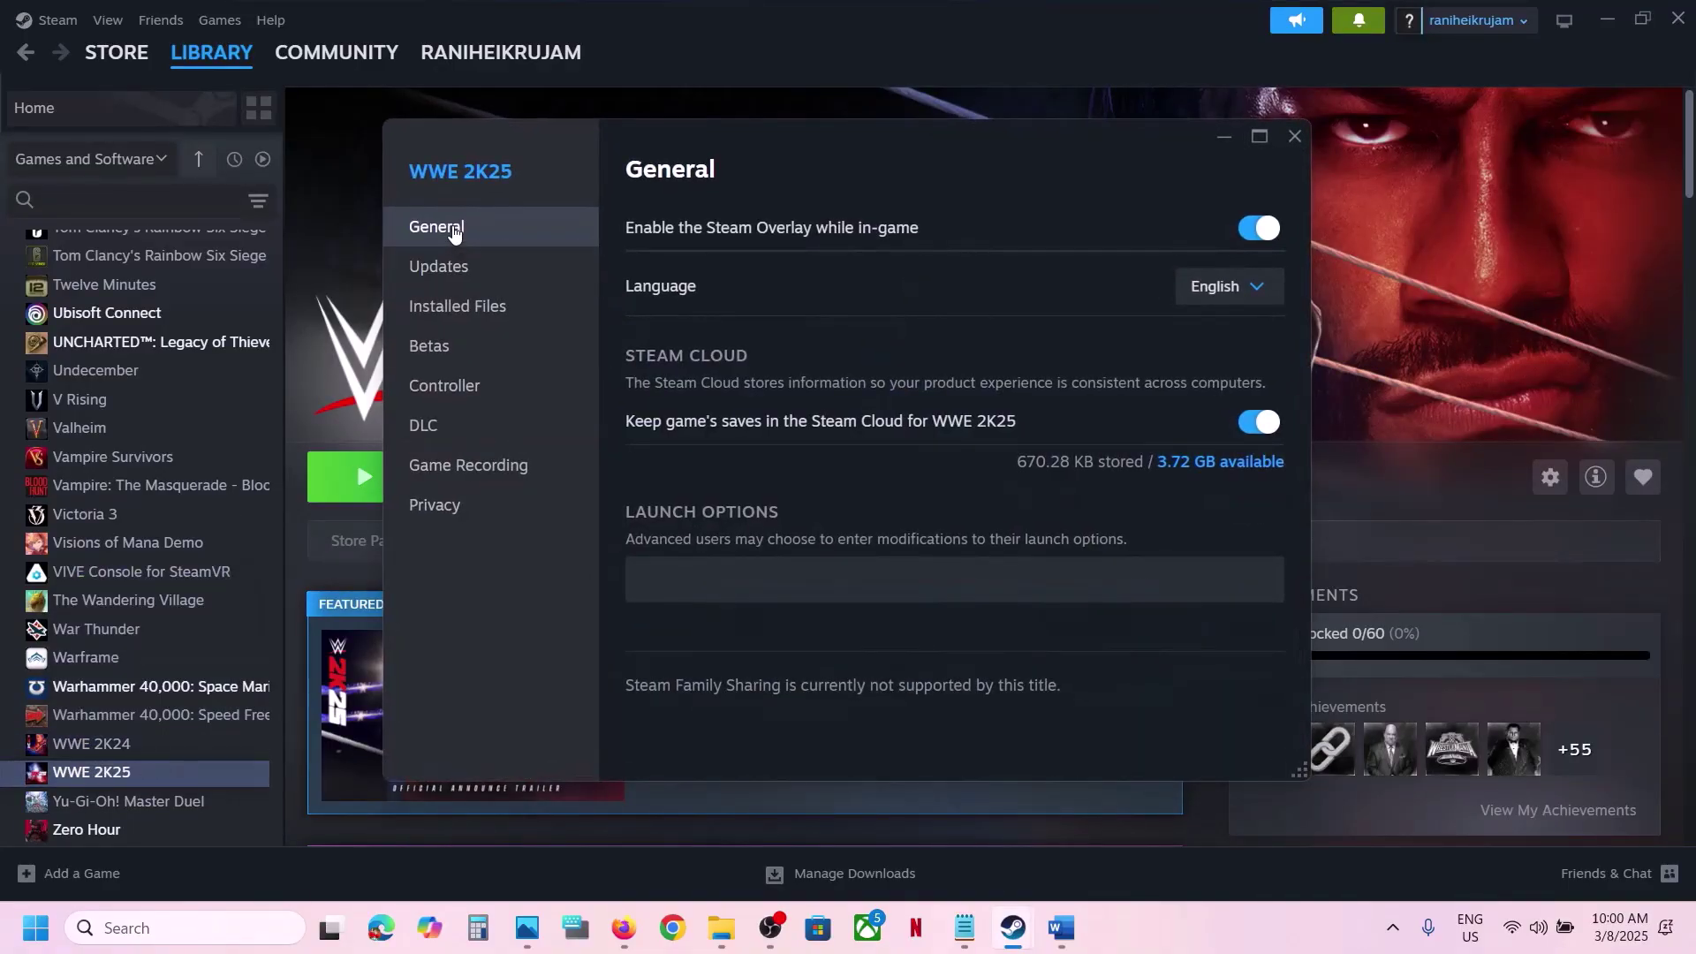
click(1244, 222)
click(1301, 143)
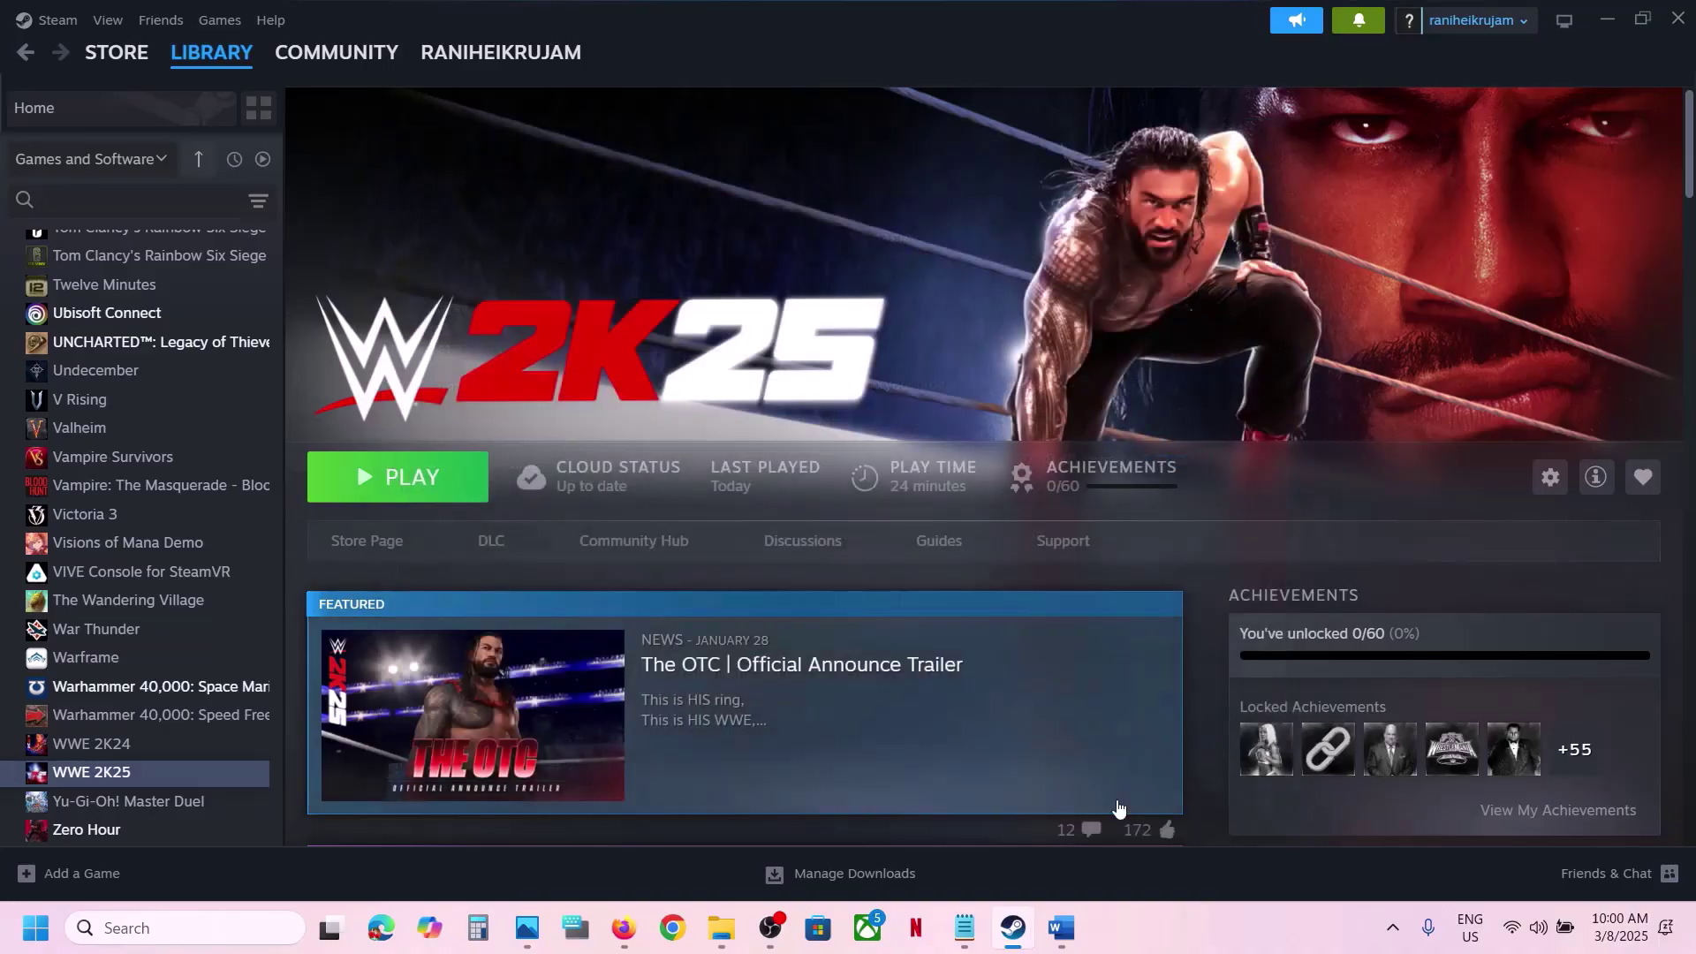
click(1073, 915)
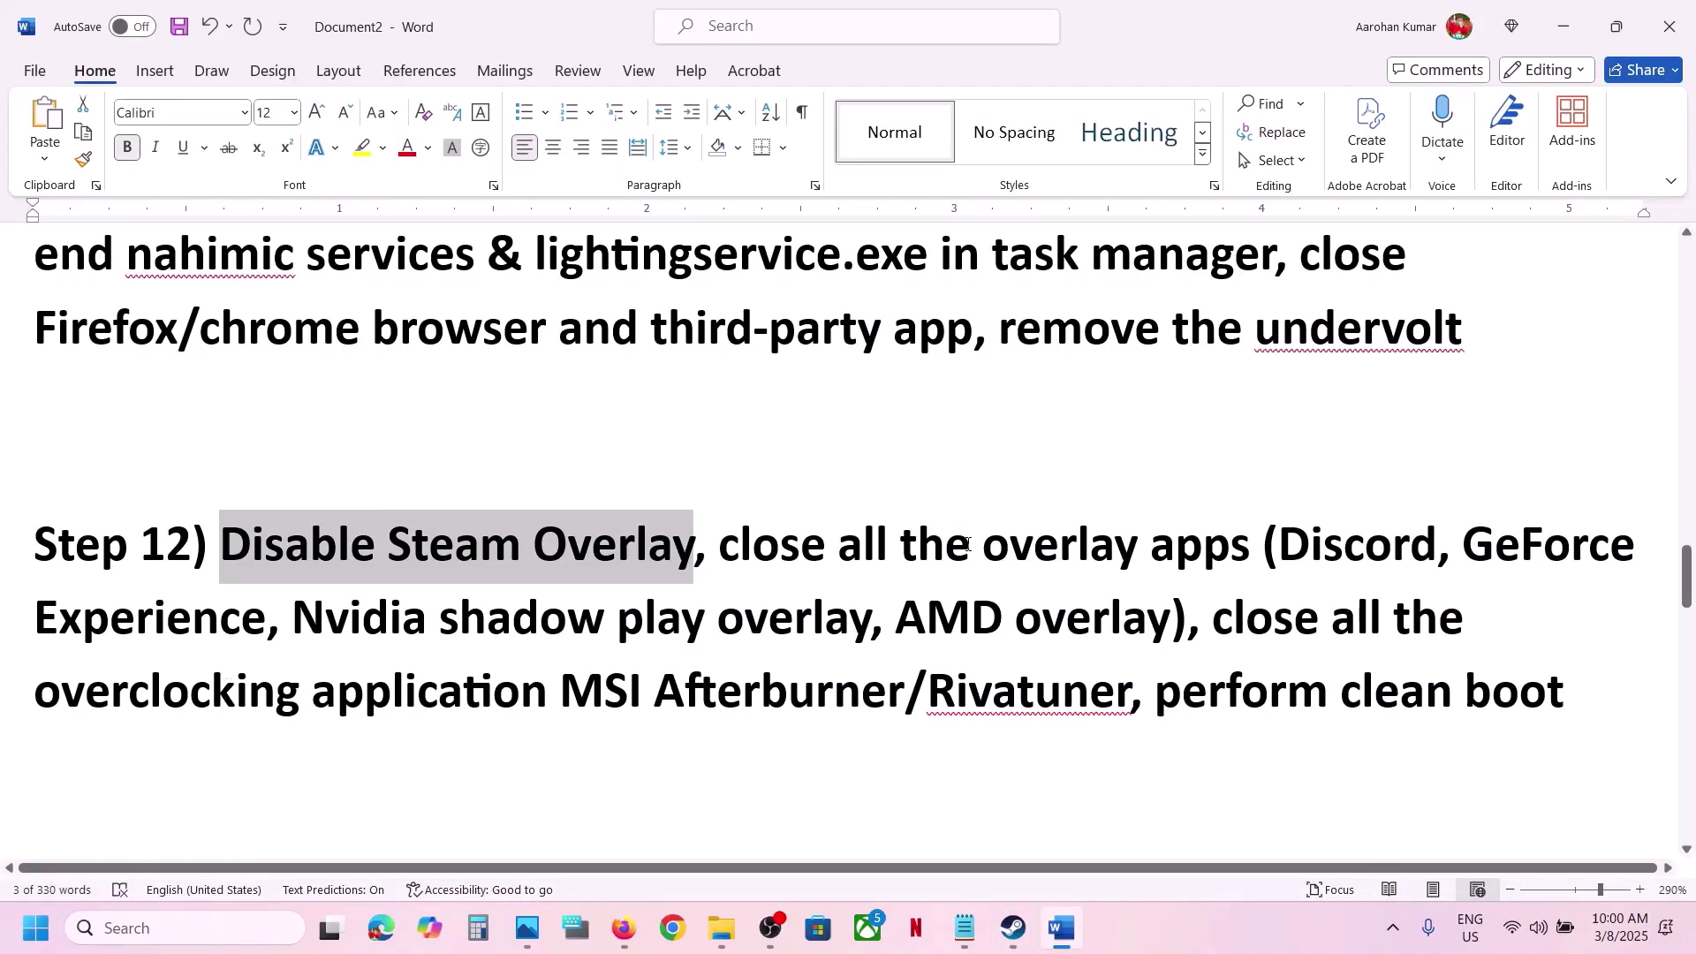
Step: Highlight Discord in the Step 12 notes, then launch the NVIDIA app by searching 'nvi'
double_click(1334, 562)
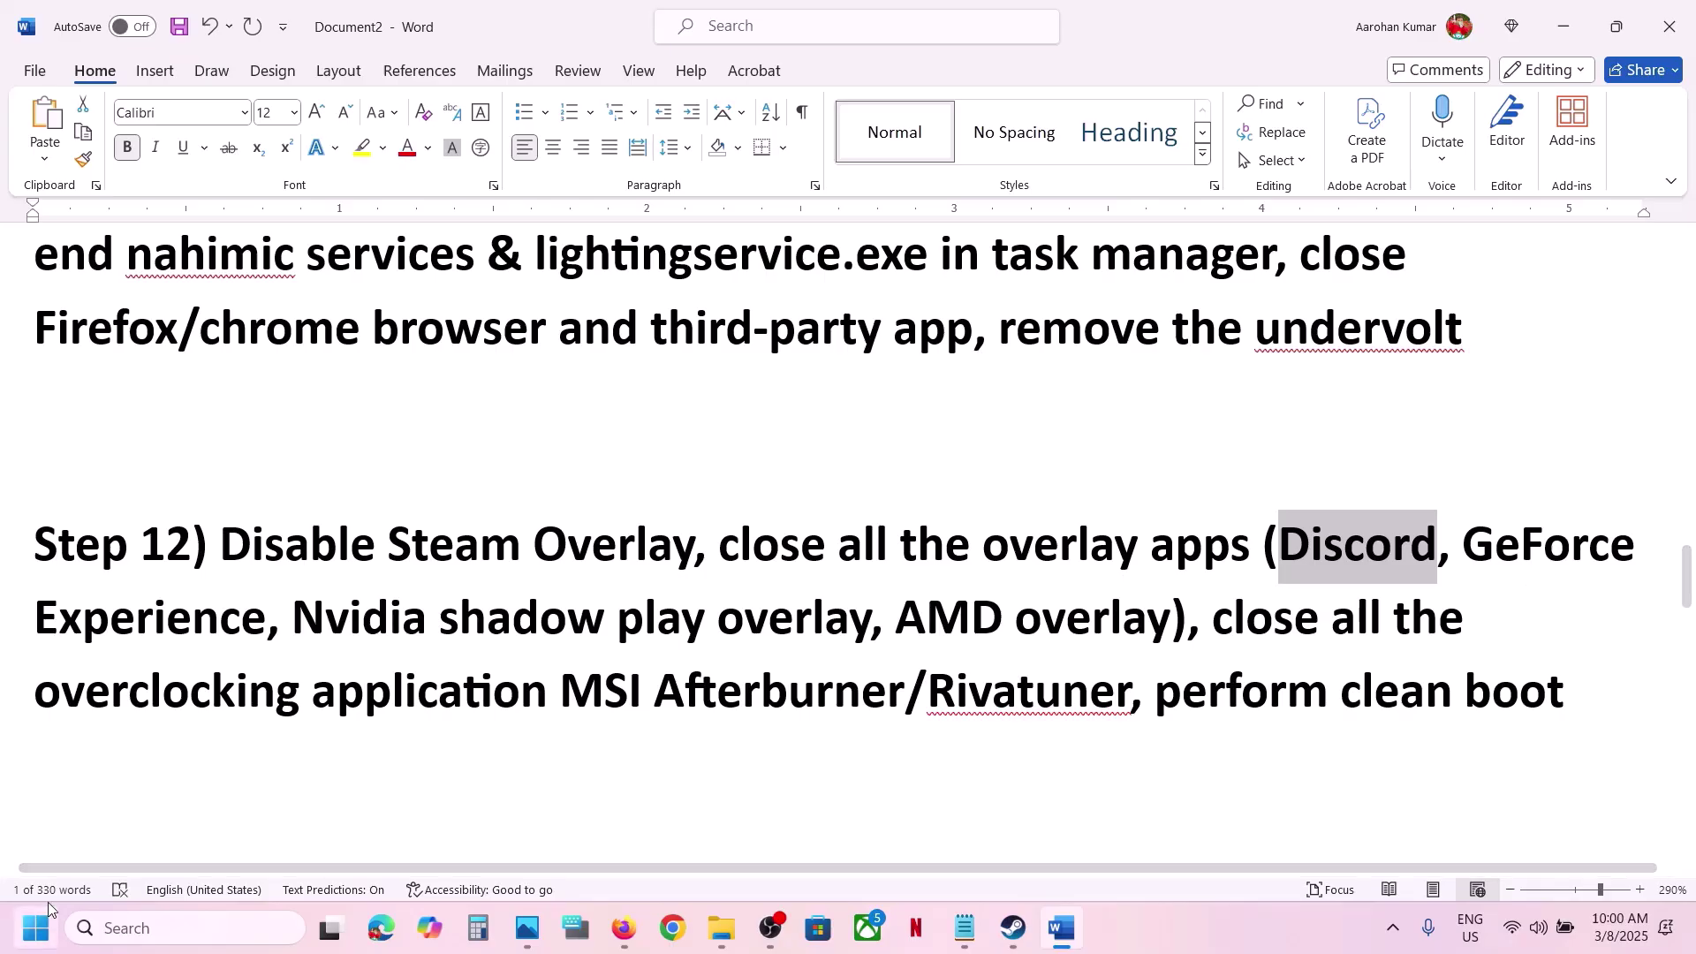
click(142, 924)
text(nvia)
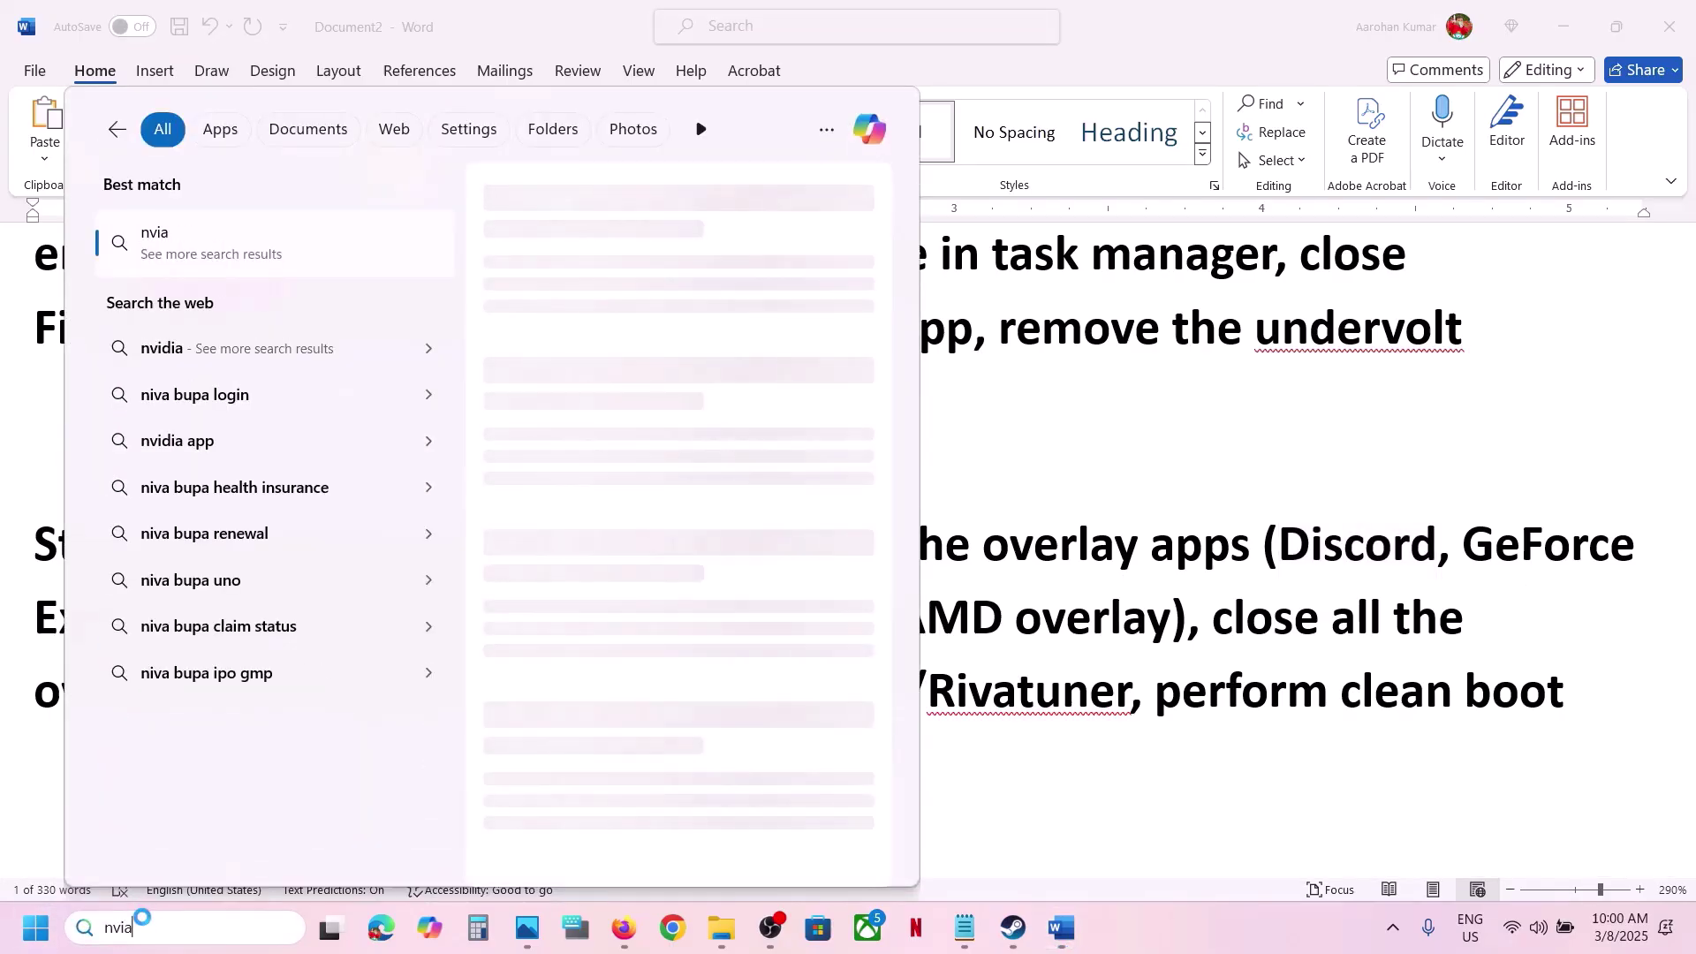
key(BackSpace)
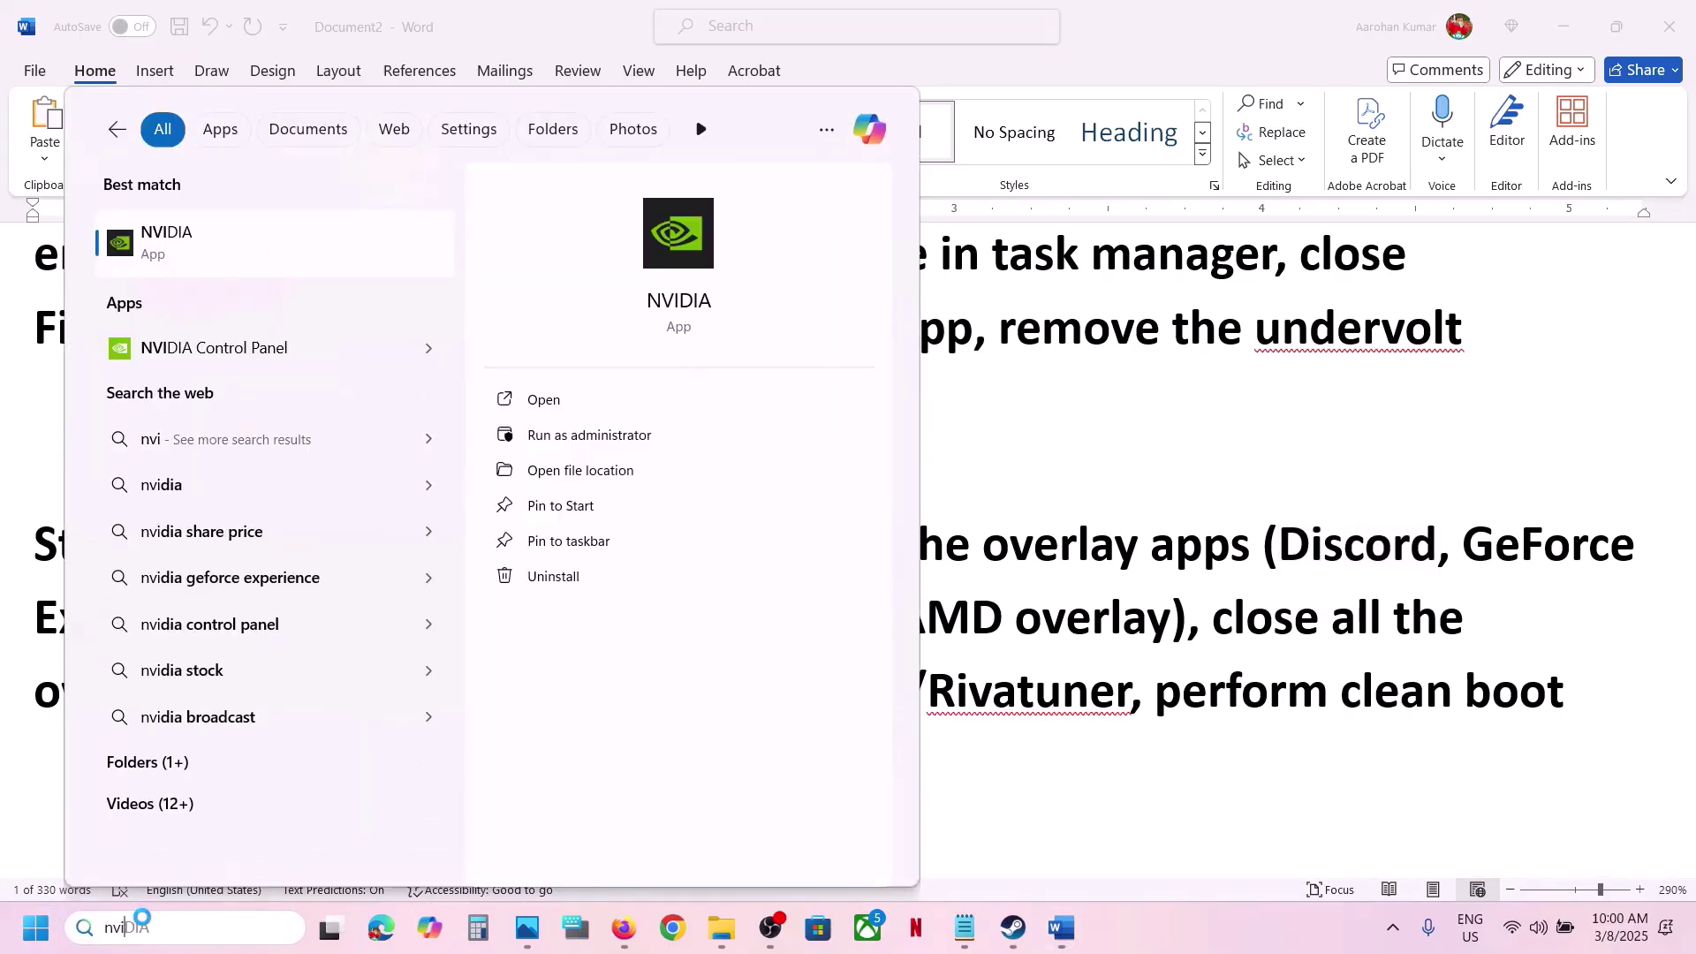
key(Return)
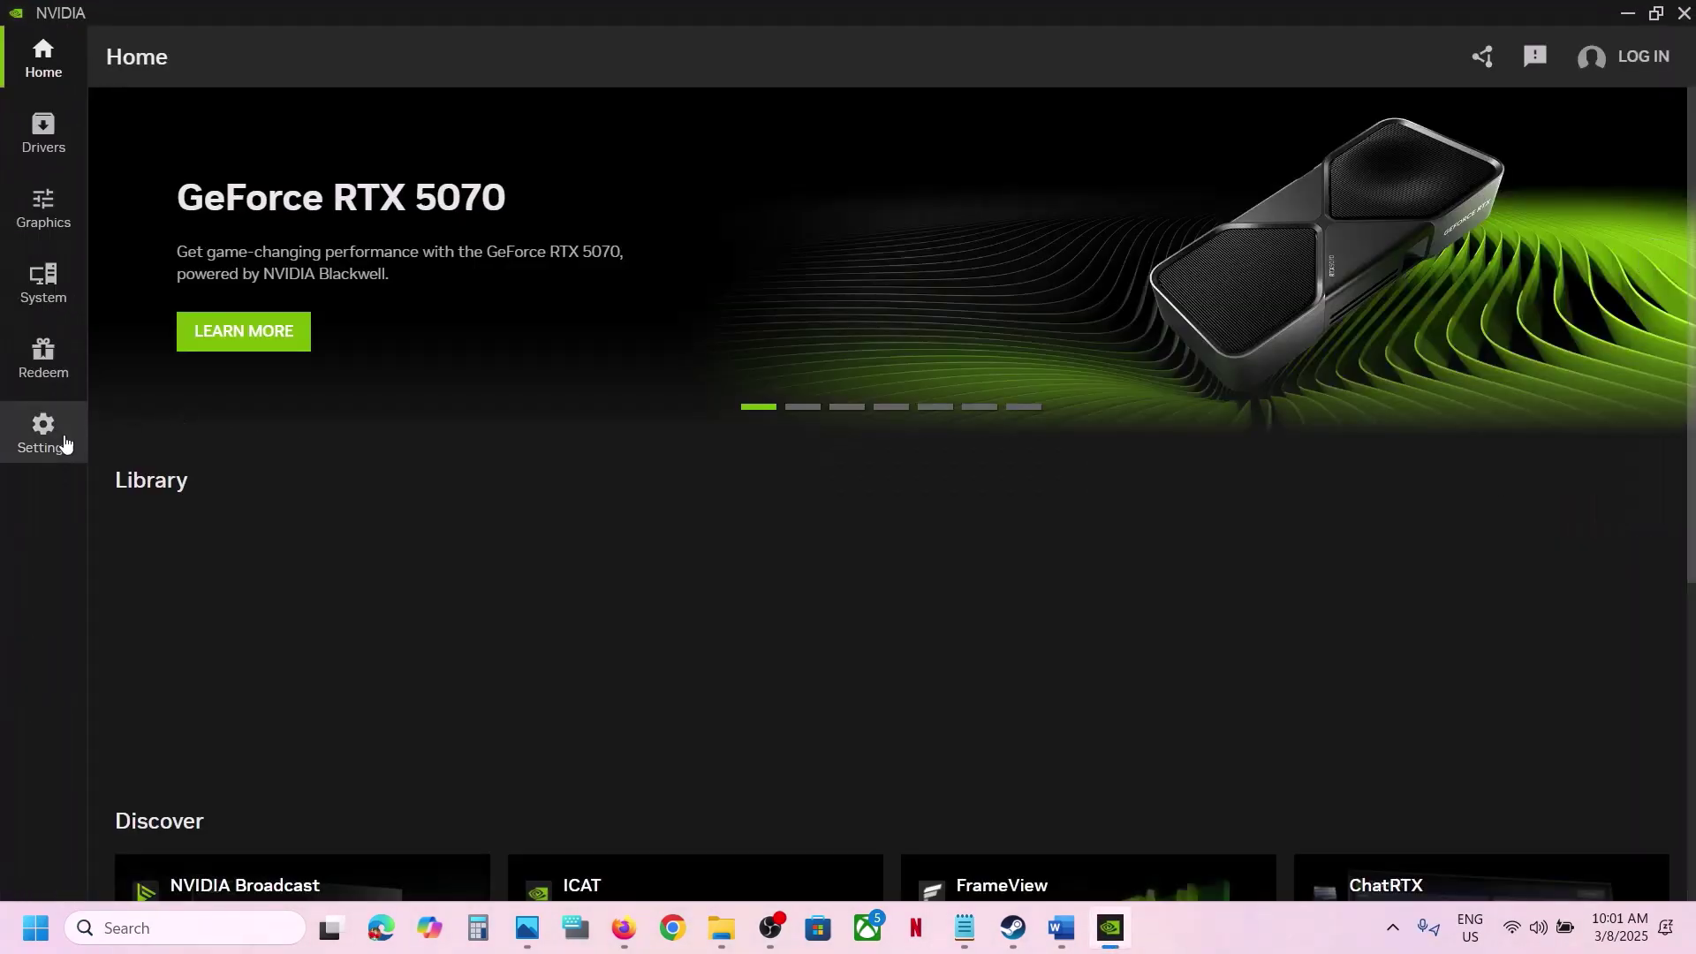
Step: Confirm the NVIDIA overlay is off, then review the 11 programs listed under Graphics > Program Settings
click(64, 442)
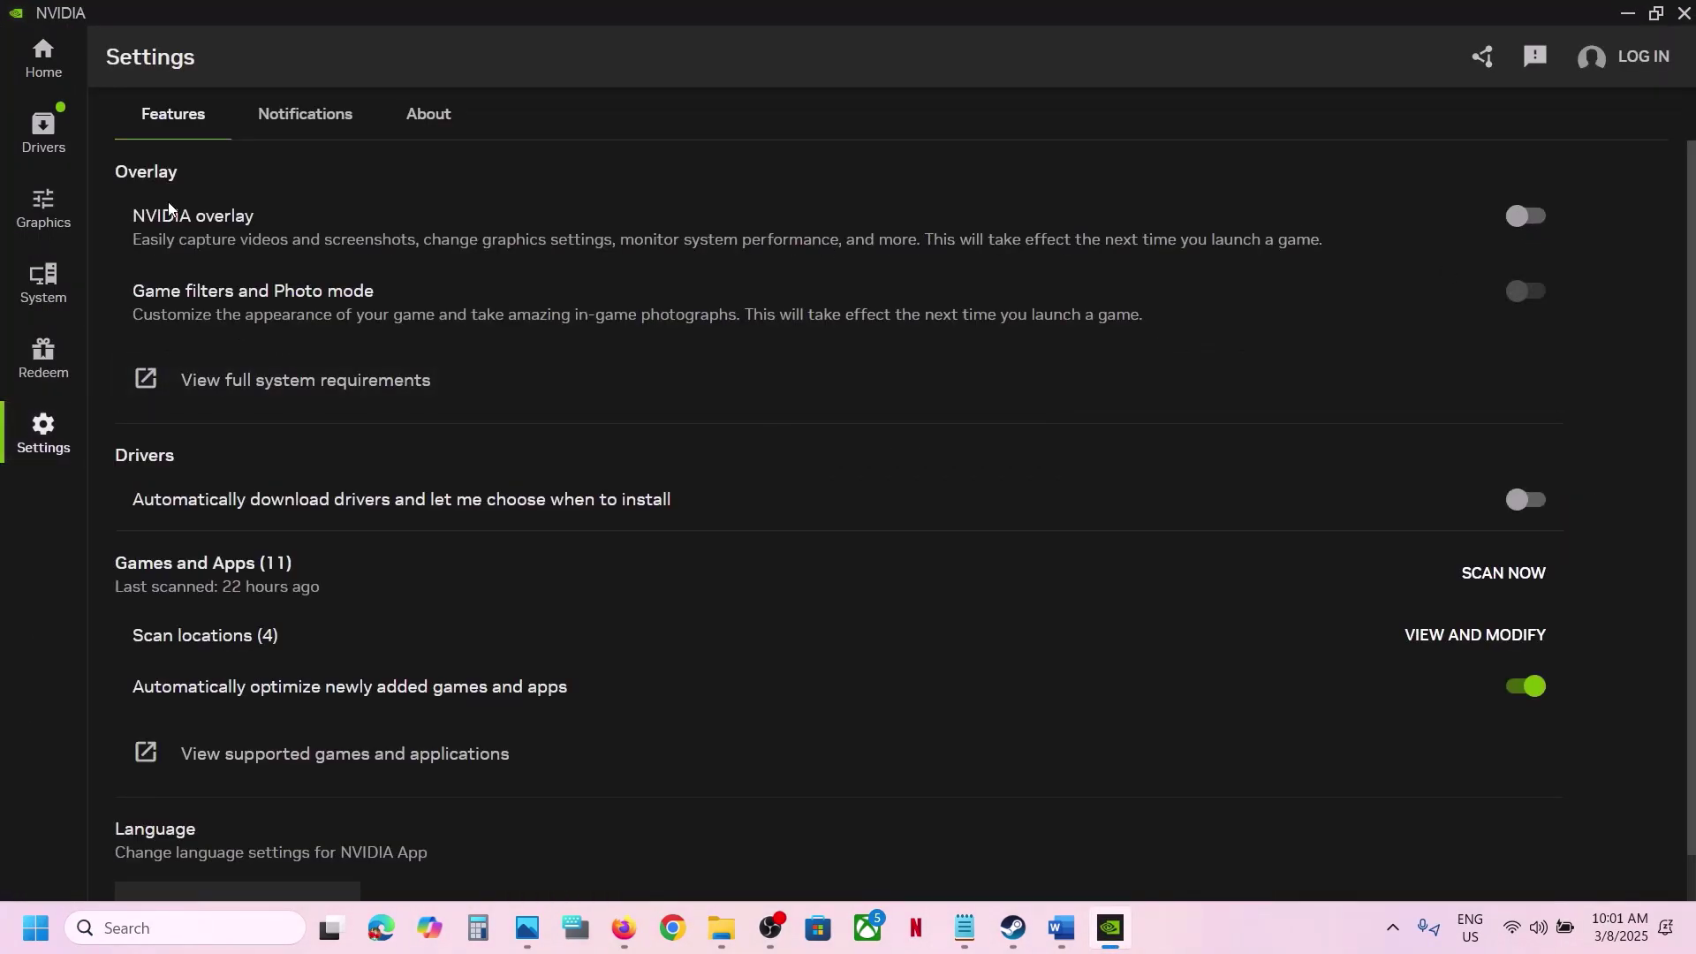
click(42, 212)
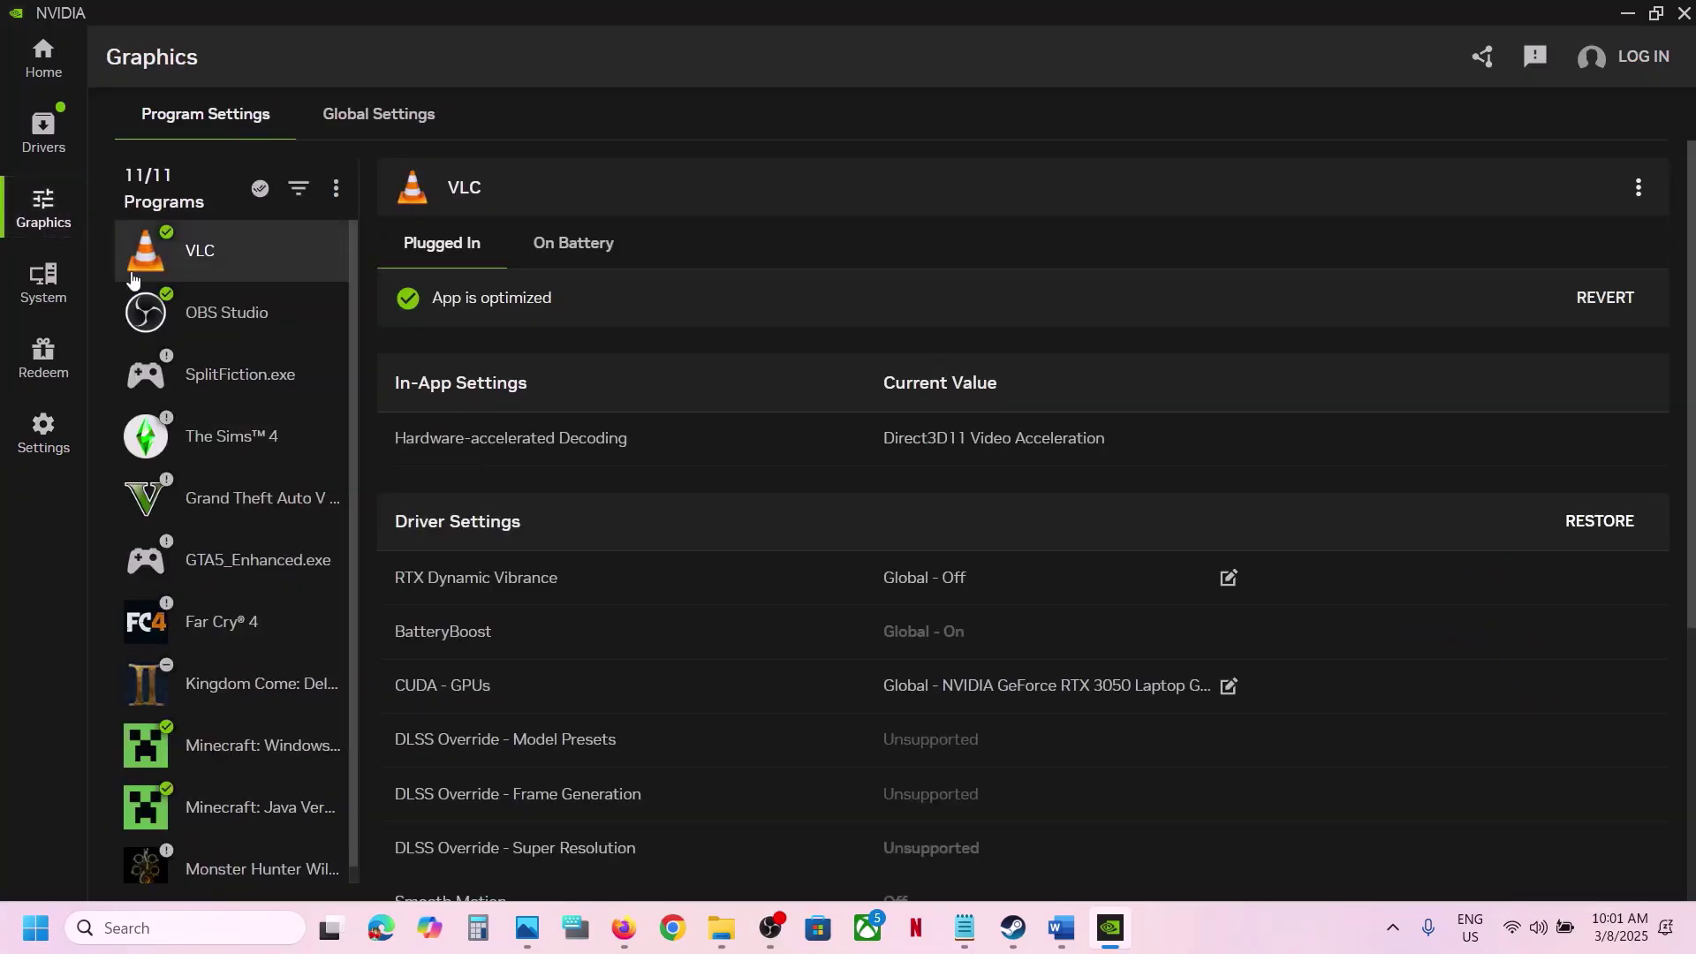
scroll(221, 553, down, 1)
scroll(223, 553, up, 1)
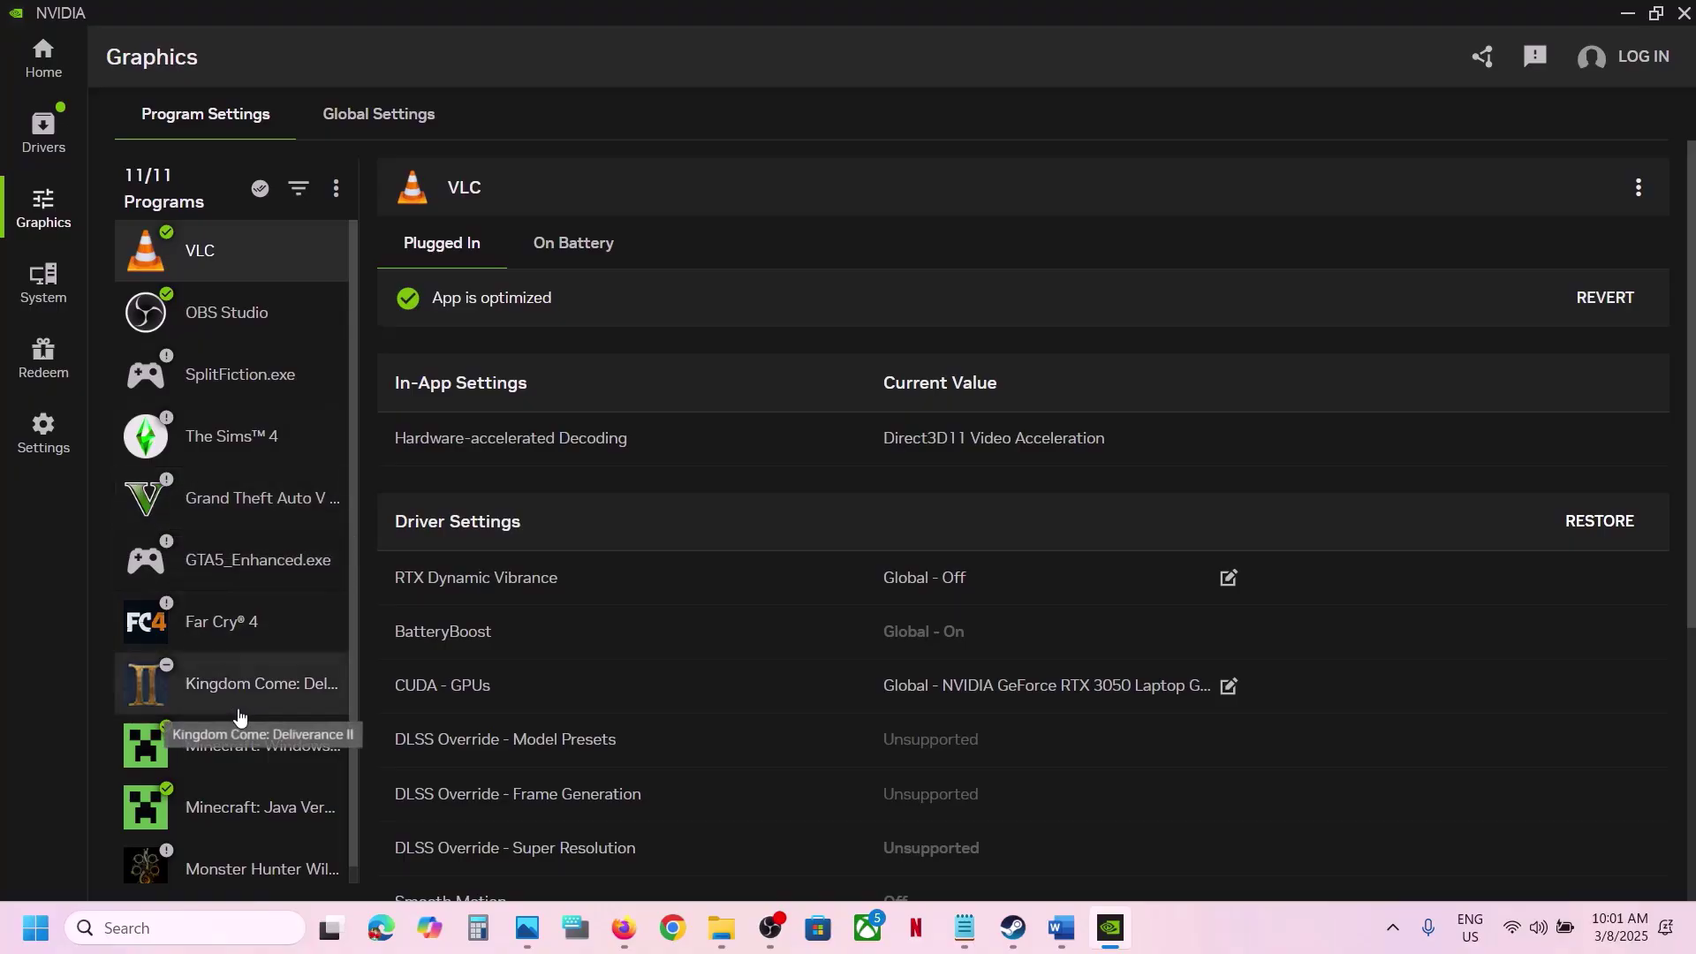
Step: Add WWE2K25_x64.exe from steamapps\common\WWE 2K25 to the NVIDIA program list
click(335, 193)
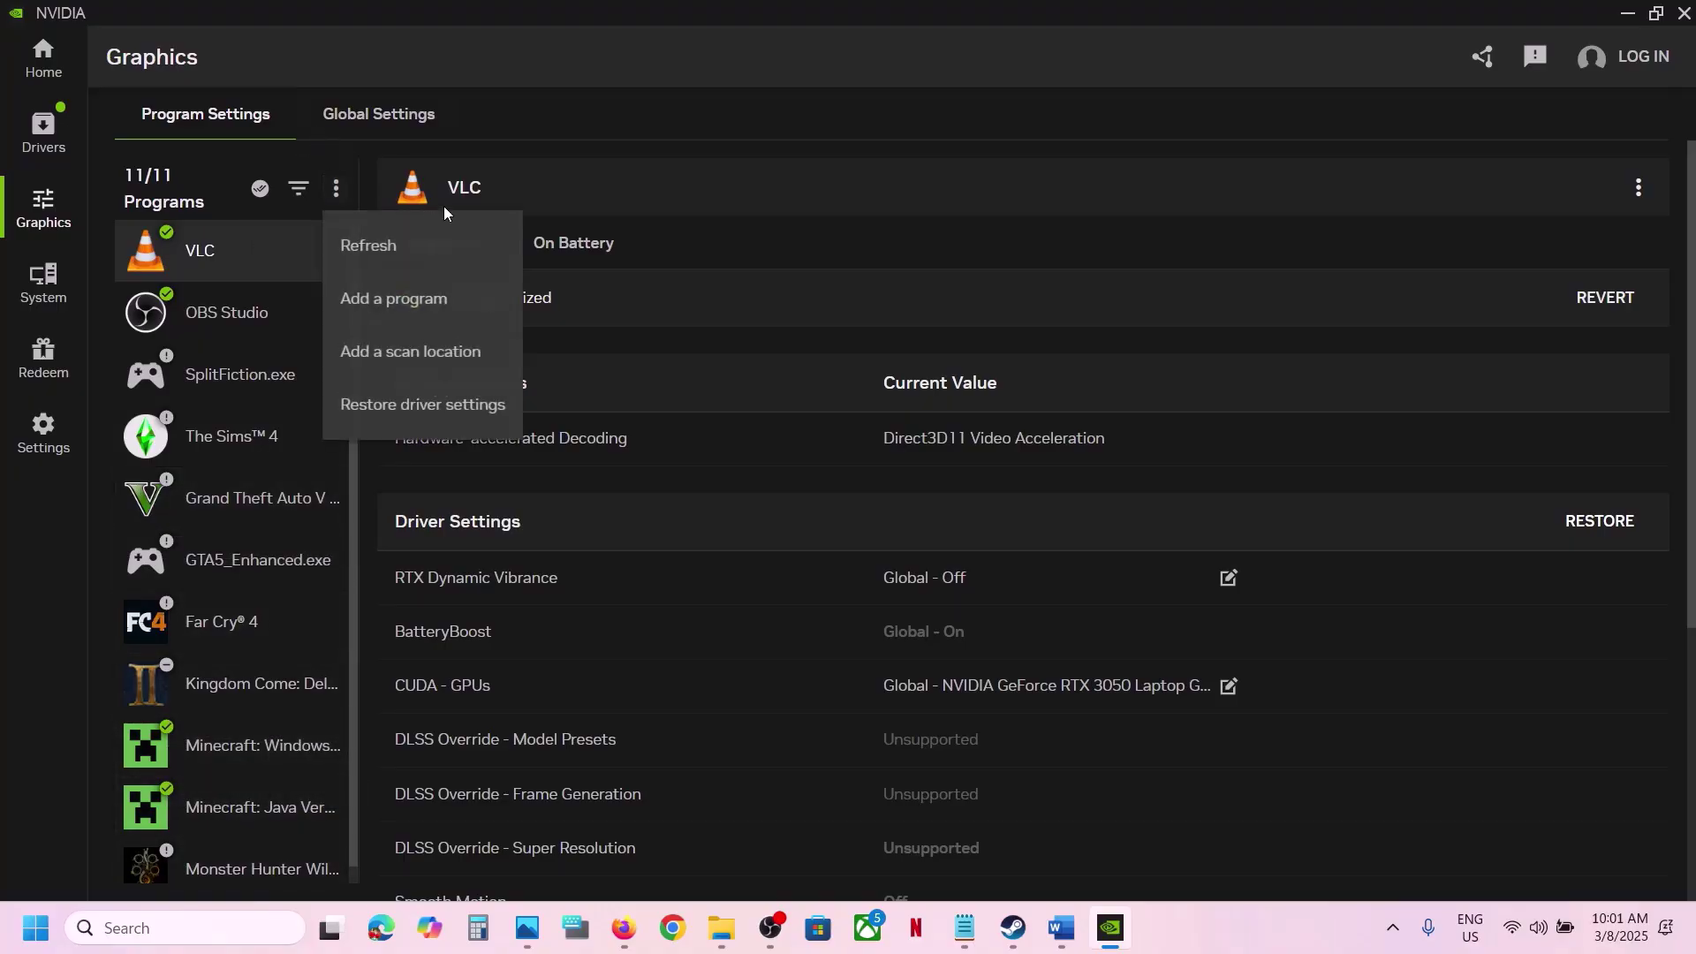
click(399, 303)
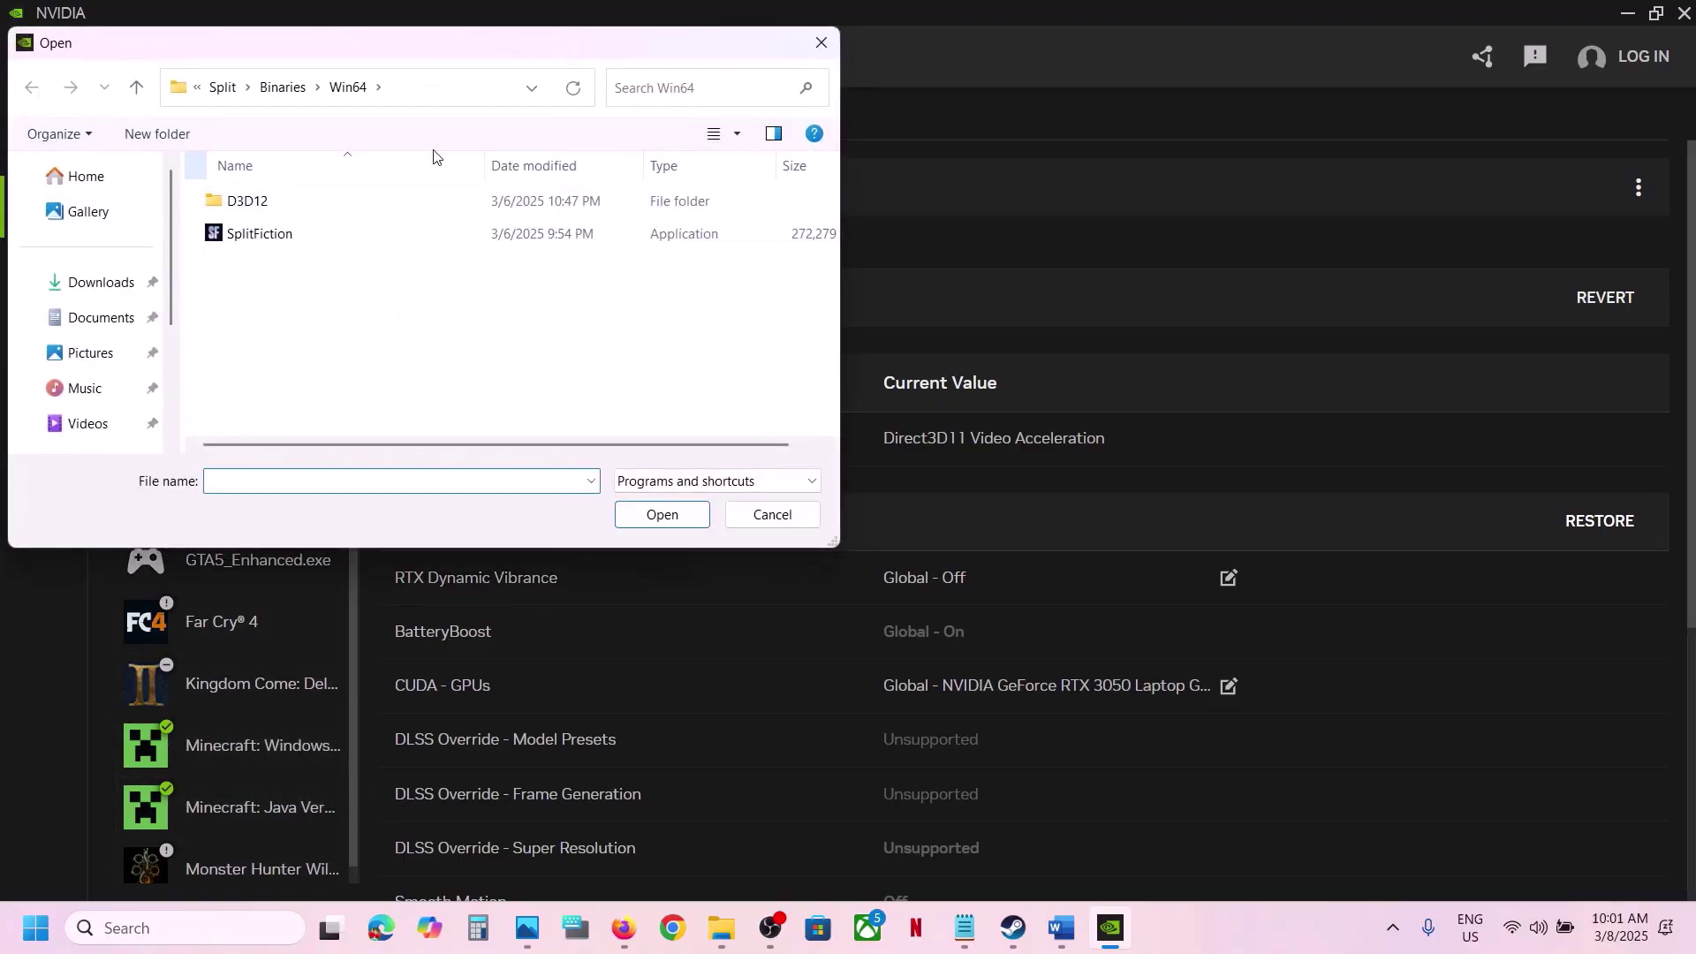
click(269, 96)
click(229, 89)
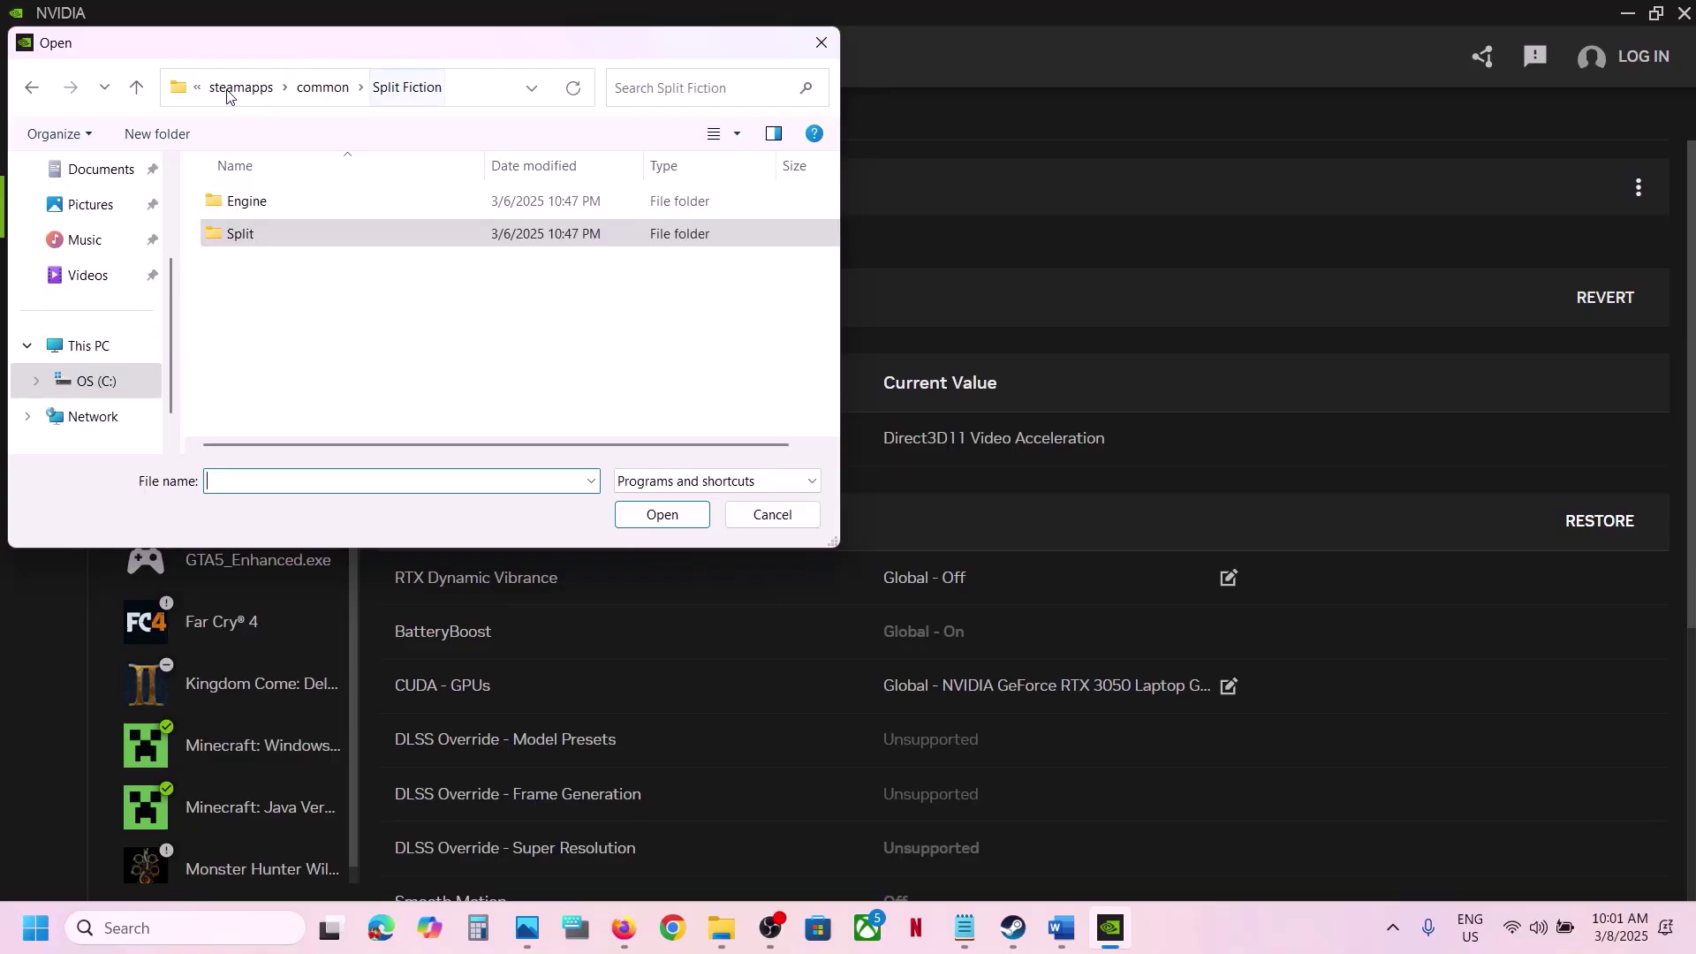
click(303, 91)
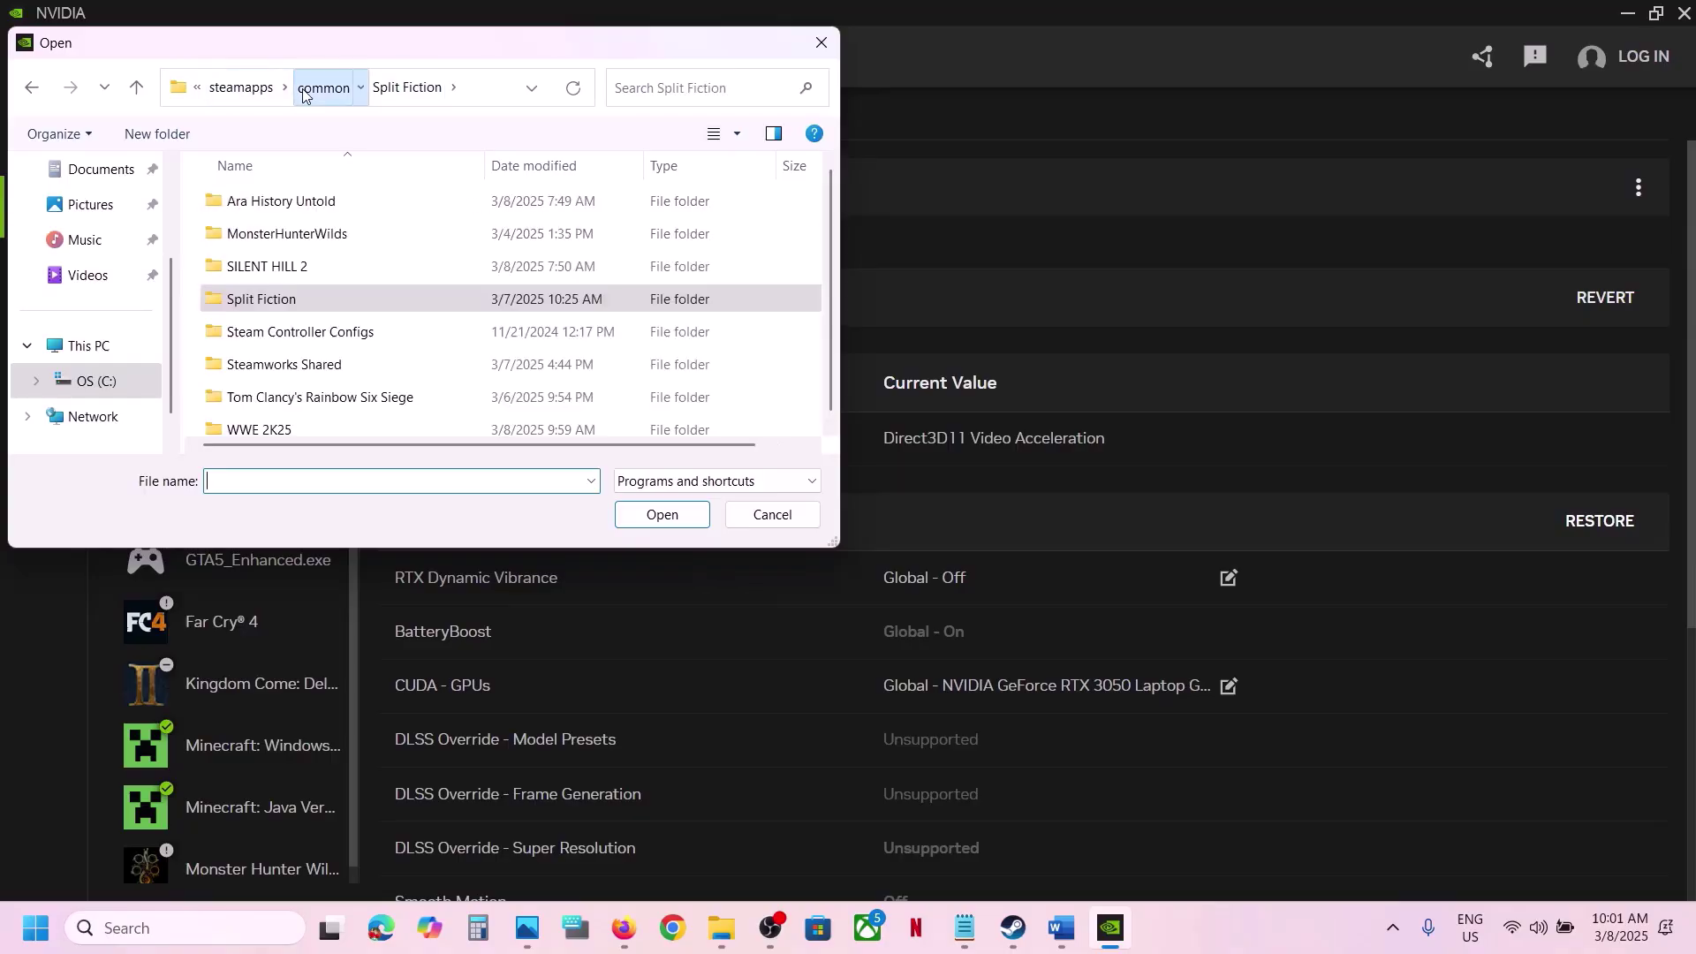
double_click(266, 423)
click(327, 268)
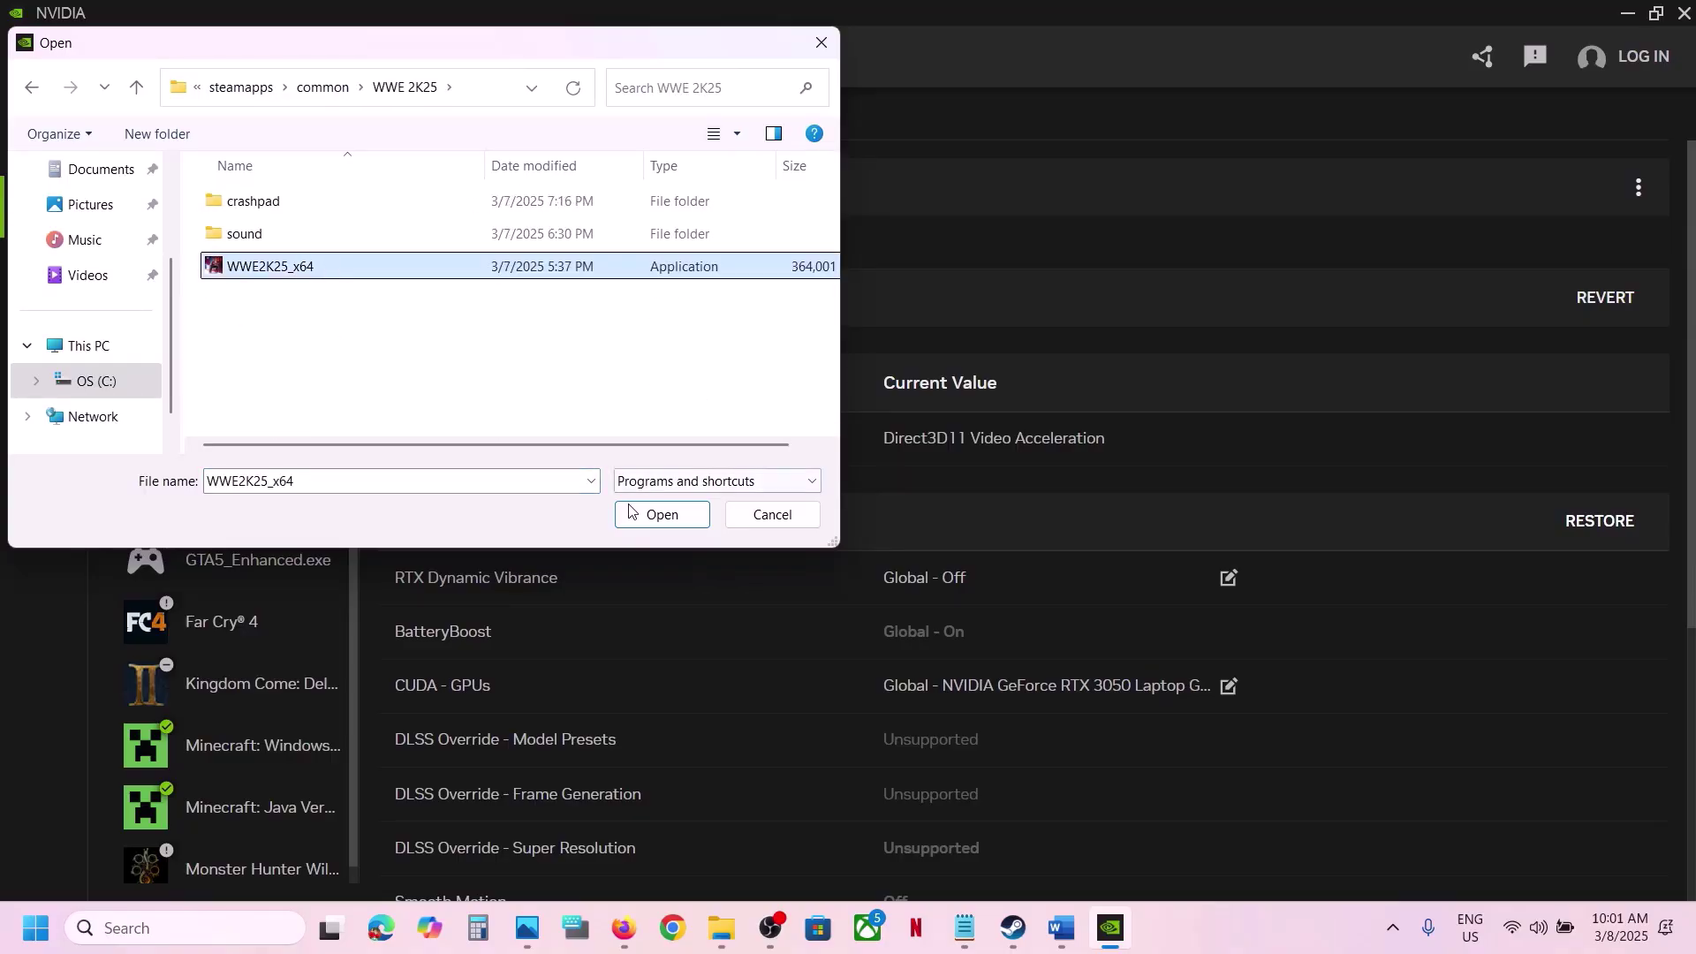
click(658, 516)
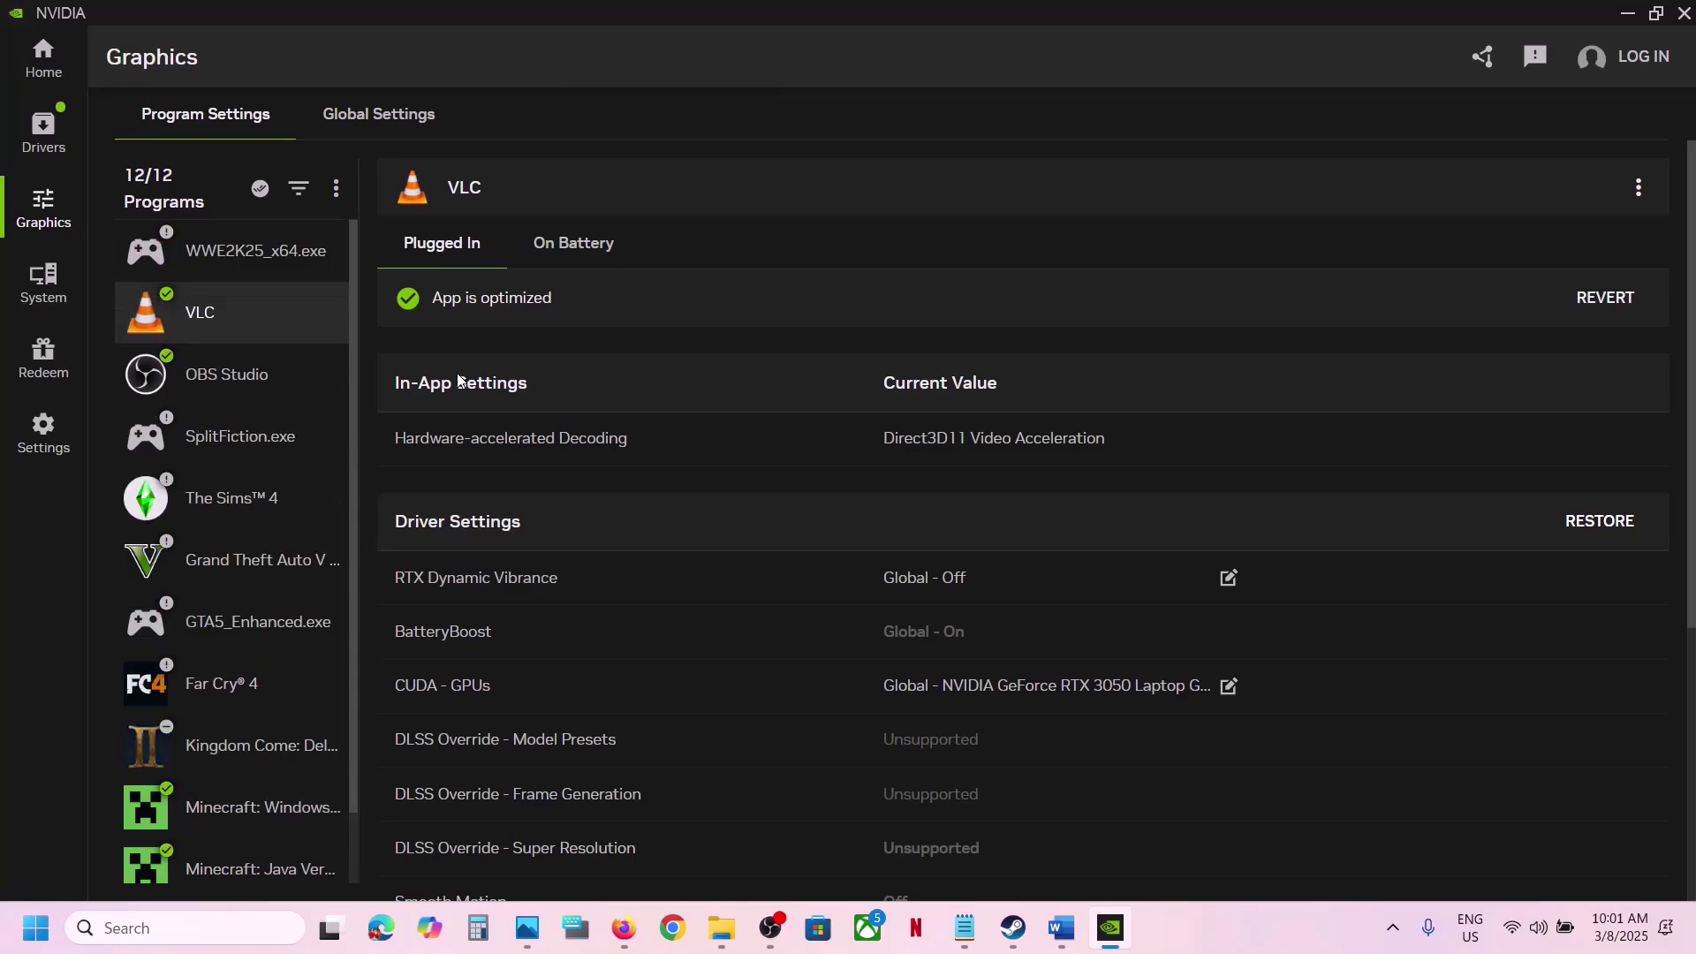
Step: Review WWE2K25_x64.exe's driver settings against the other listed games, then return to the Word notes
click(268, 255)
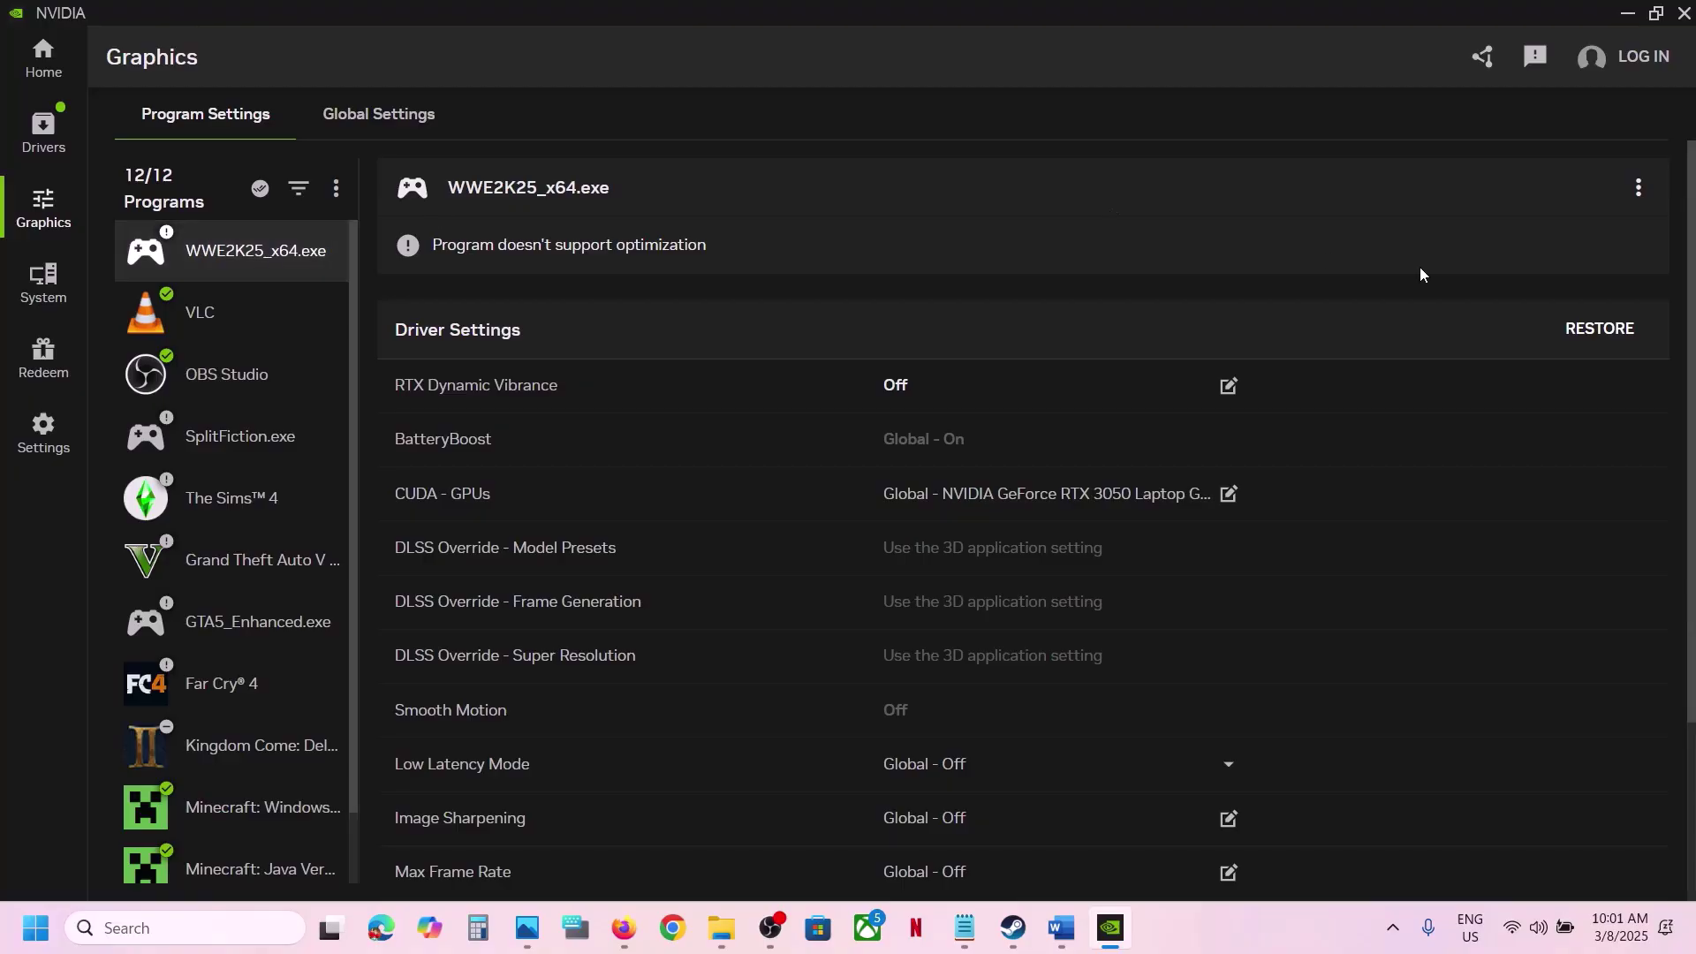
click(212, 576)
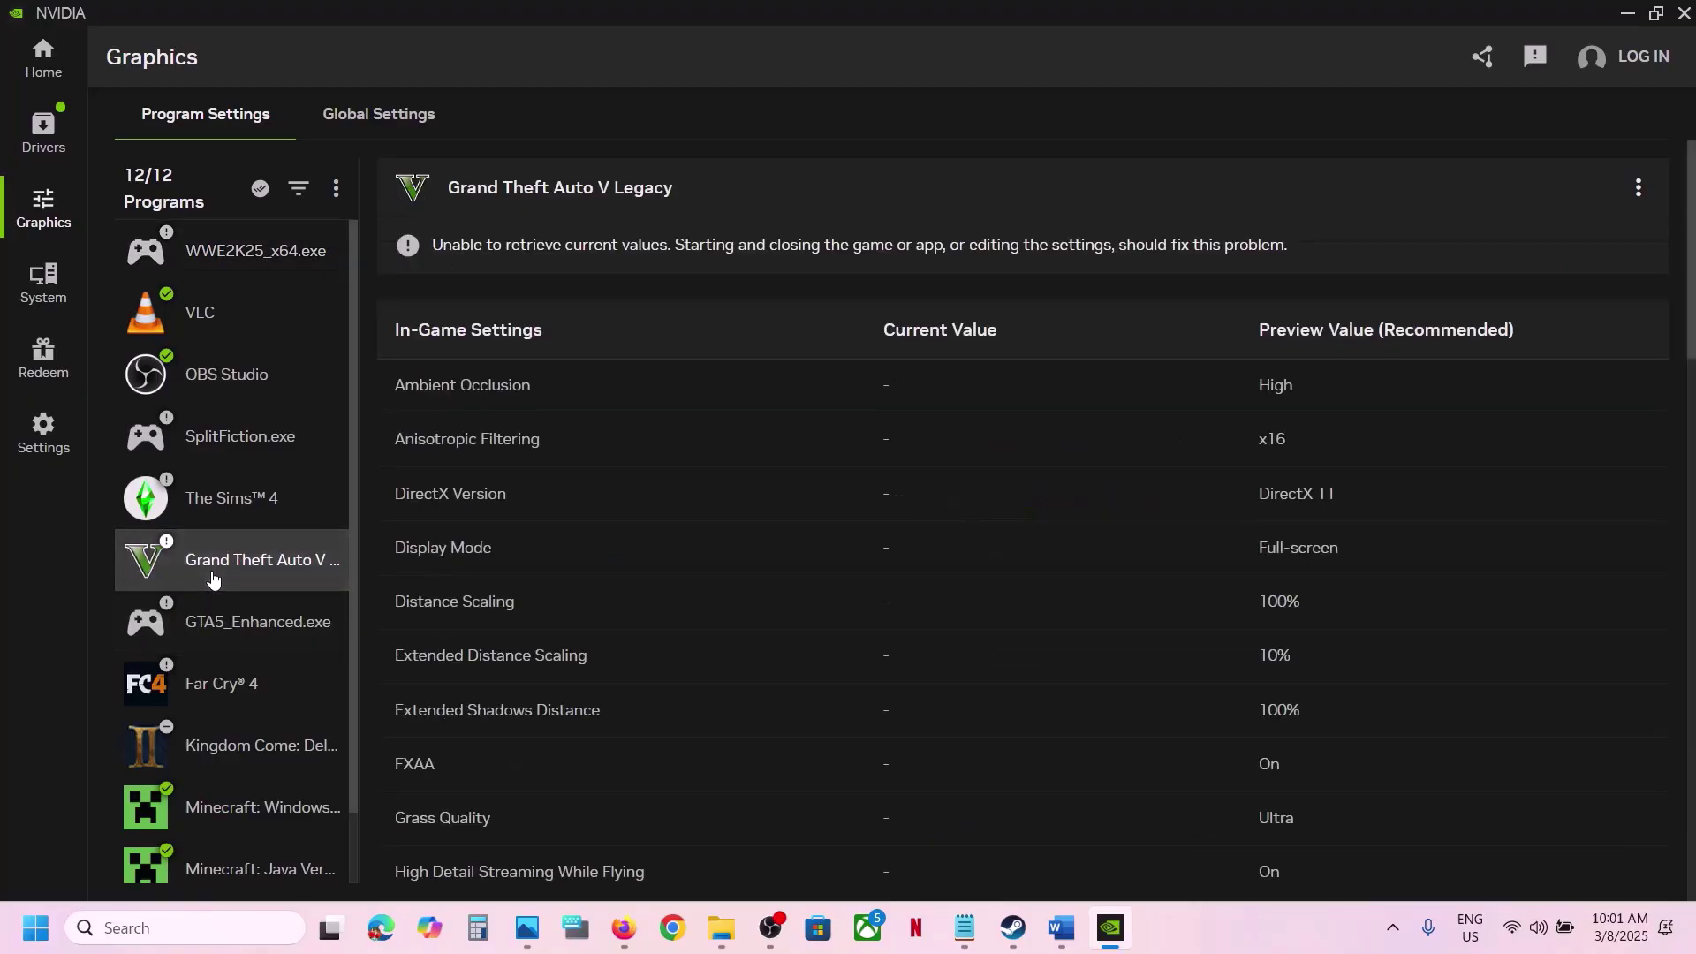
click(214, 623)
click(221, 678)
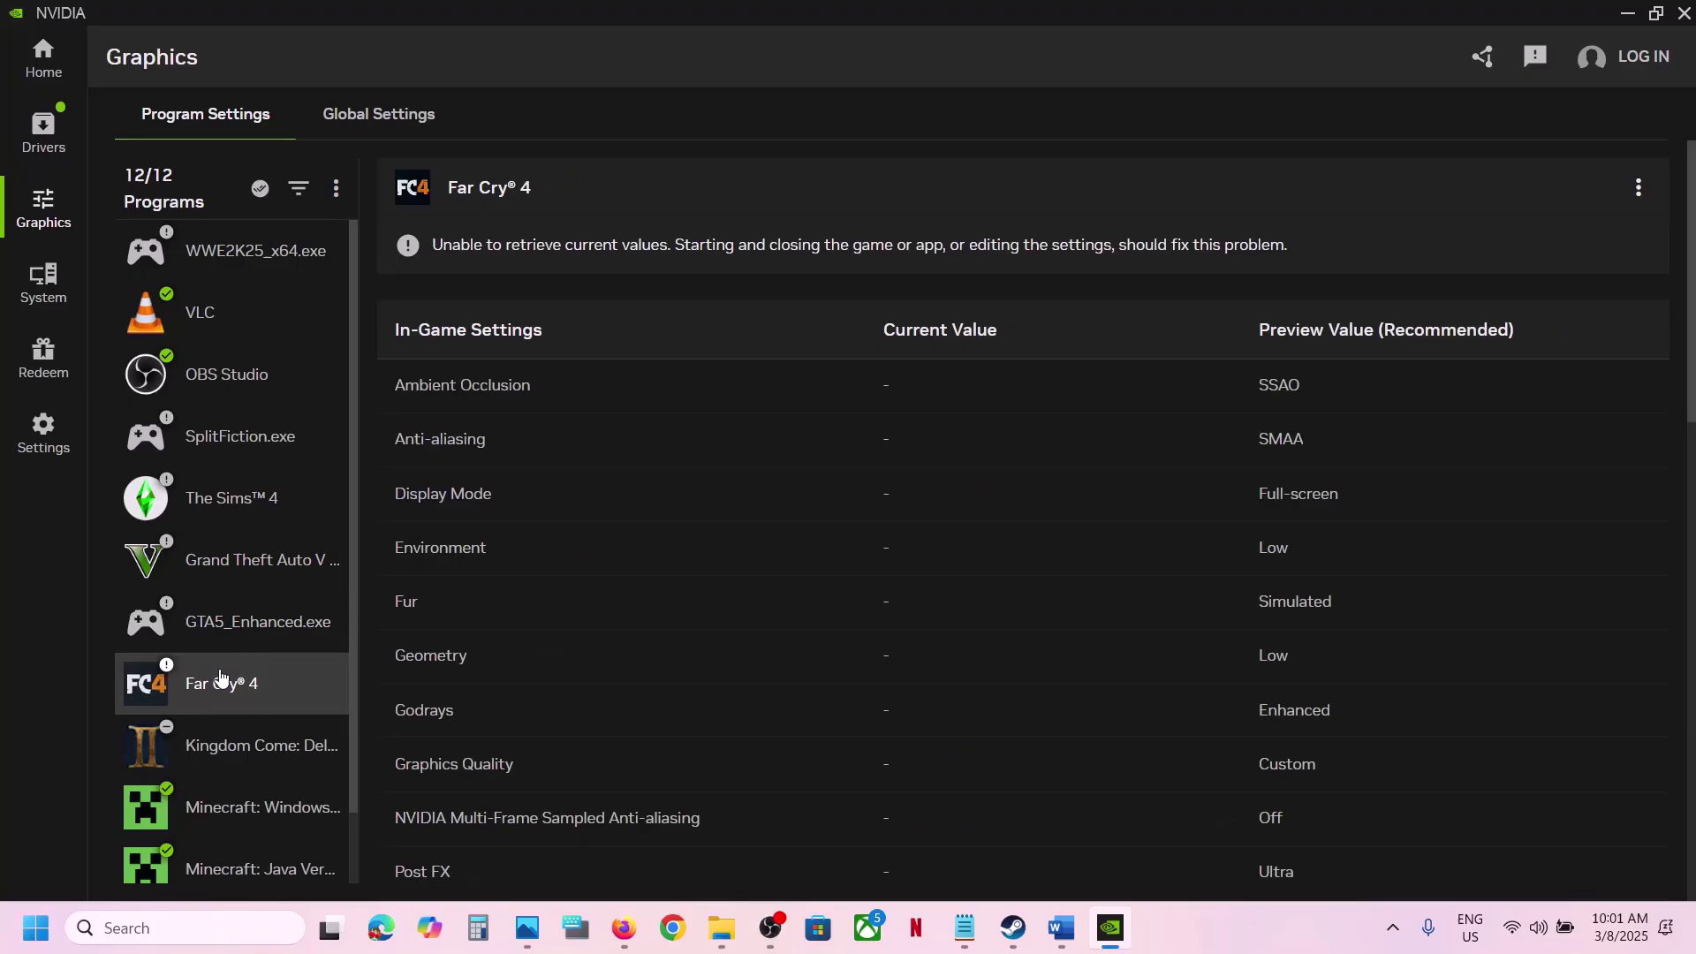
click(239, 746)
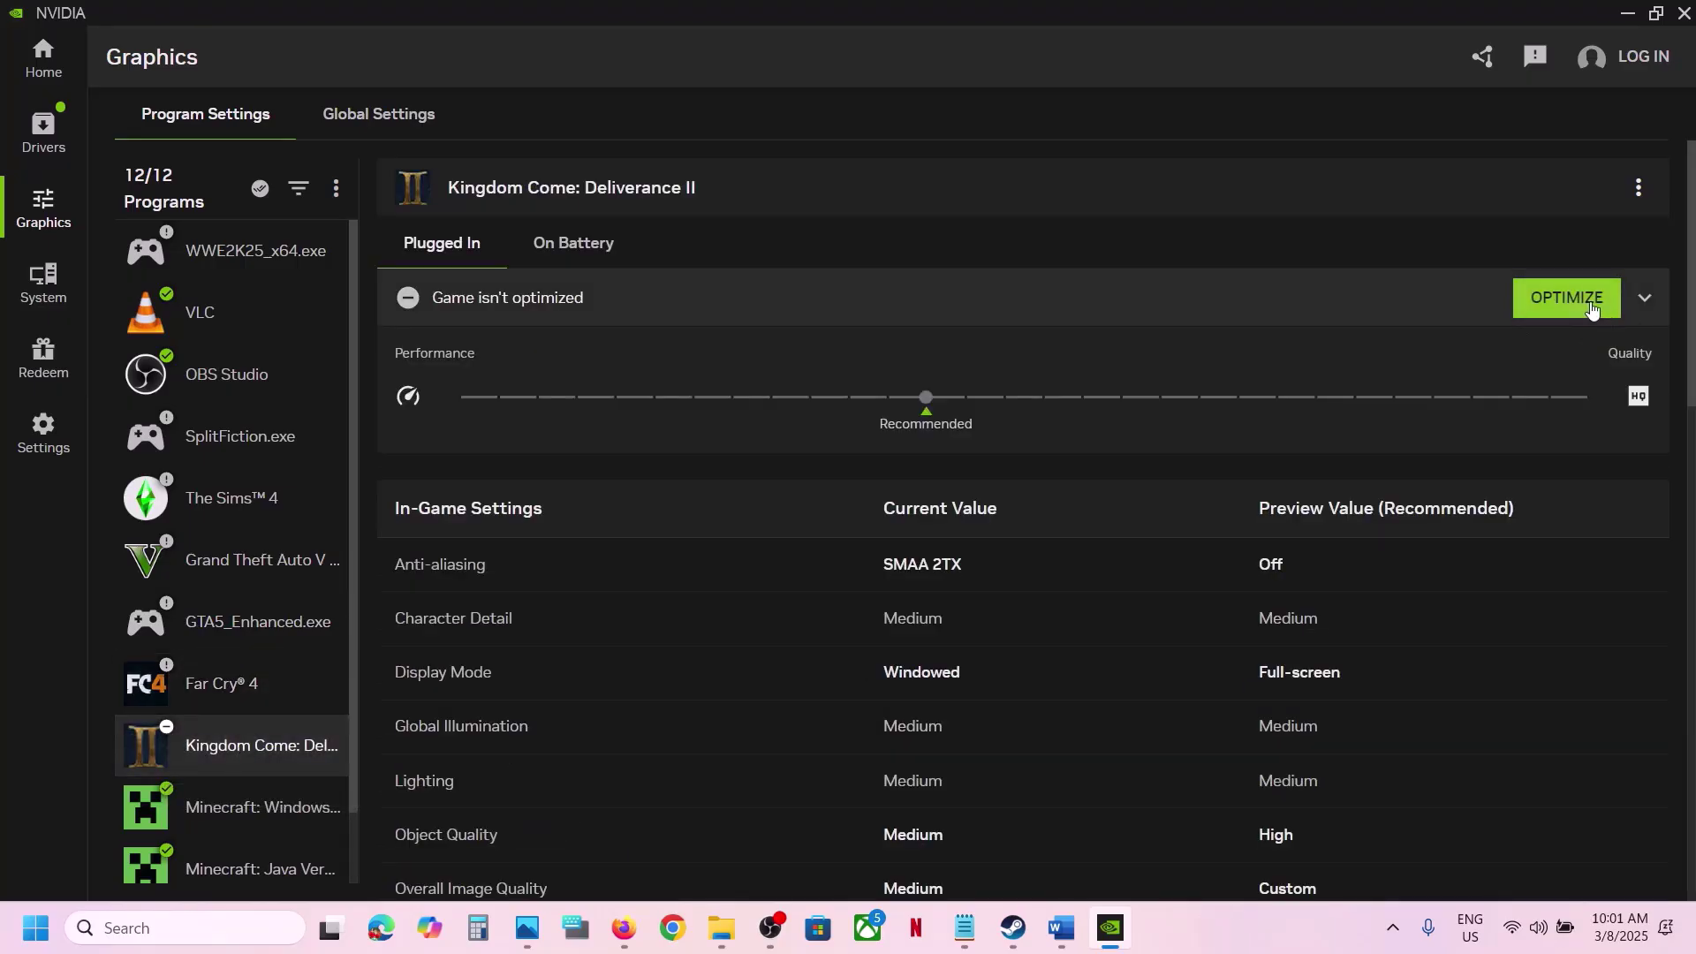
click(257, 261)
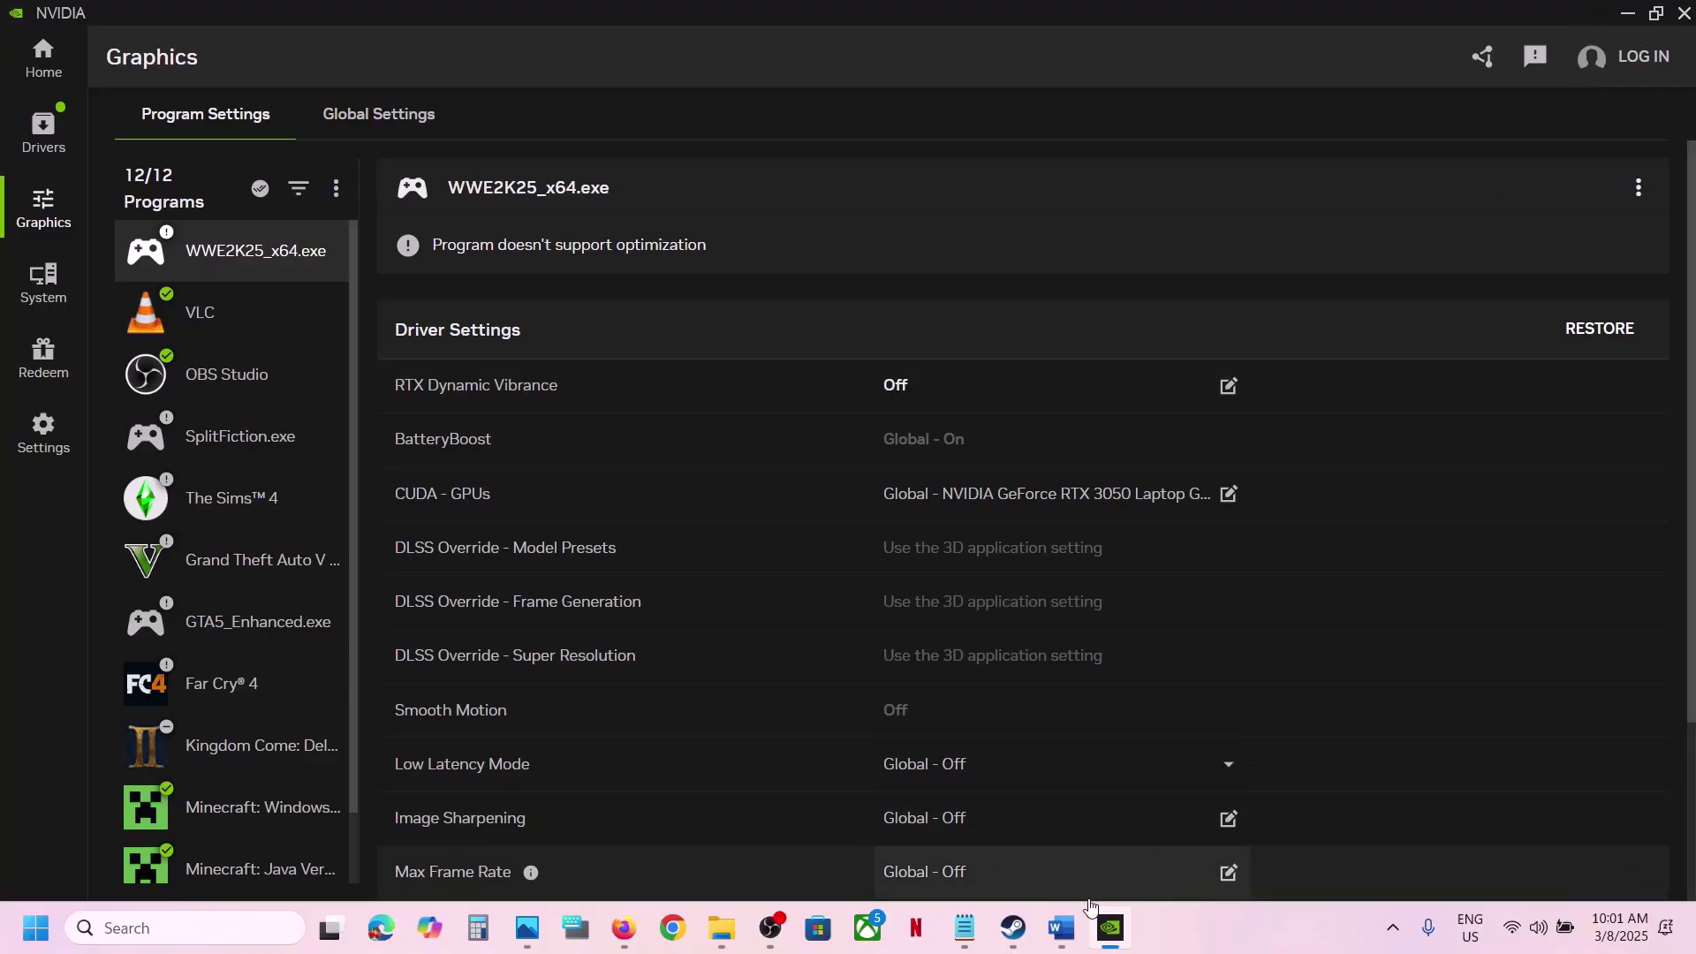
click(1061, 928)
scroll(616, 683, down, 1)
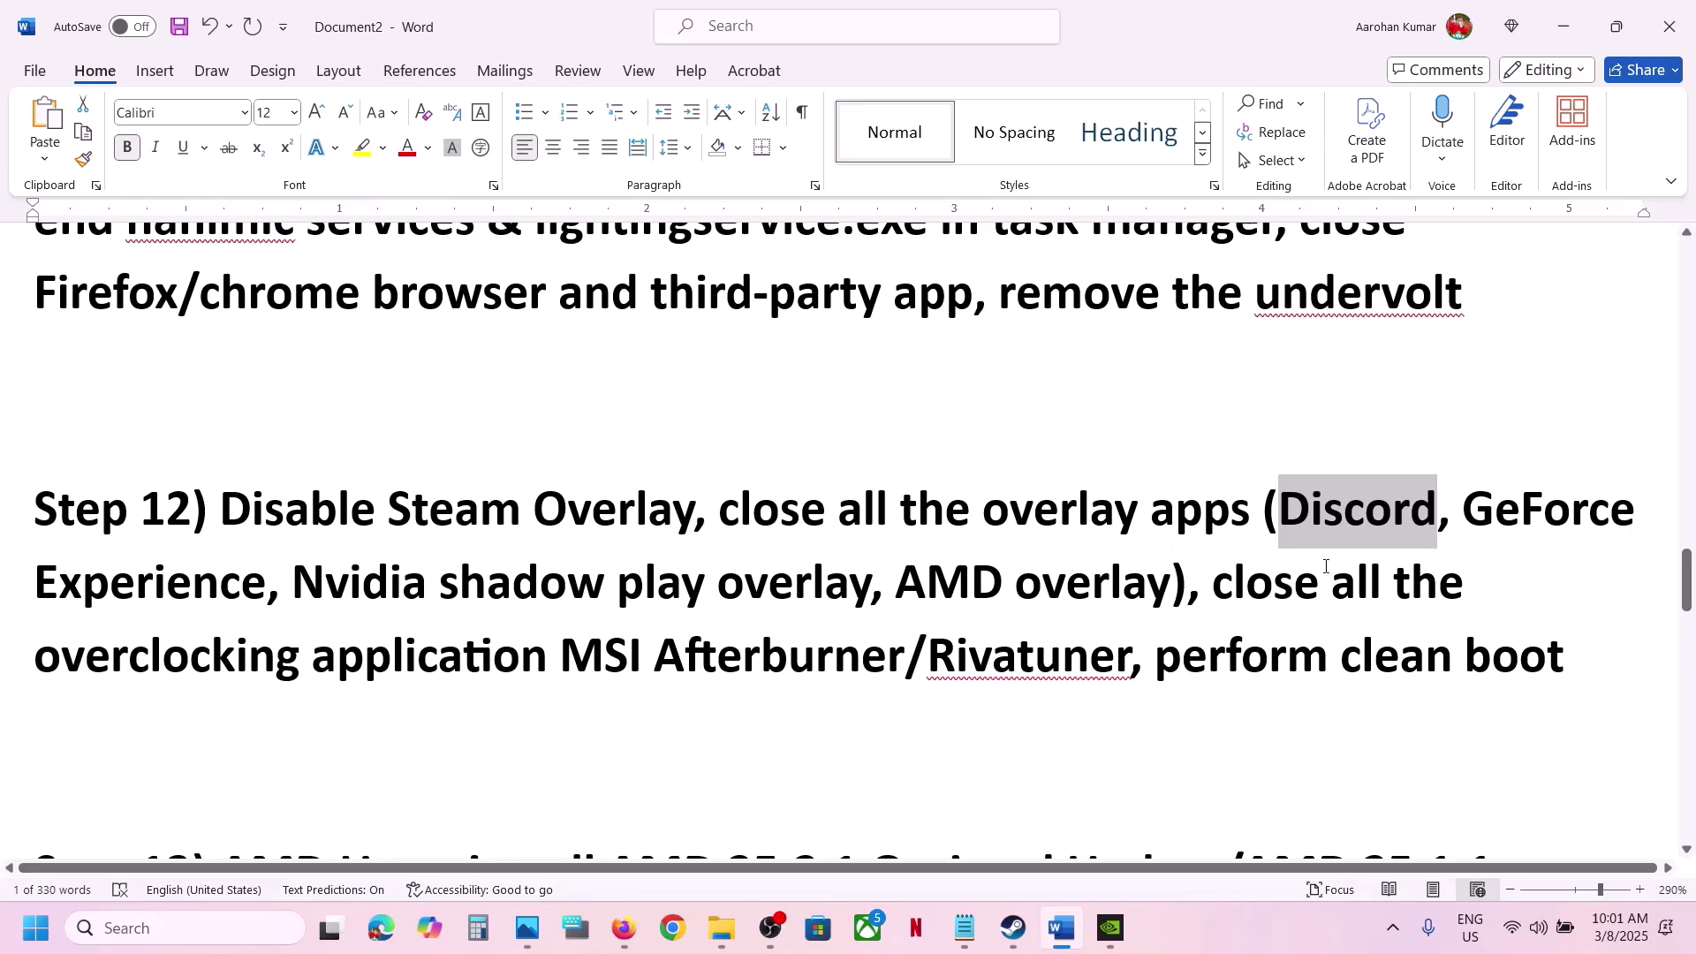
Step: Highlight the overlay and overclocking instructions and look up MSI Afterburner and RivaTuner in Windows search
click(903, 547)
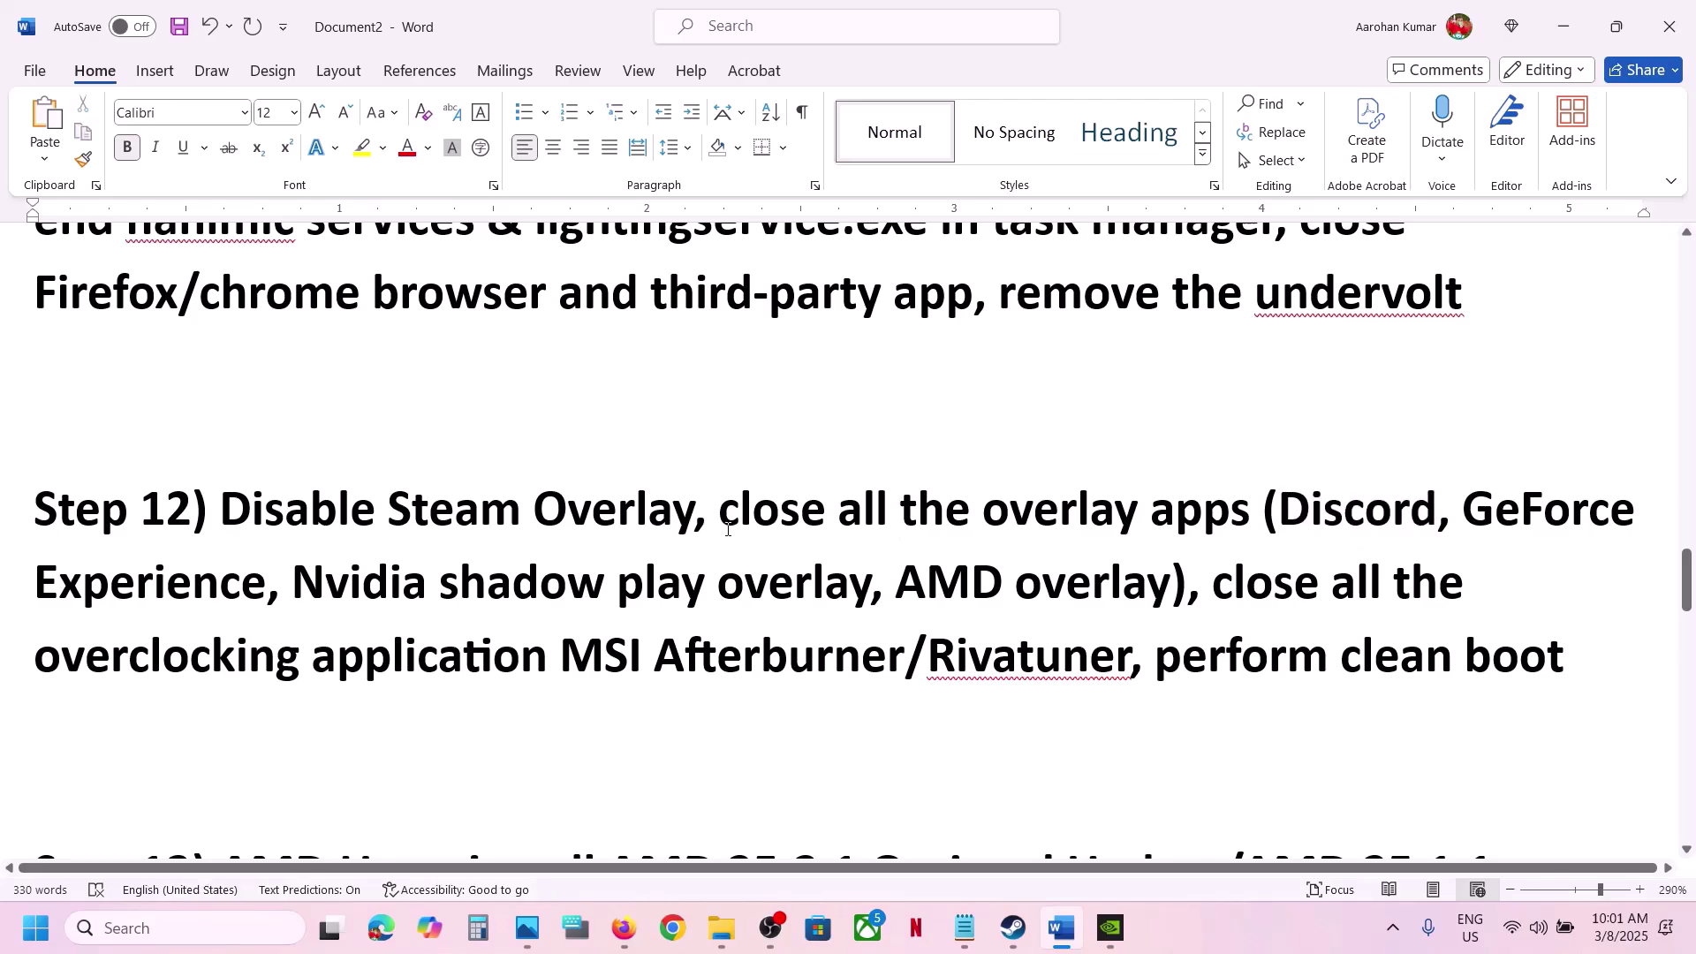
drag(728, 529, 1196, 500)
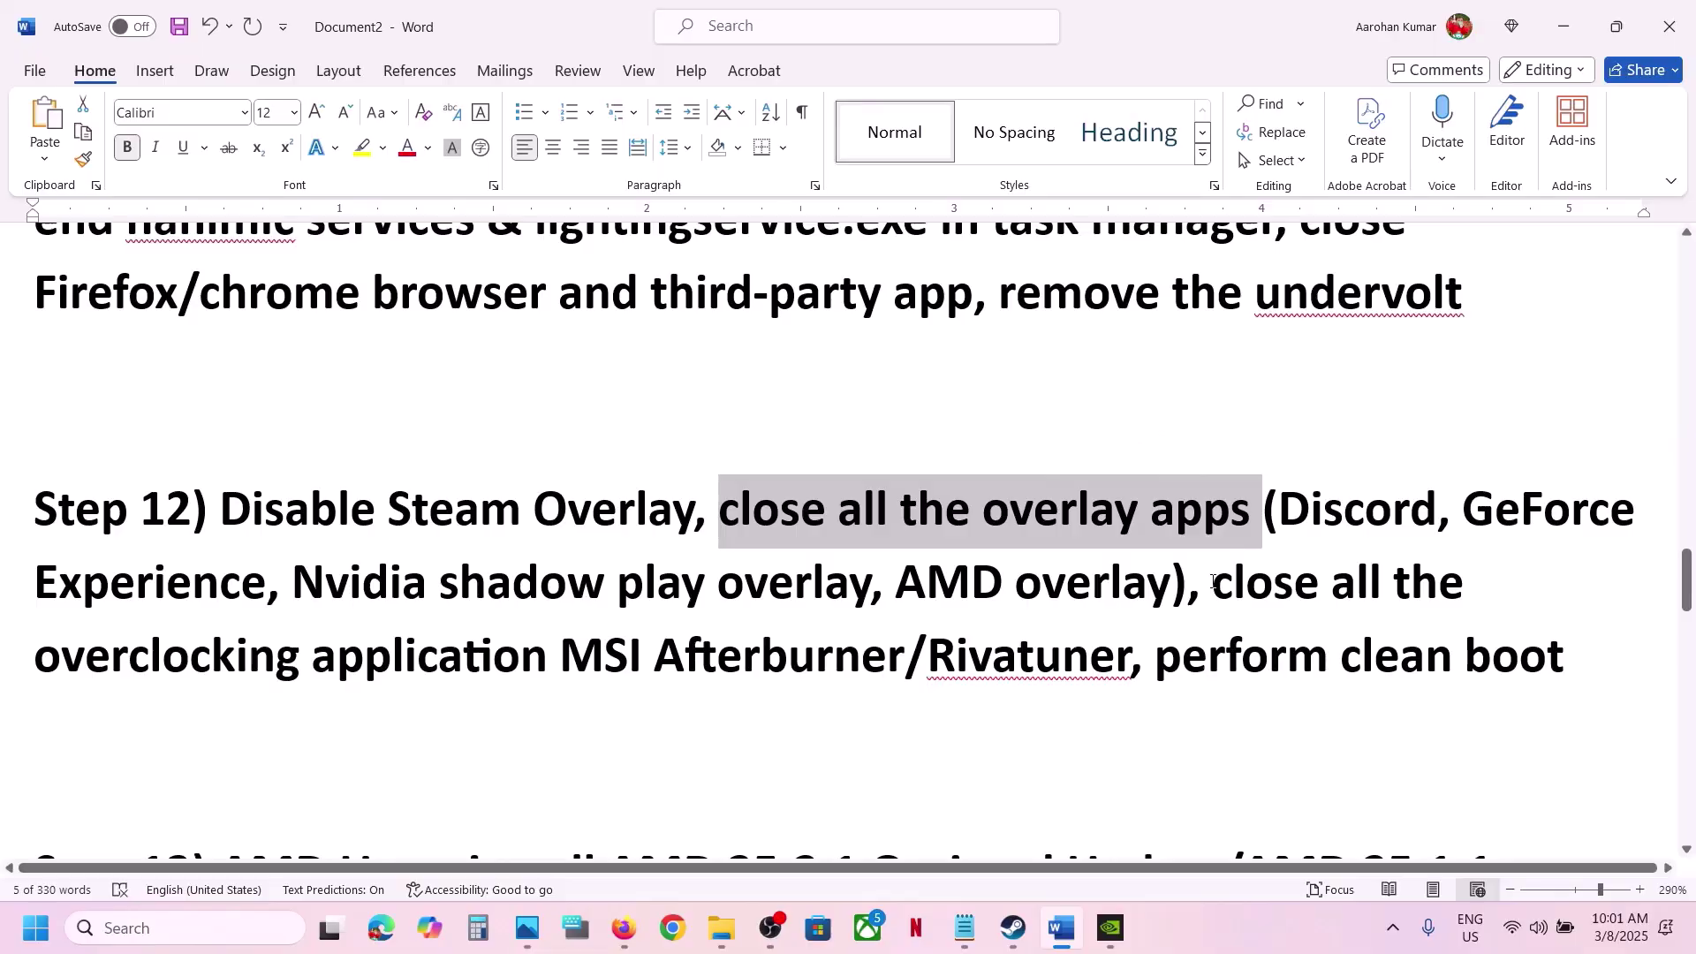
drag(1215, 581, 601, 646)
key(ctrl+c)
click(977, 682)
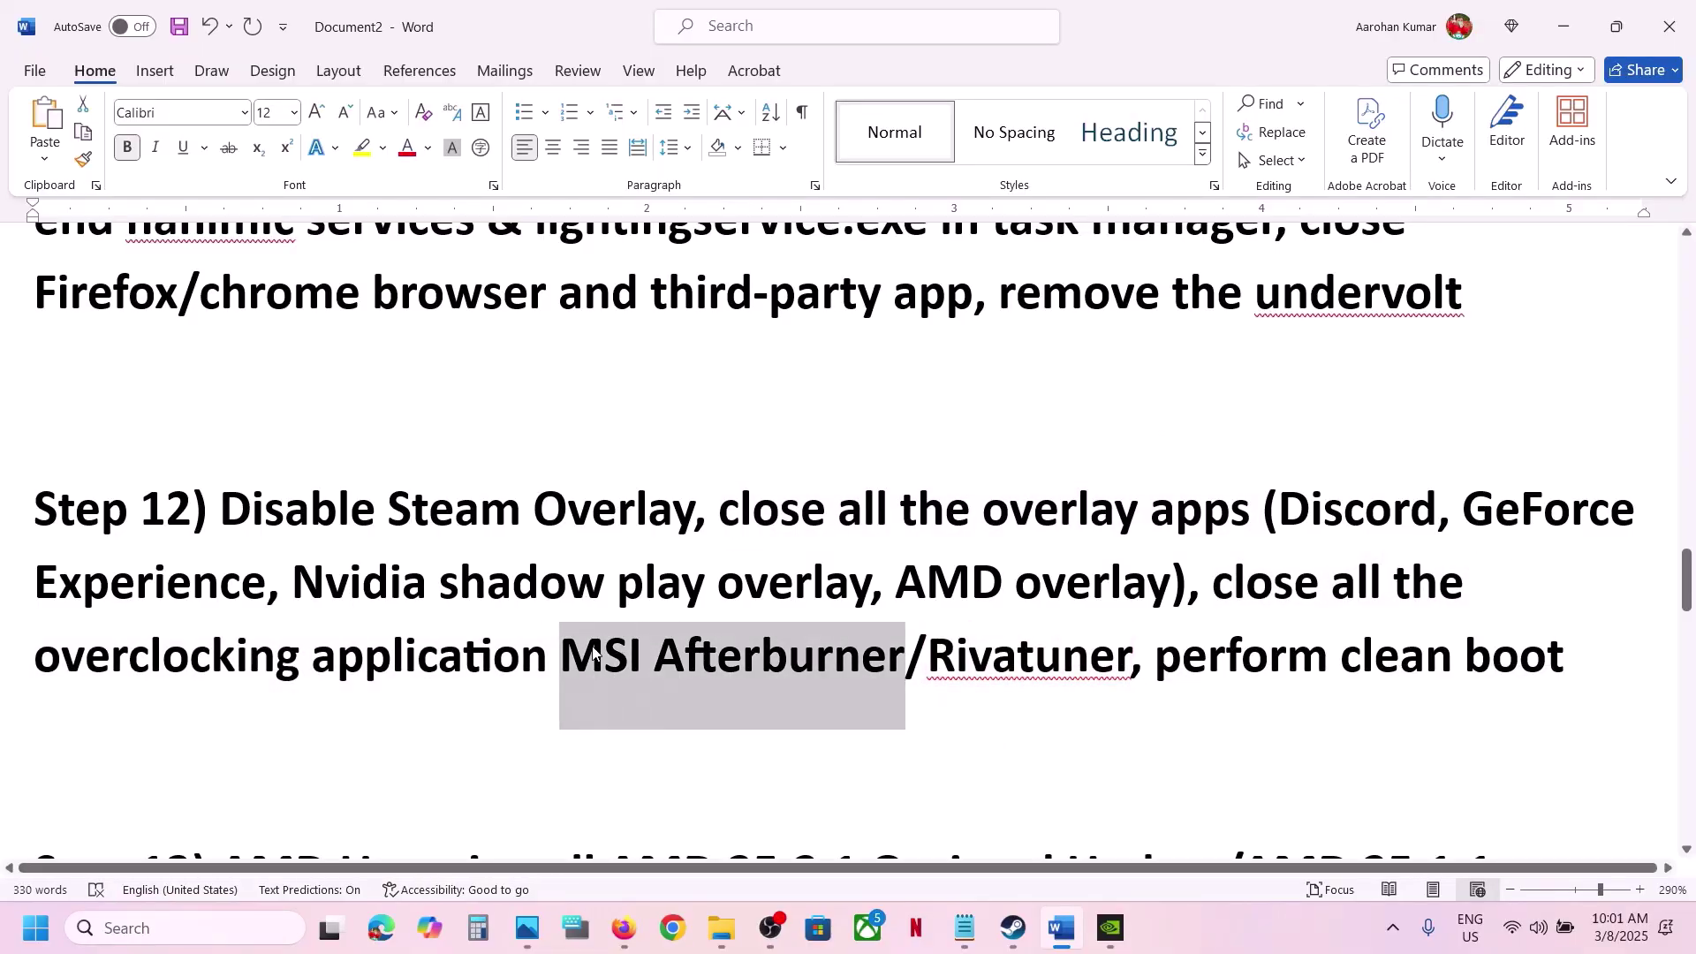
click(186, 929)
key(ctrl+v)
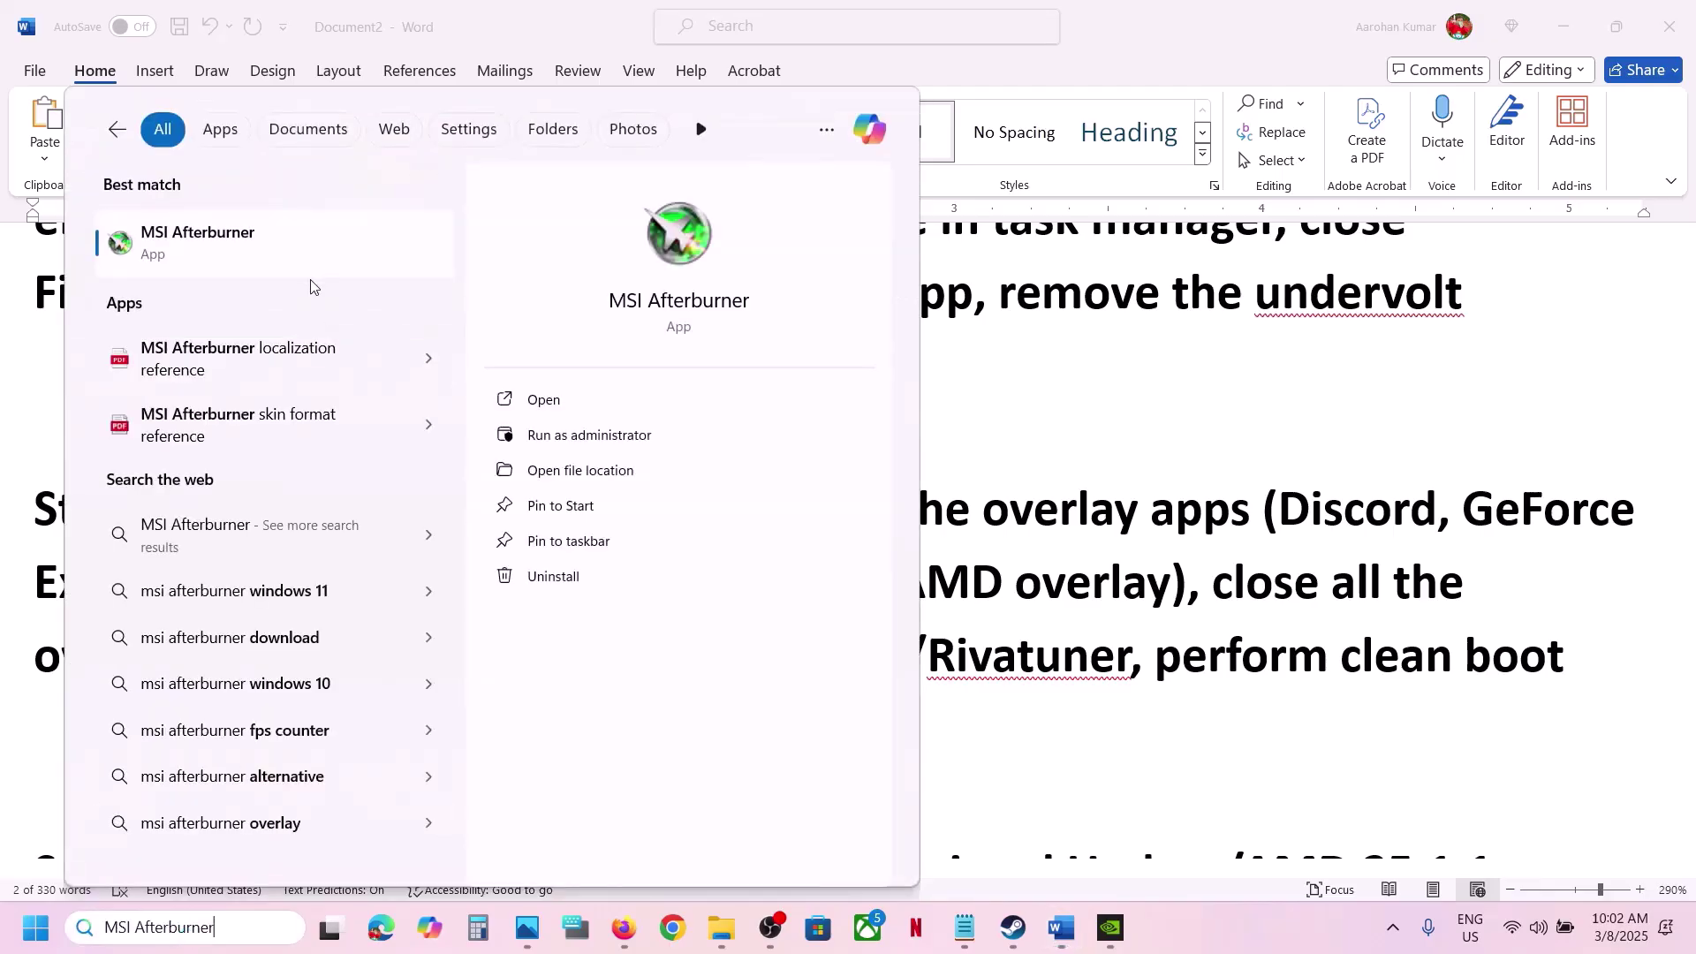
click(252, 256)
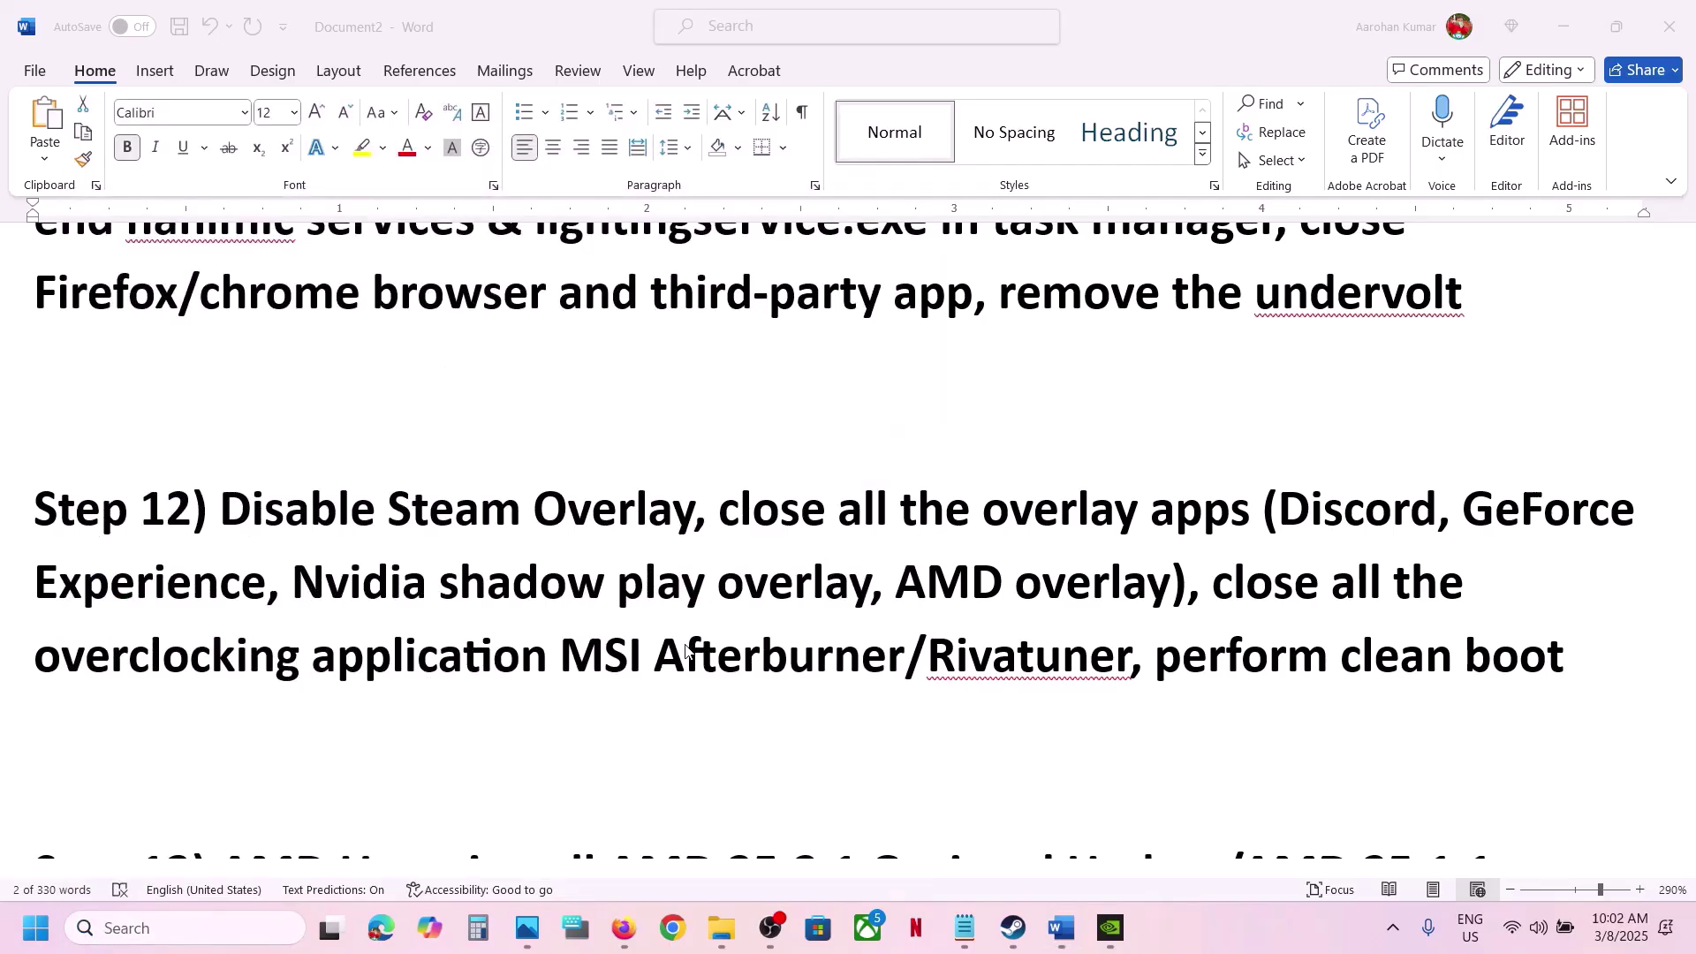
double_click(1077, 676)
key(ctrl+c)
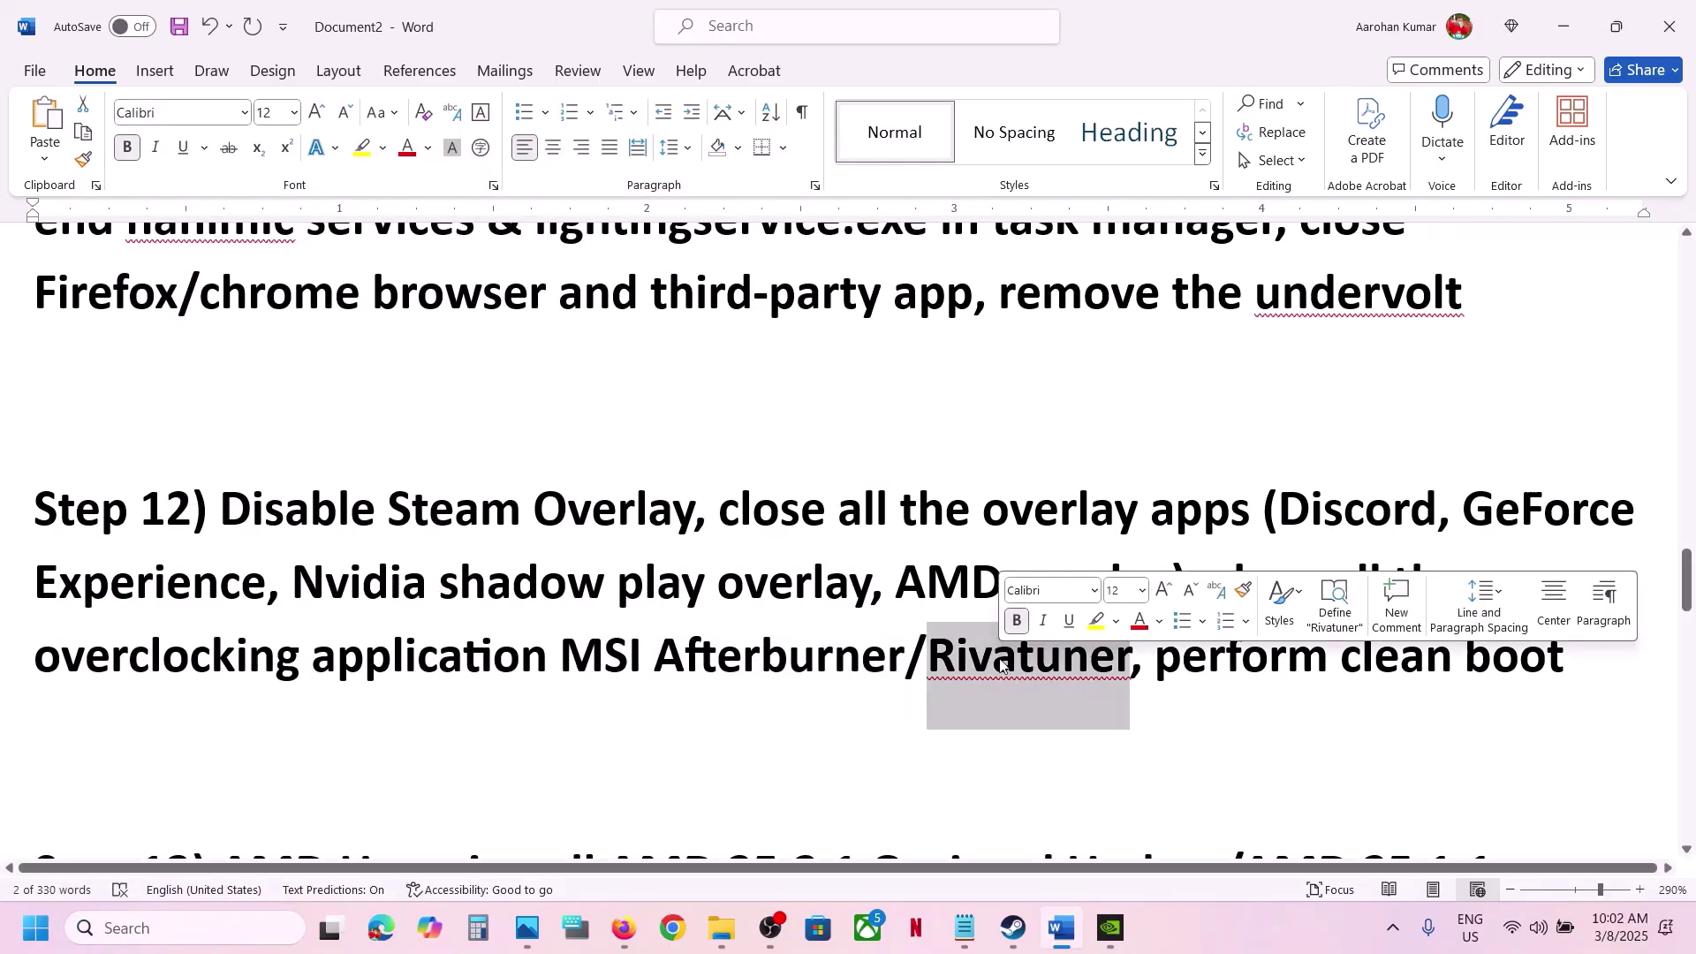
click(239, 932)
key(ctrl+v)
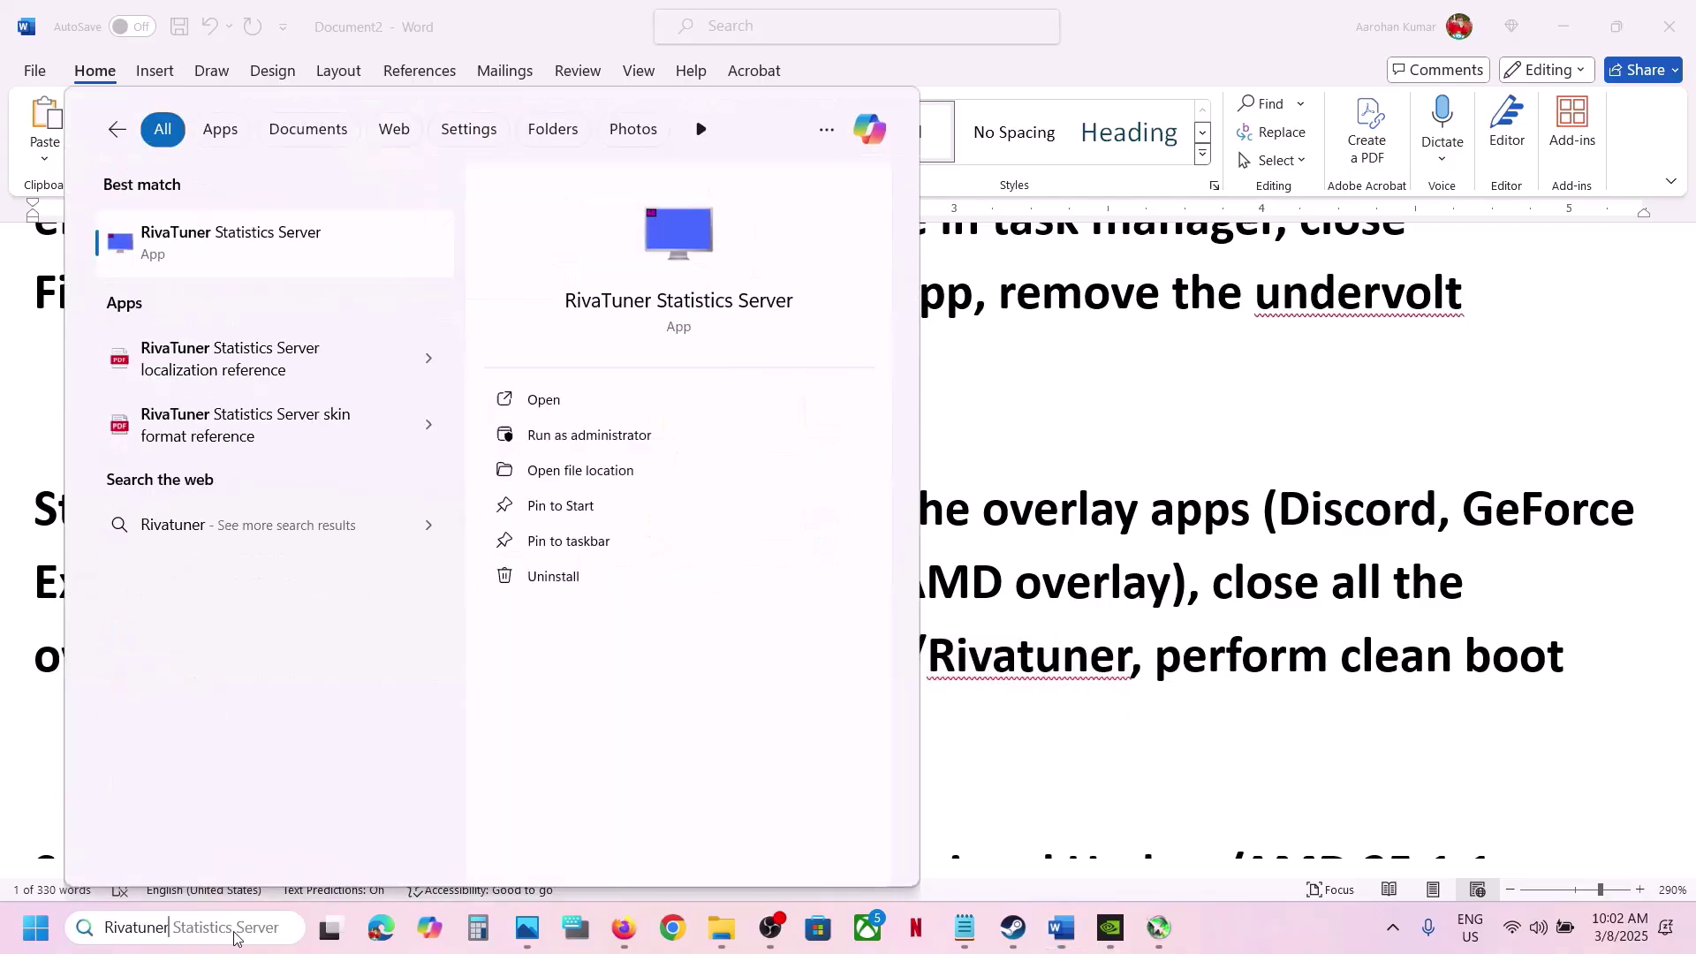
click(270, 272)
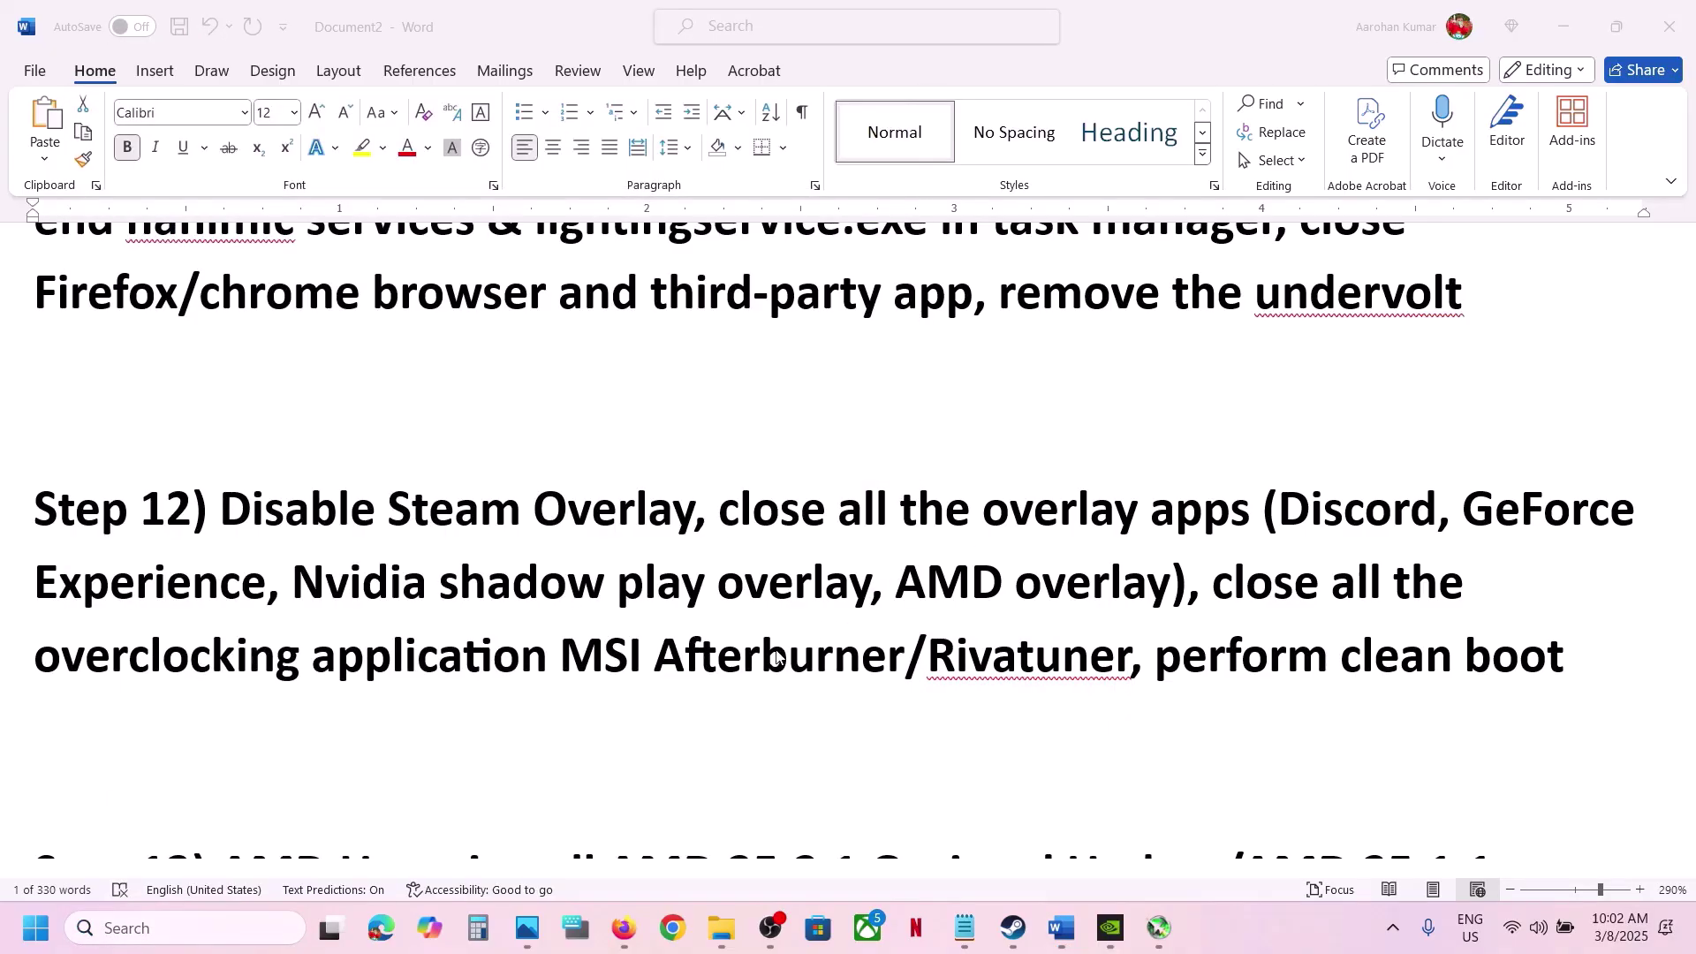
Step: Close the MSI Afterburner window and exit MSI Afterburner and RivaTuner from the system tray
click(1149, 936)
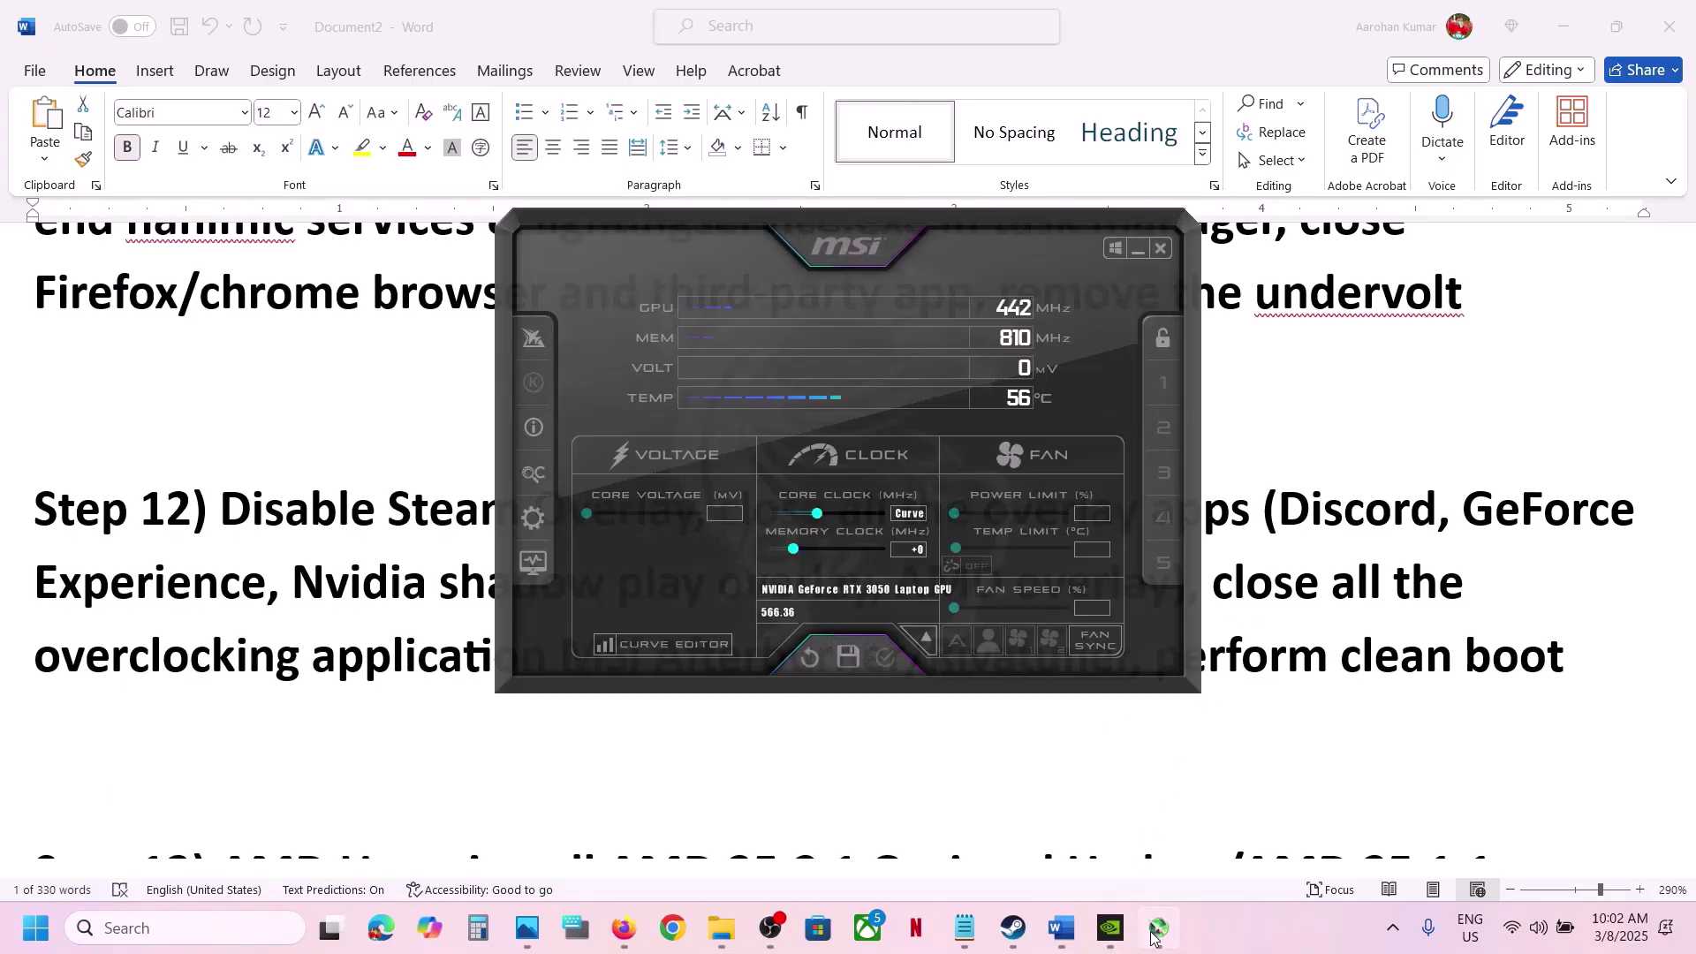
click(1129, 251)
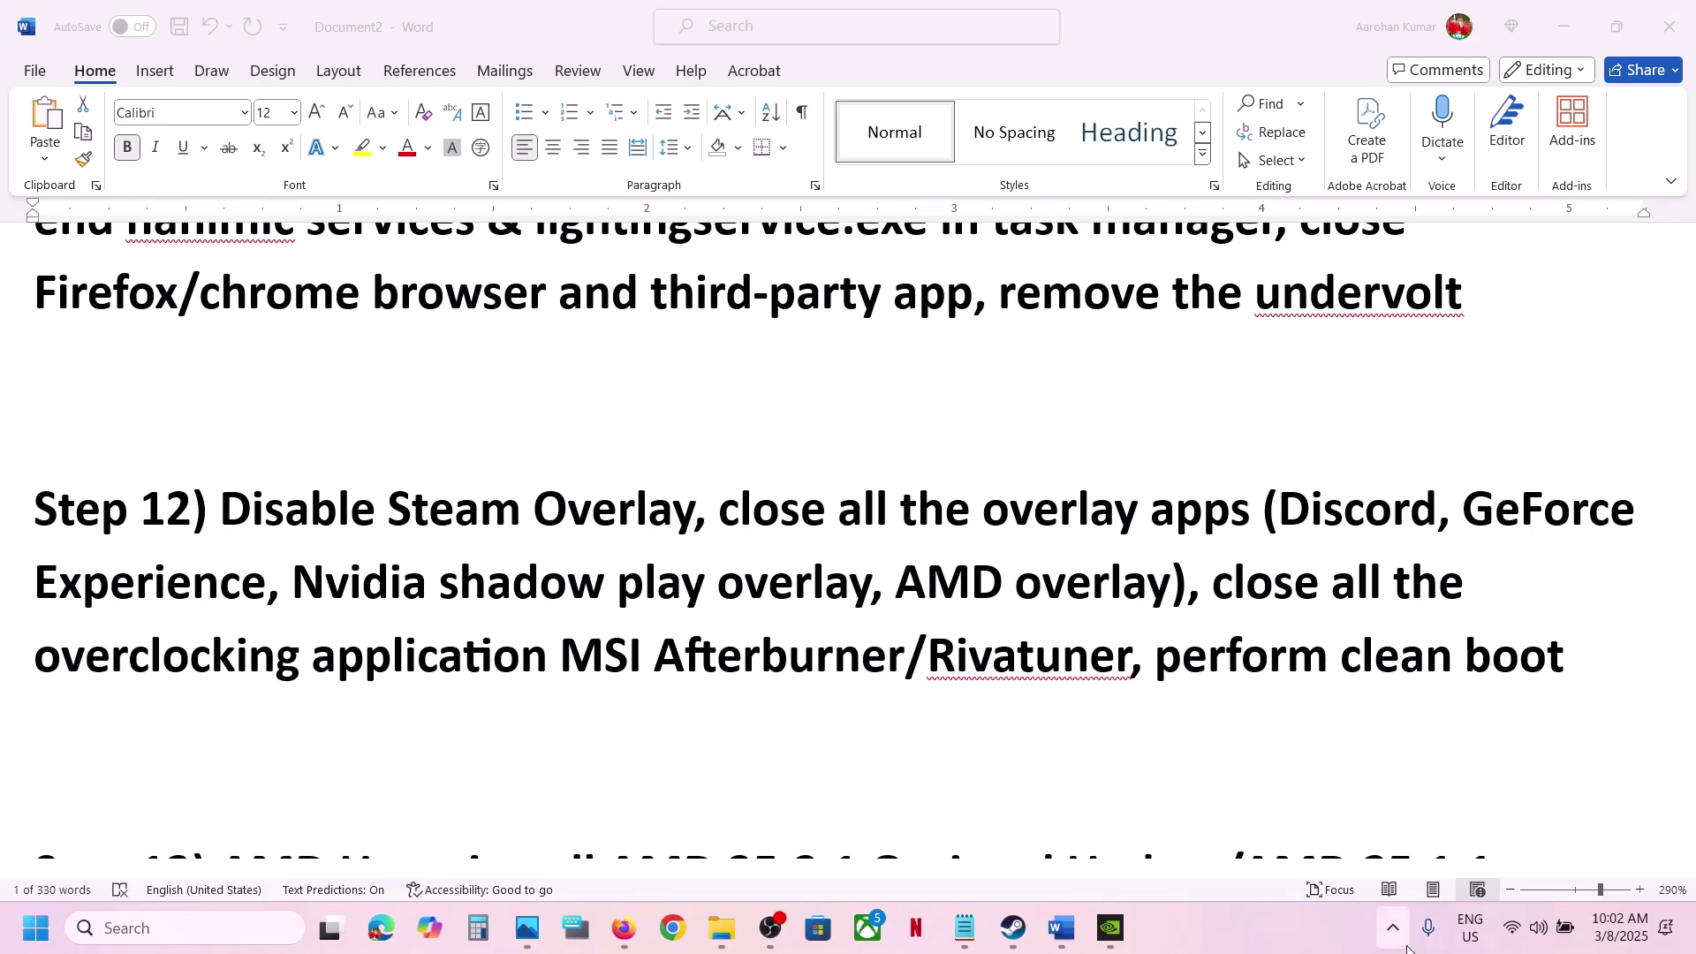
click(1396, 942)
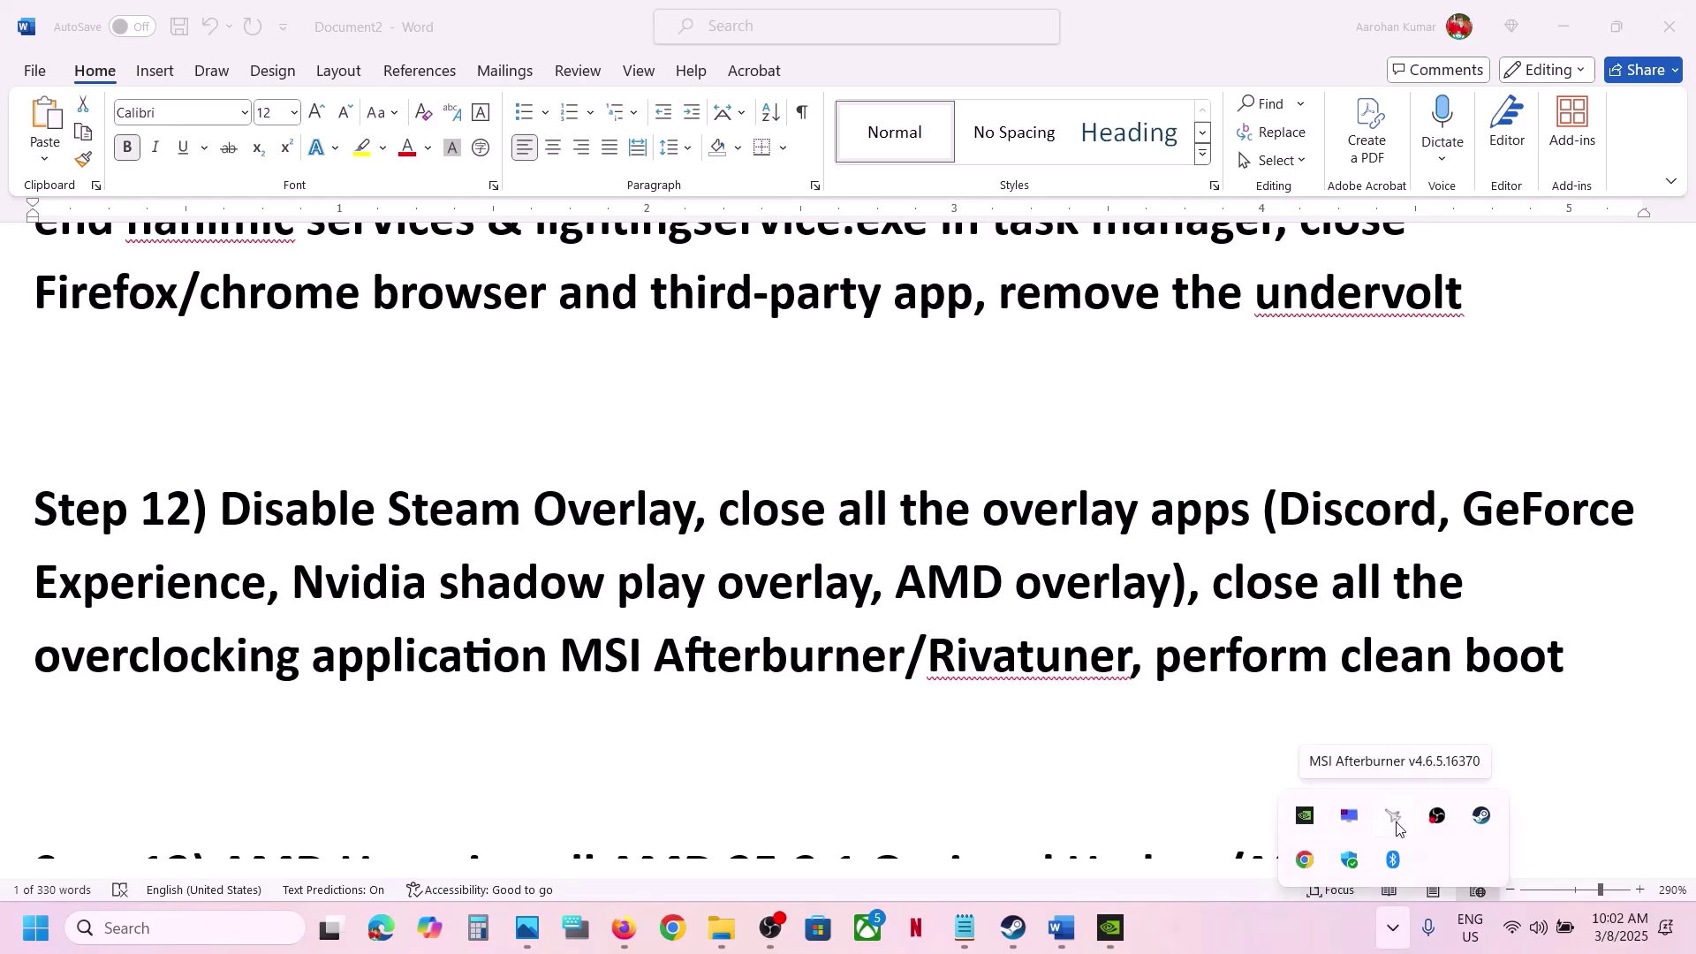
right_click(1394, 817)
click(1471, 807)
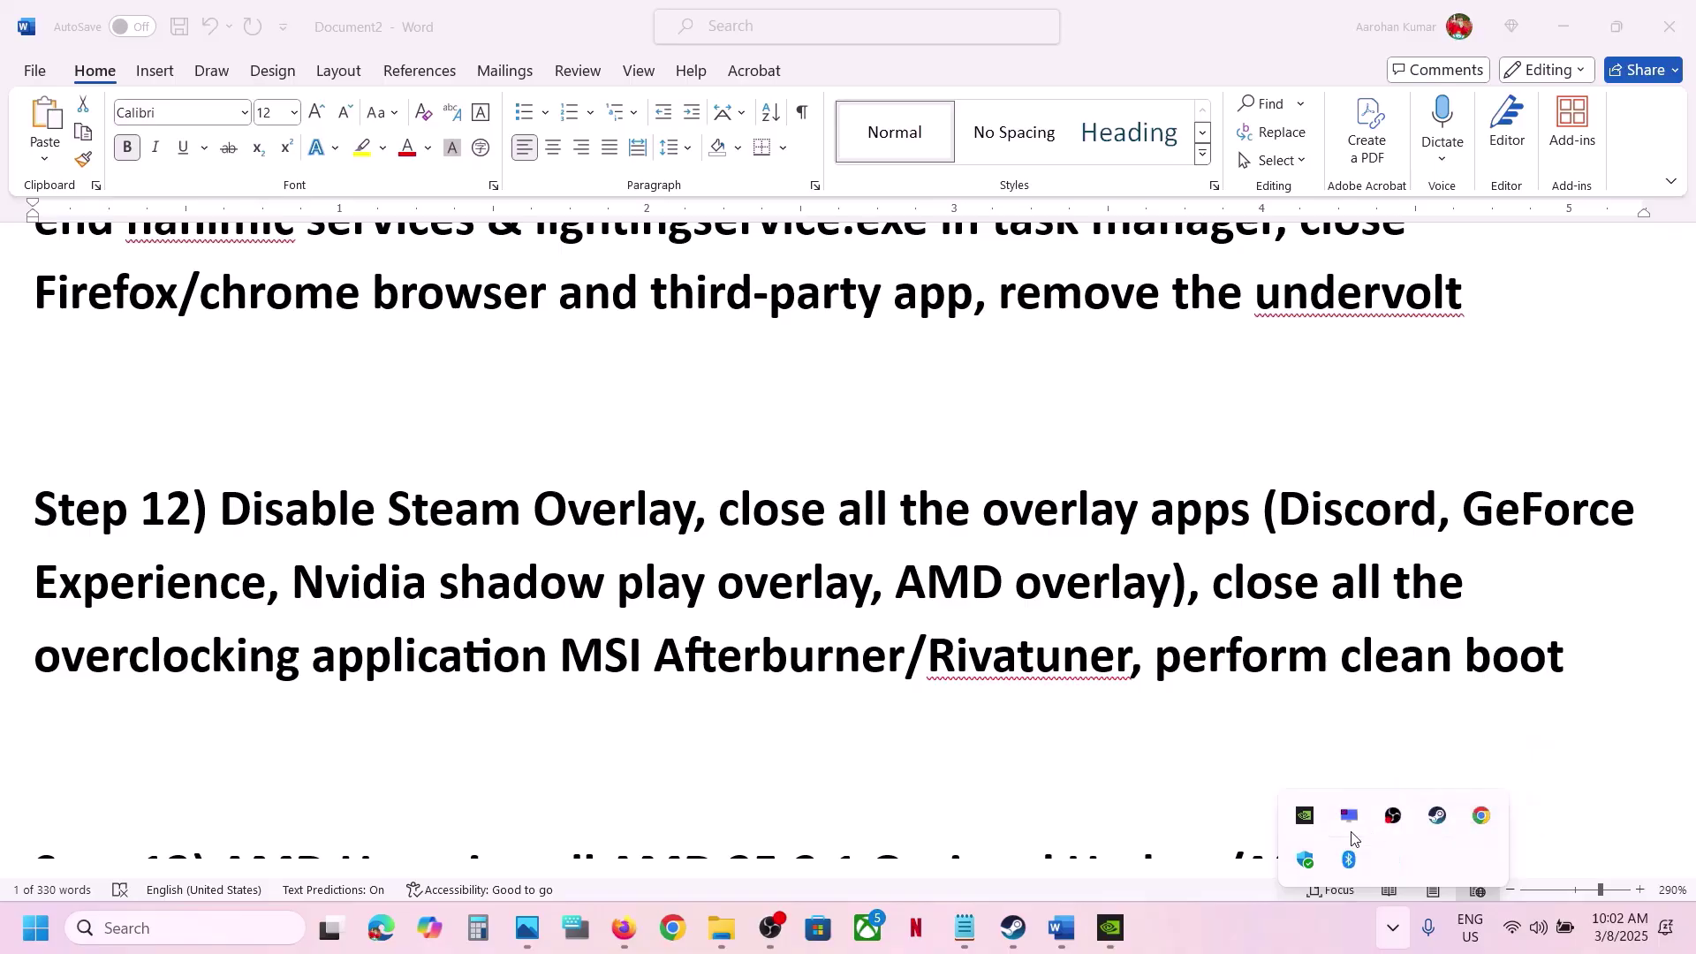
right_click(1396, 826)
click(1405, 876)
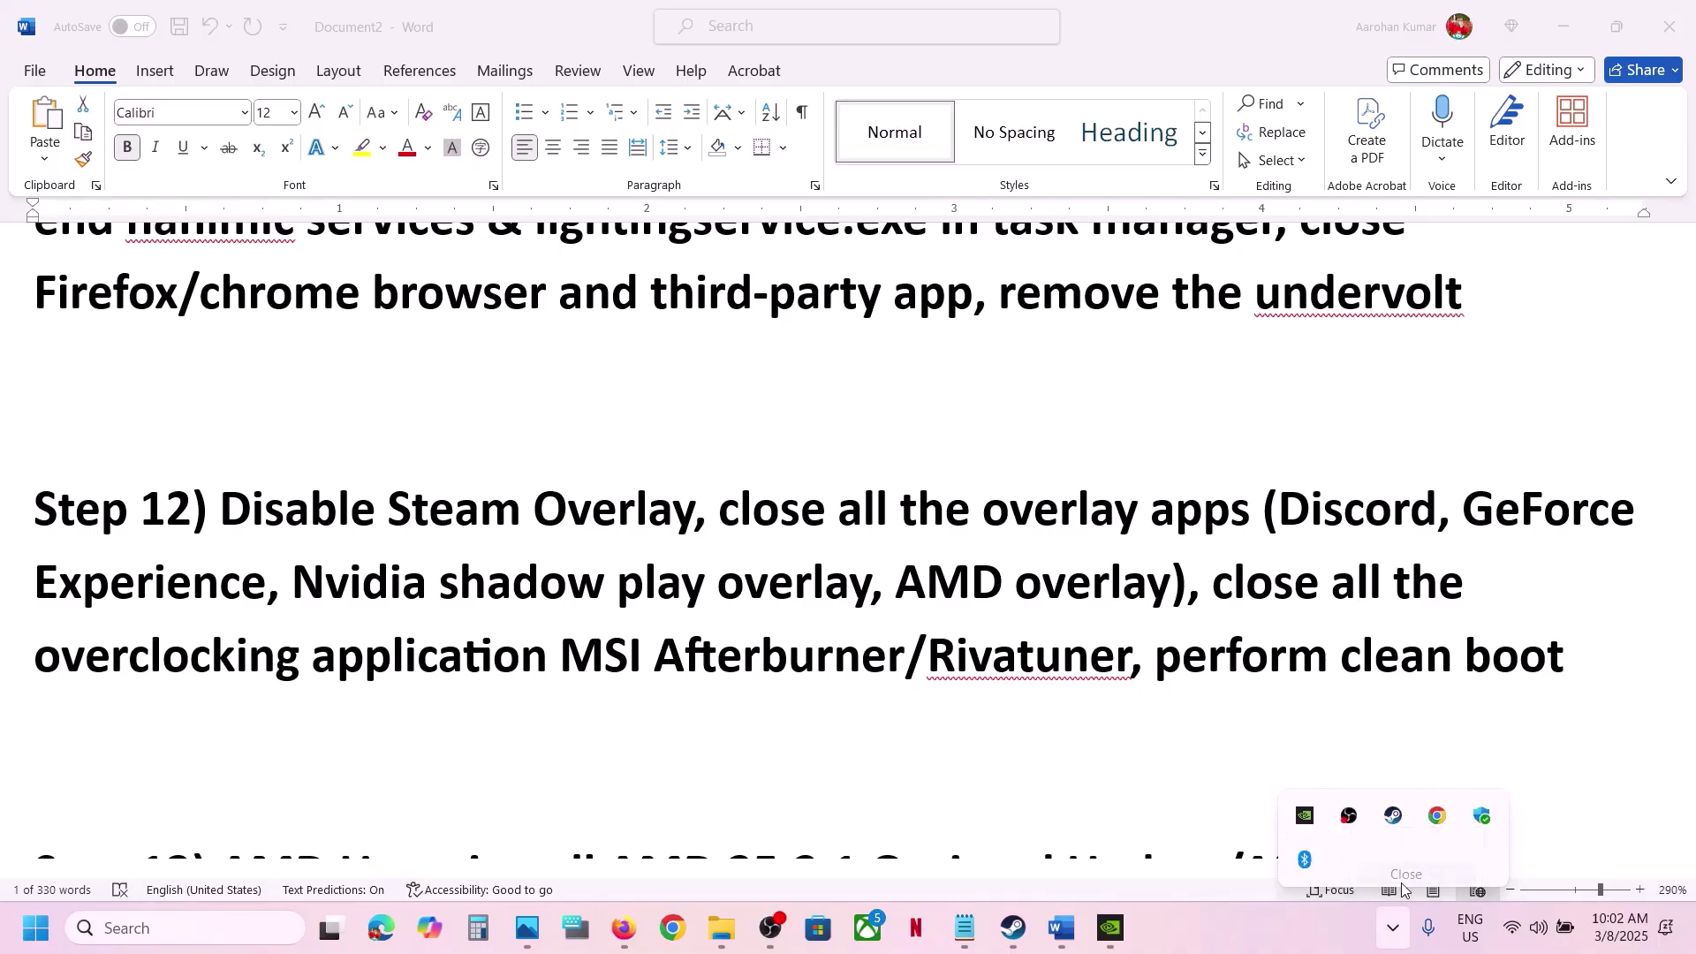
Step: Highlight the sentence about closing overclocking applications and the words 'perform clean boot'
click(674, 639)
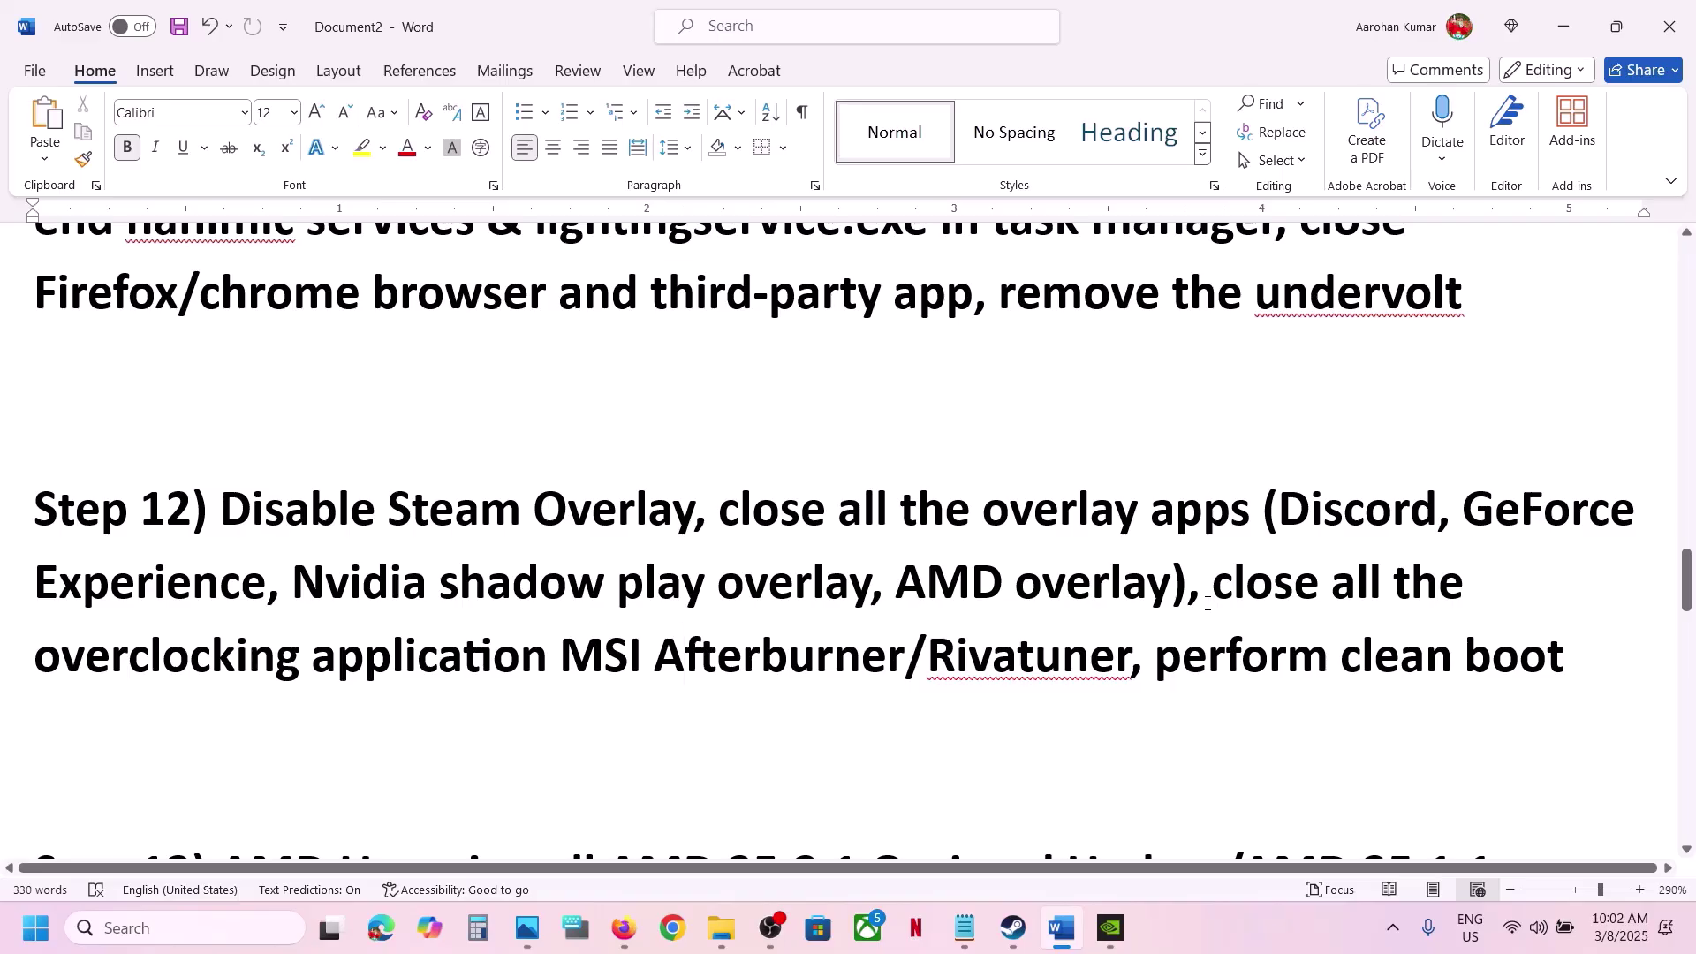
drag(1208, 604, 548, 658)
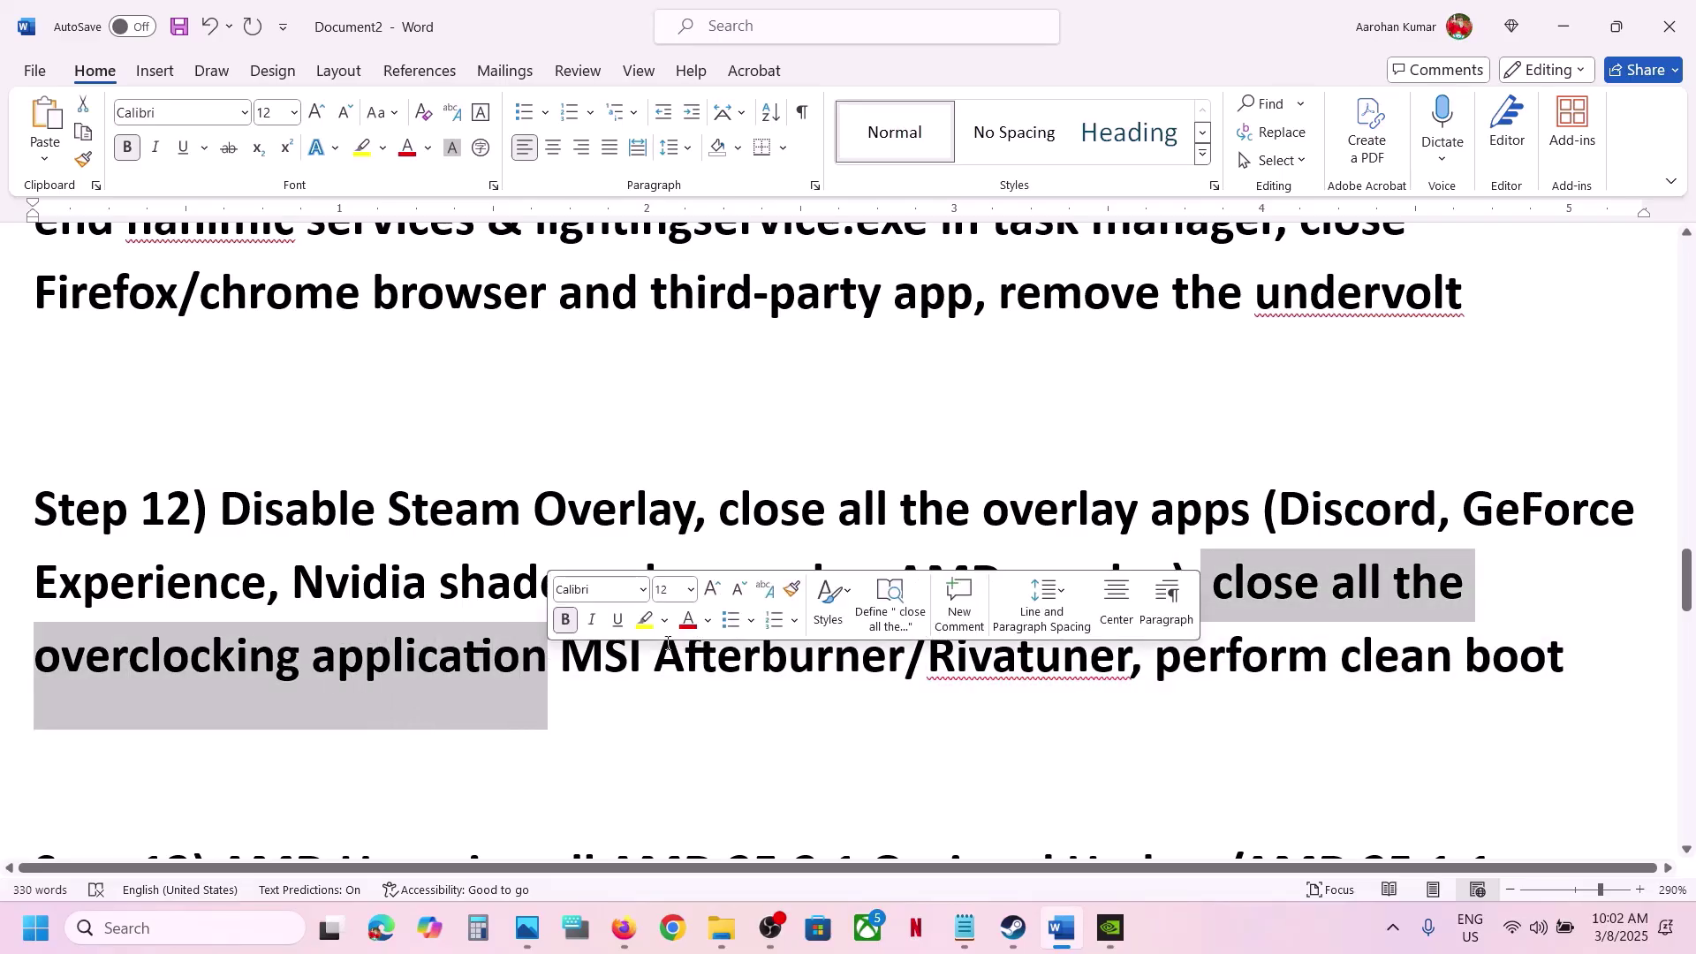
click(1157, 654)
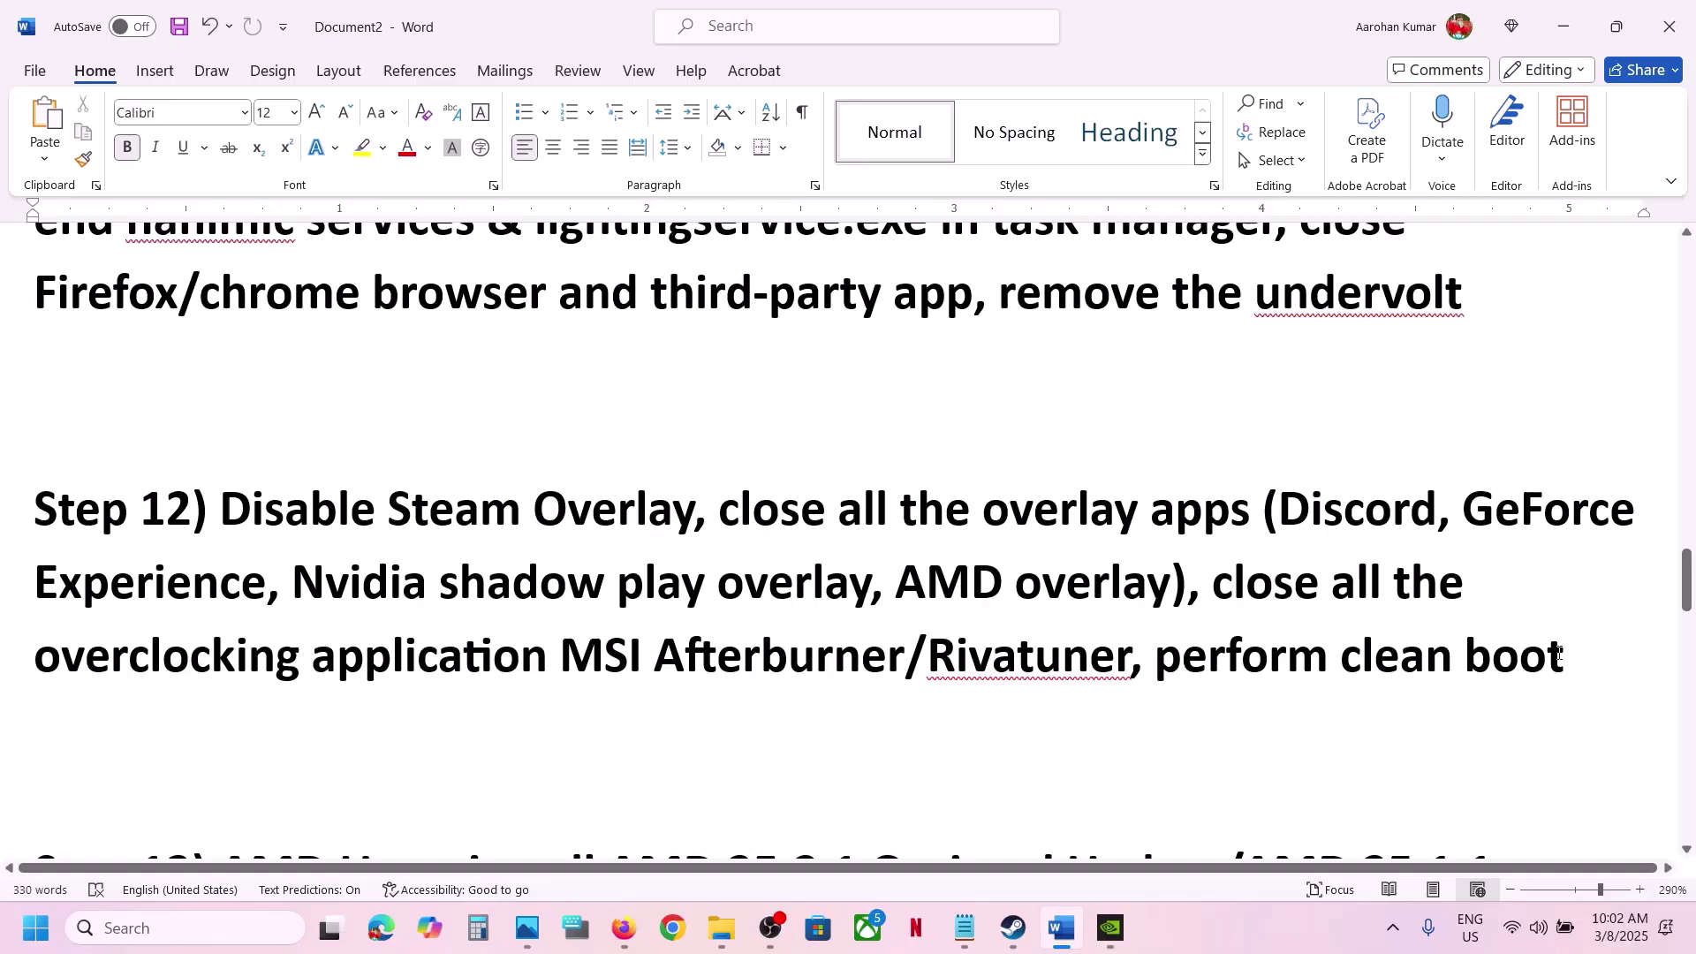
drag(1560, 654, 1156, 661)
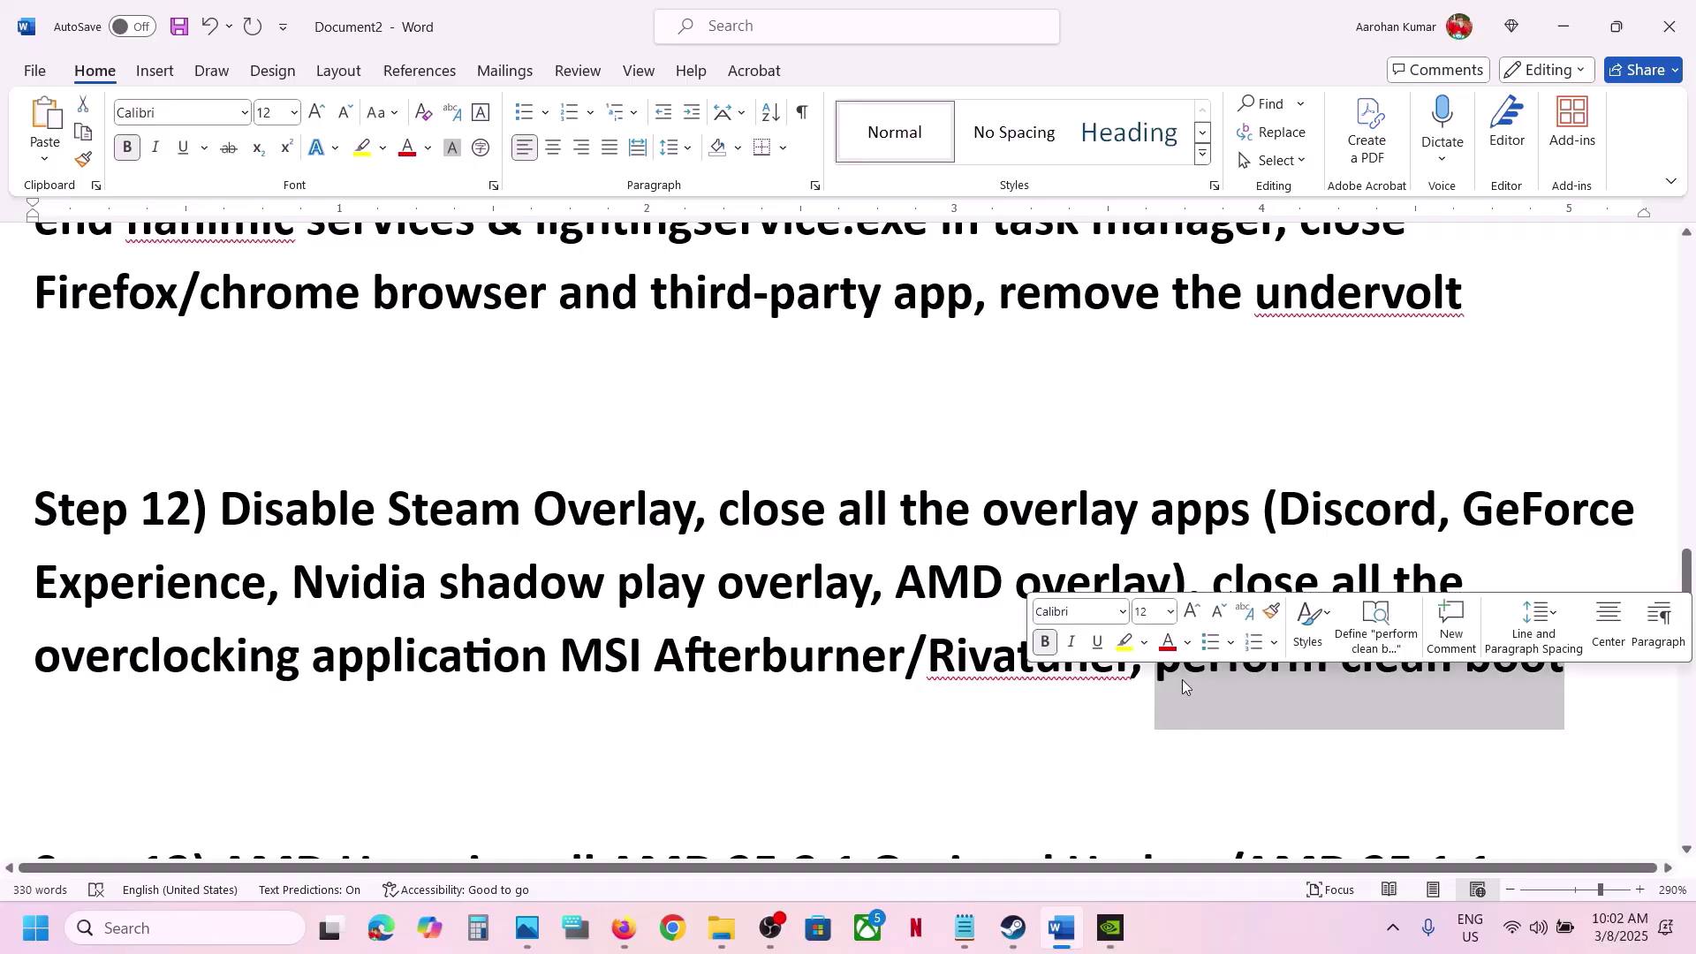
Step: In System Configuration's Services tab, hide Microsoft services, disable all others, apply, and skip restarting
click(277, 928)
text(system)
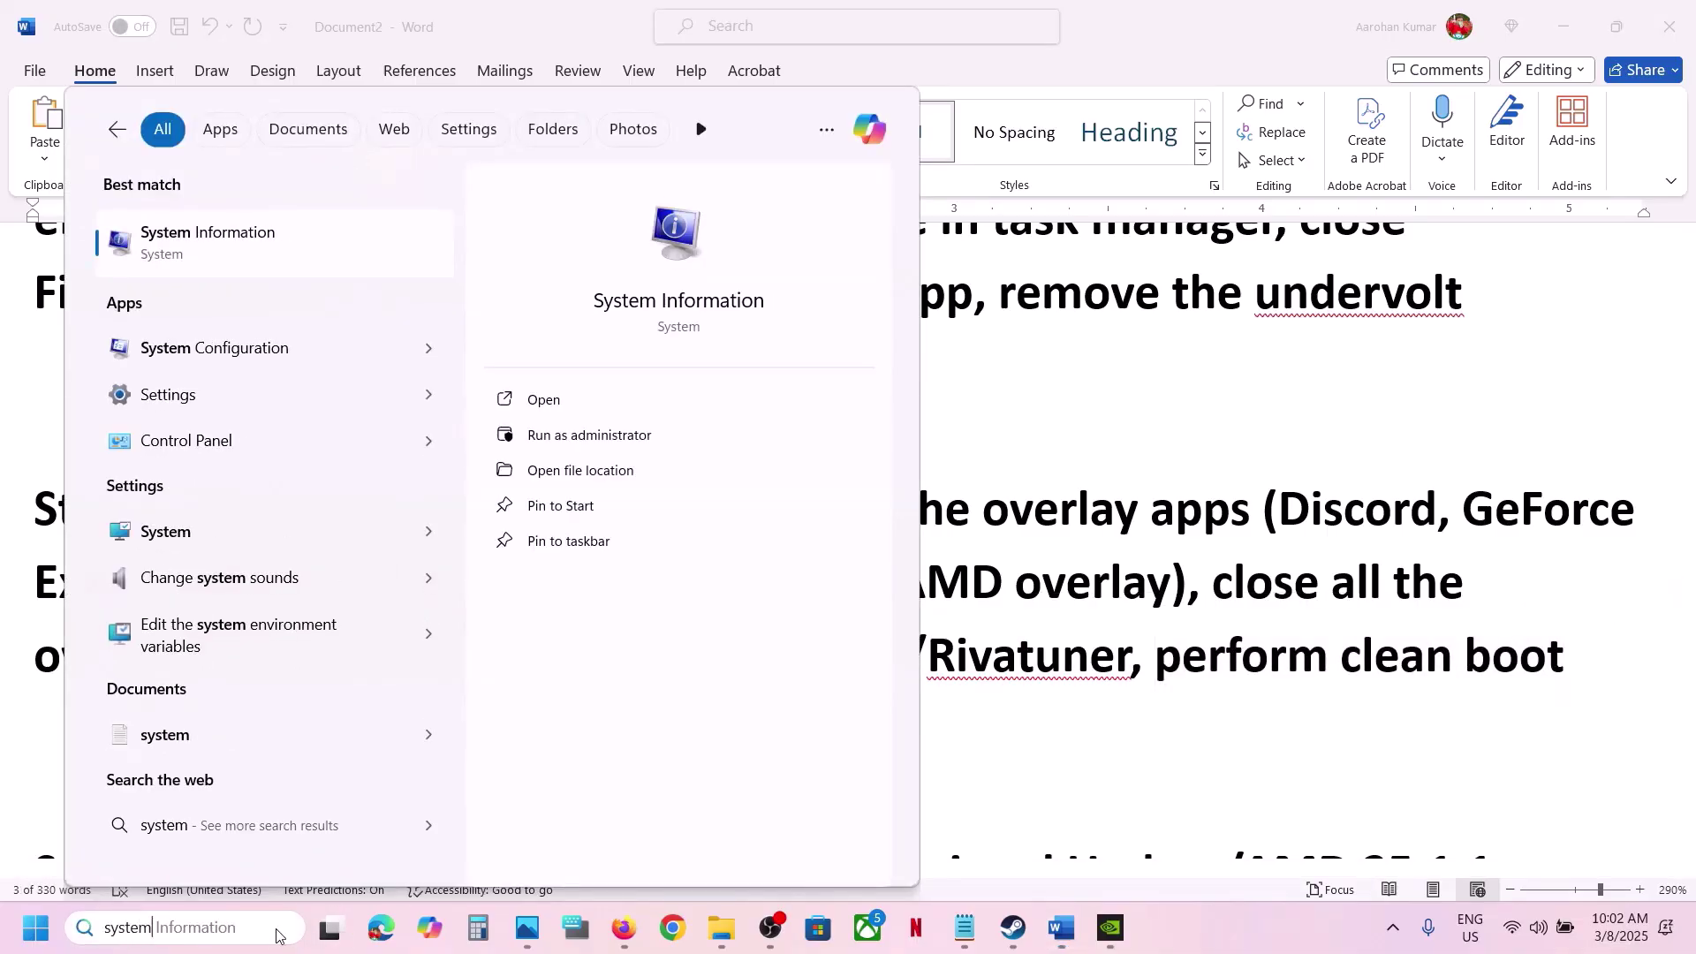
text( con)
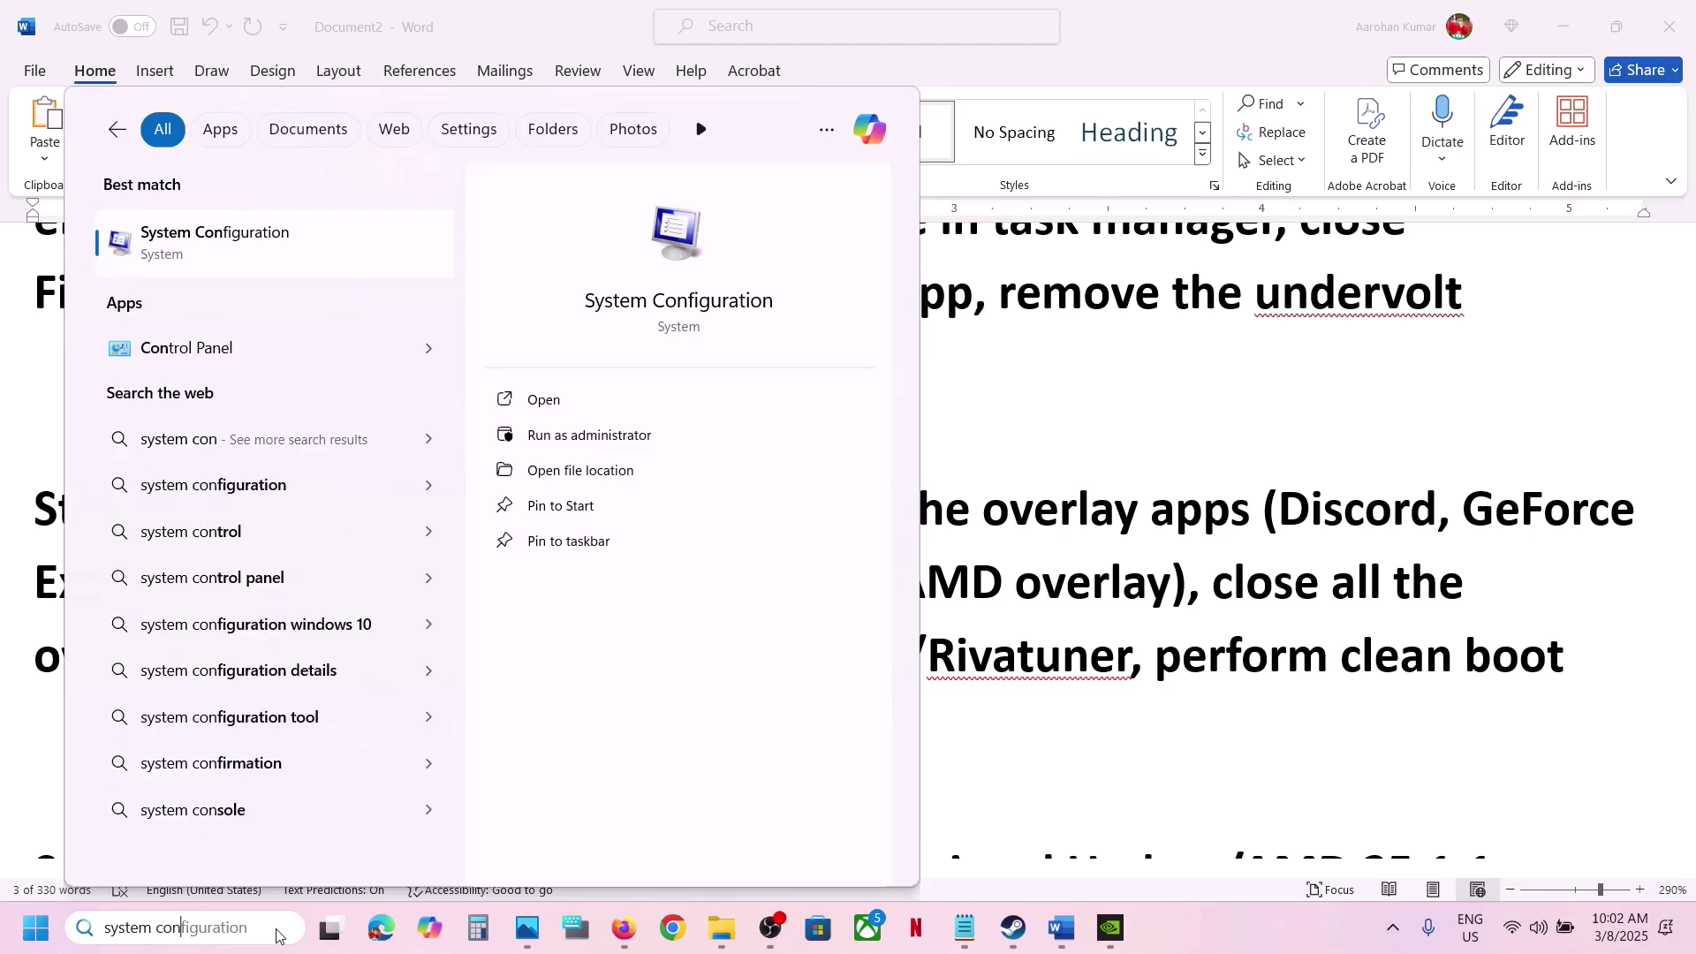
key(Return)
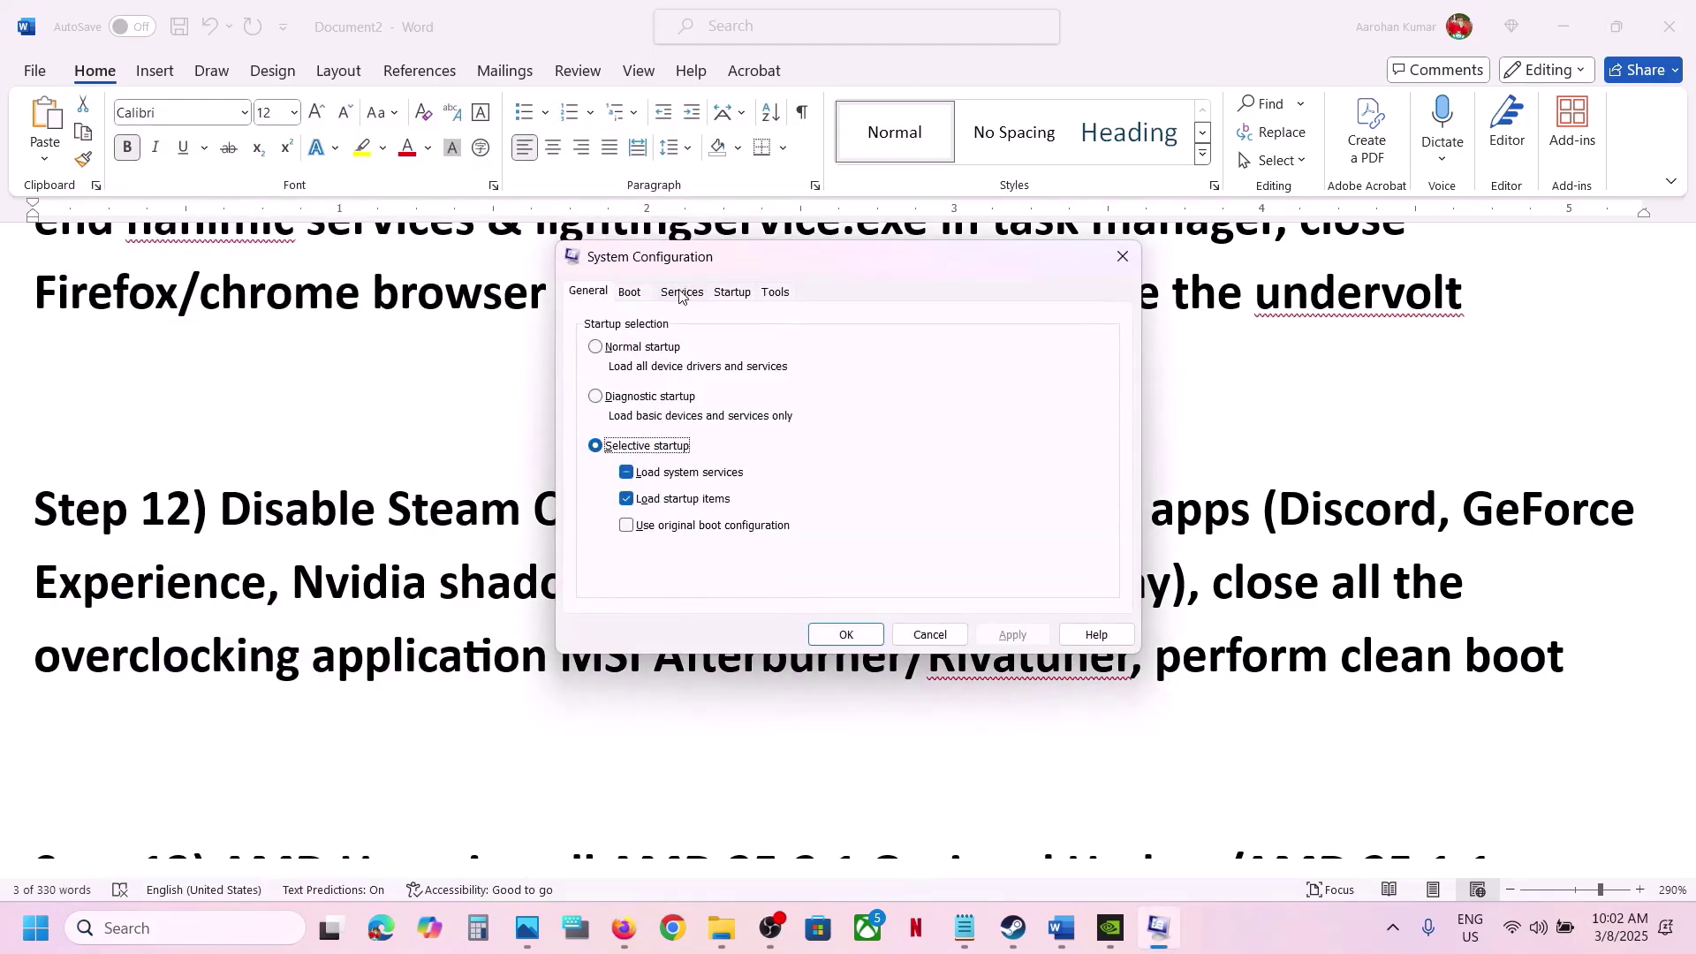
click(681, 293)
click(583, 598)
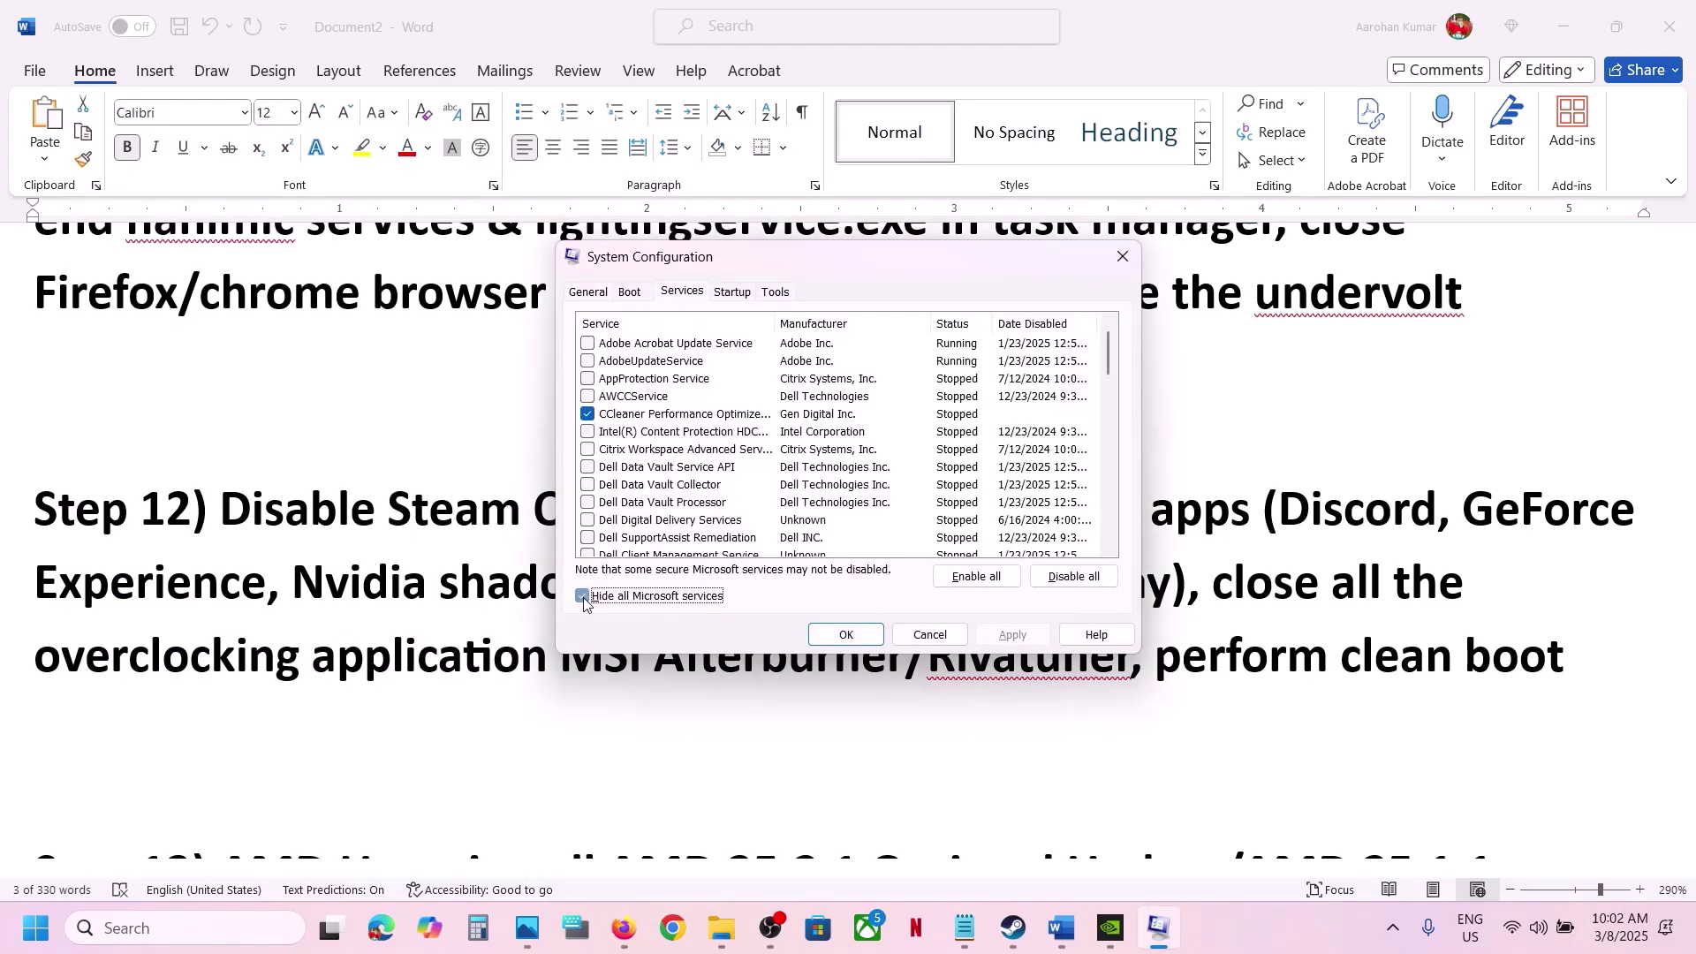
click(1061, 578)
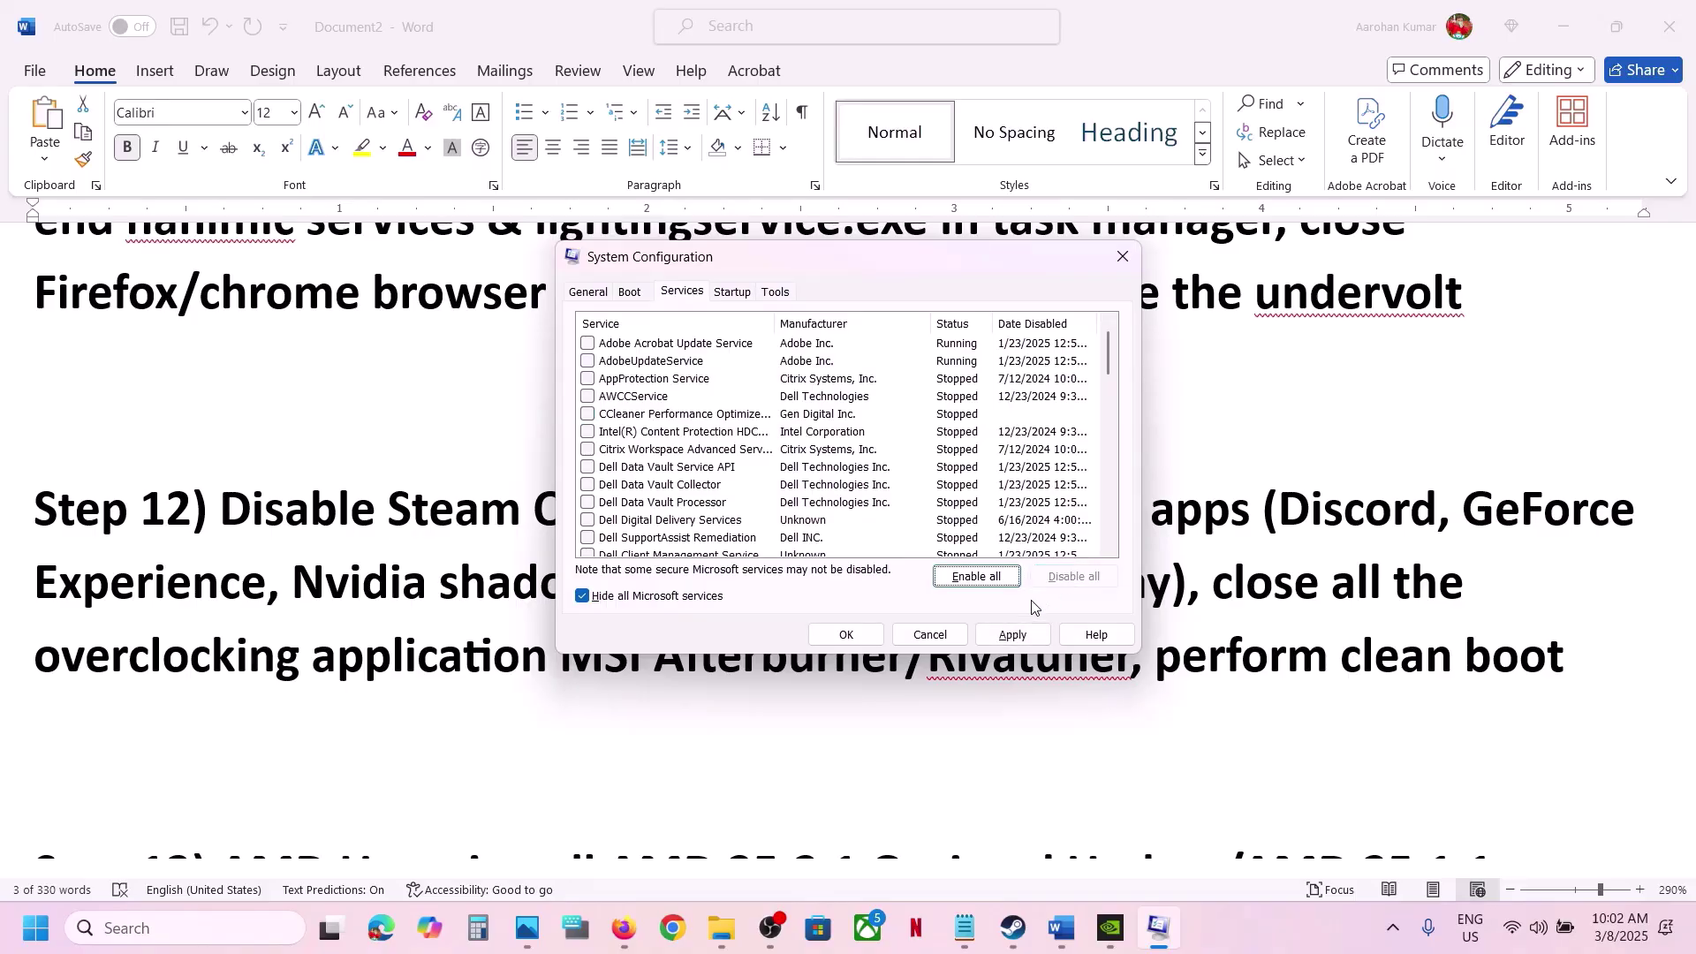
click(1016, 636)
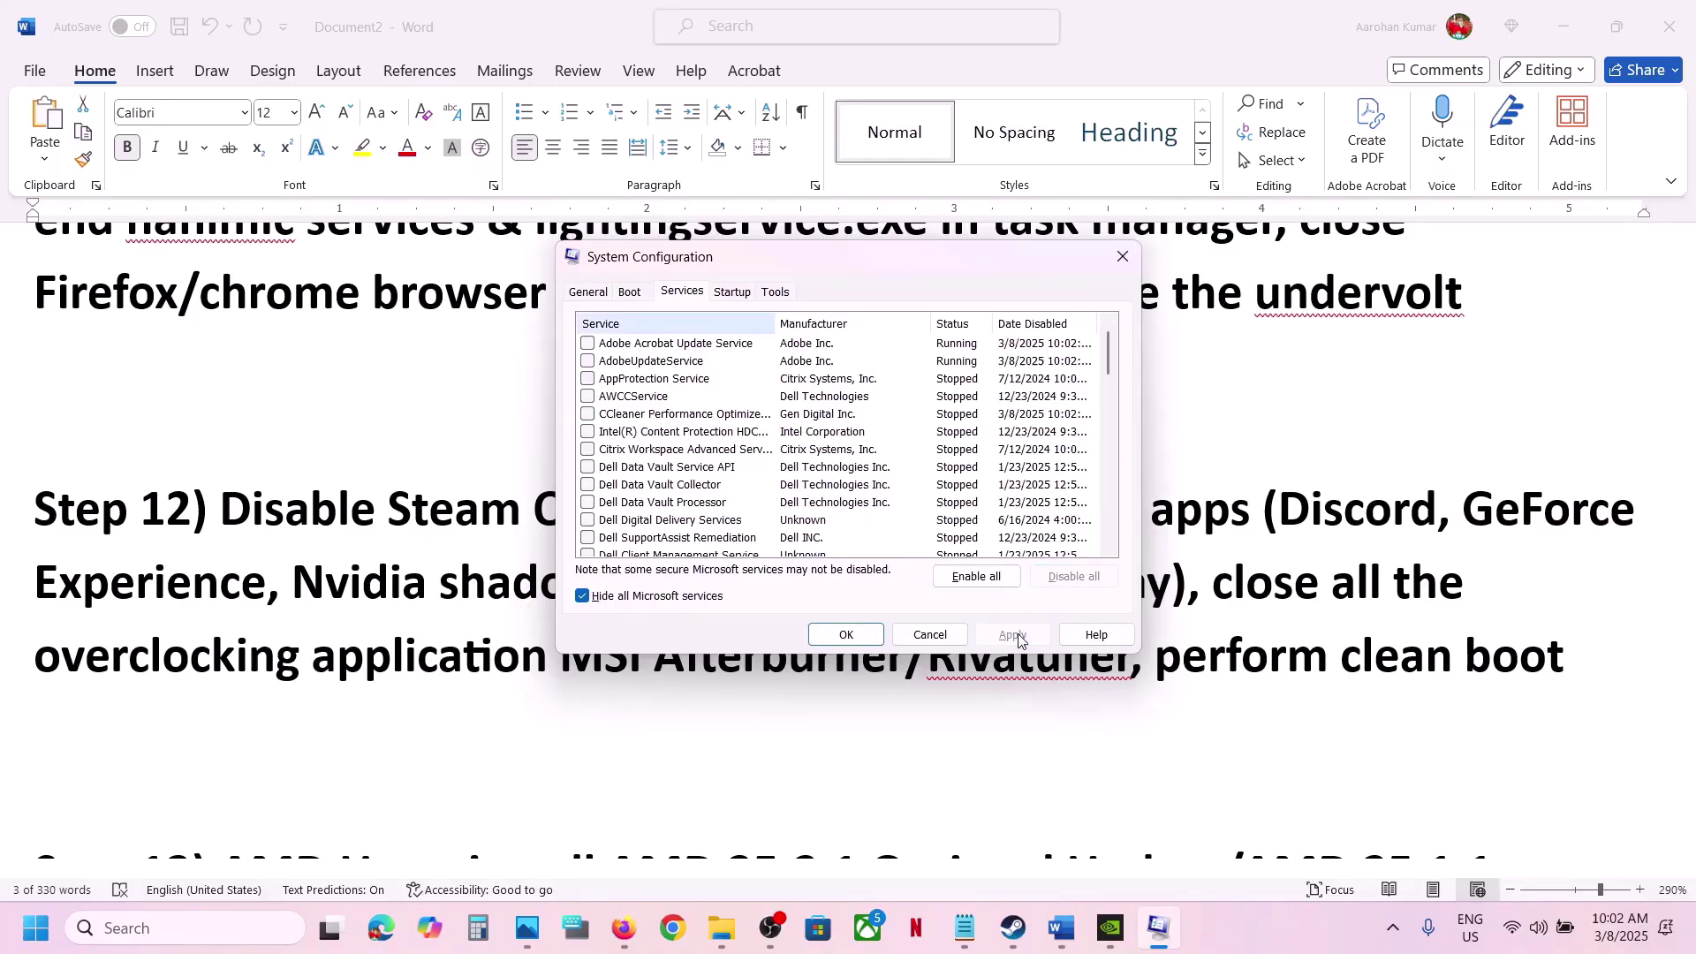
click(847, 636)
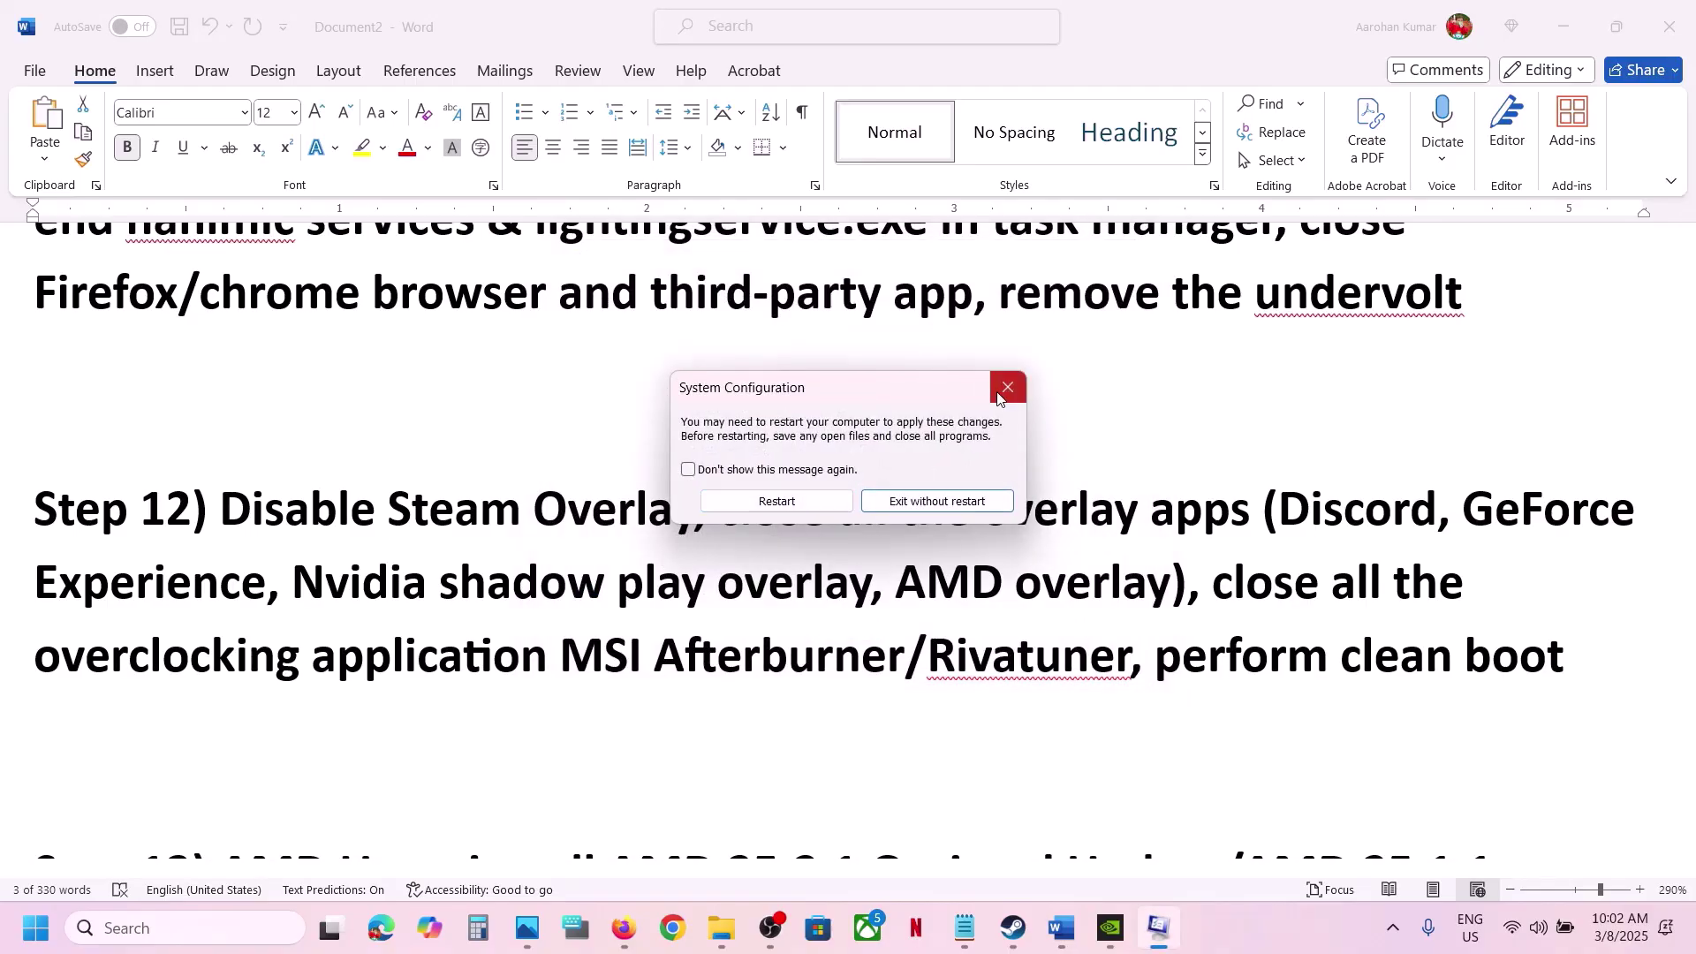
click(1007, 388)
Step: Copy 'AMD 25.2.1 Optional Update' from the notes and search for it in Chrome
scroll(528, 666, down, 3)
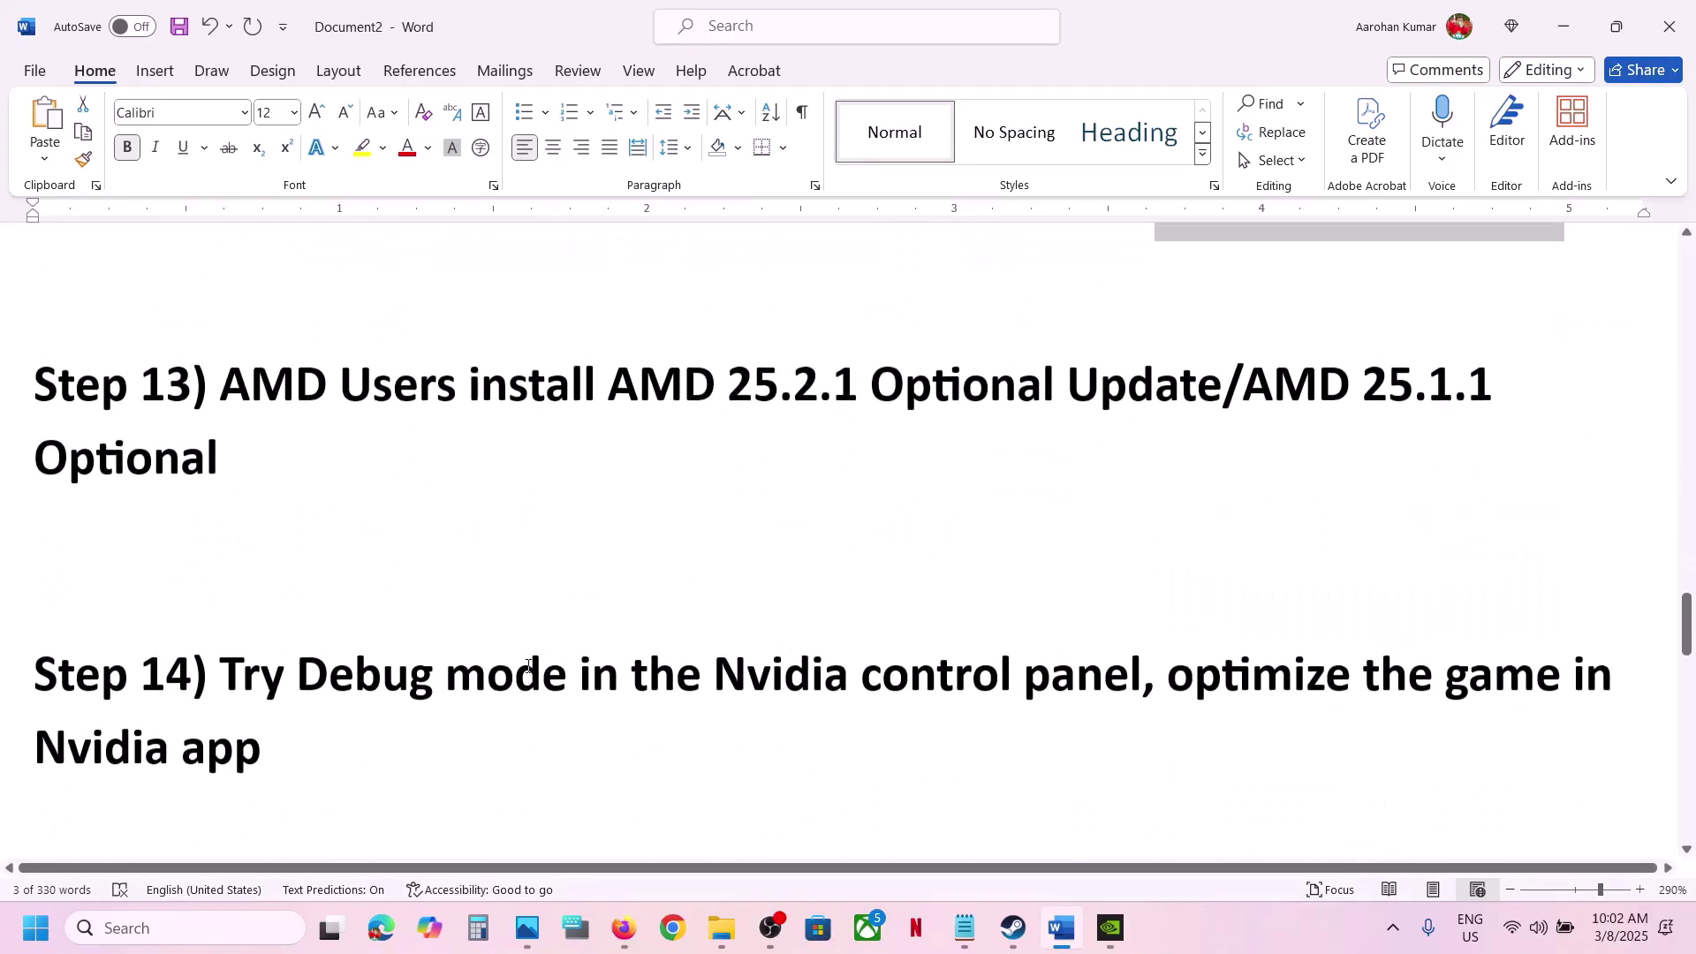
scroll(528, 666, up, 1)
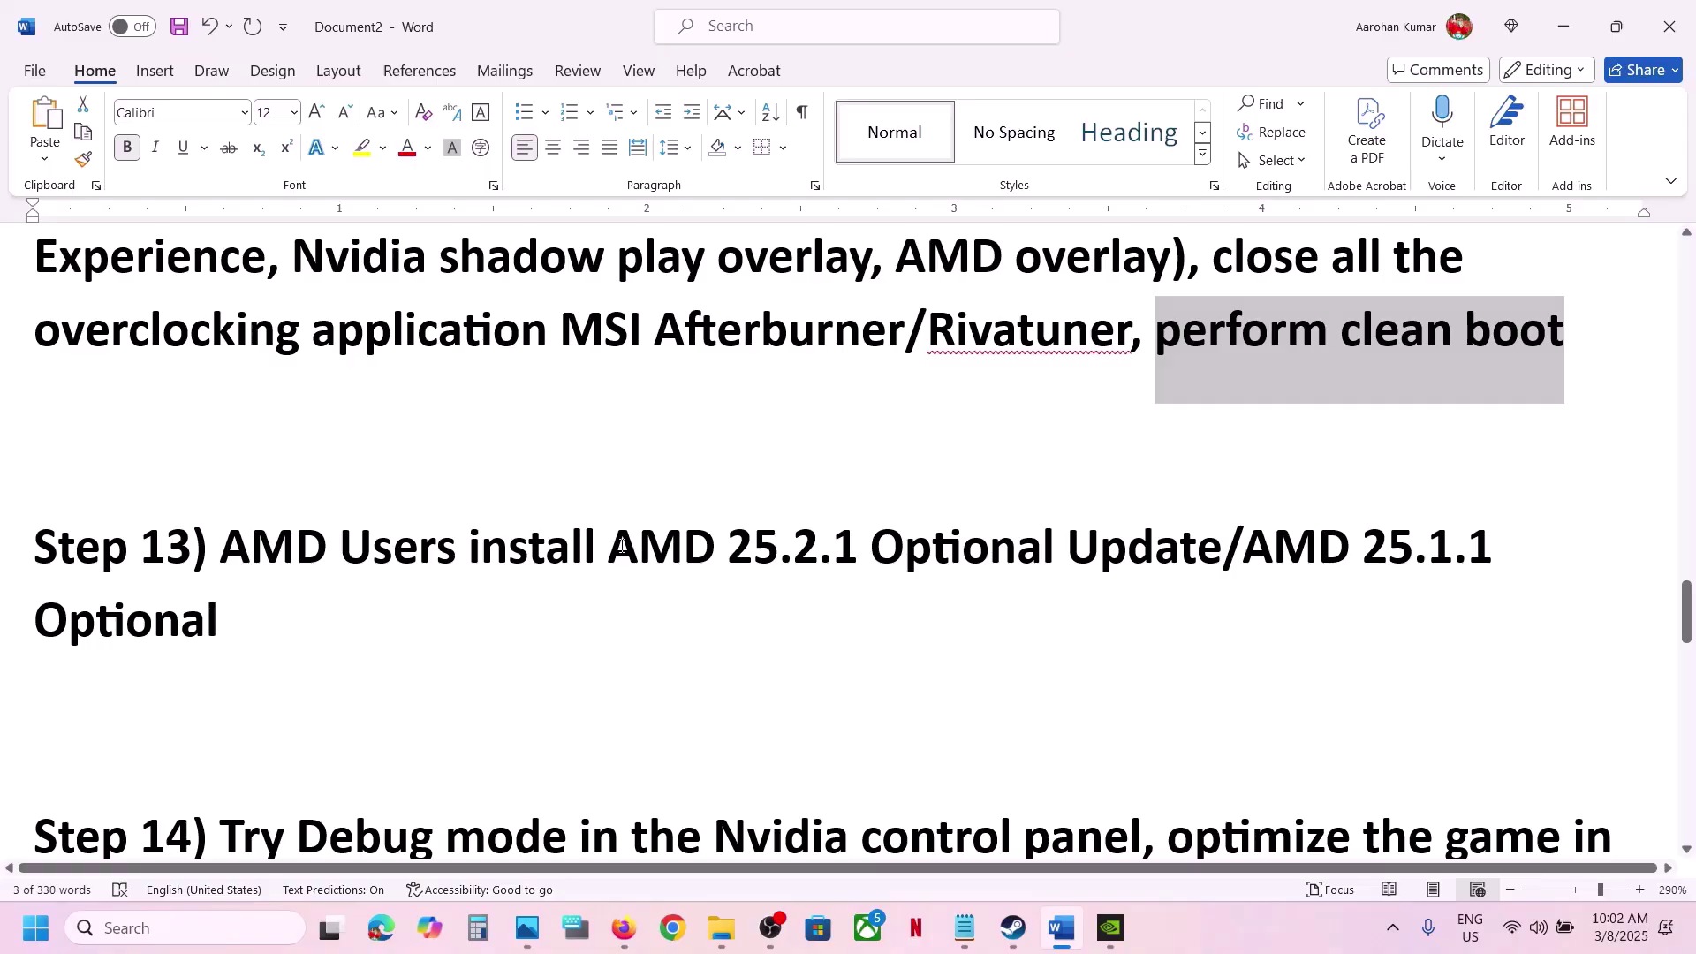
drag(622, 545, 1175, 561)
key(ctrl+c)
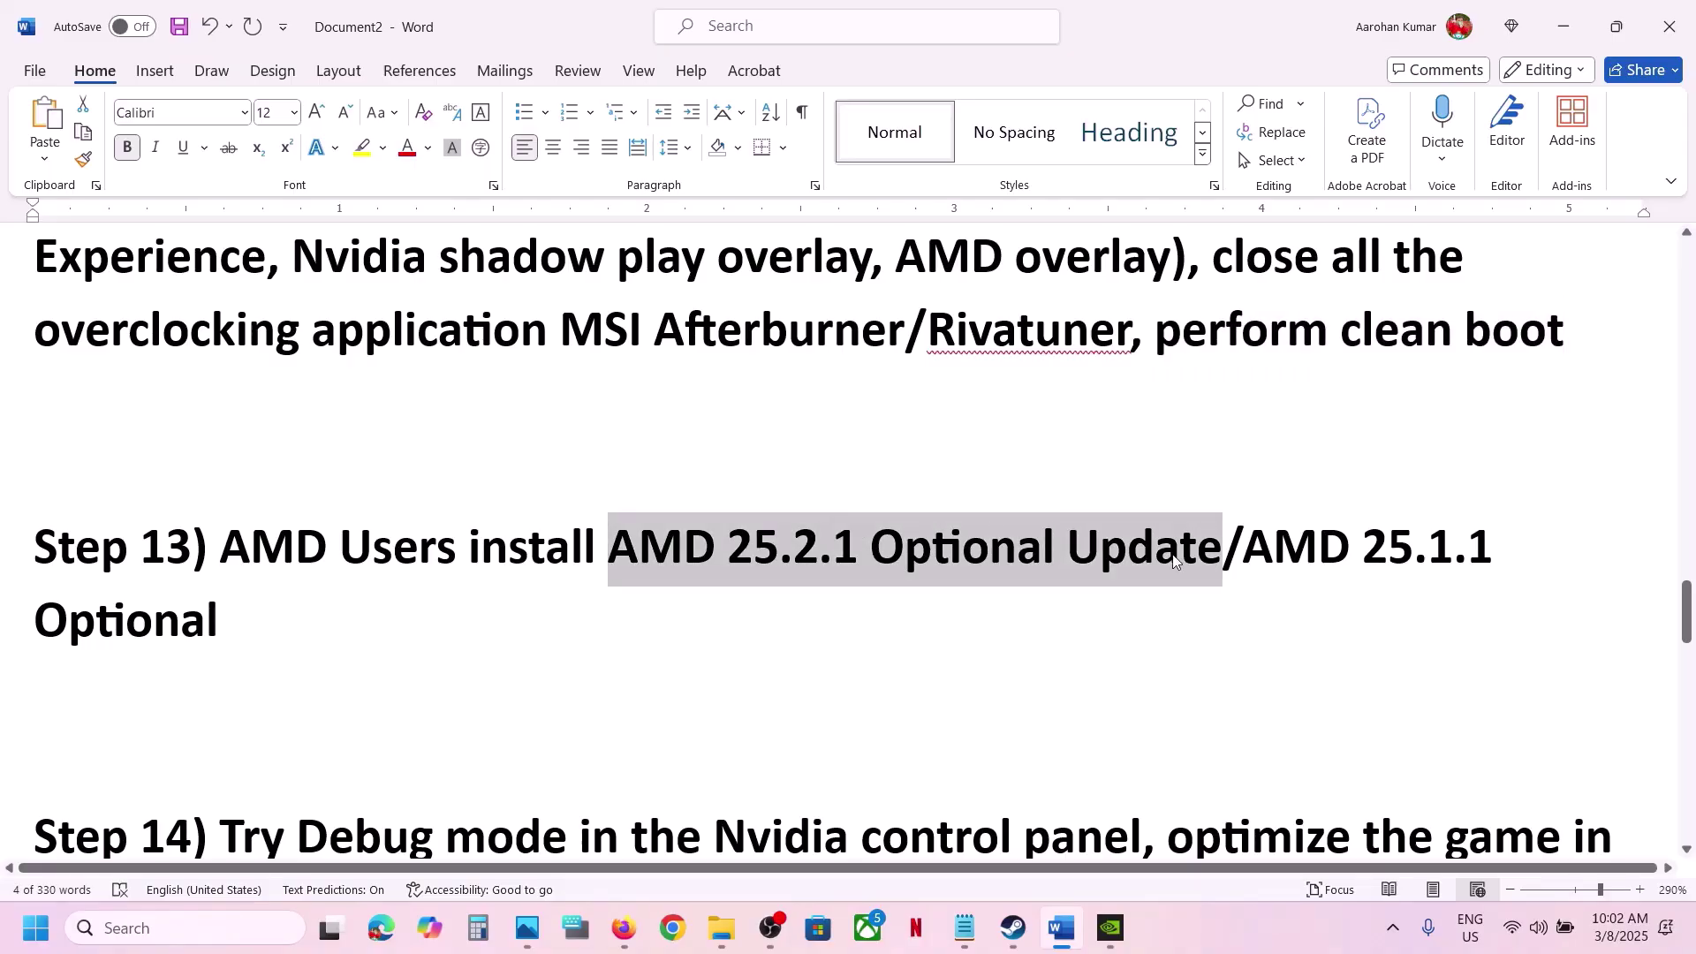
click(673, 928)
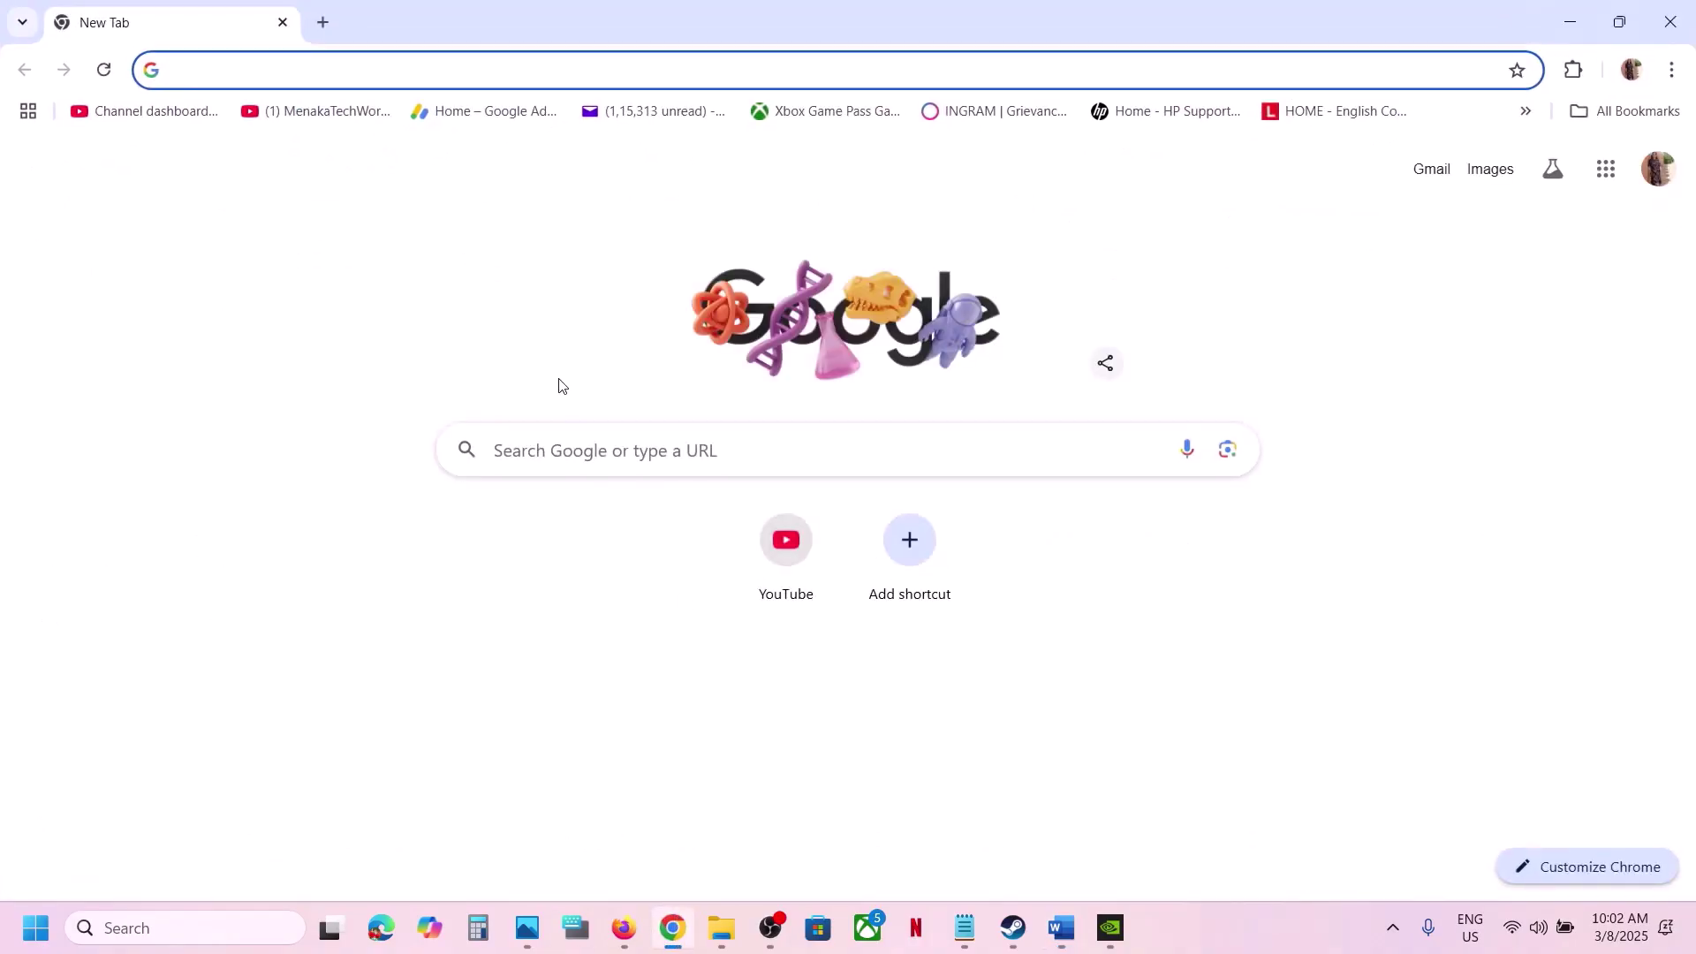
key(ctrl+v)
key(Return)
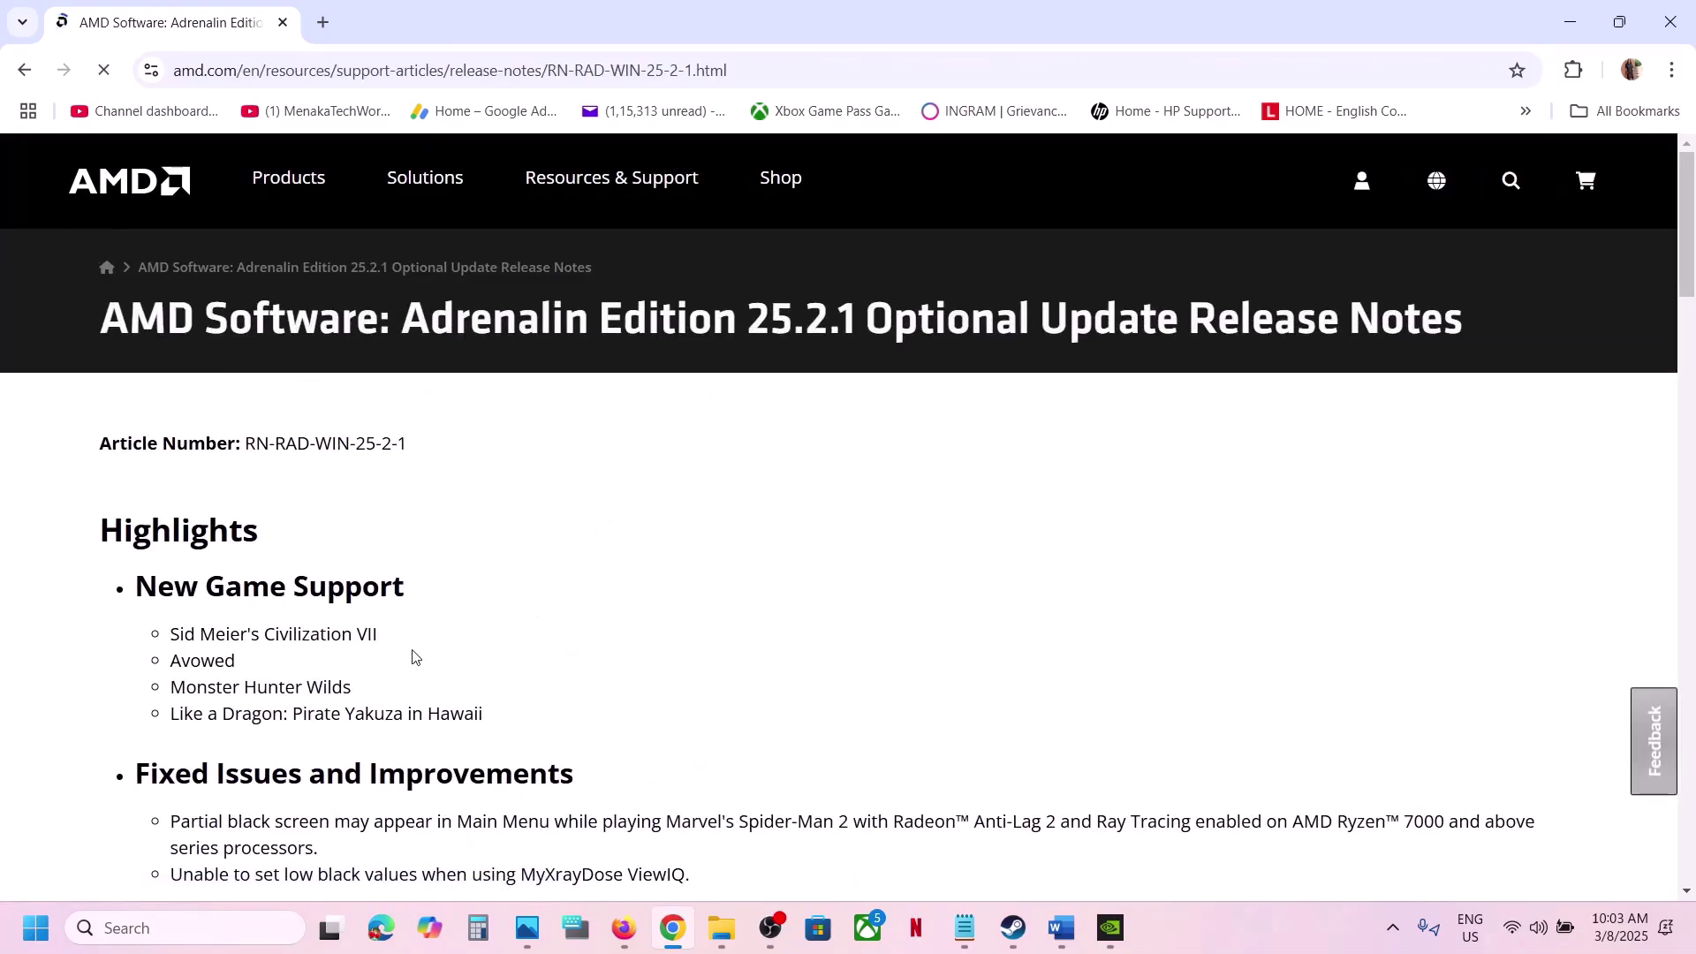
Step: Download the Adrenalin 25.2.1 Optional Update driver, check its progress, and return to the Word notes
scroll(411, 656, down, 10)
scroll(413, 656, down, 2)
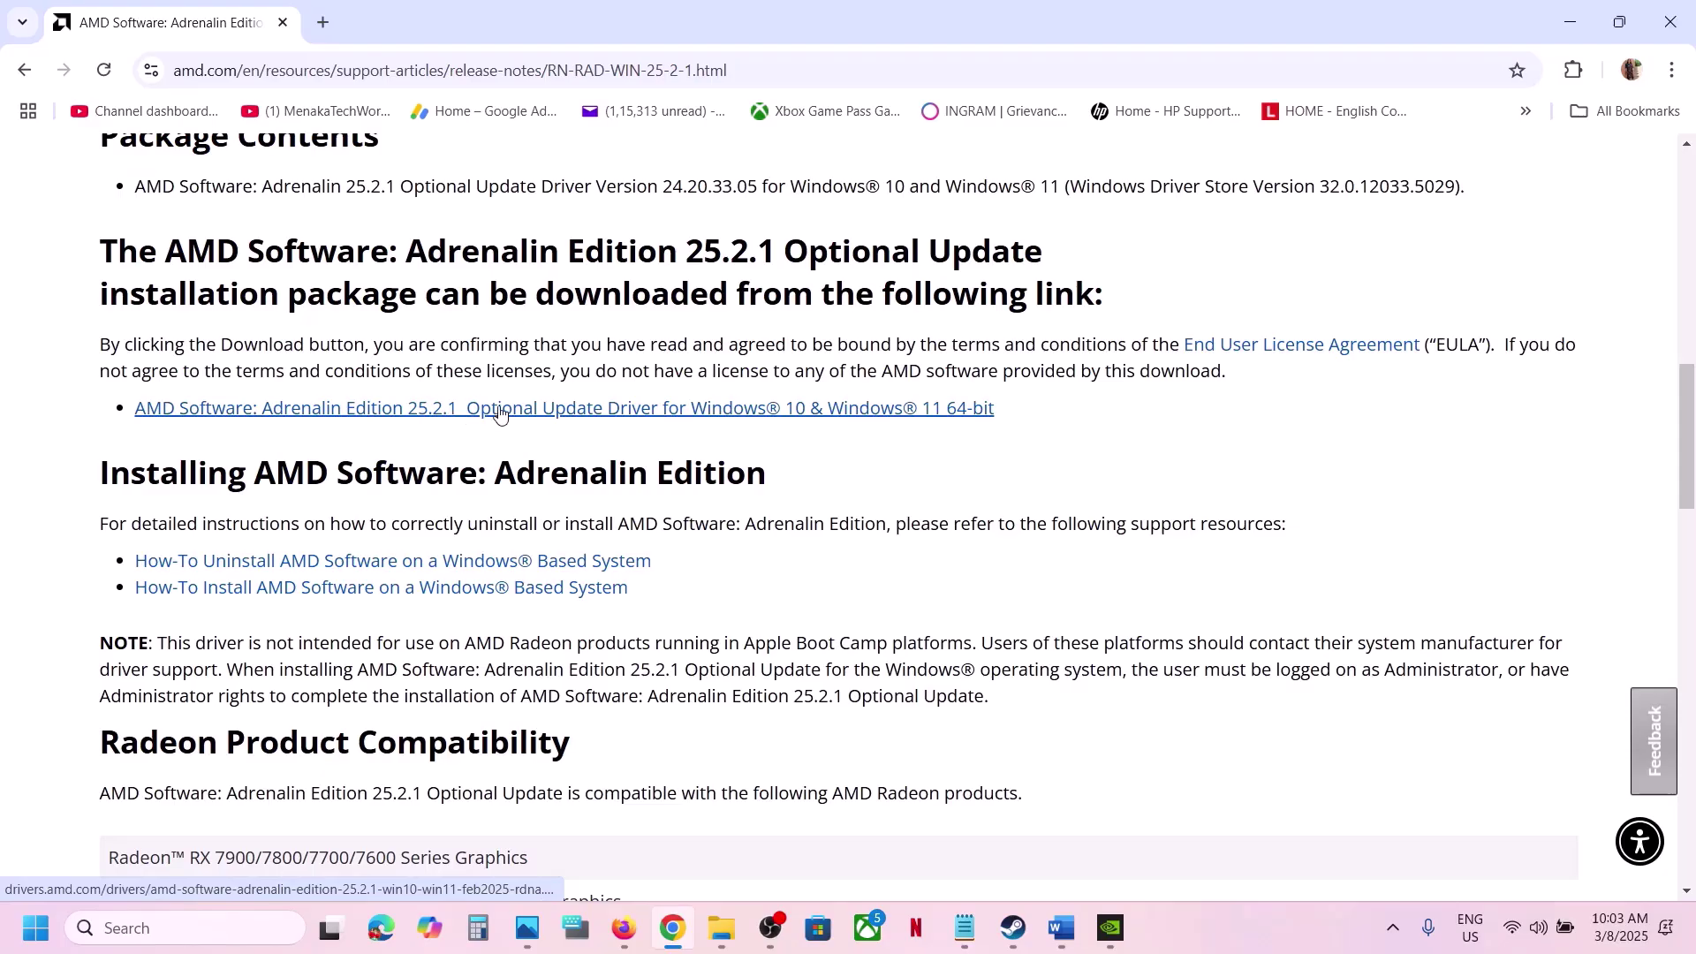
click(527, 413)
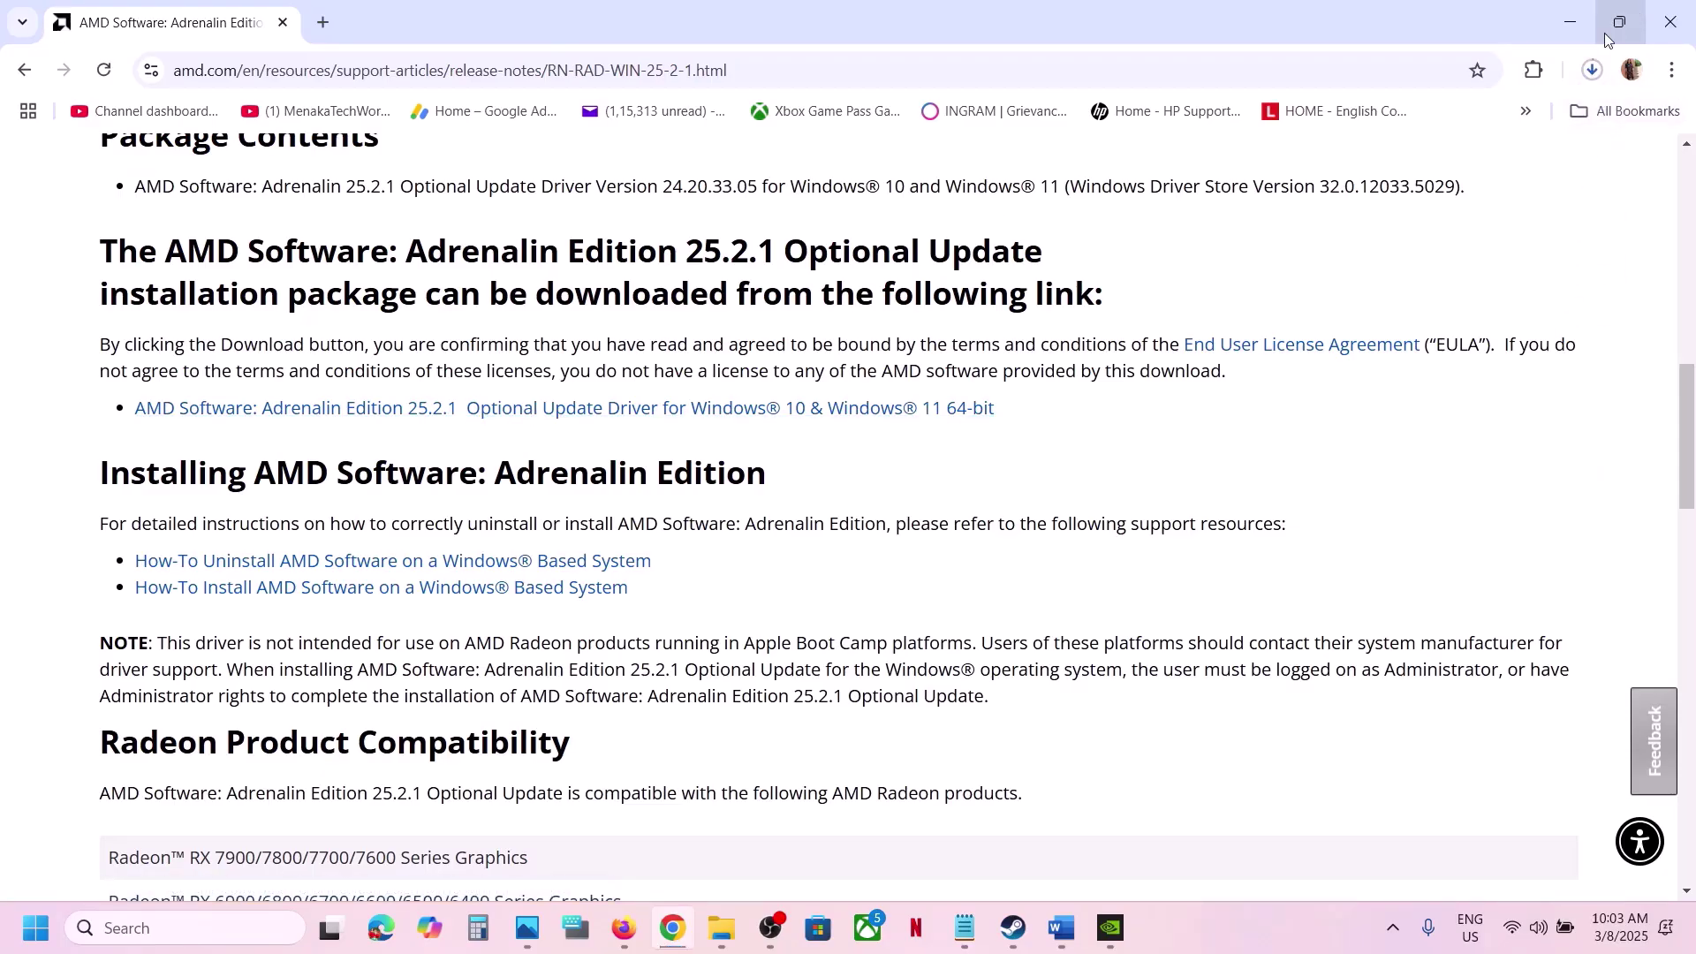
click(1593, 68)
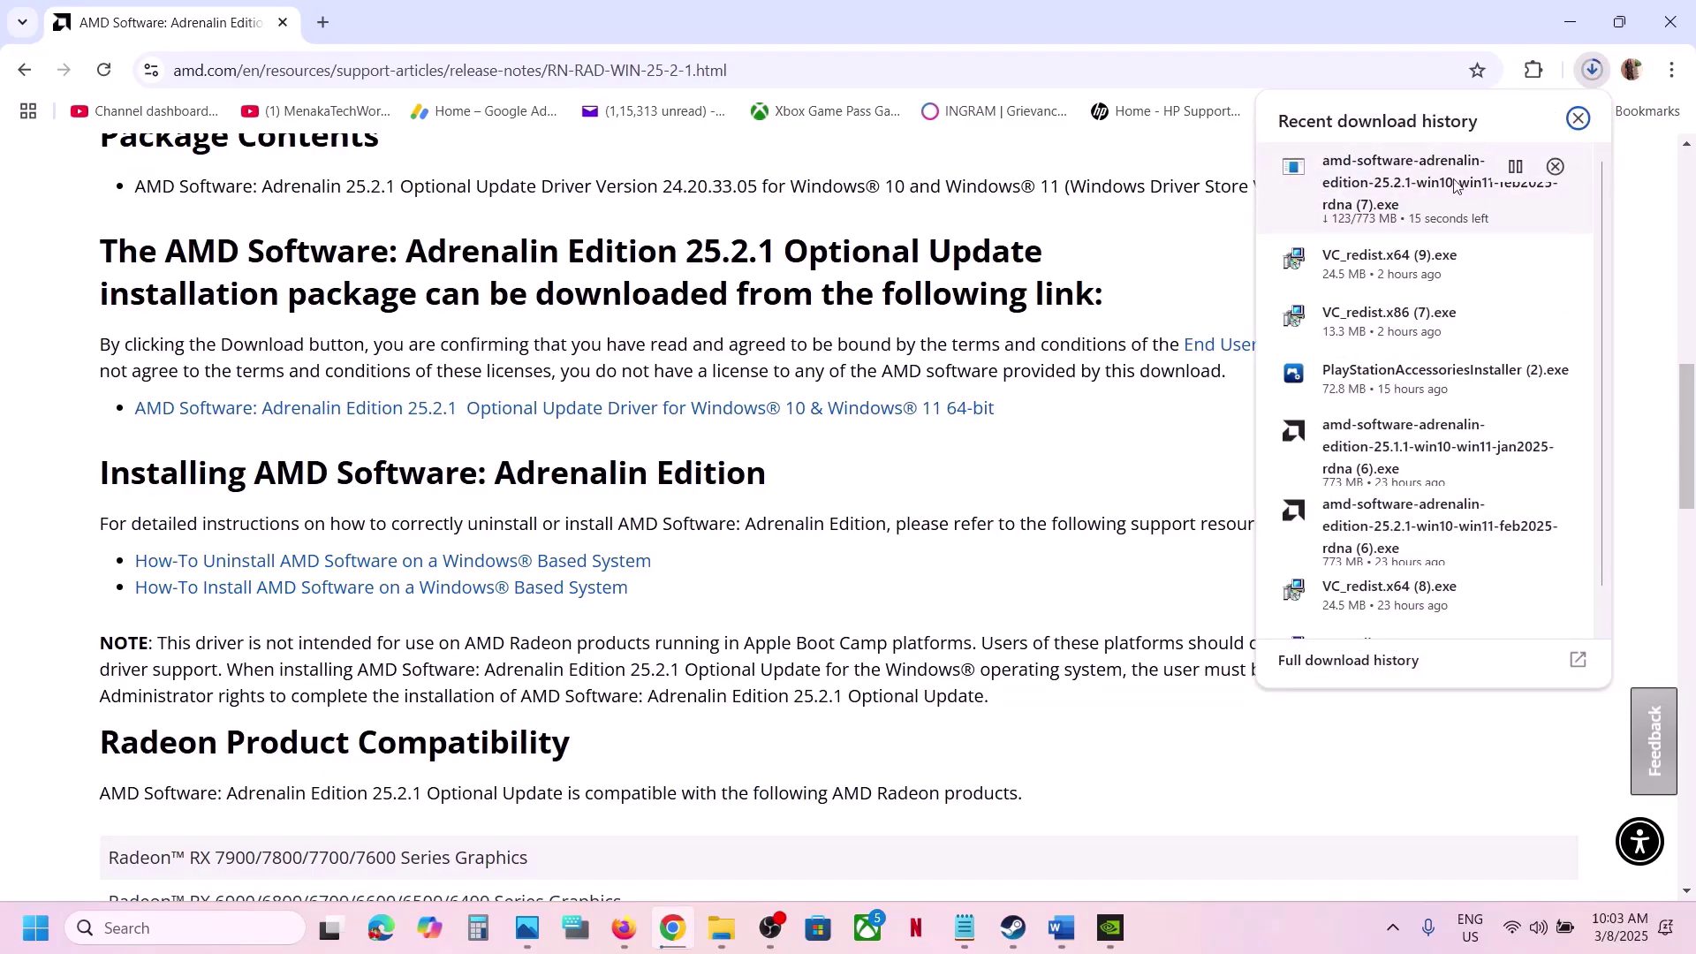
click(962, 394)
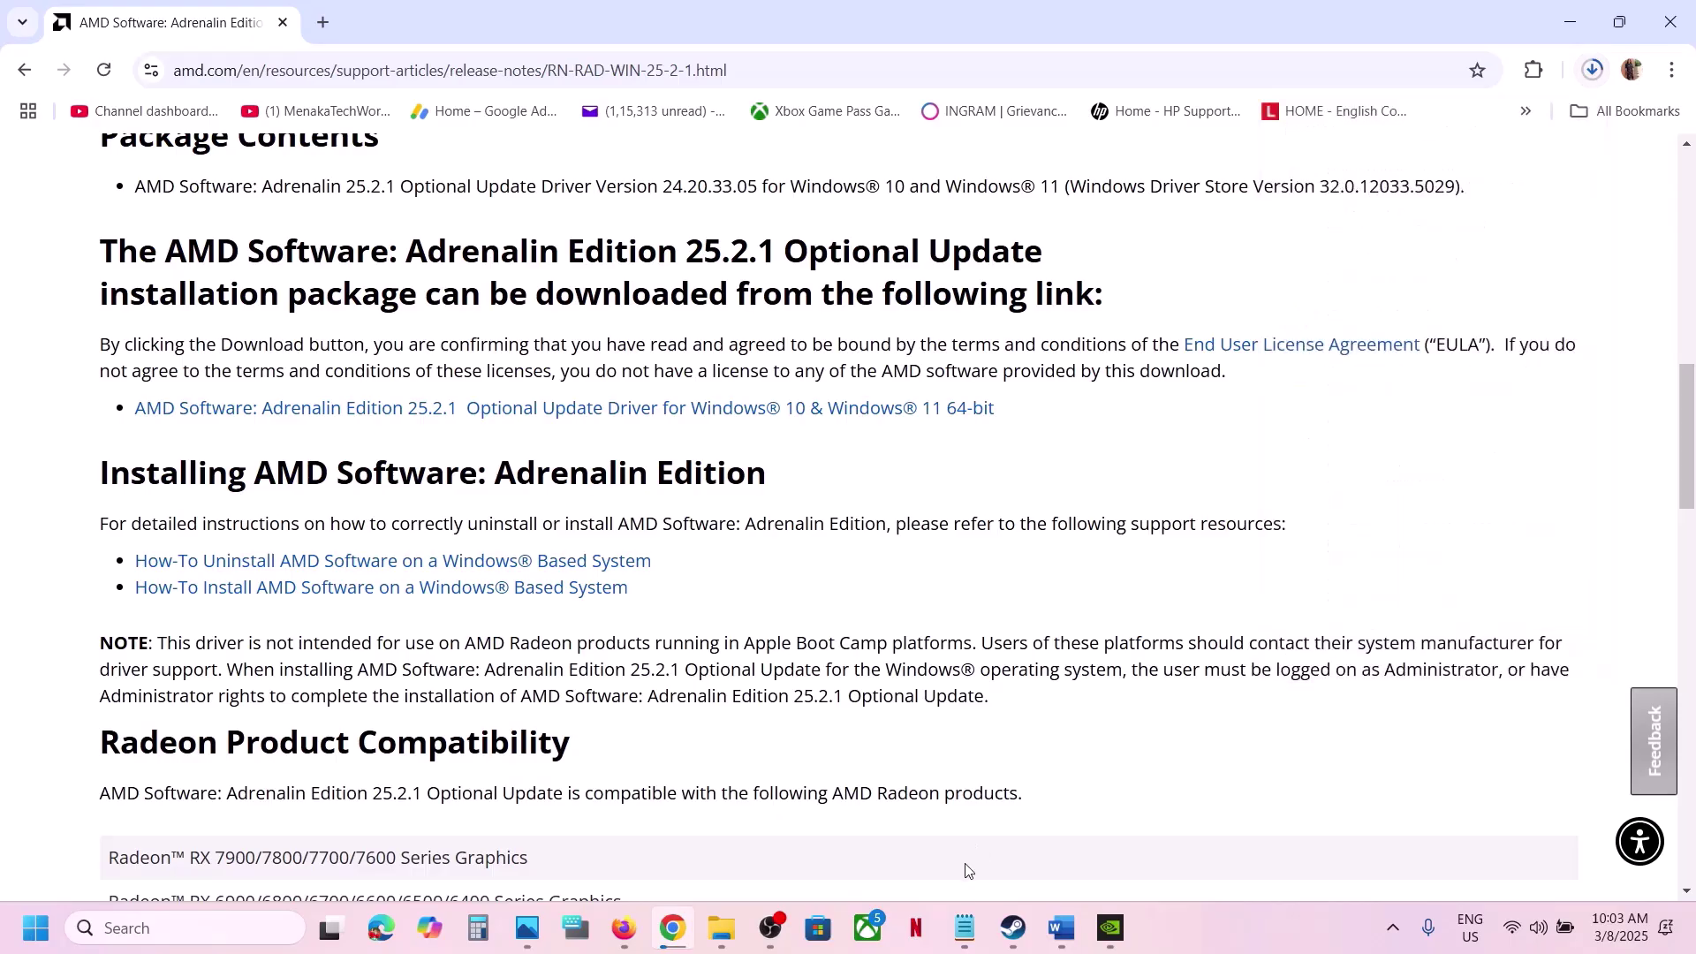
click(962, 931)
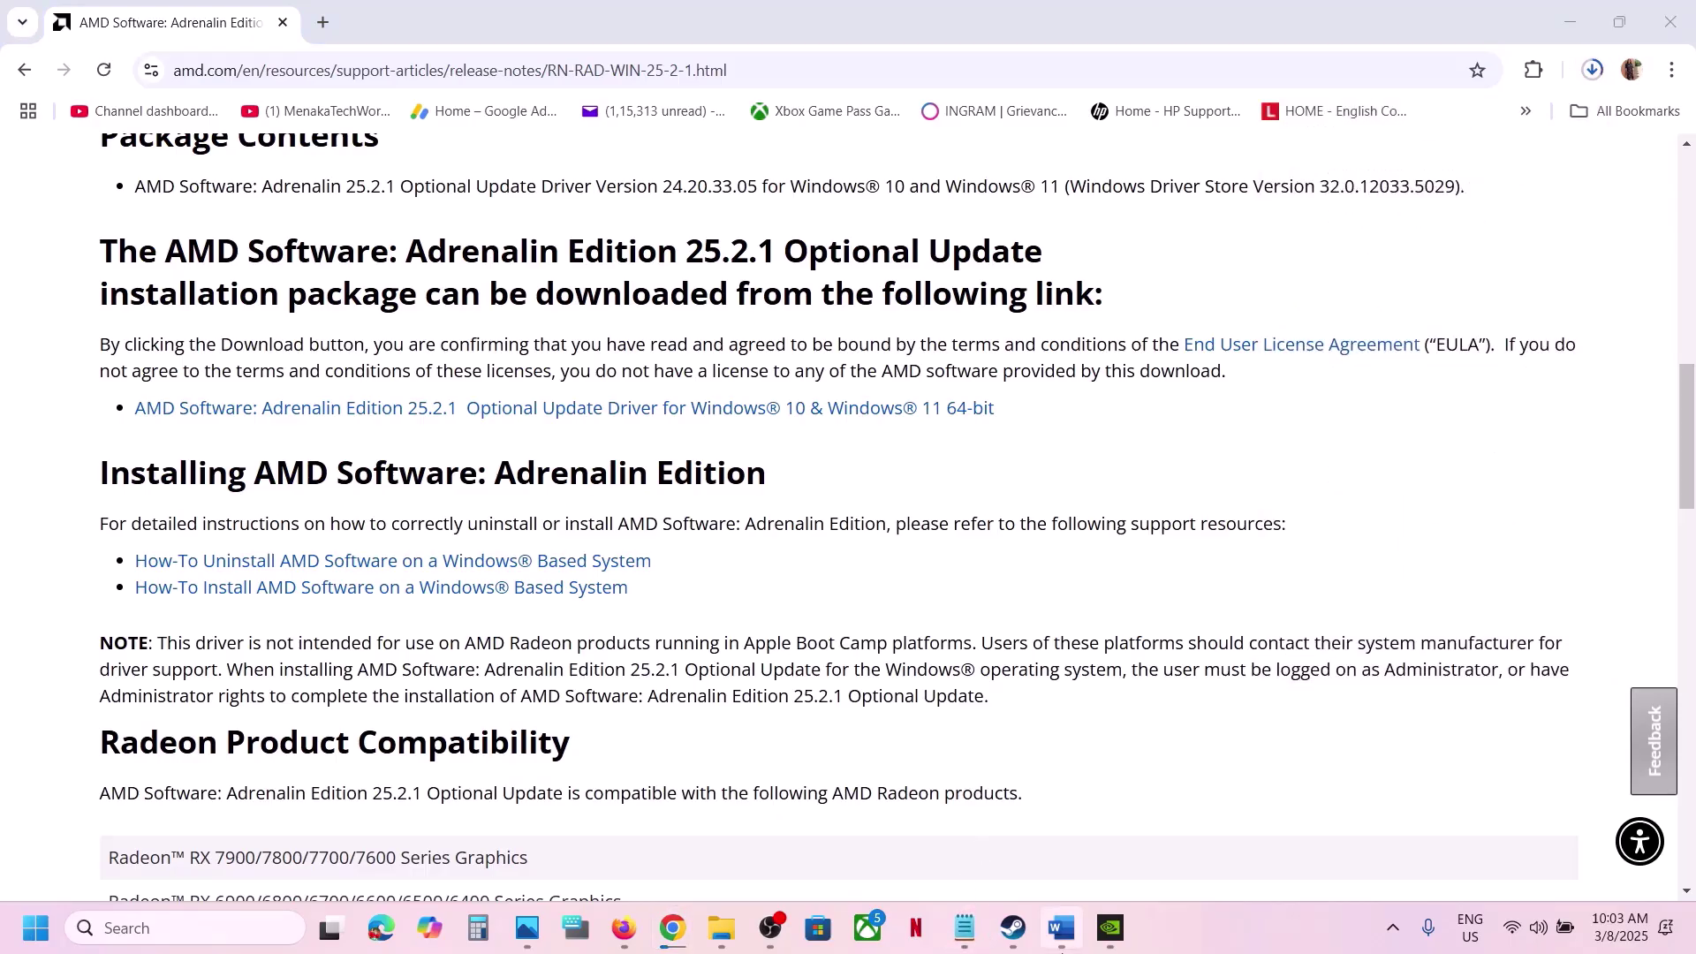
click(1061, 929)
Step: Copy 'AMD 25.1.1 Optional' from Step 13 and search for it in a new Chrome tab
drag(1241, 548, 220, 609)
key(ctrl+c)
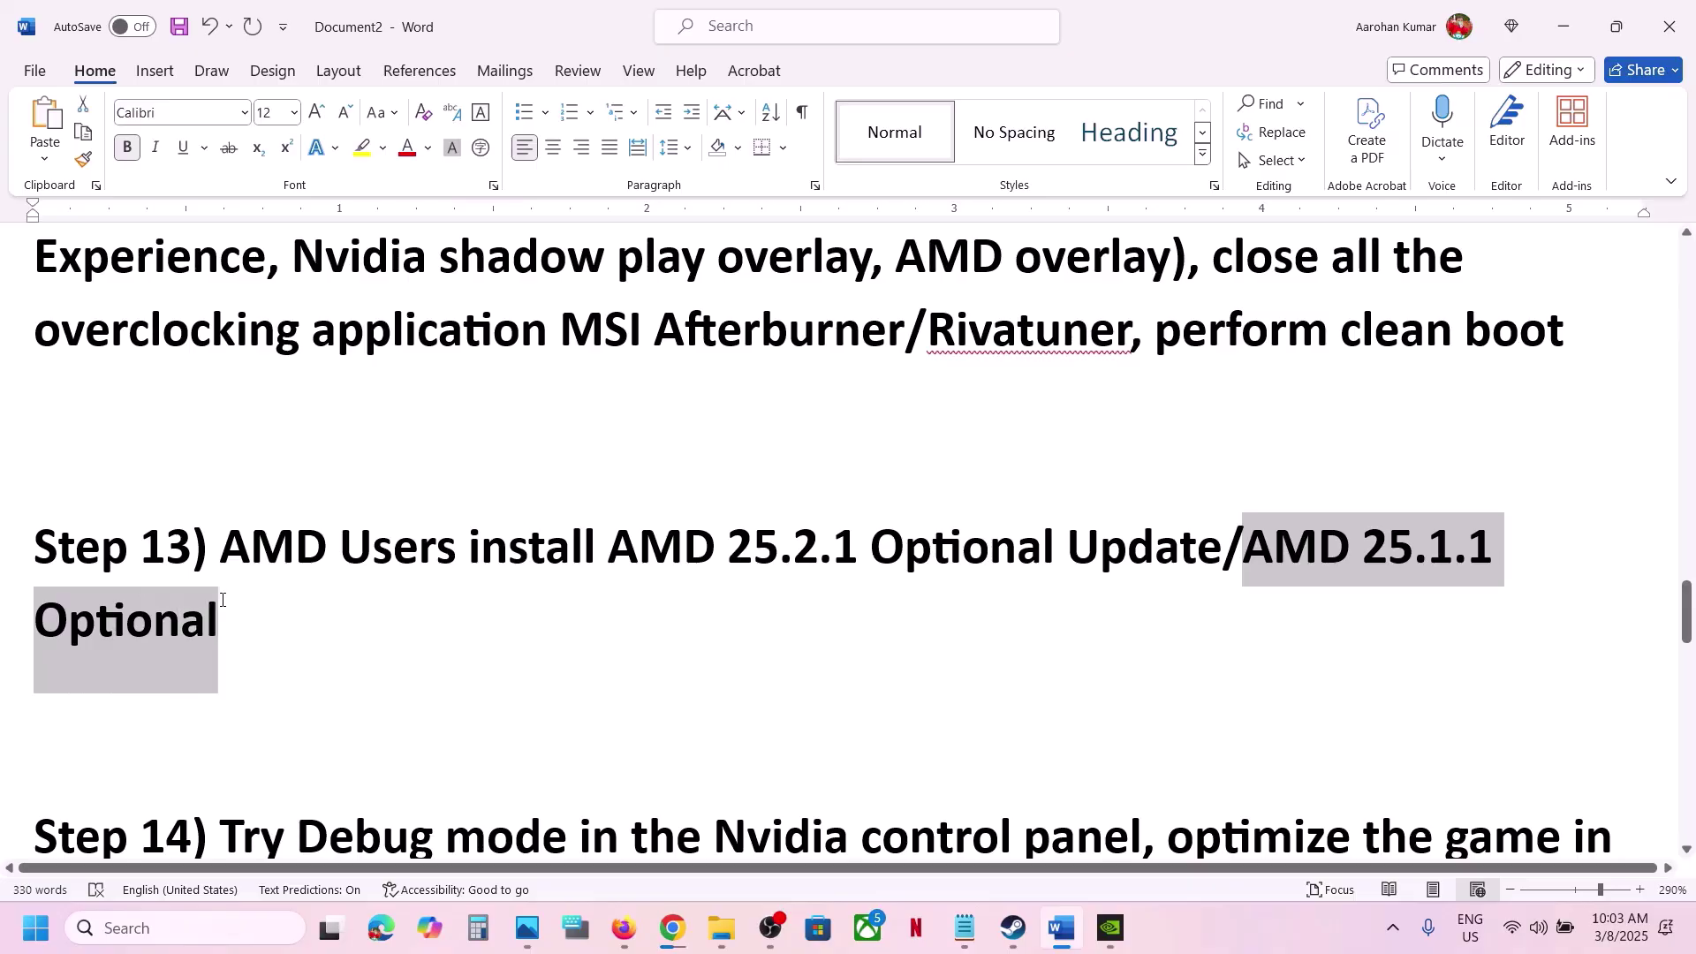
key(alt+Tab)
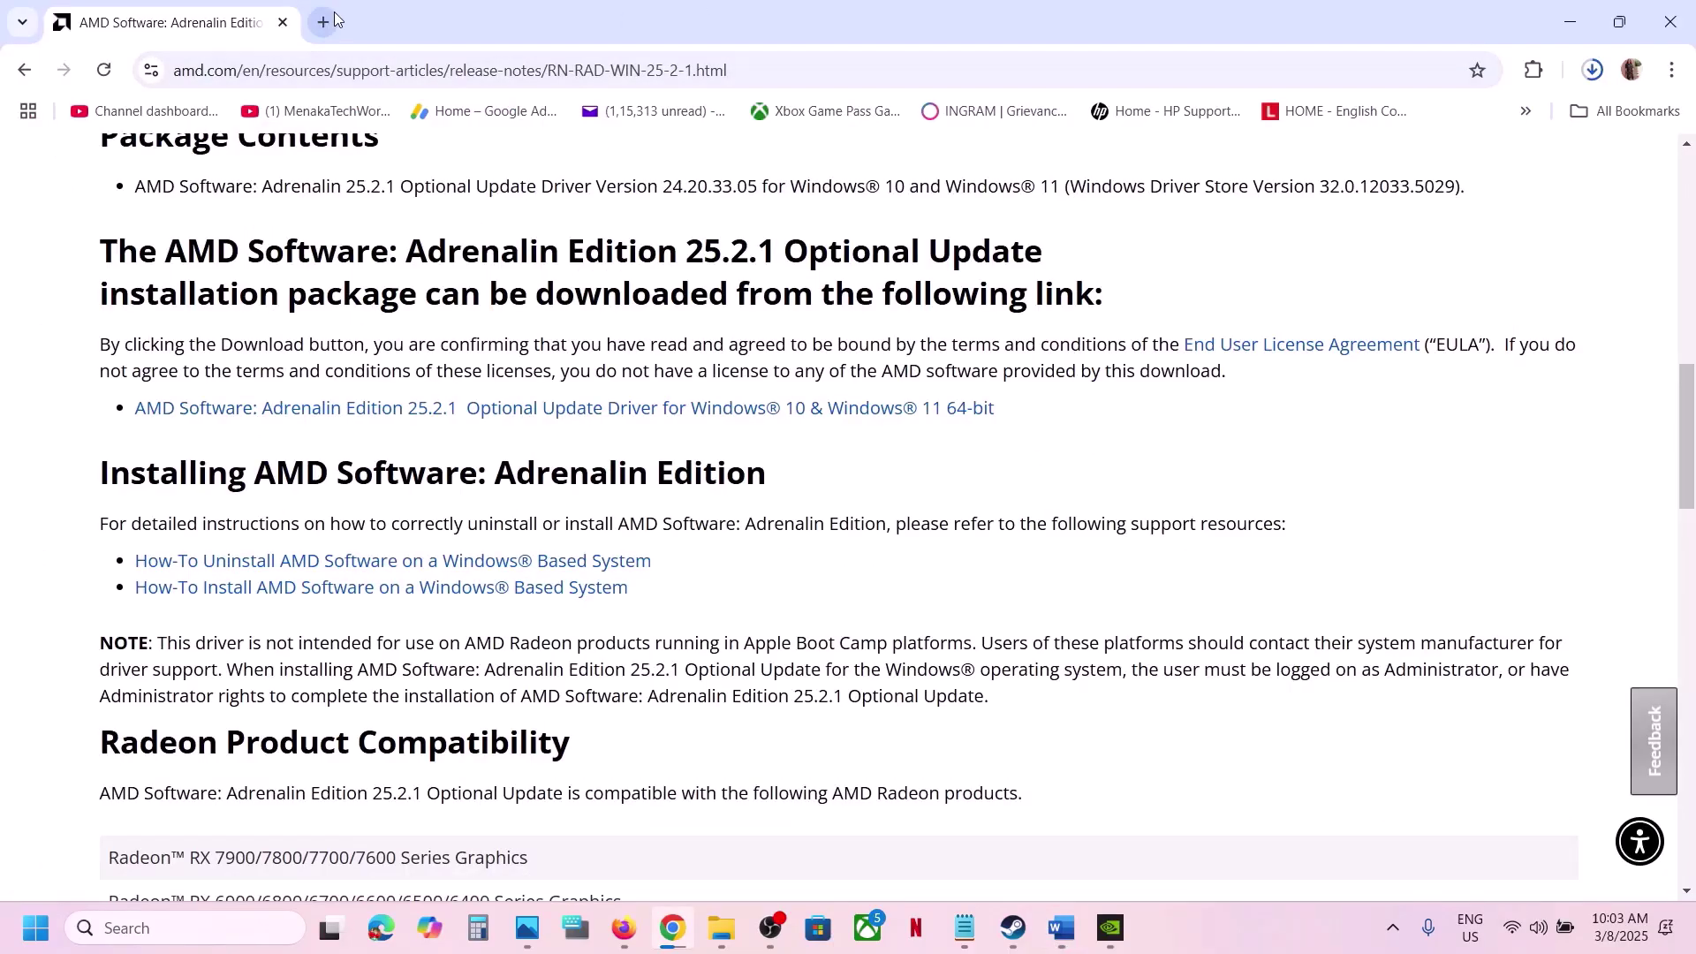
click(325, 23)
key(ctrl+v)
key(Return)
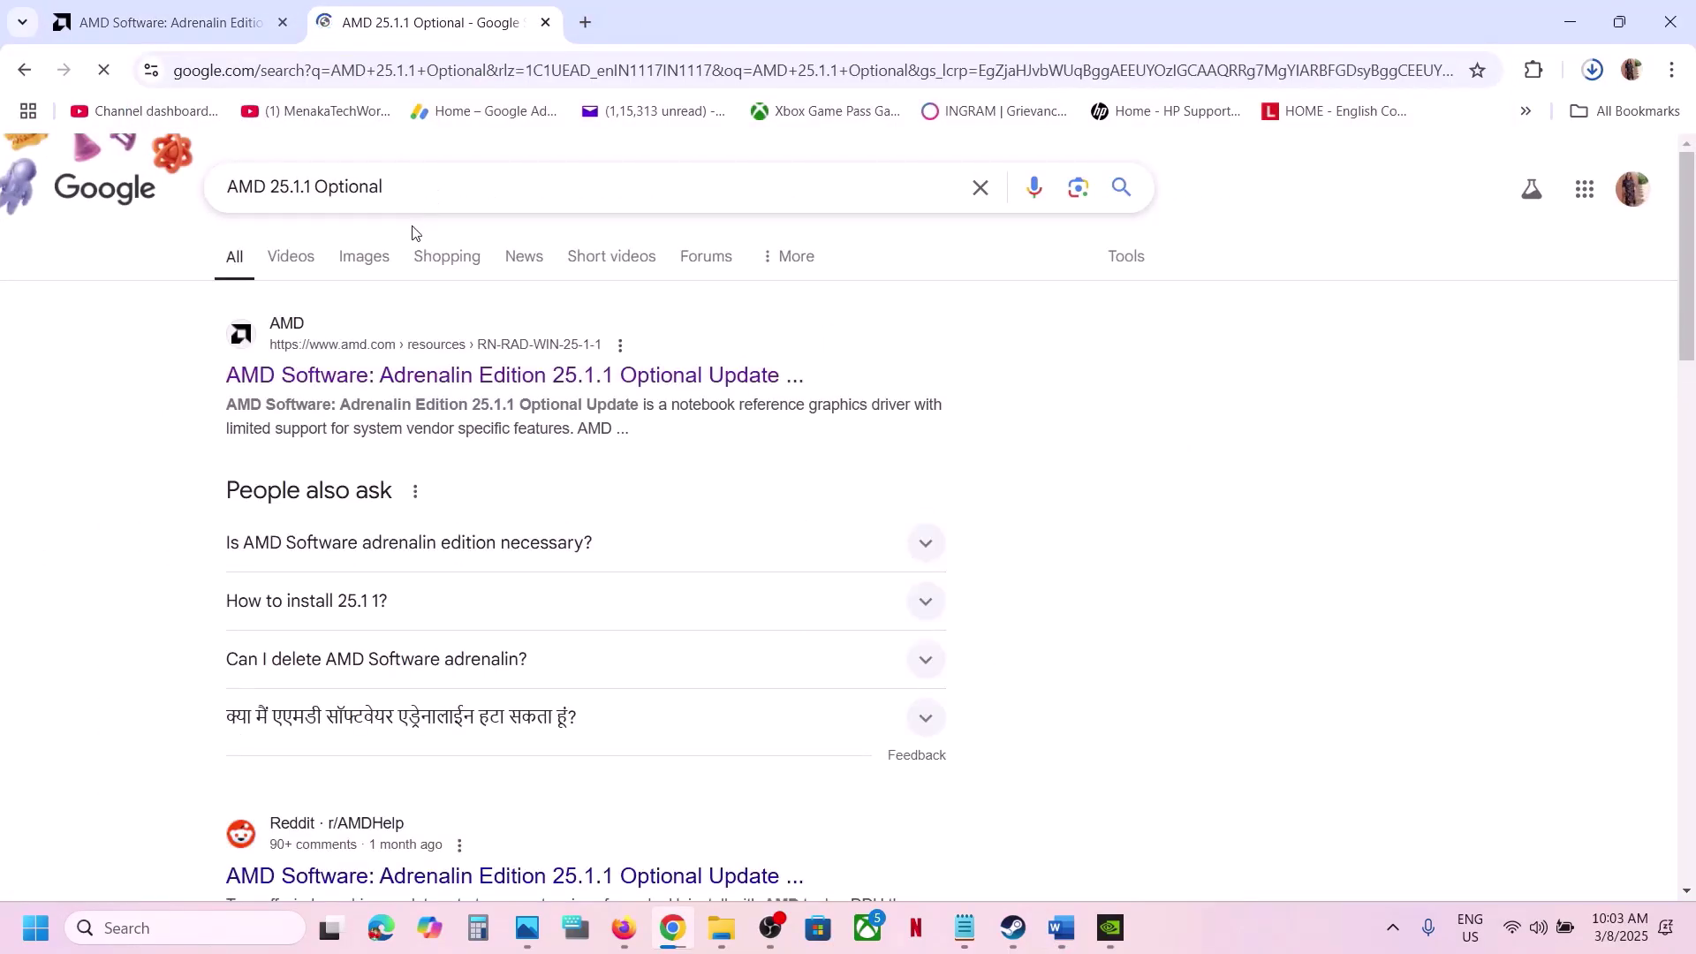
Step: Download the 25.1.1 driver from AMD's release notes page, check the download, and return to the notes
click(380, 378)
scroll(704, 534, down, 7)
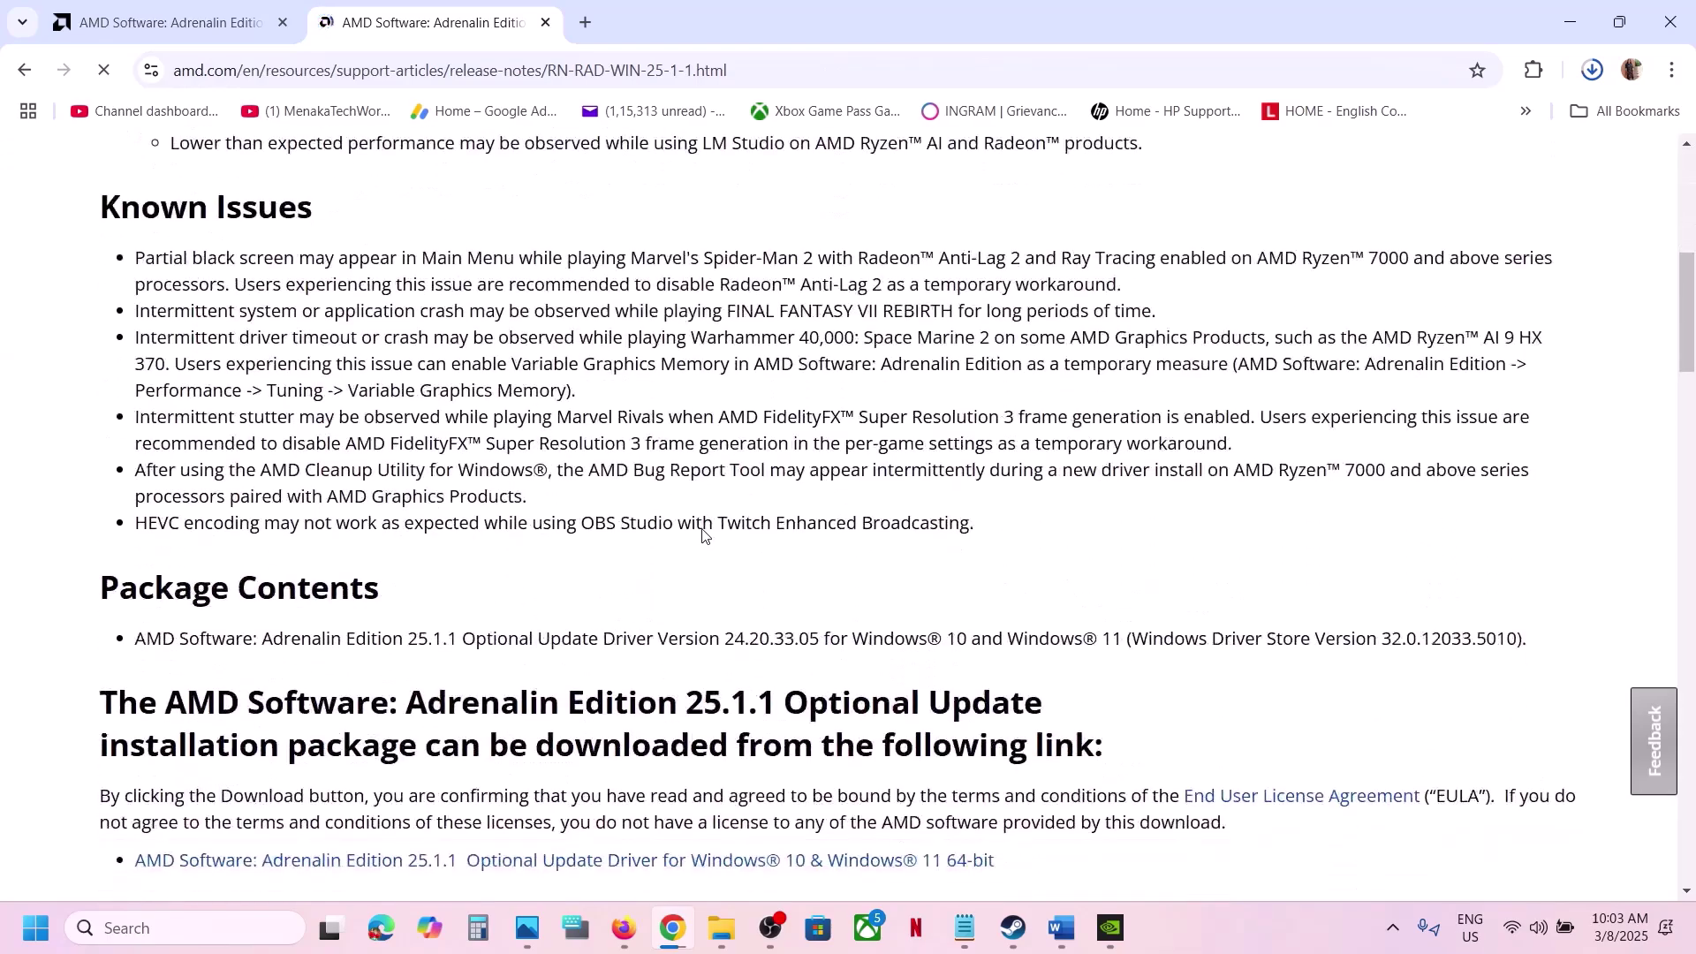
scroll(704, 534, down, 4)
click(618, 510)
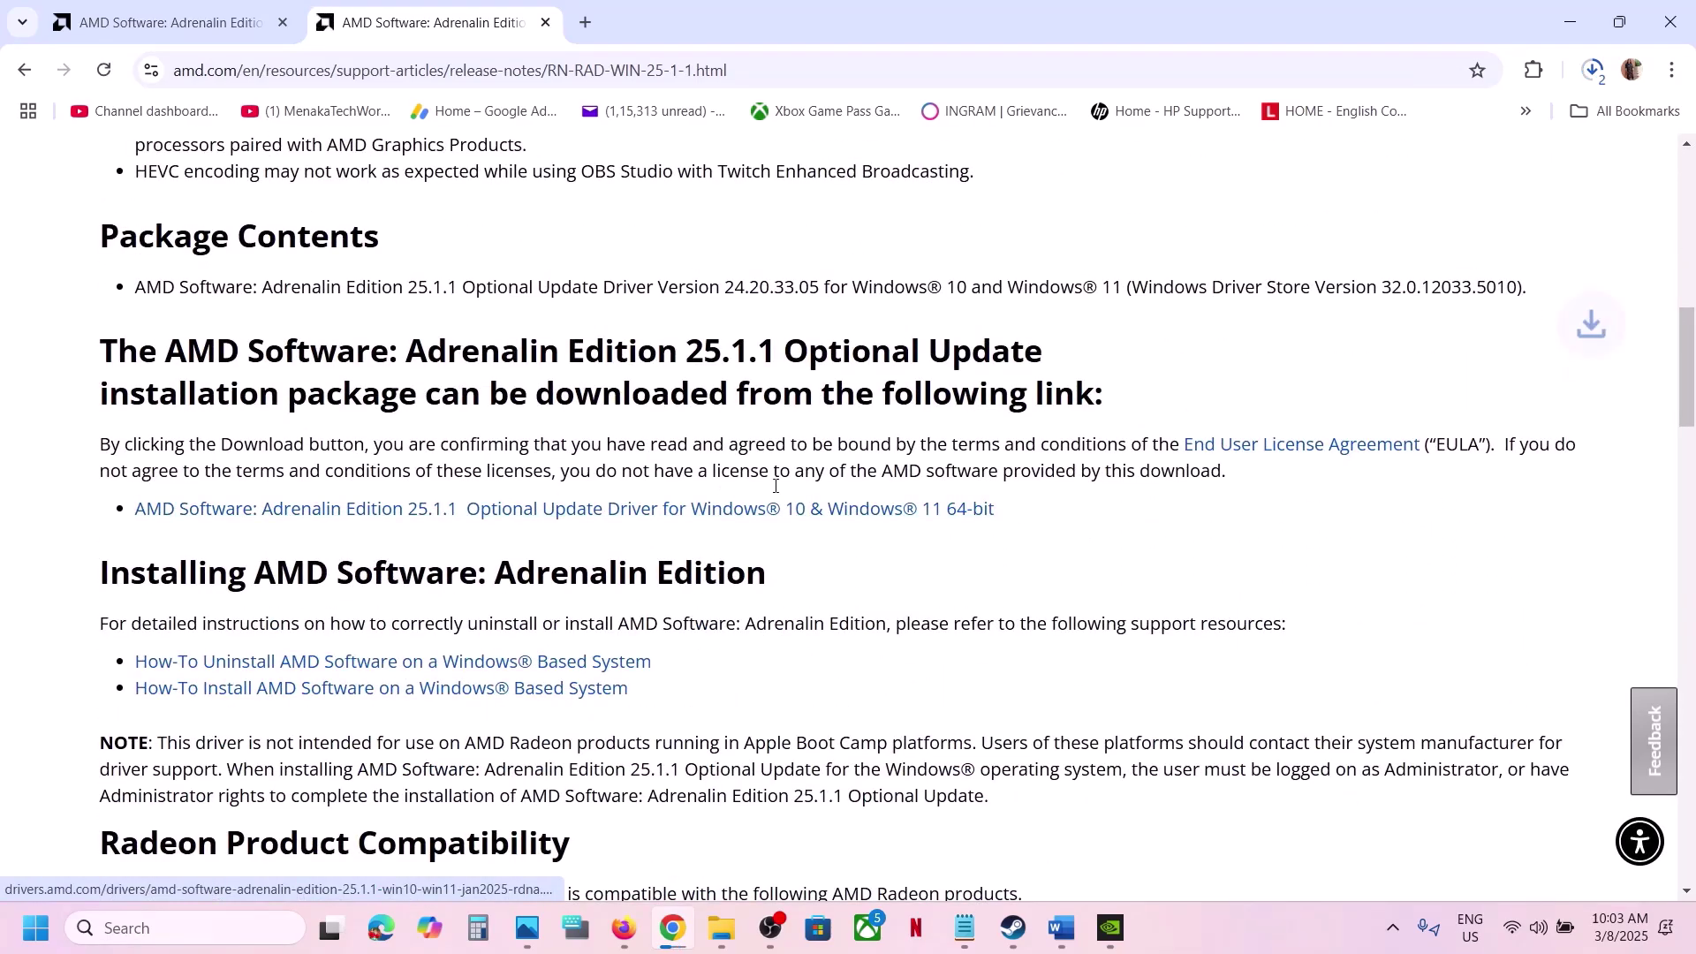
click(1595, 72)
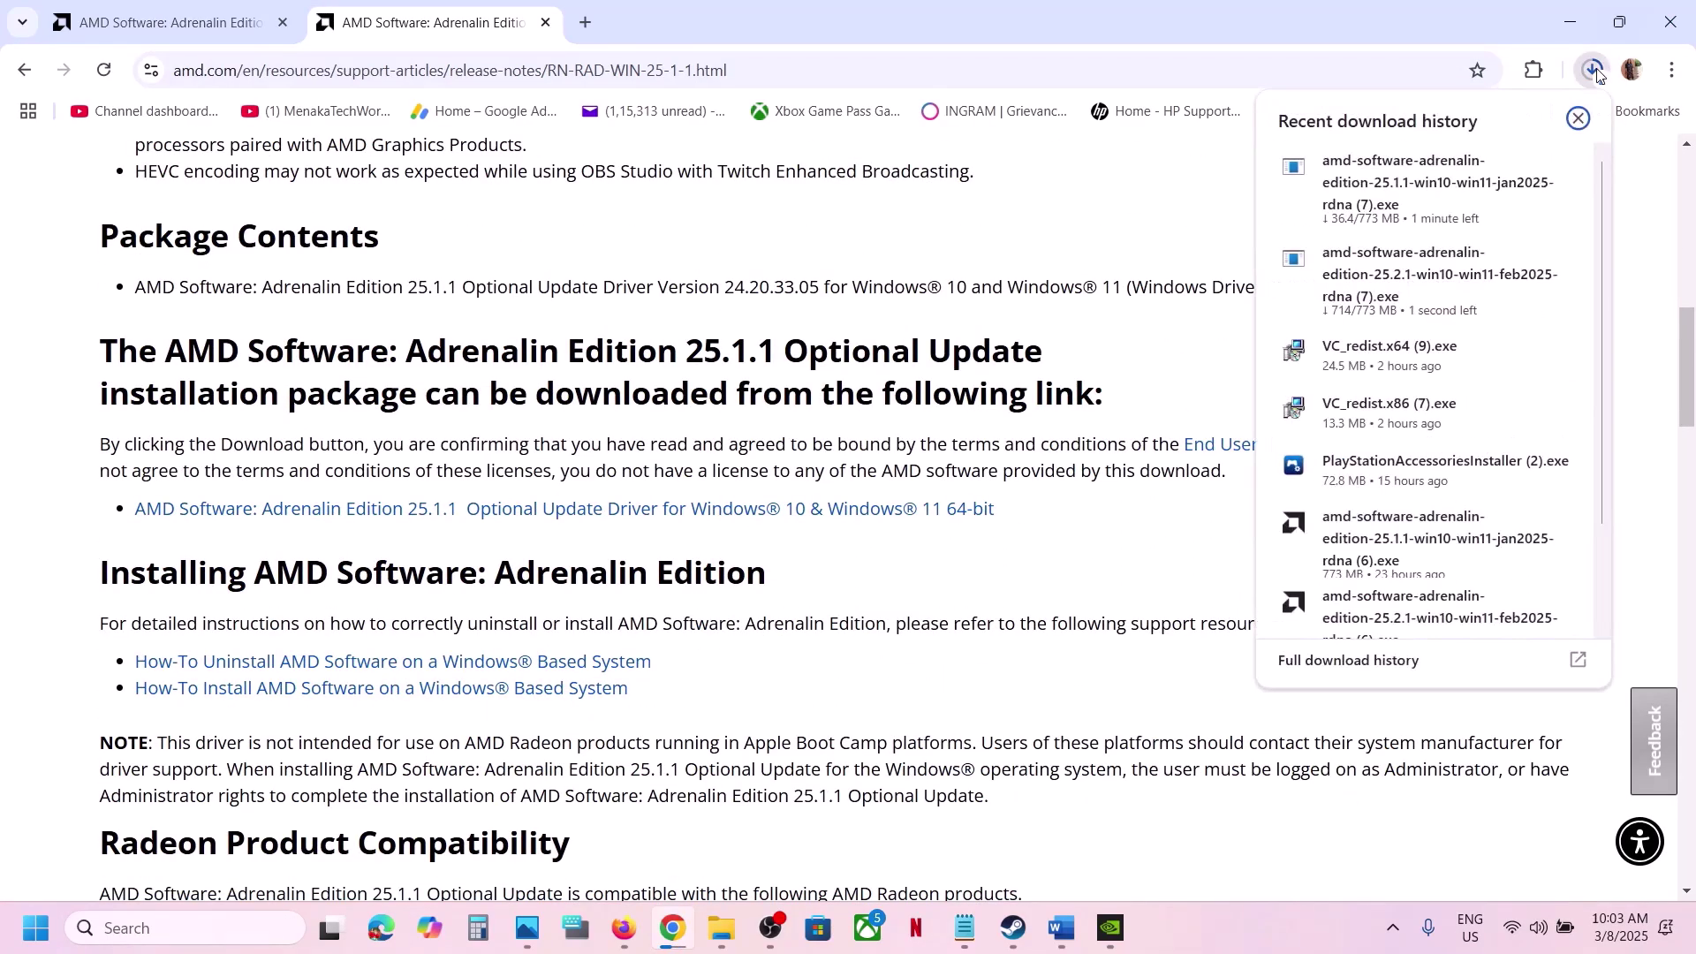
click(835, 289)
click(1061, 942)
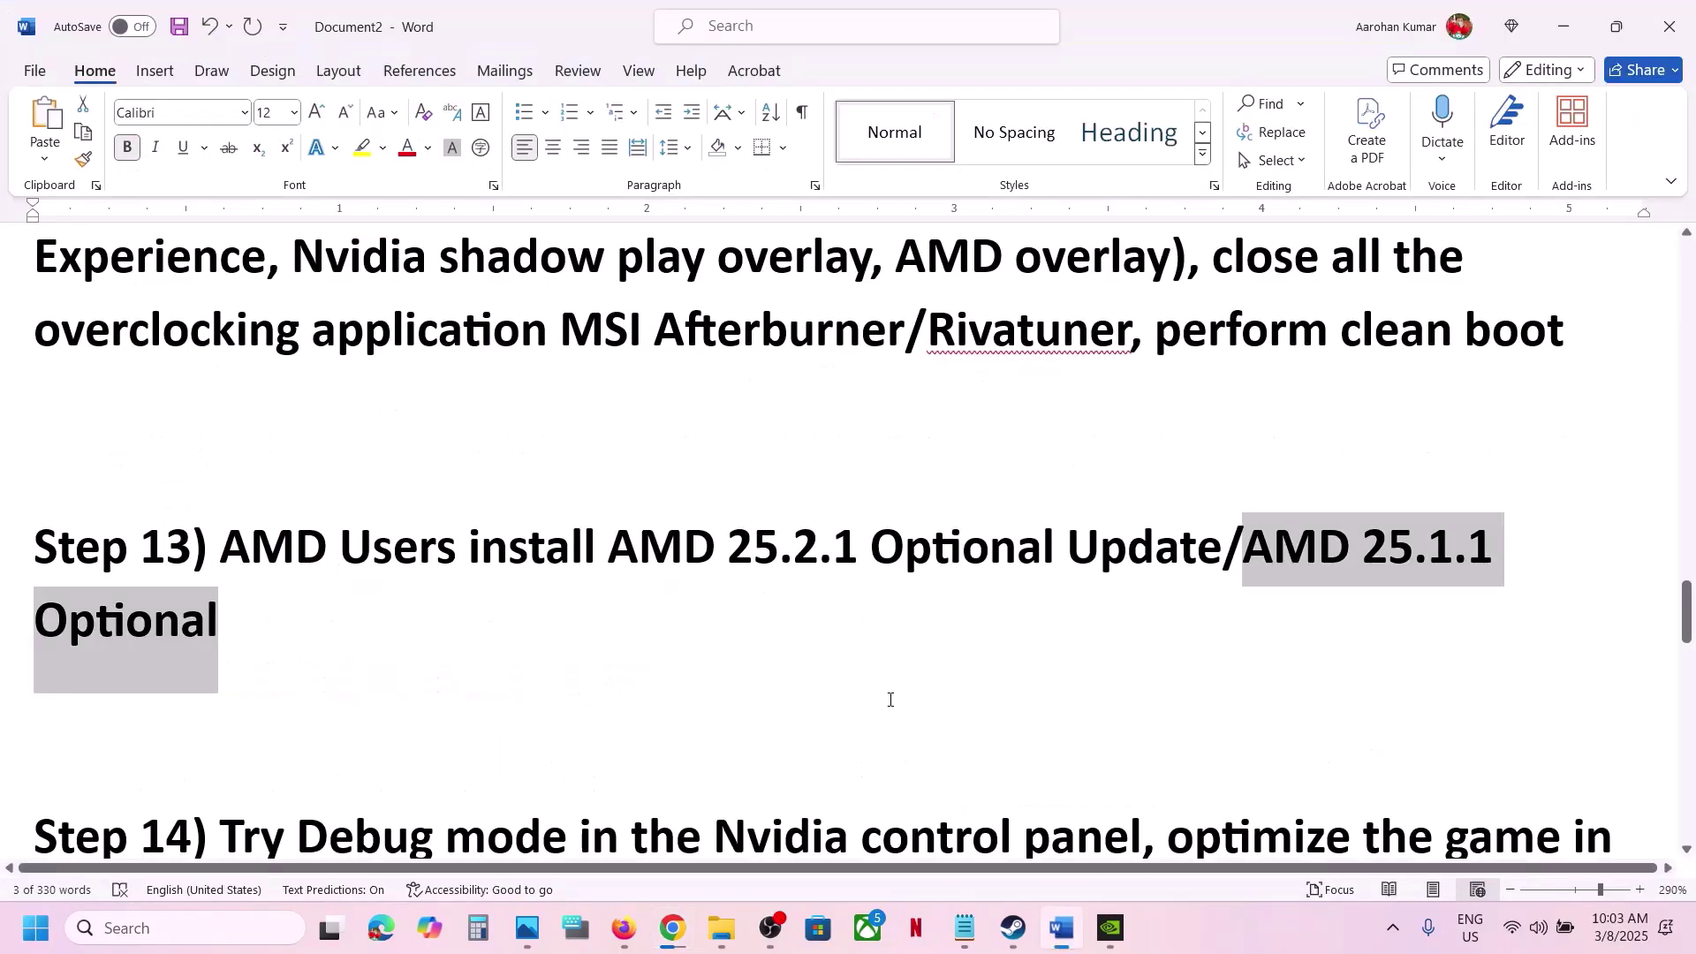
scroll(890, 700, down, 3)
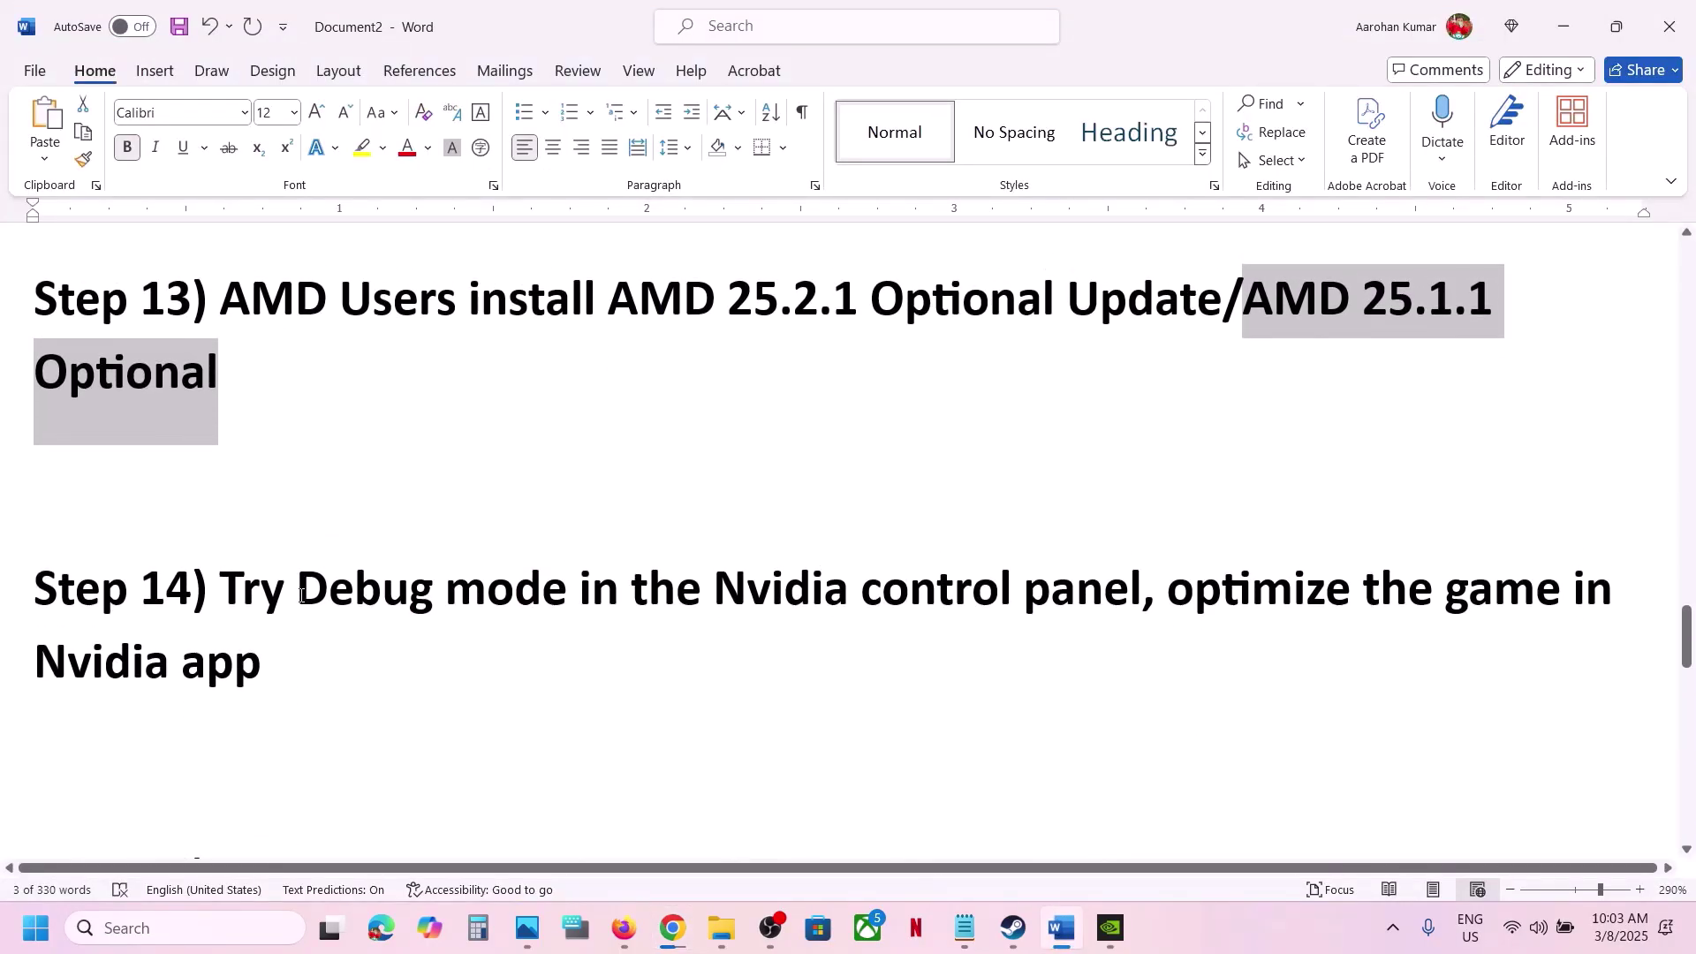
Step: Select the Debug Mode instruction in Step 14 and open NVIDIA Control Panel from the desktop menu
drag(302, 596, 885, 584)
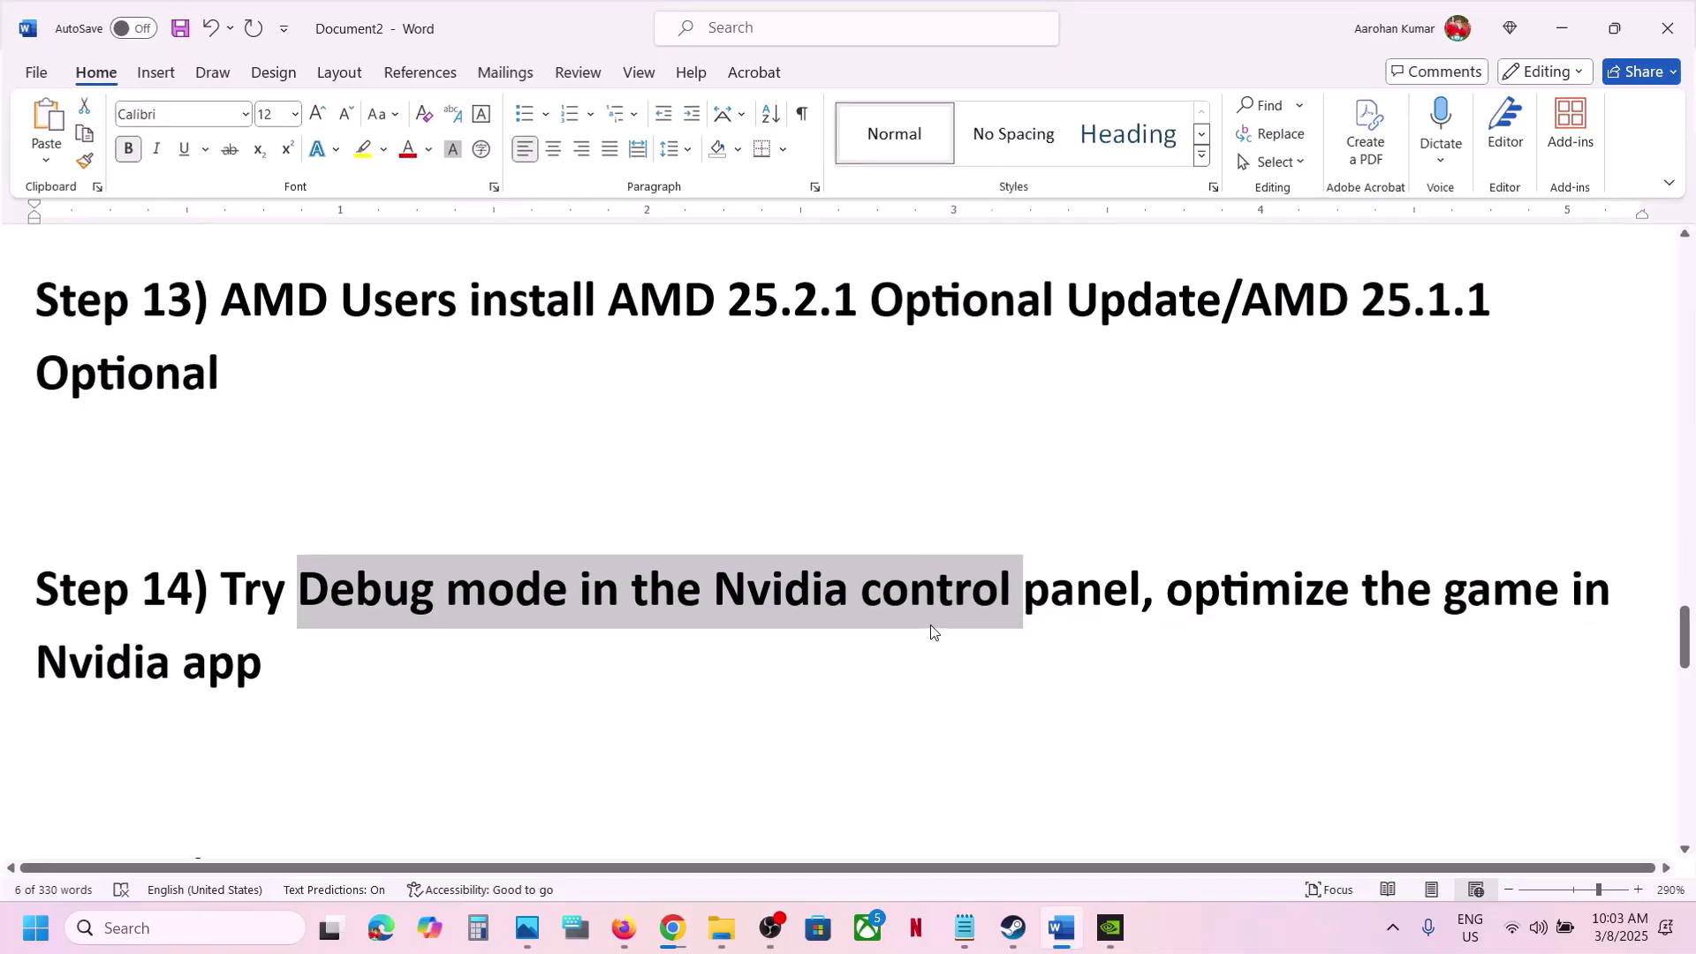
key(super+d)
right_click(691, 364)
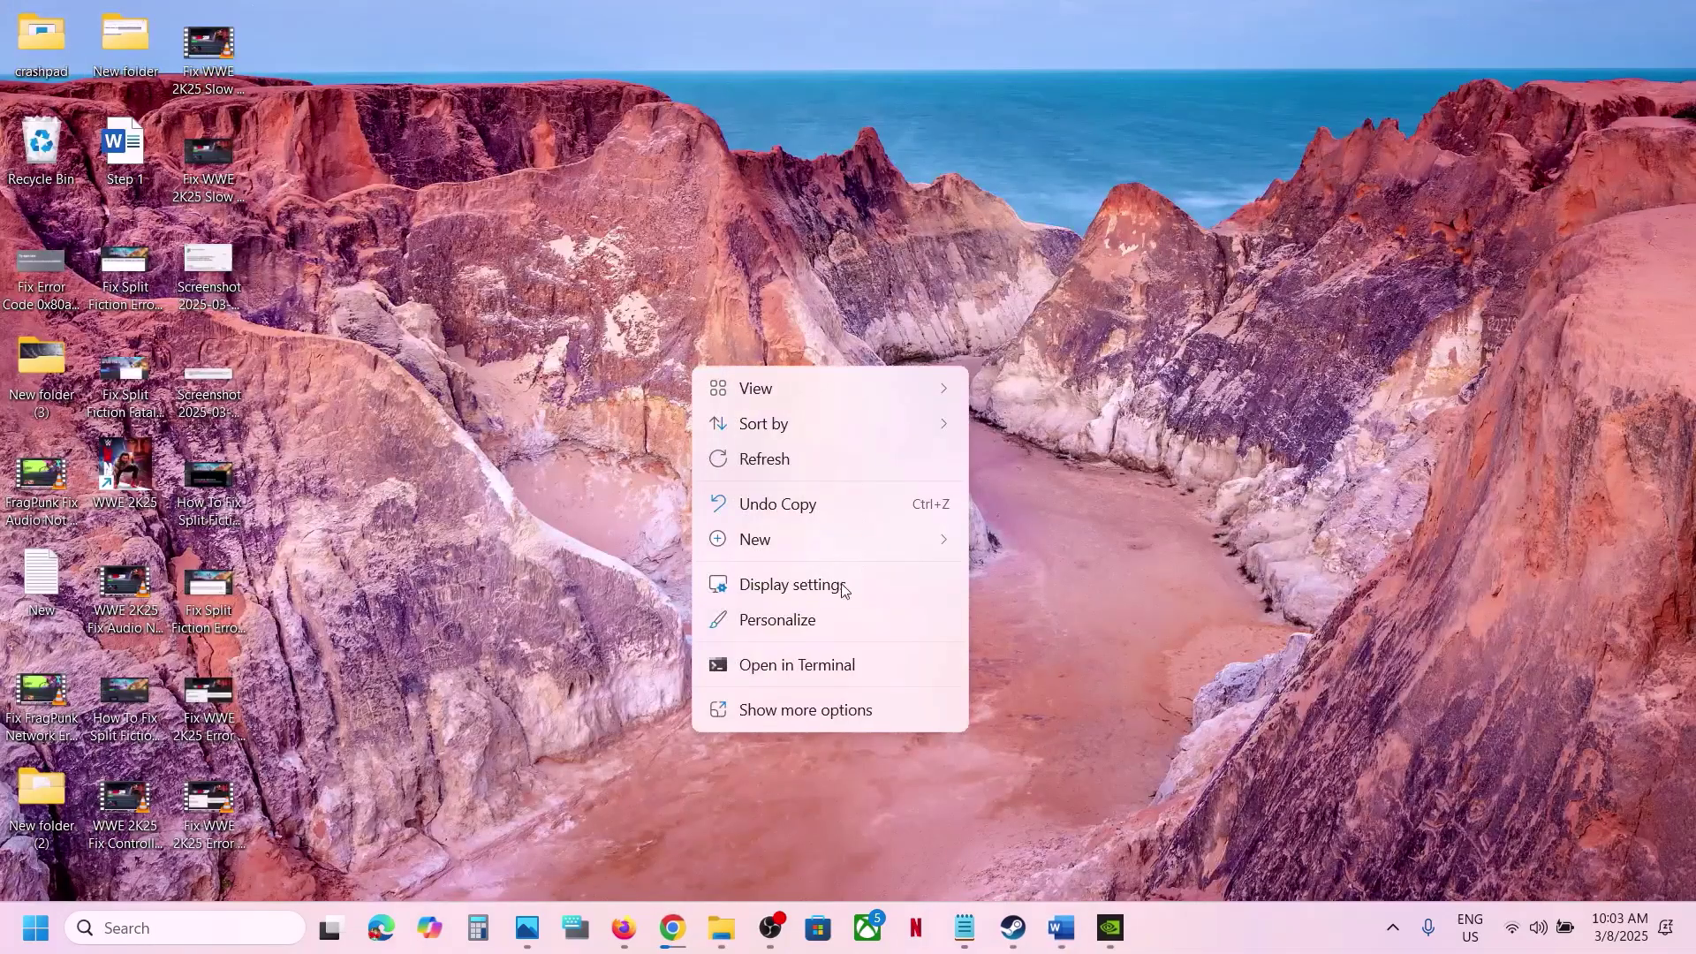
click(783, 706)
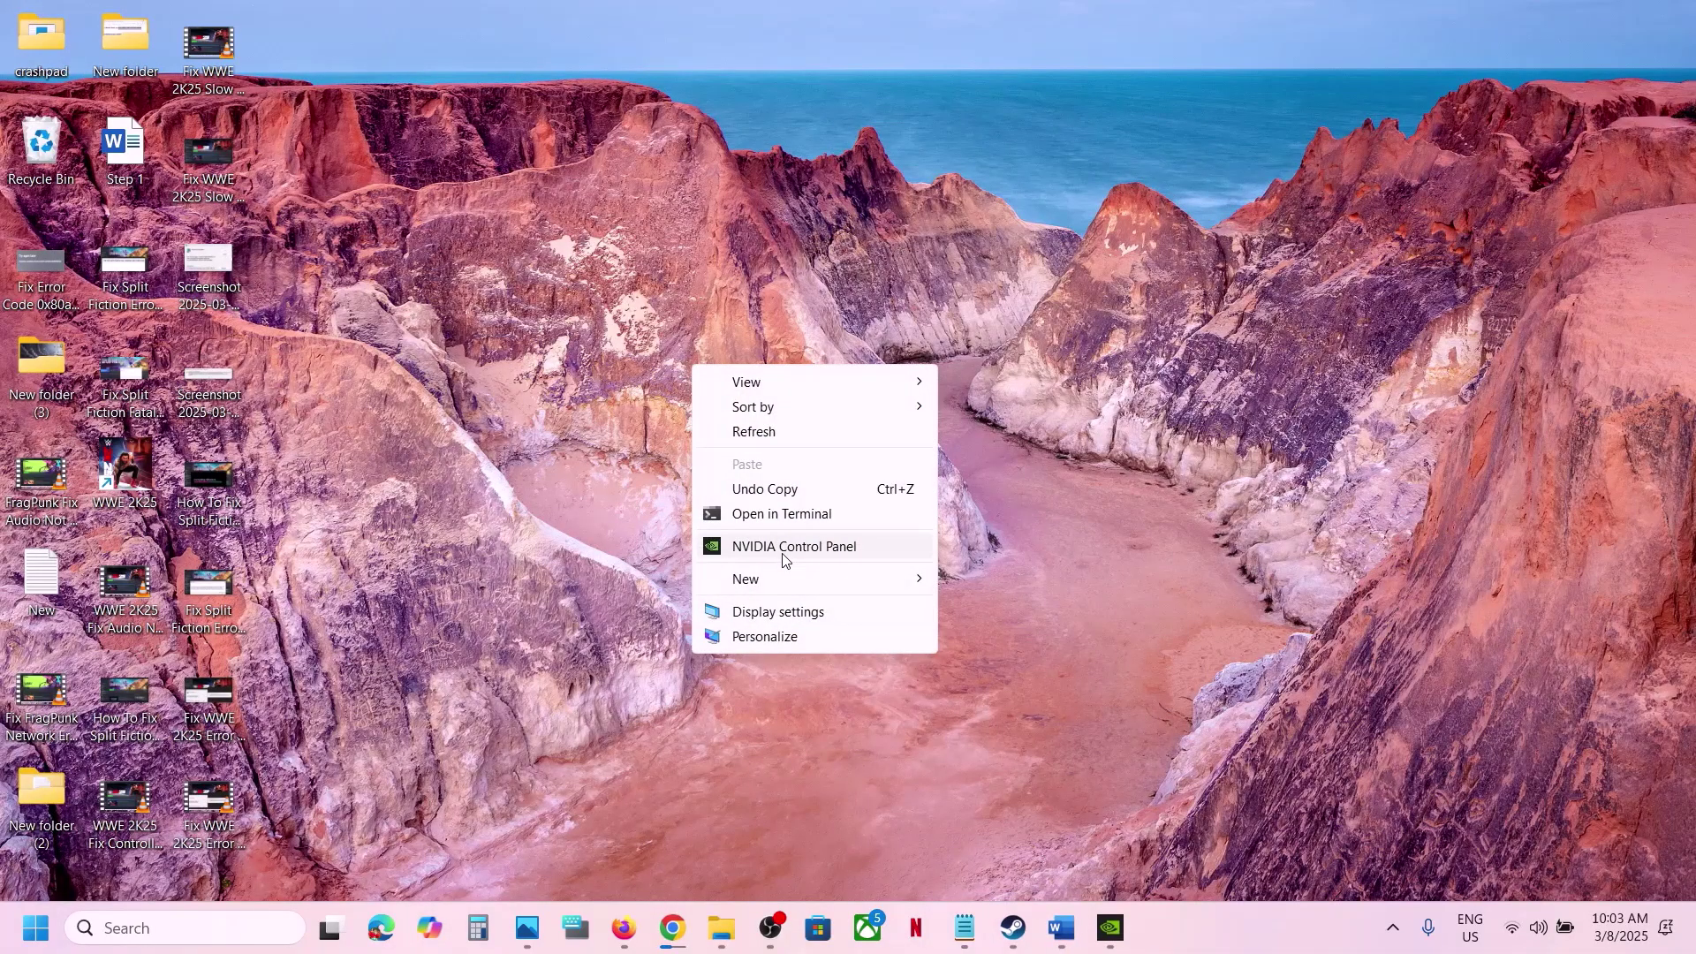
click(785, 550)
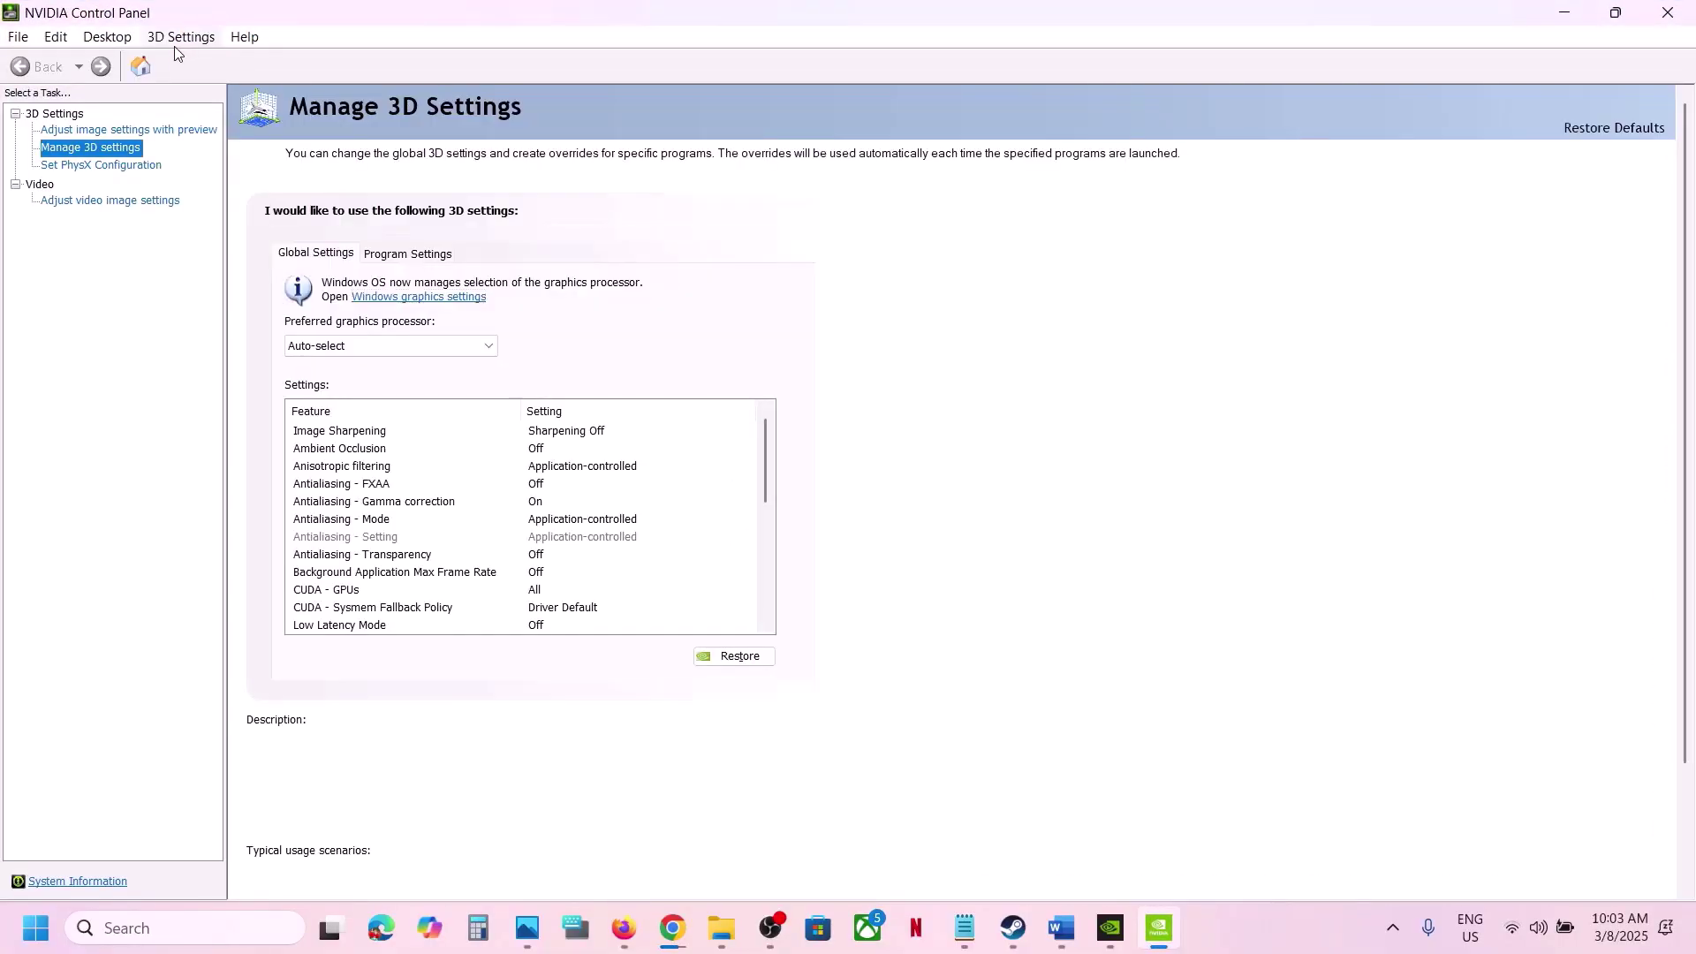
Step: Enable Help > Debug Mode, verify it is checked, and return to the Word notes
click(239, 38)
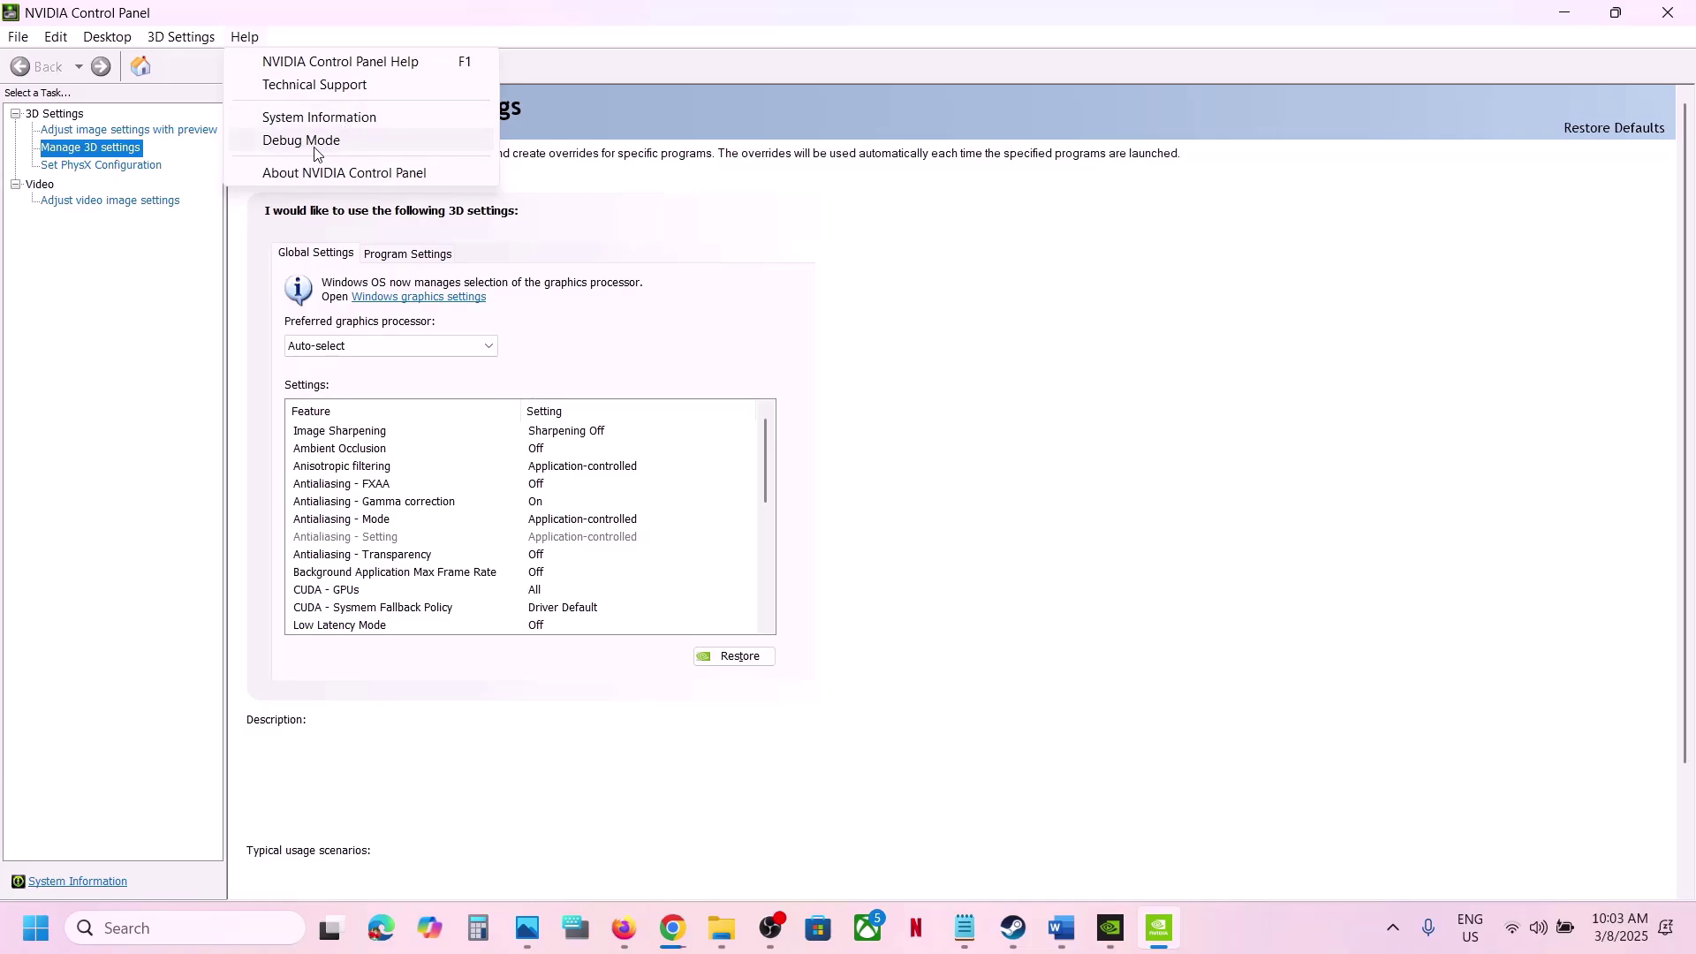
click(315, 143)
click(246, 39)
click(1004, 457)
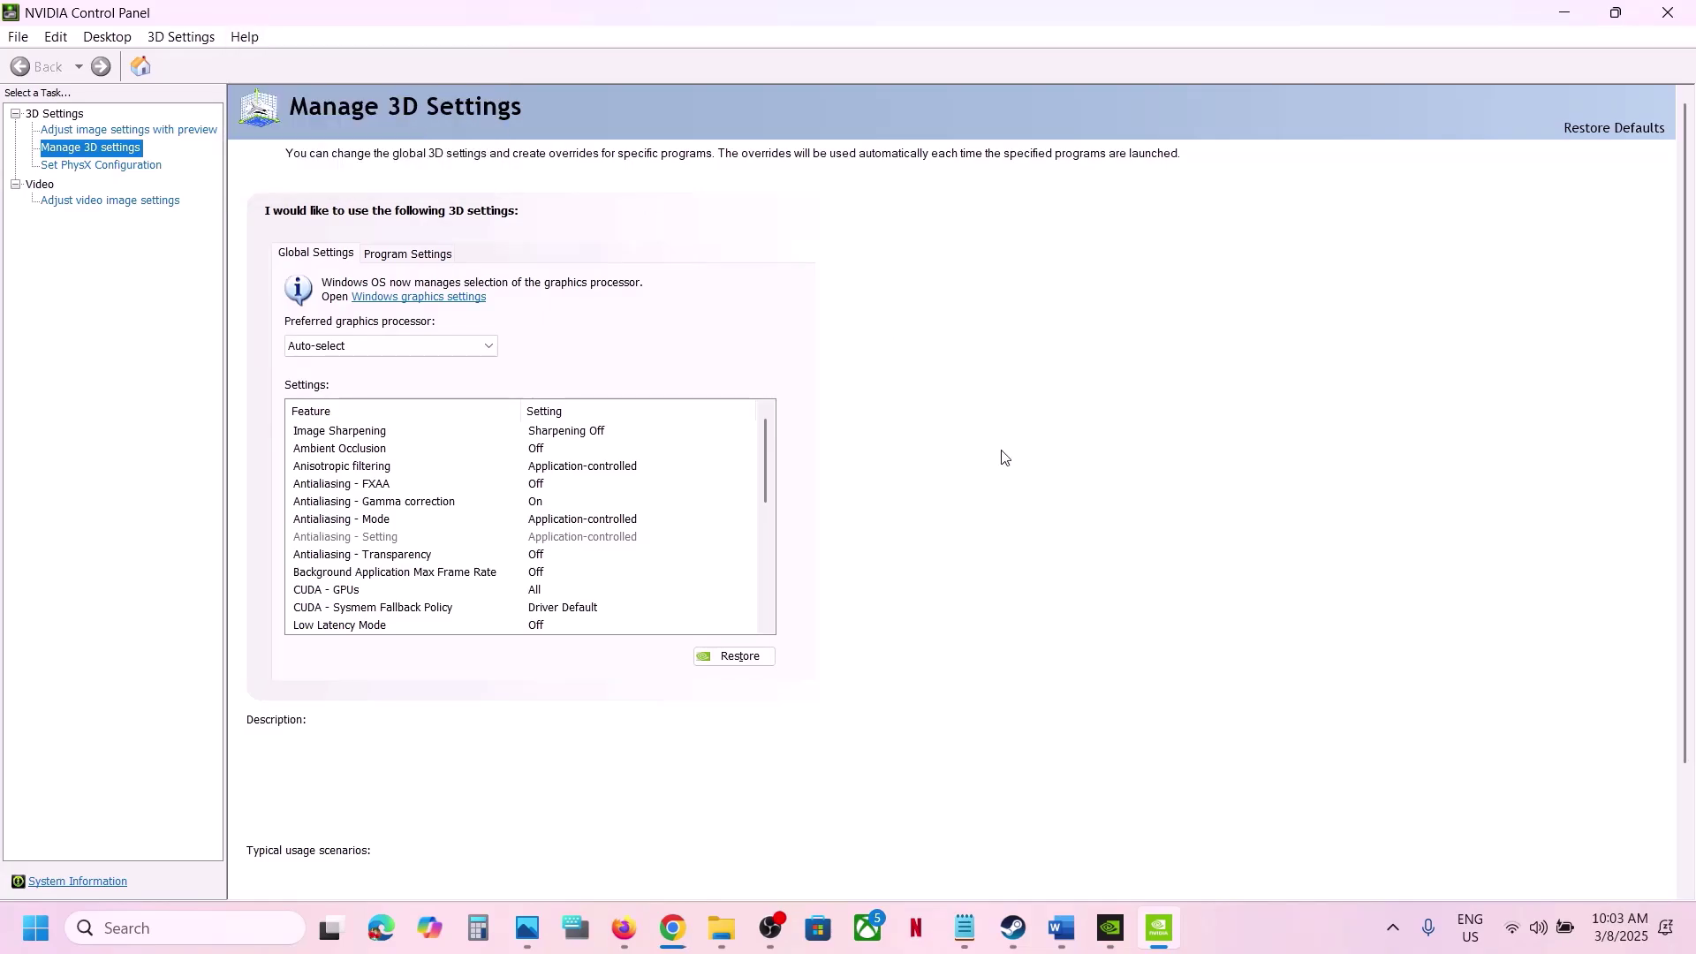
click(1062, 930)
scroll(671, 695, down, 3)
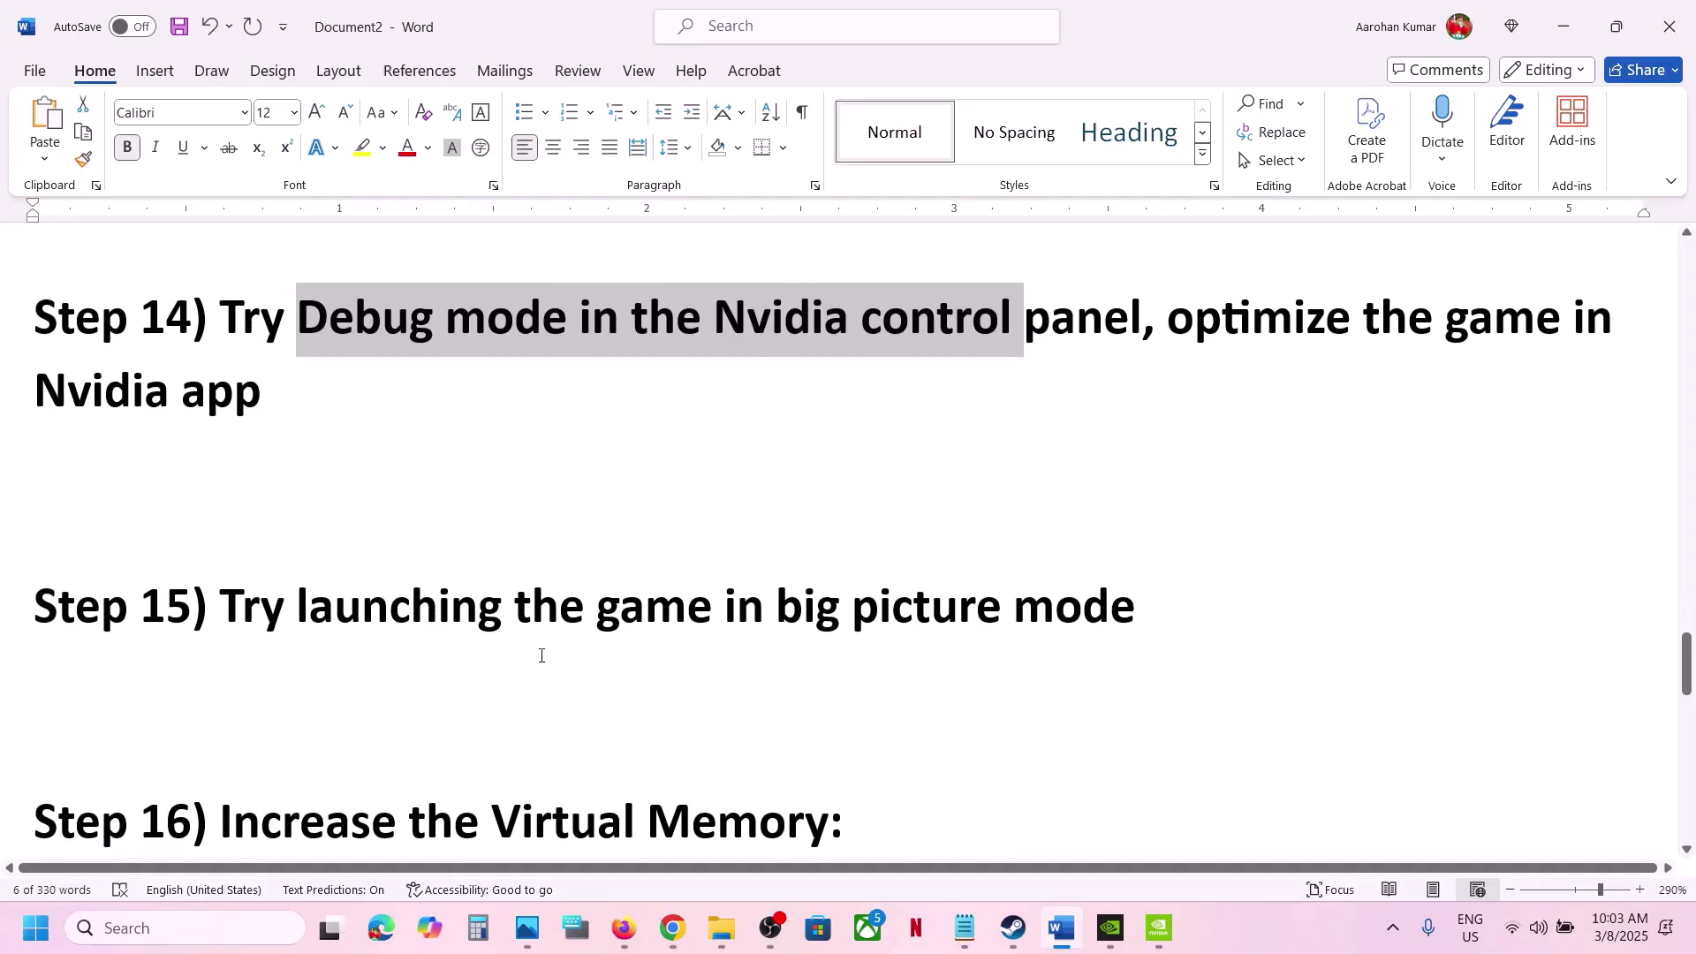
Step: Switch Steam to Big Picture Mode and open WWE 2K25 from Recent Games, then return to the notes
drag(611, 625, 1134, 618)
click(1013, 927)
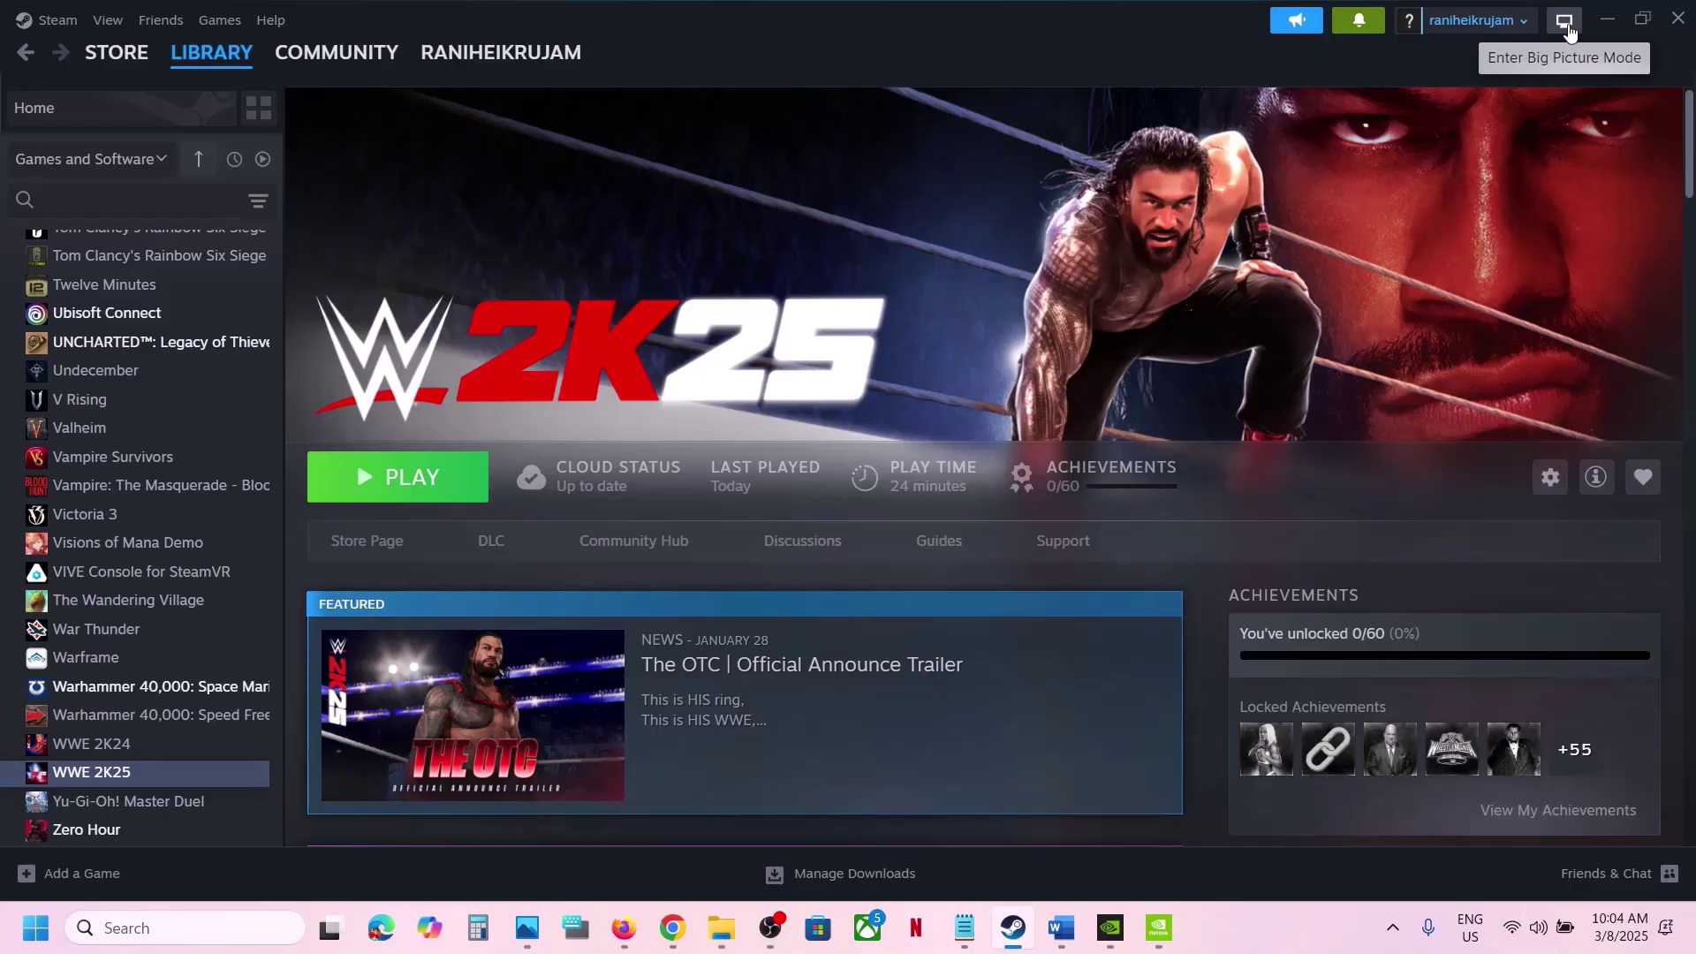
click(1564, 29)
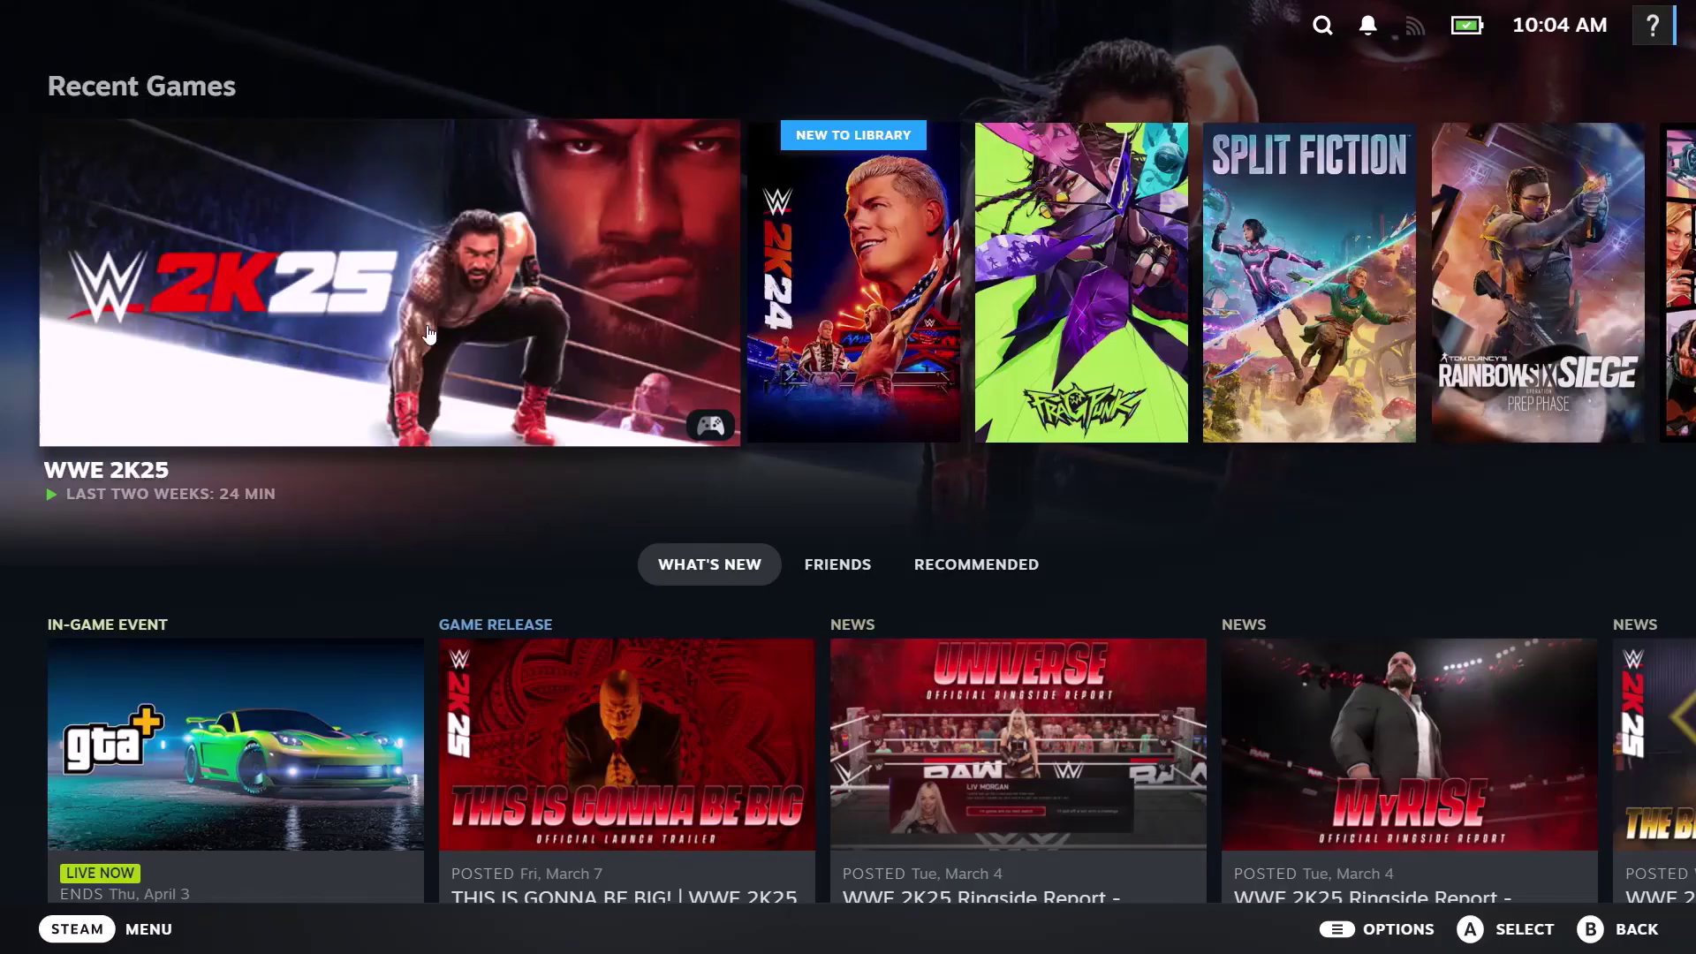
click(425, 334)
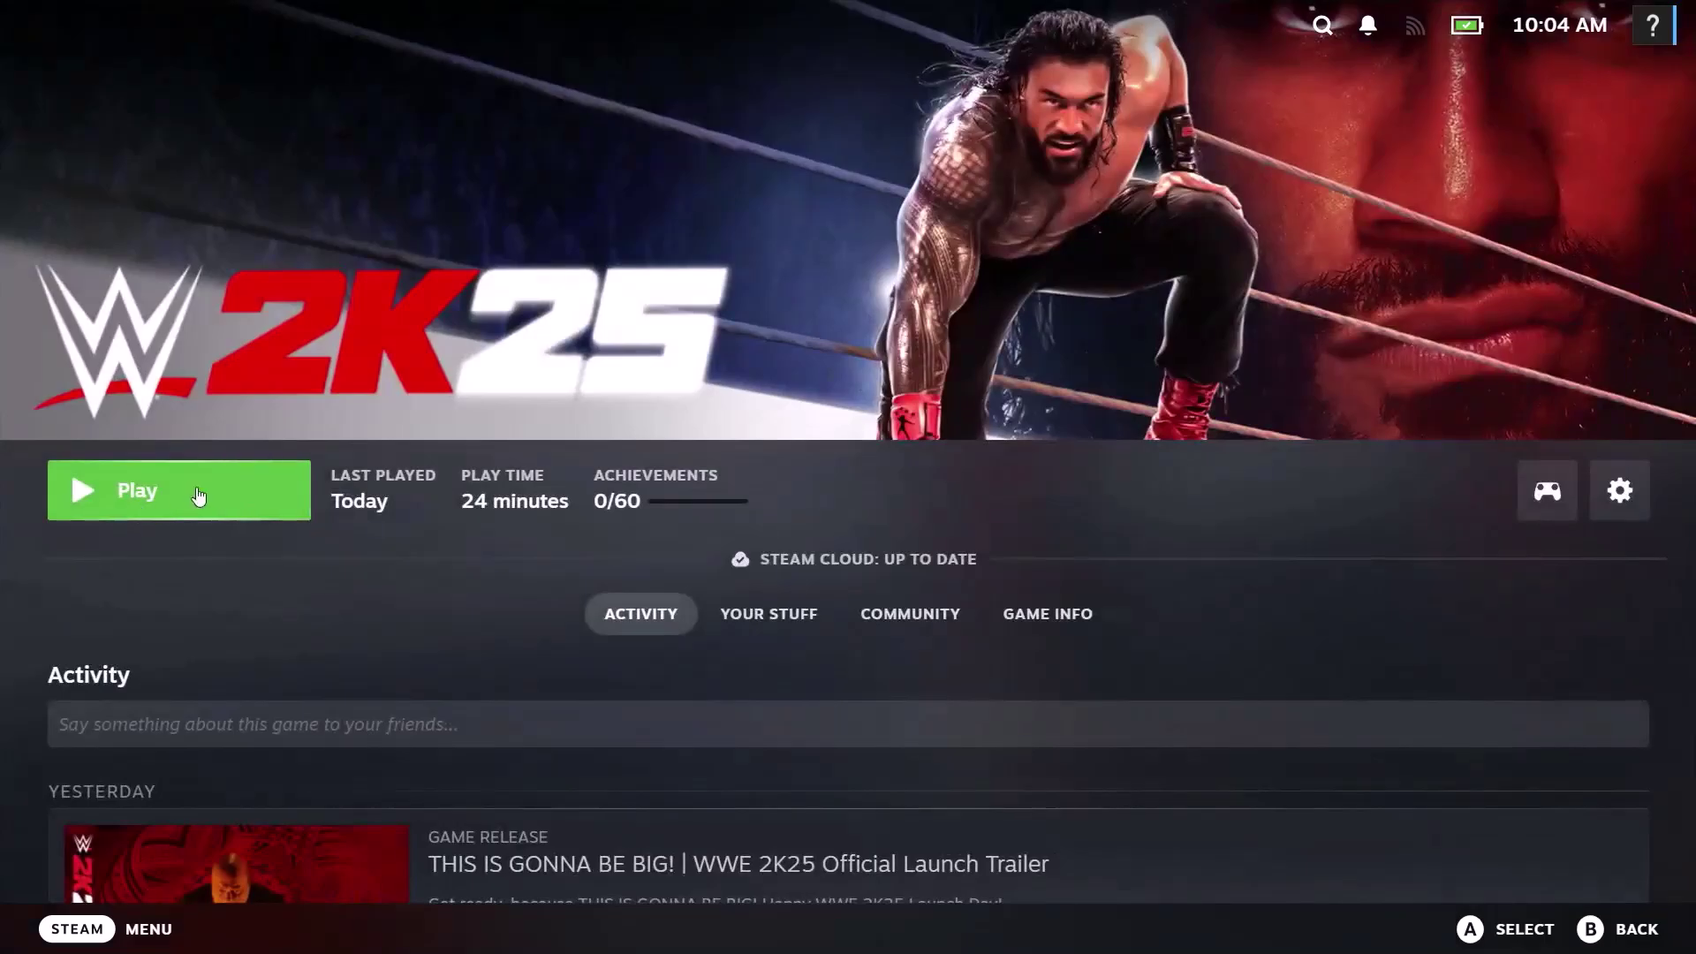
key(alt+Tab)
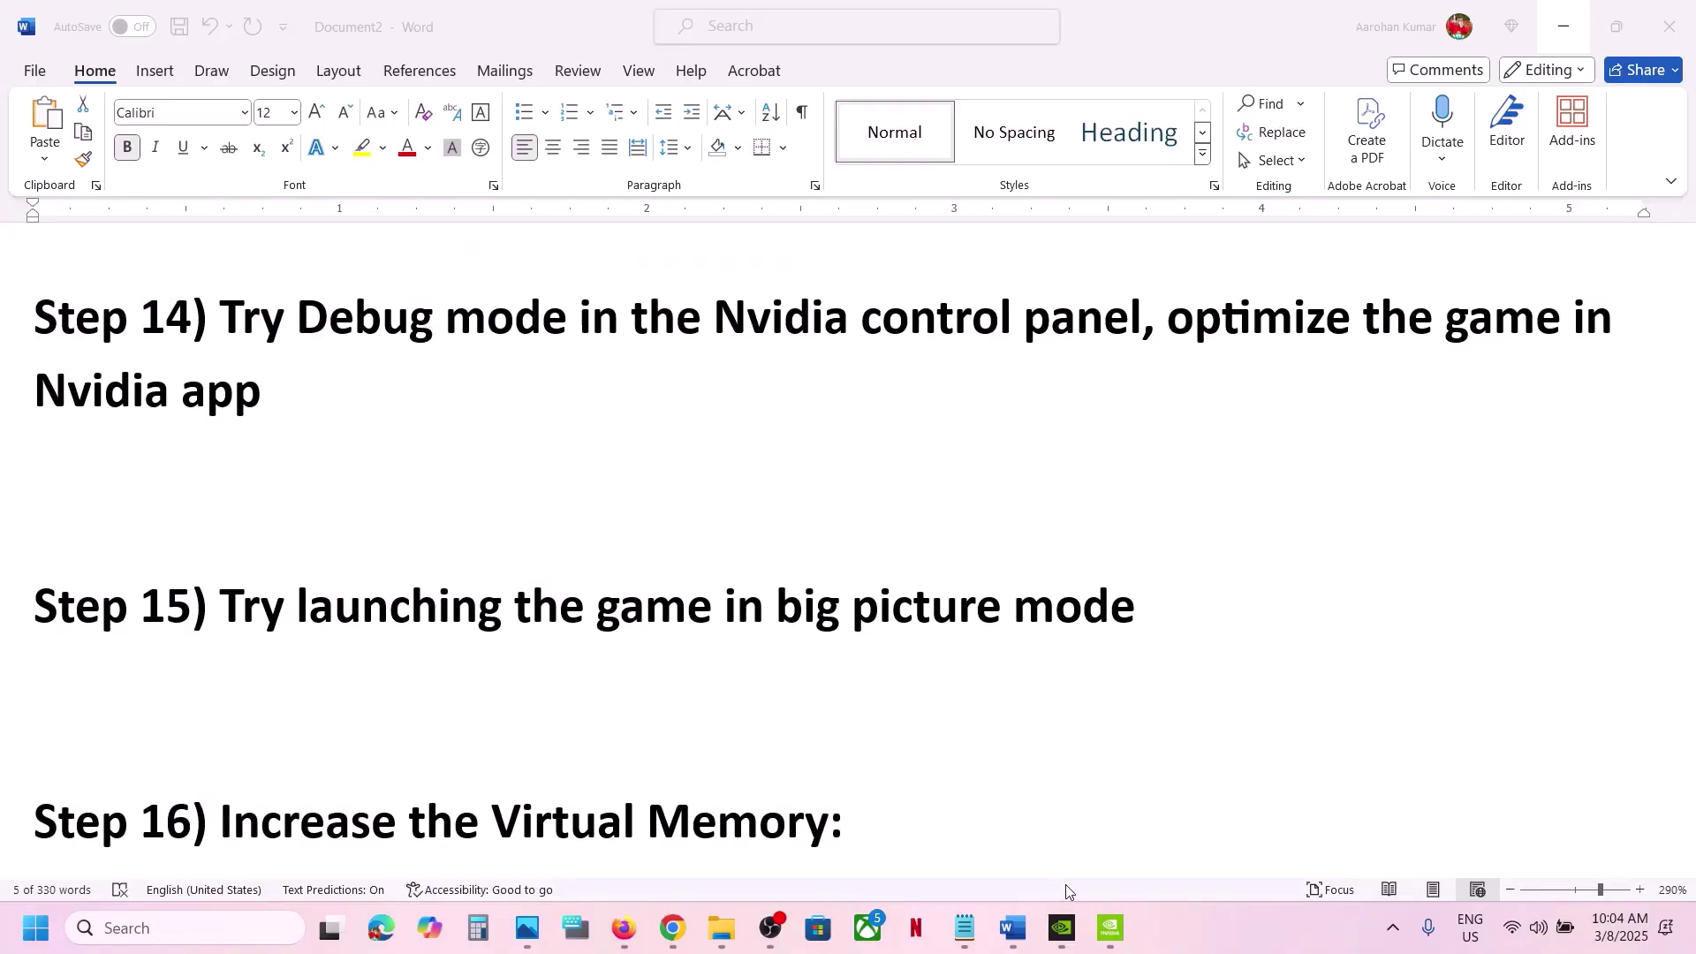